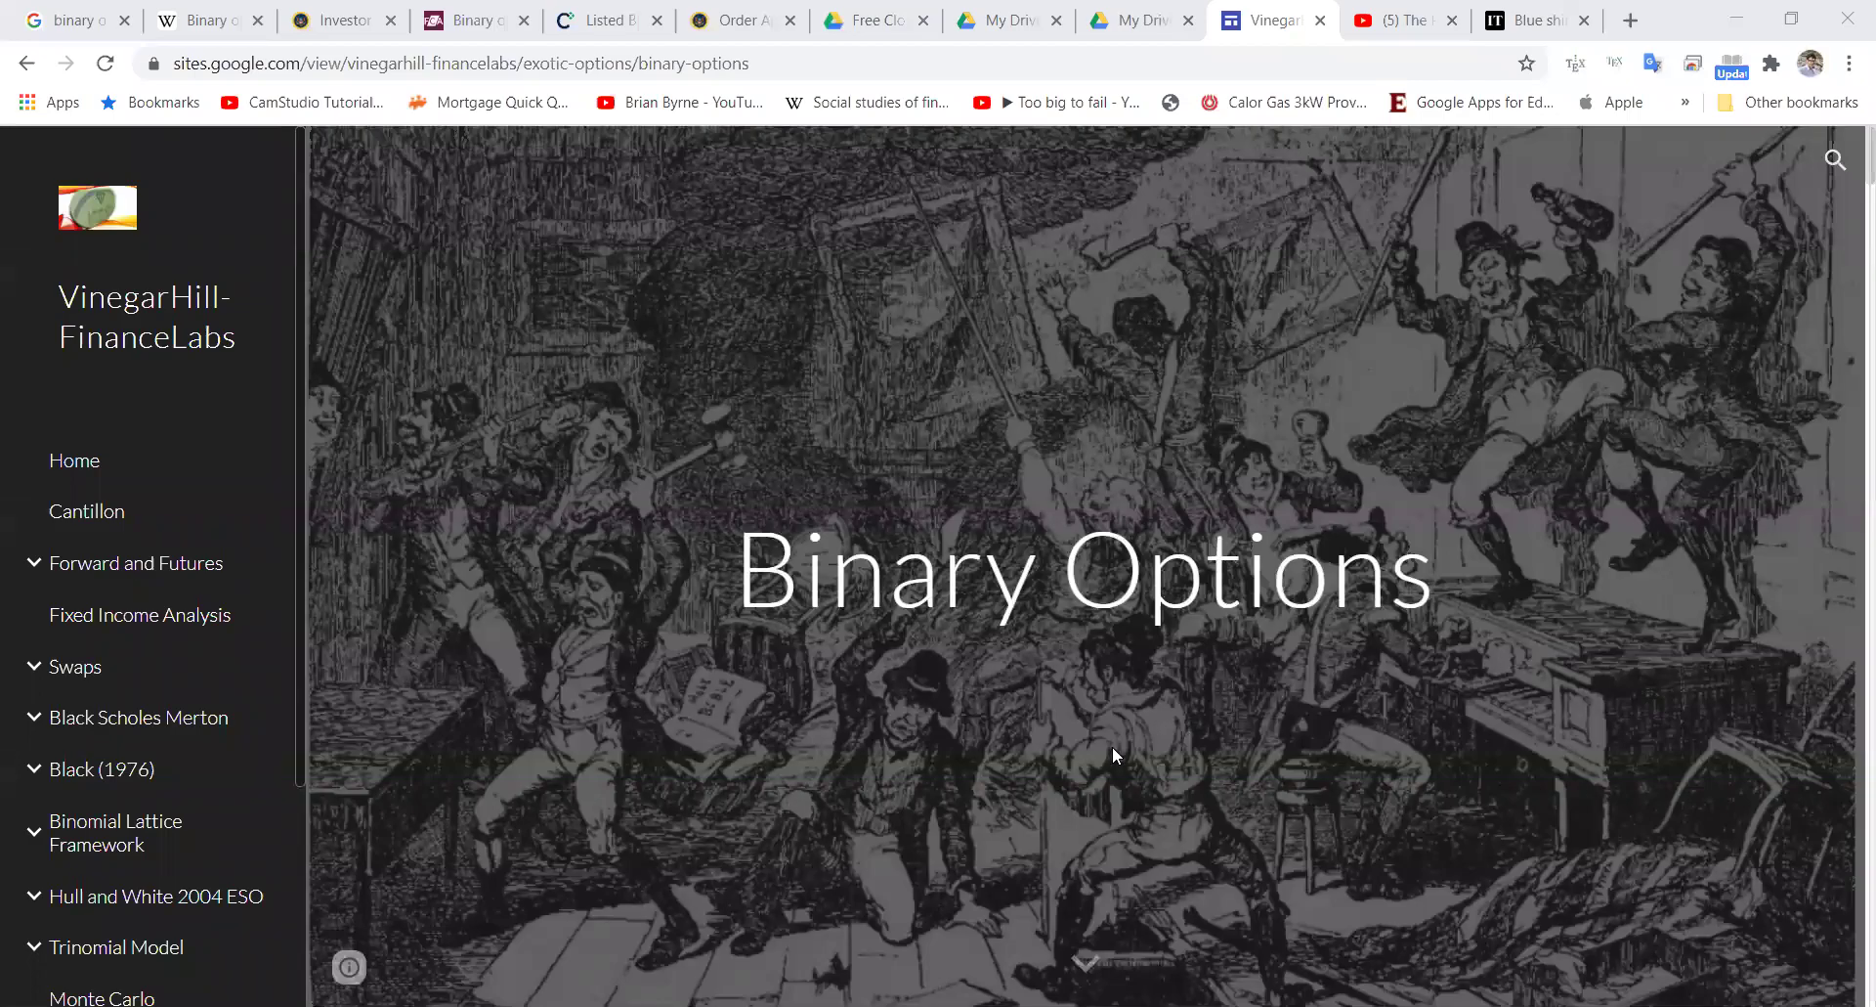
- Scroll the Binary Options page down to the CashOrNothingCall and CashOrNothingPut VBA functions
{"action": "scroll", "coordinate": [1112, 747], "scroll_direction": "down", "scroll_amount": 4}
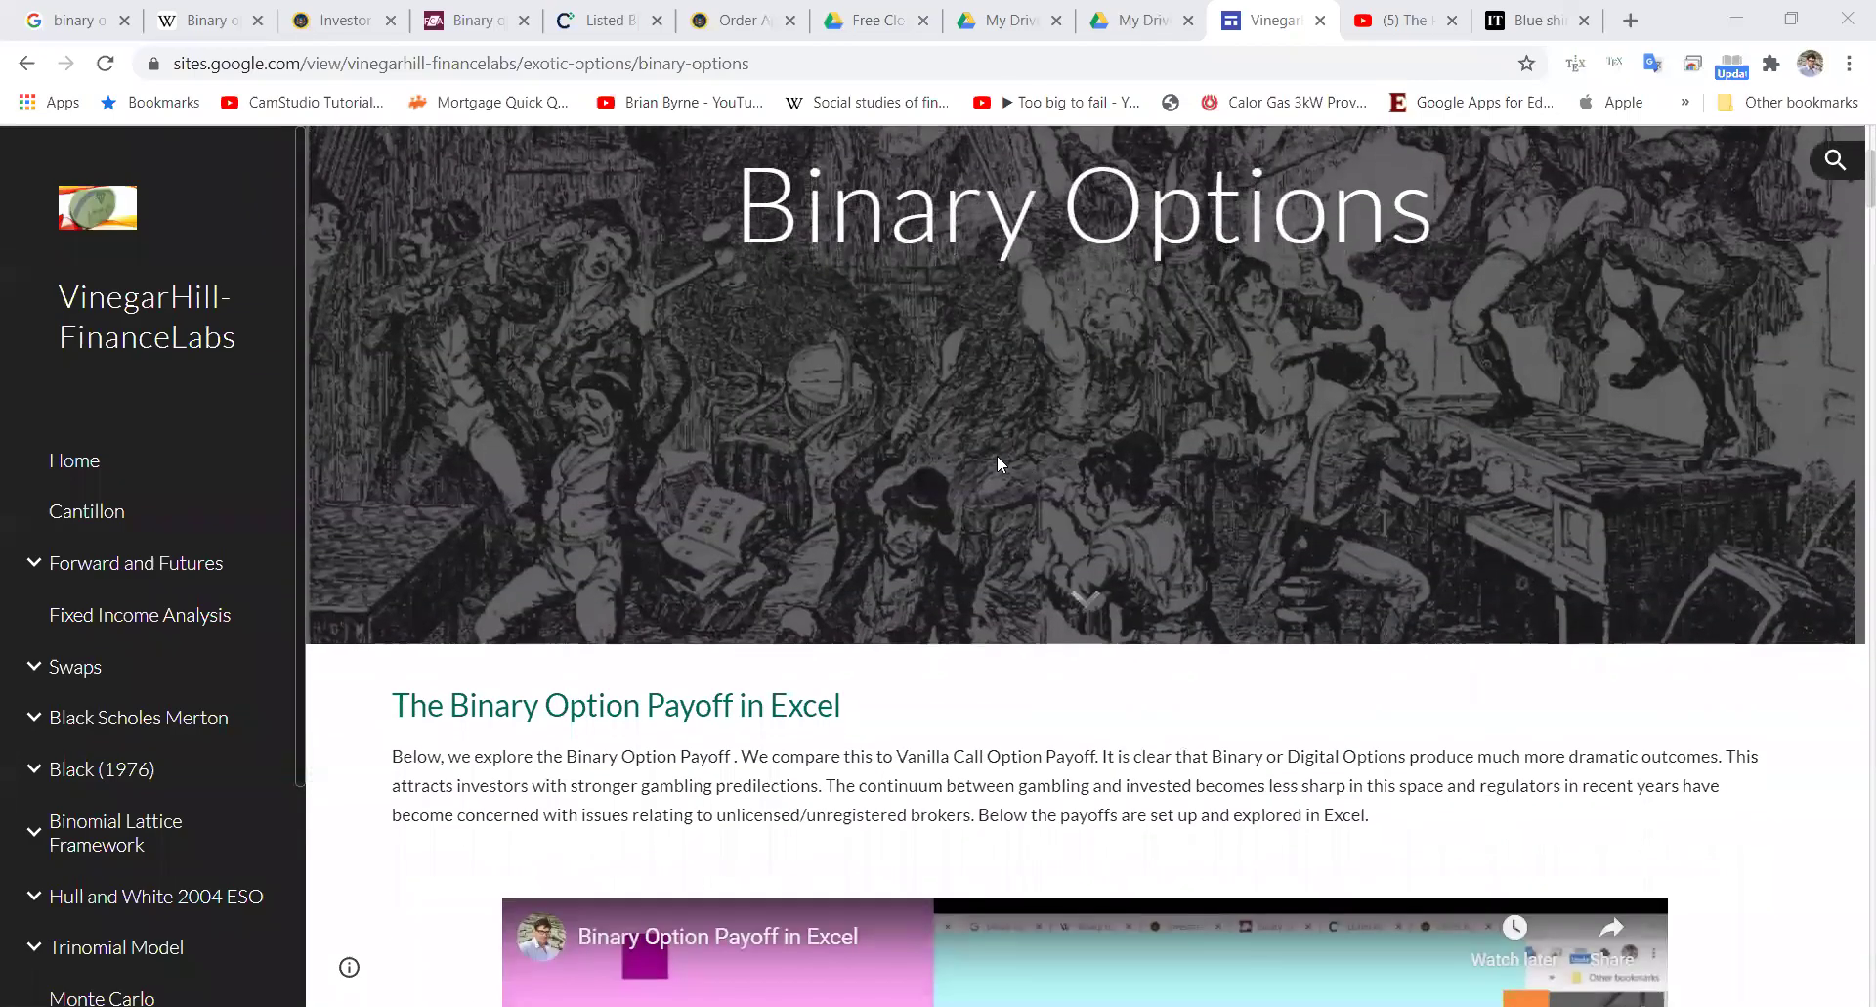
{"action": "scroll", "coordinate": [997, 454], "scroll_direction": "down", "scroll_amount": 10}
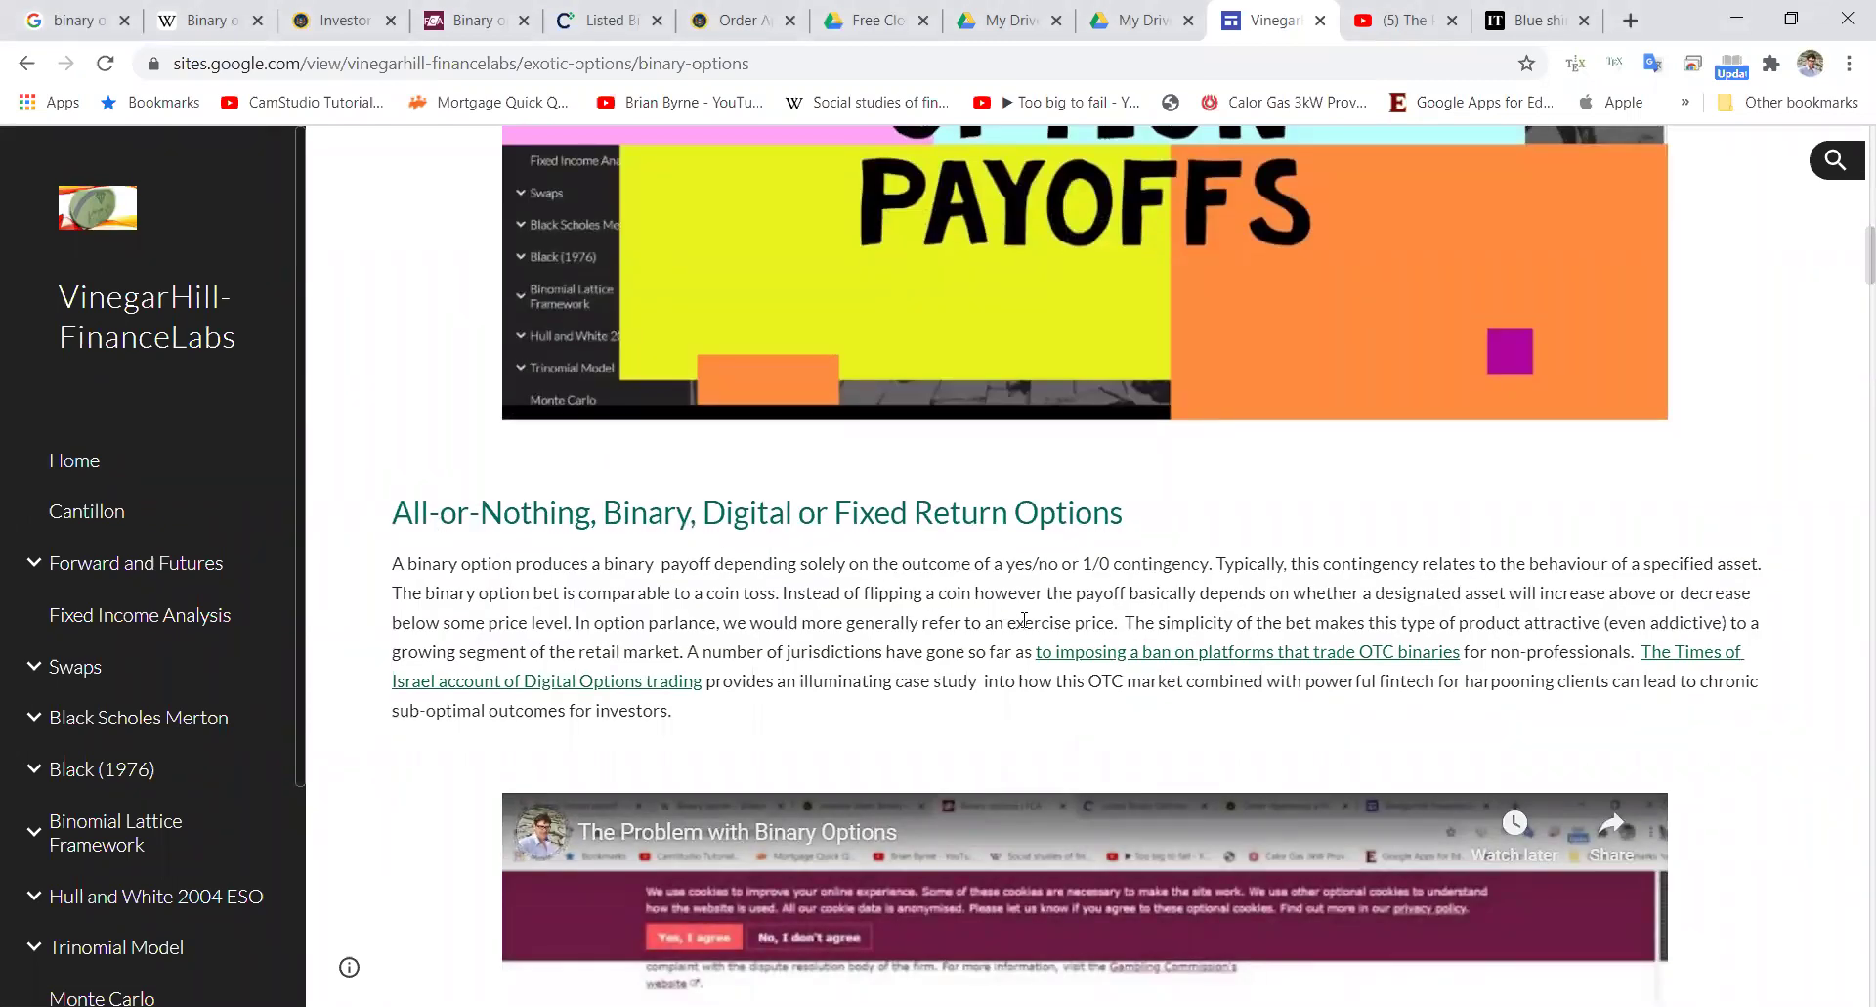
{"action": "scroll", "coordinate": [956, 714], "scroll_direction": "down", "scroll_amount": 10}
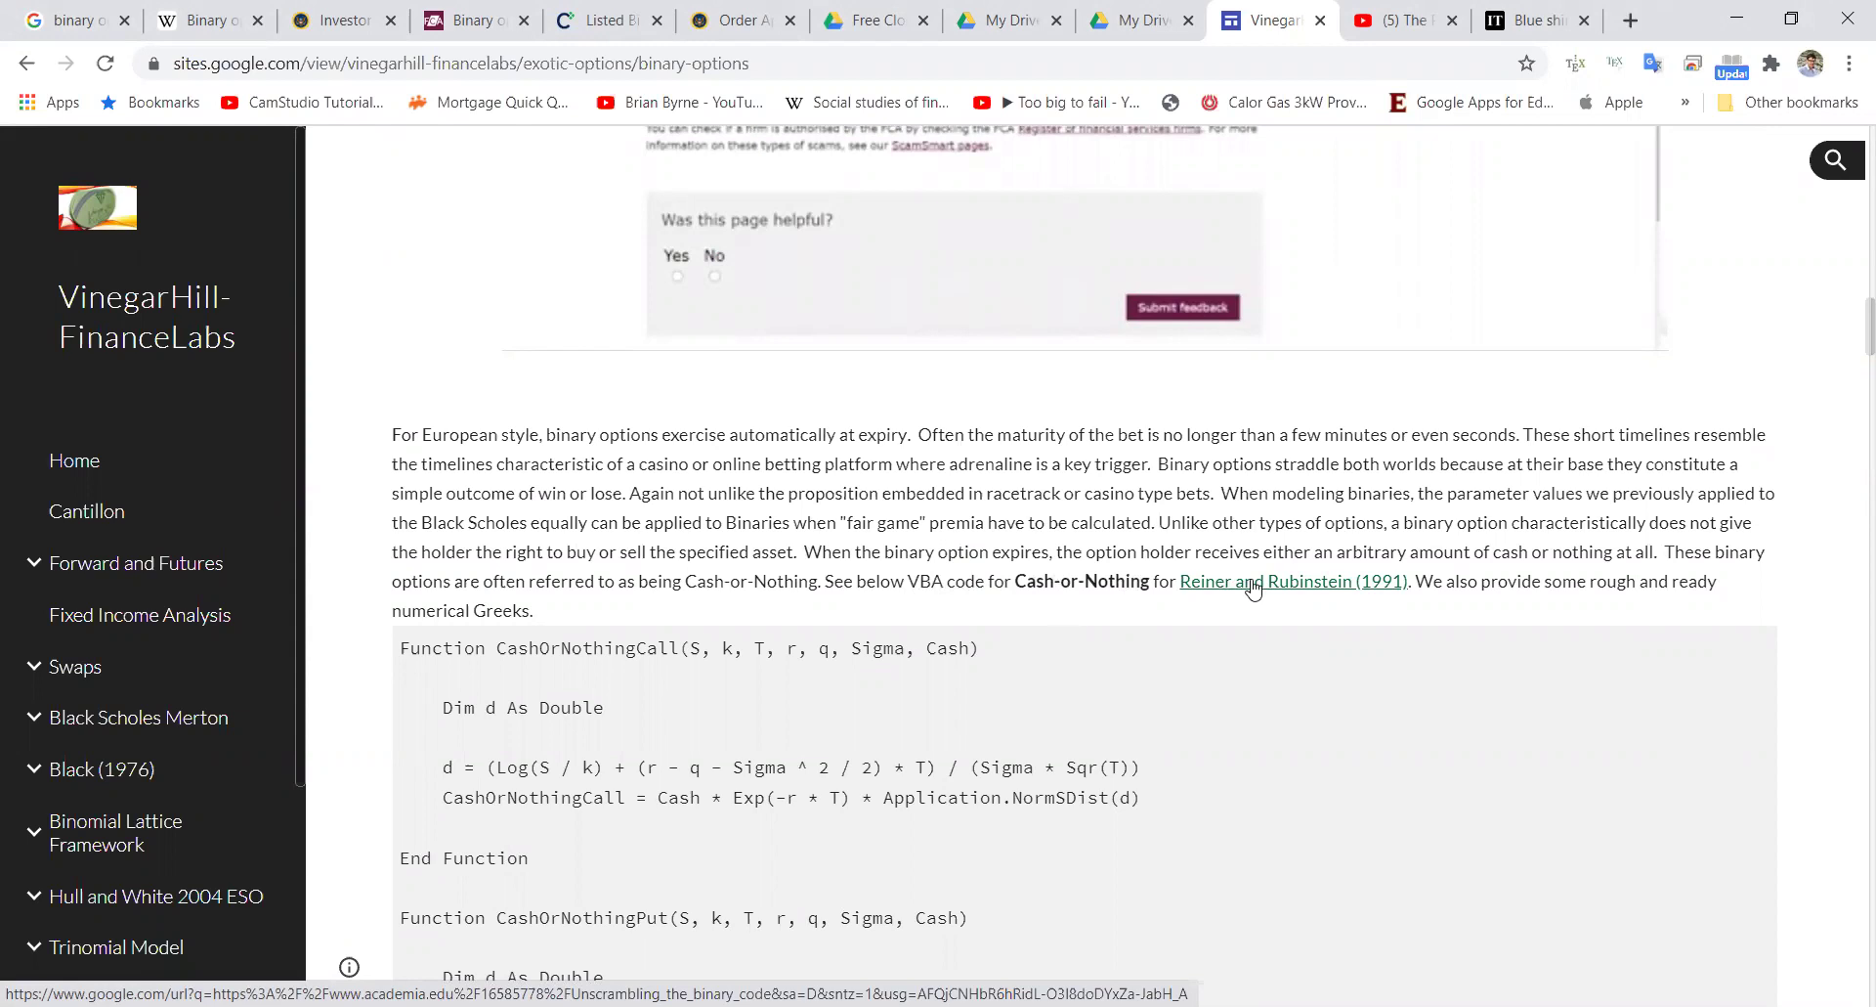
{"action": "scroll", "coordinate": [1027, 722], "scroll_direction": "down", "scroll_amount": 3}
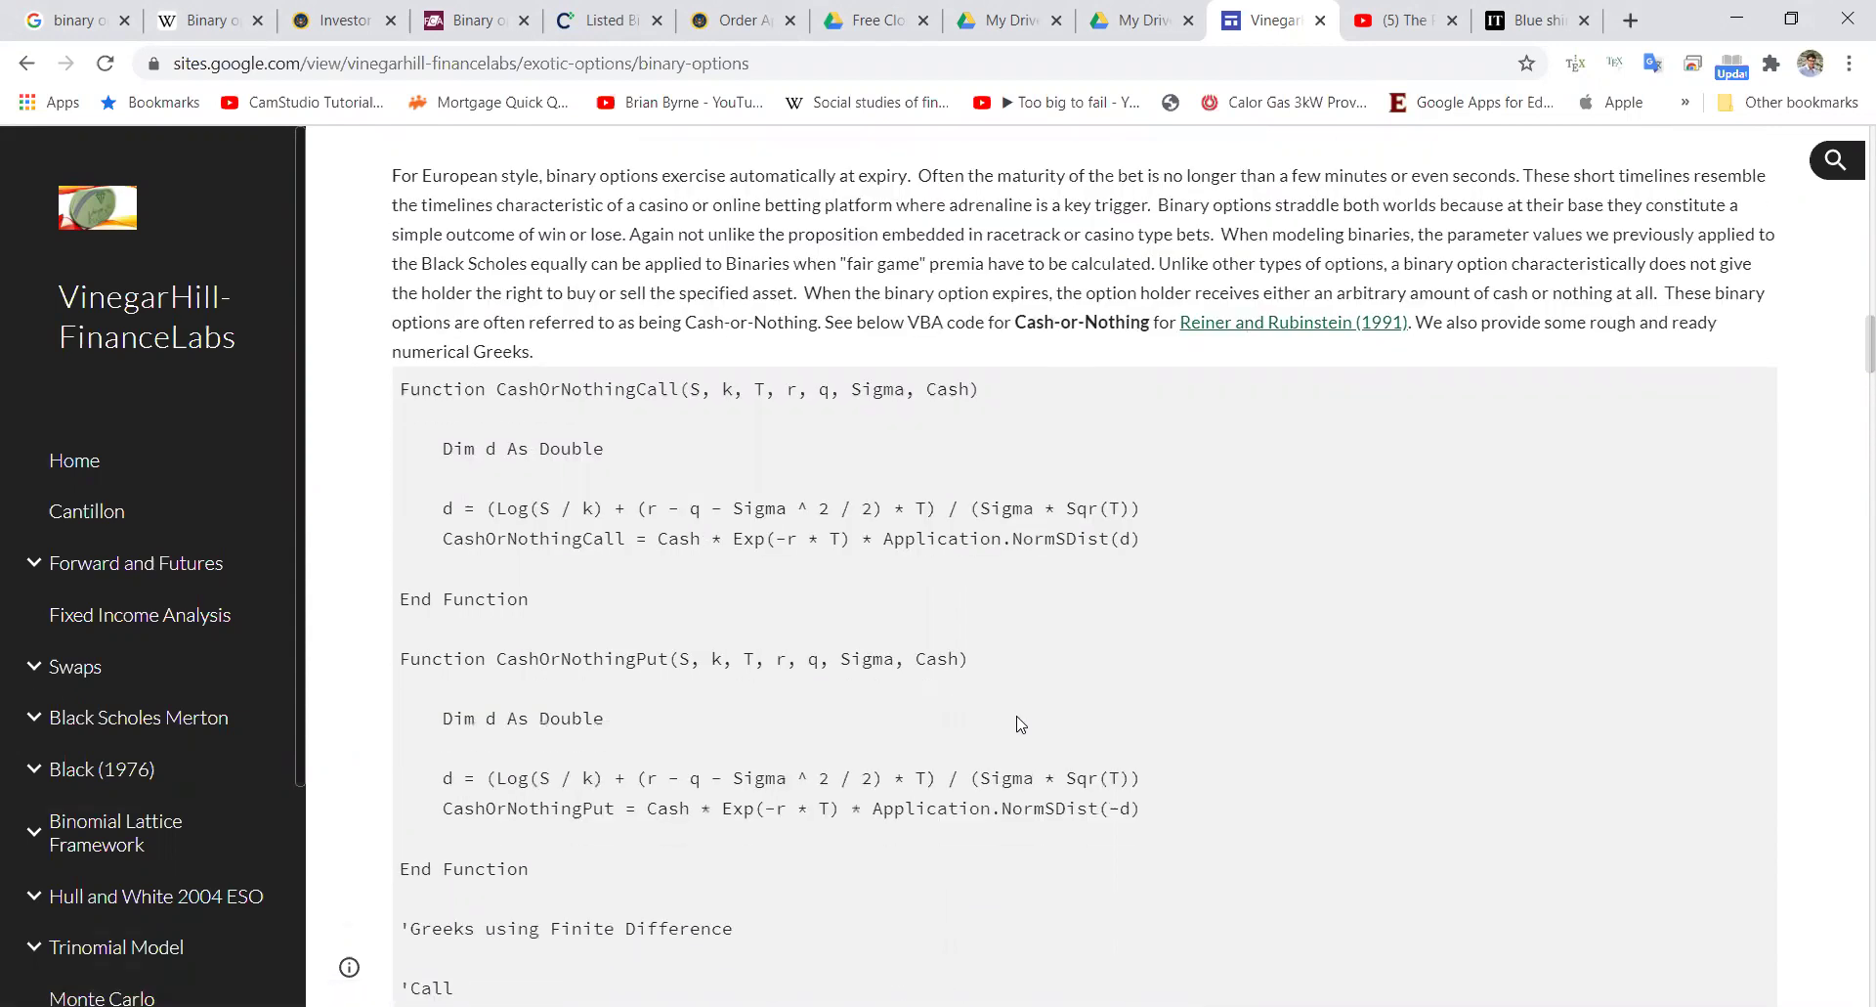
- Copy the VBA code from CashOrNothingCall through RhoPNCash, then switch to the Excel workbook
{"action": "left_click_drag", "start_coordinate": [402, 391], "coordinate": [545, 883]}
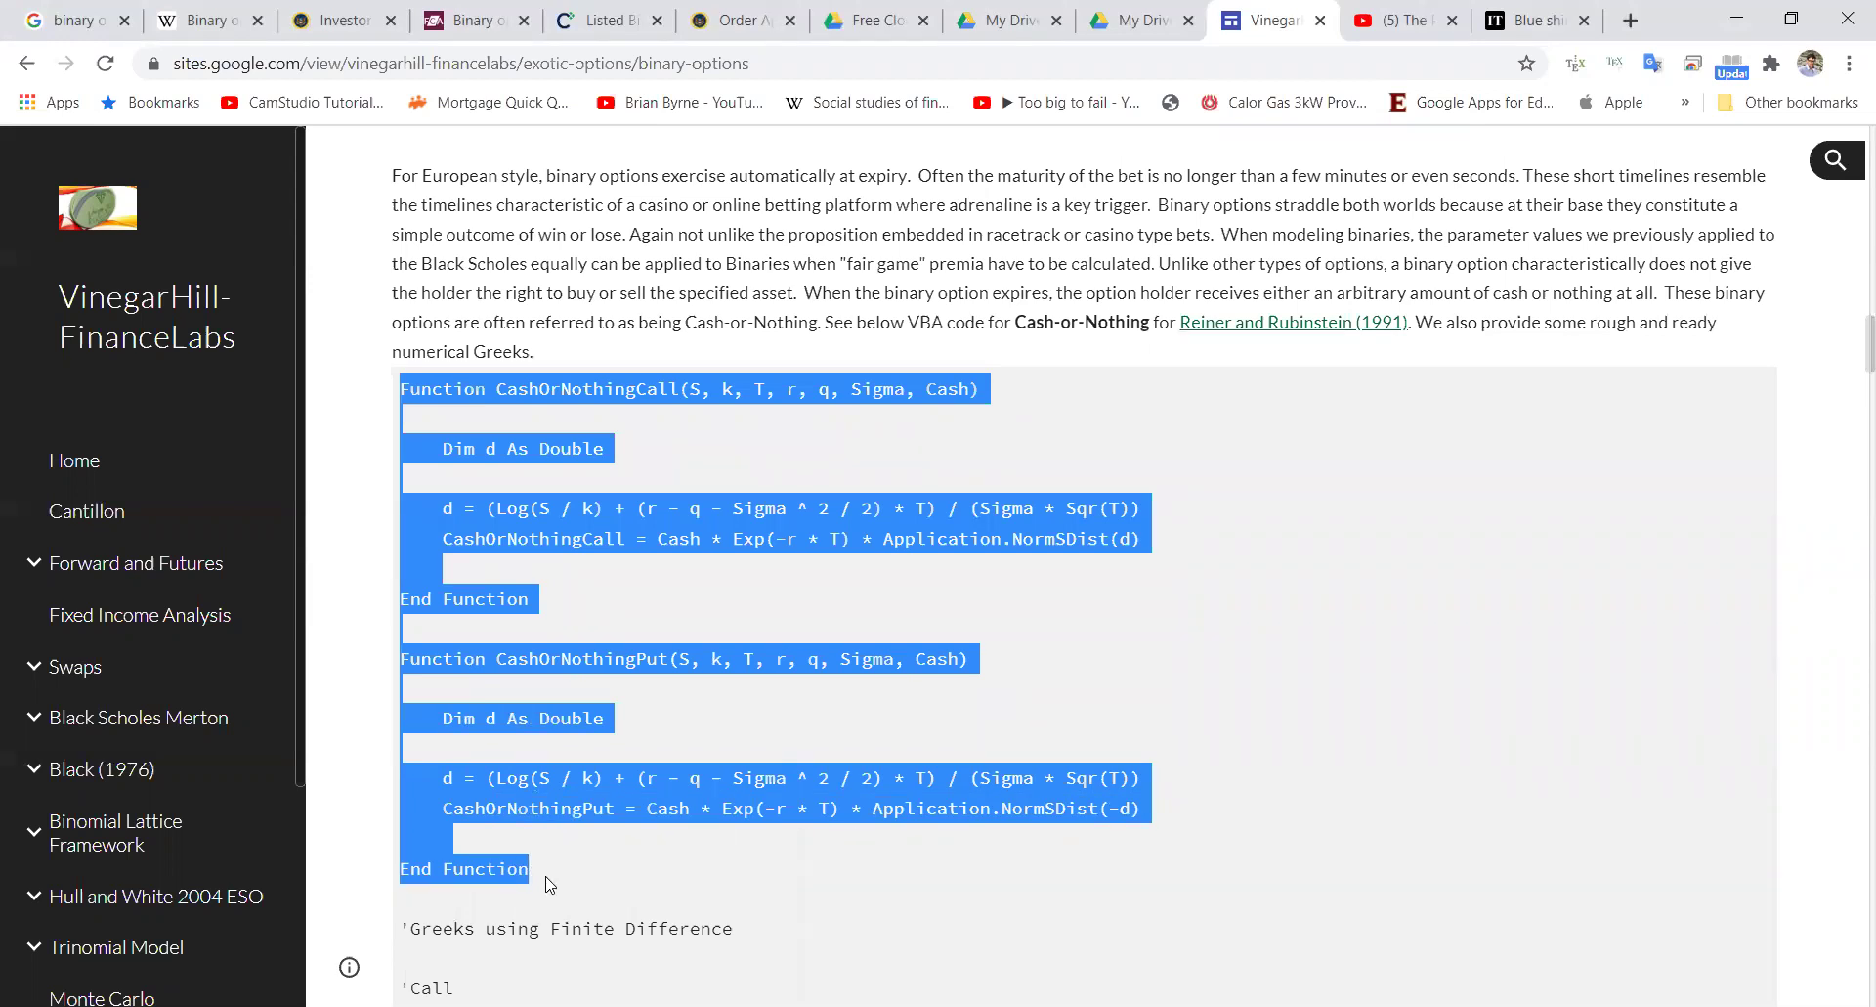
{"action": "left_click_drag", "start_coordinate": [546, 882], "coordinate": [528, 672]}
{"action": "right_click", "coordinate": [508, 597]}
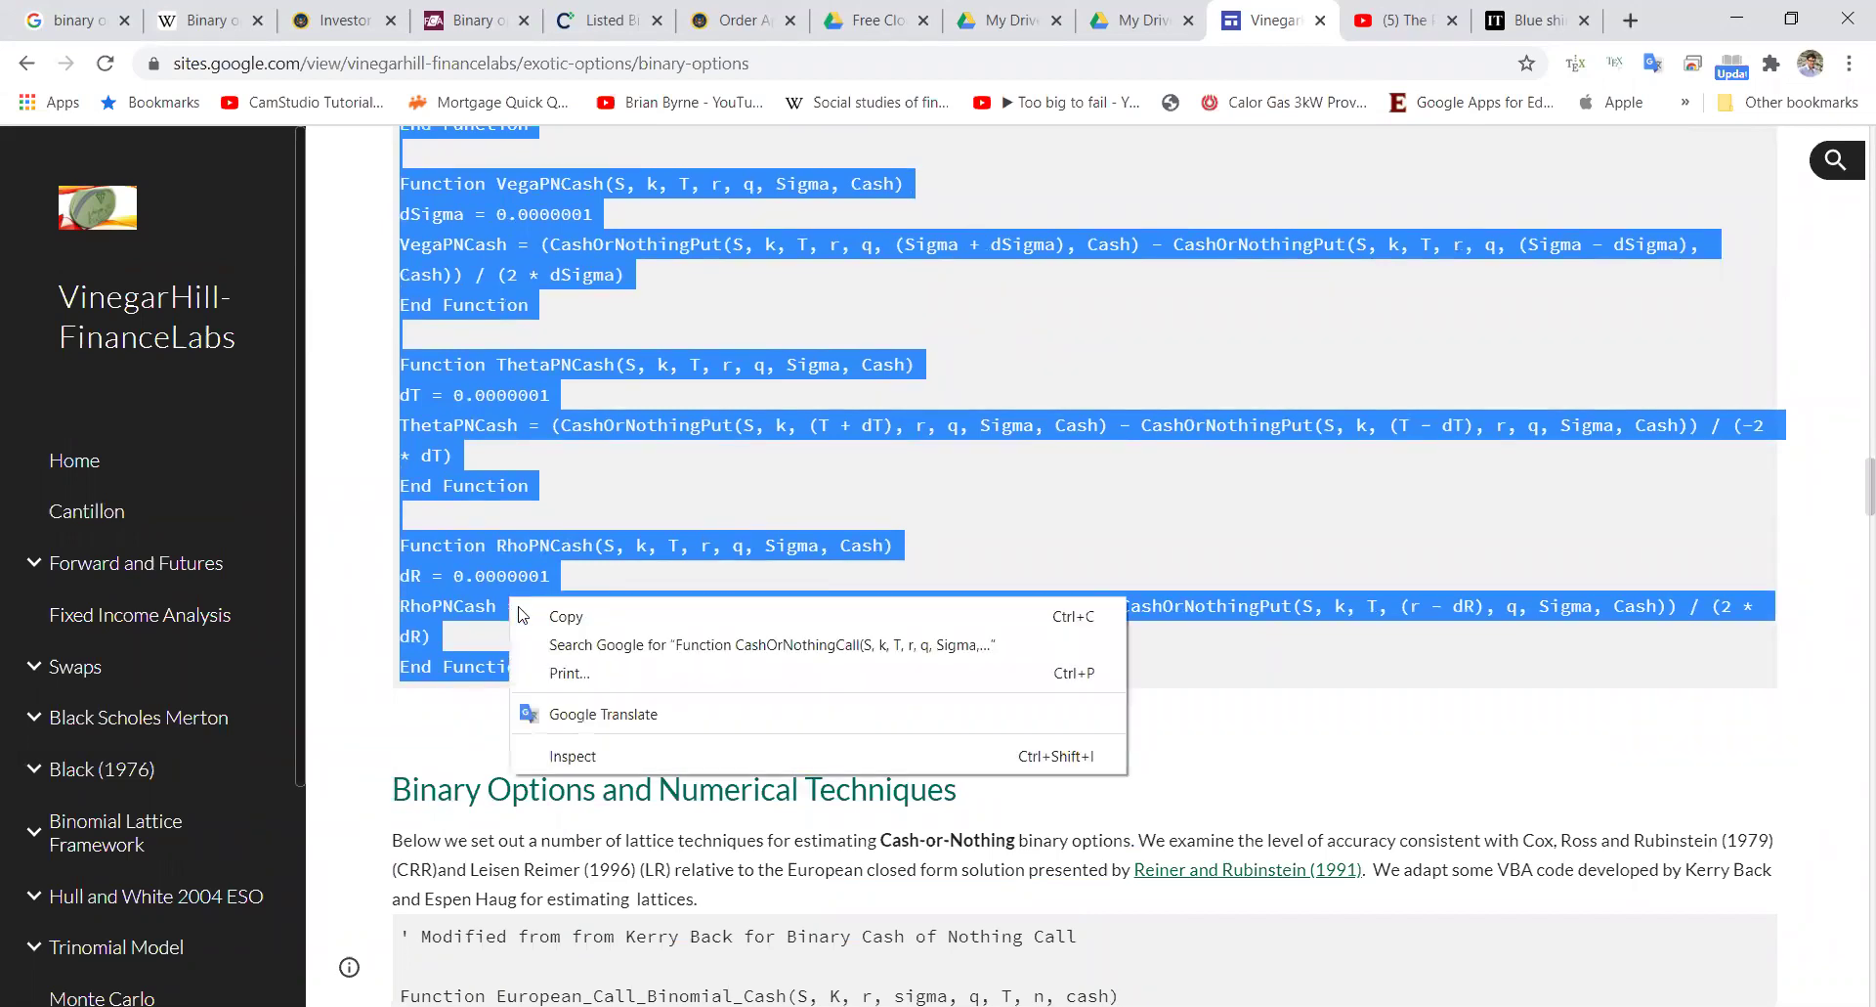
{"action": "left_click", "coordinate": [533, 616]}
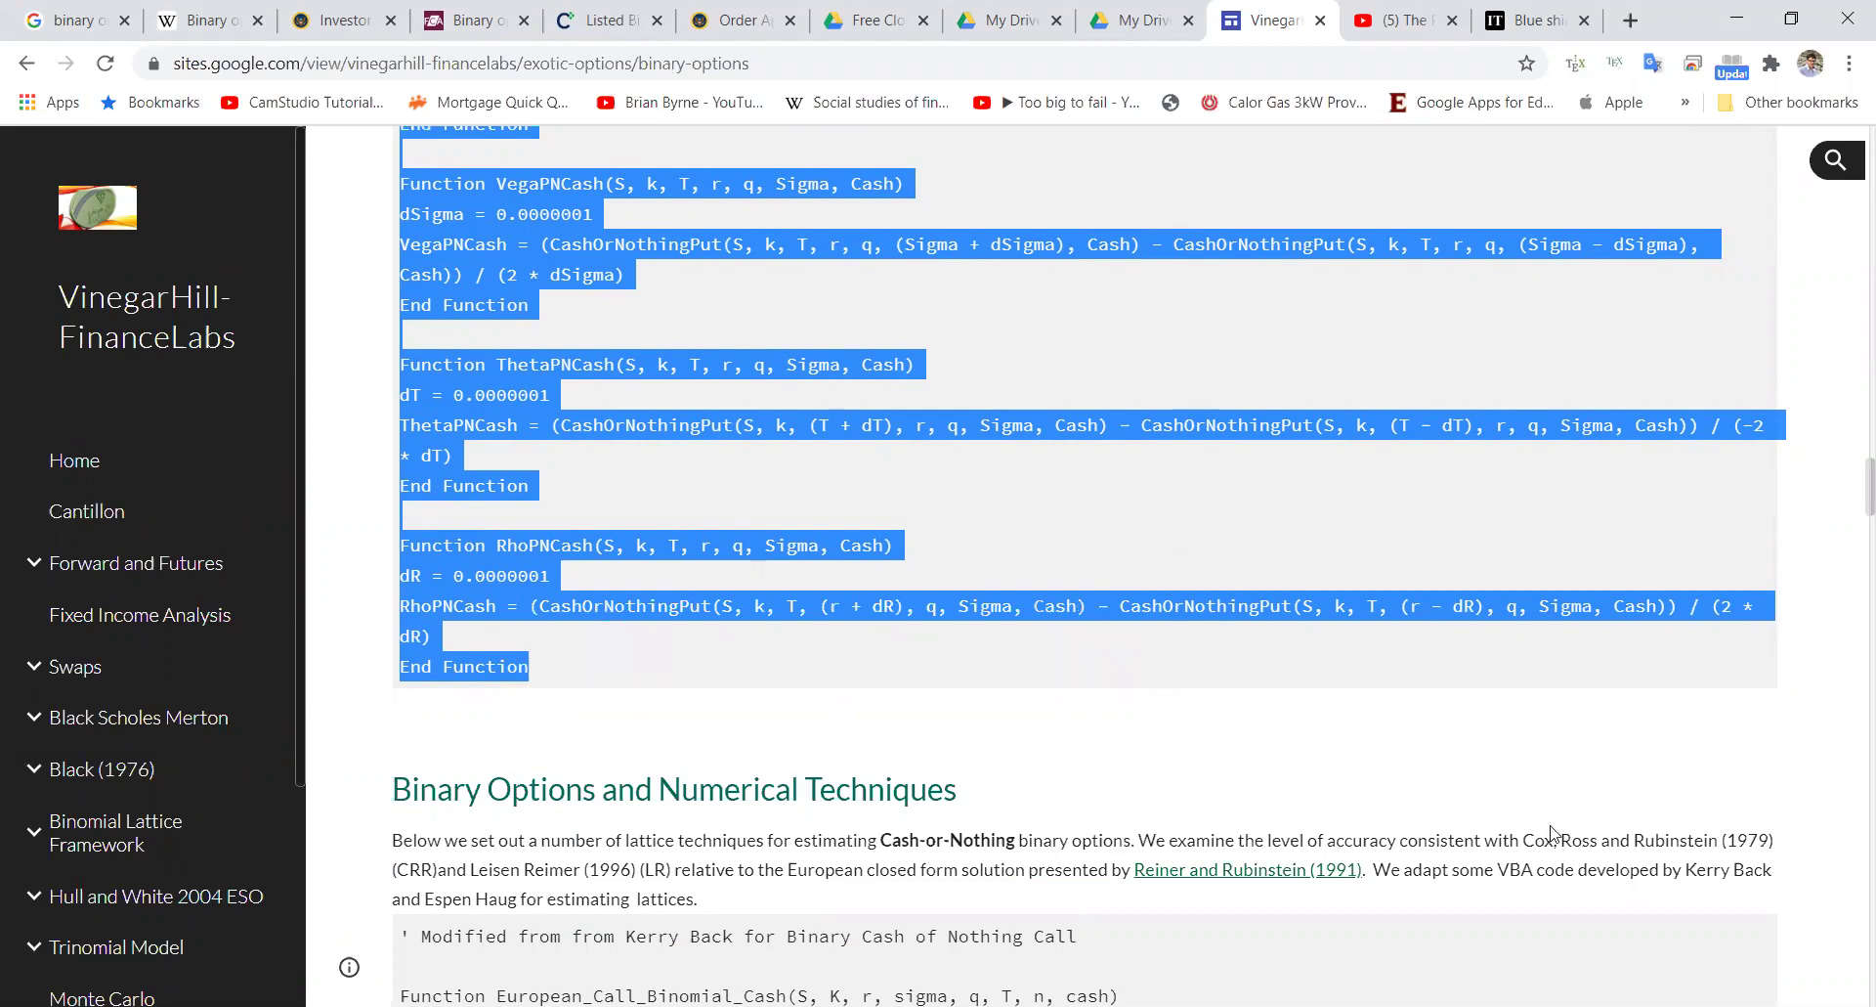
{"action": "key", "text": "alt+Tab"}
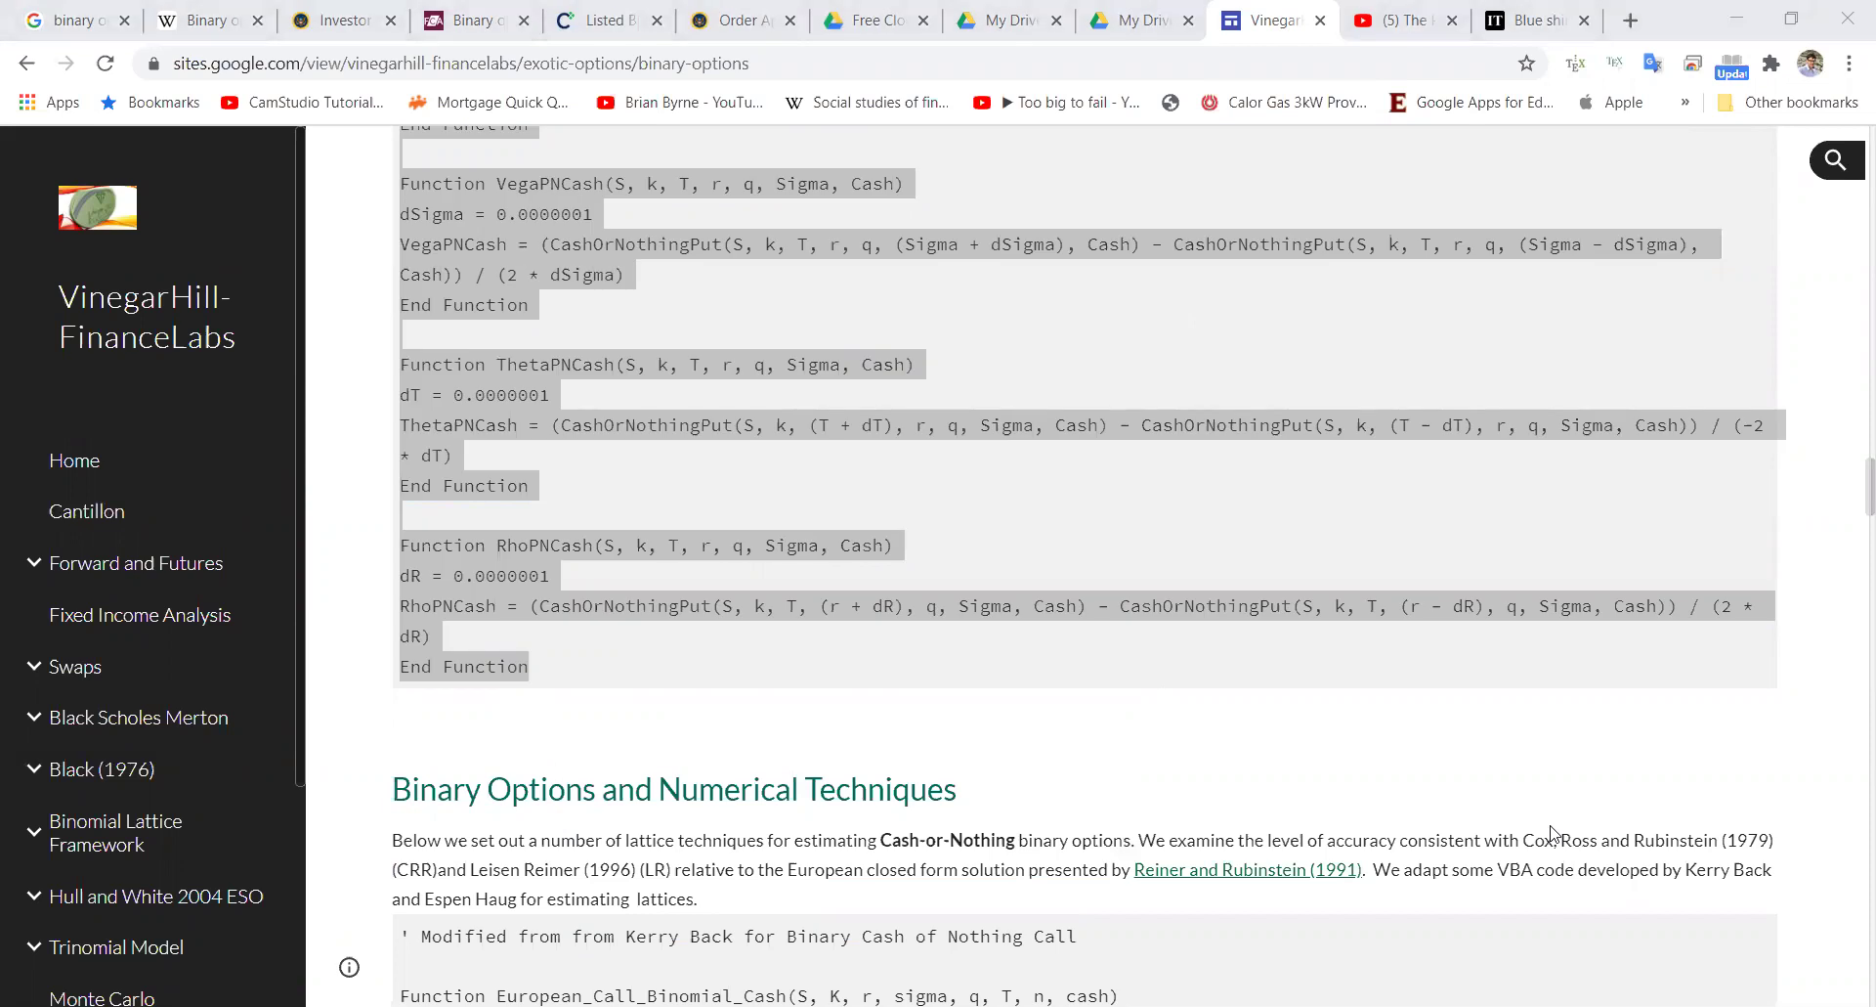
{"action": "key", "text": "alt+Tab"}
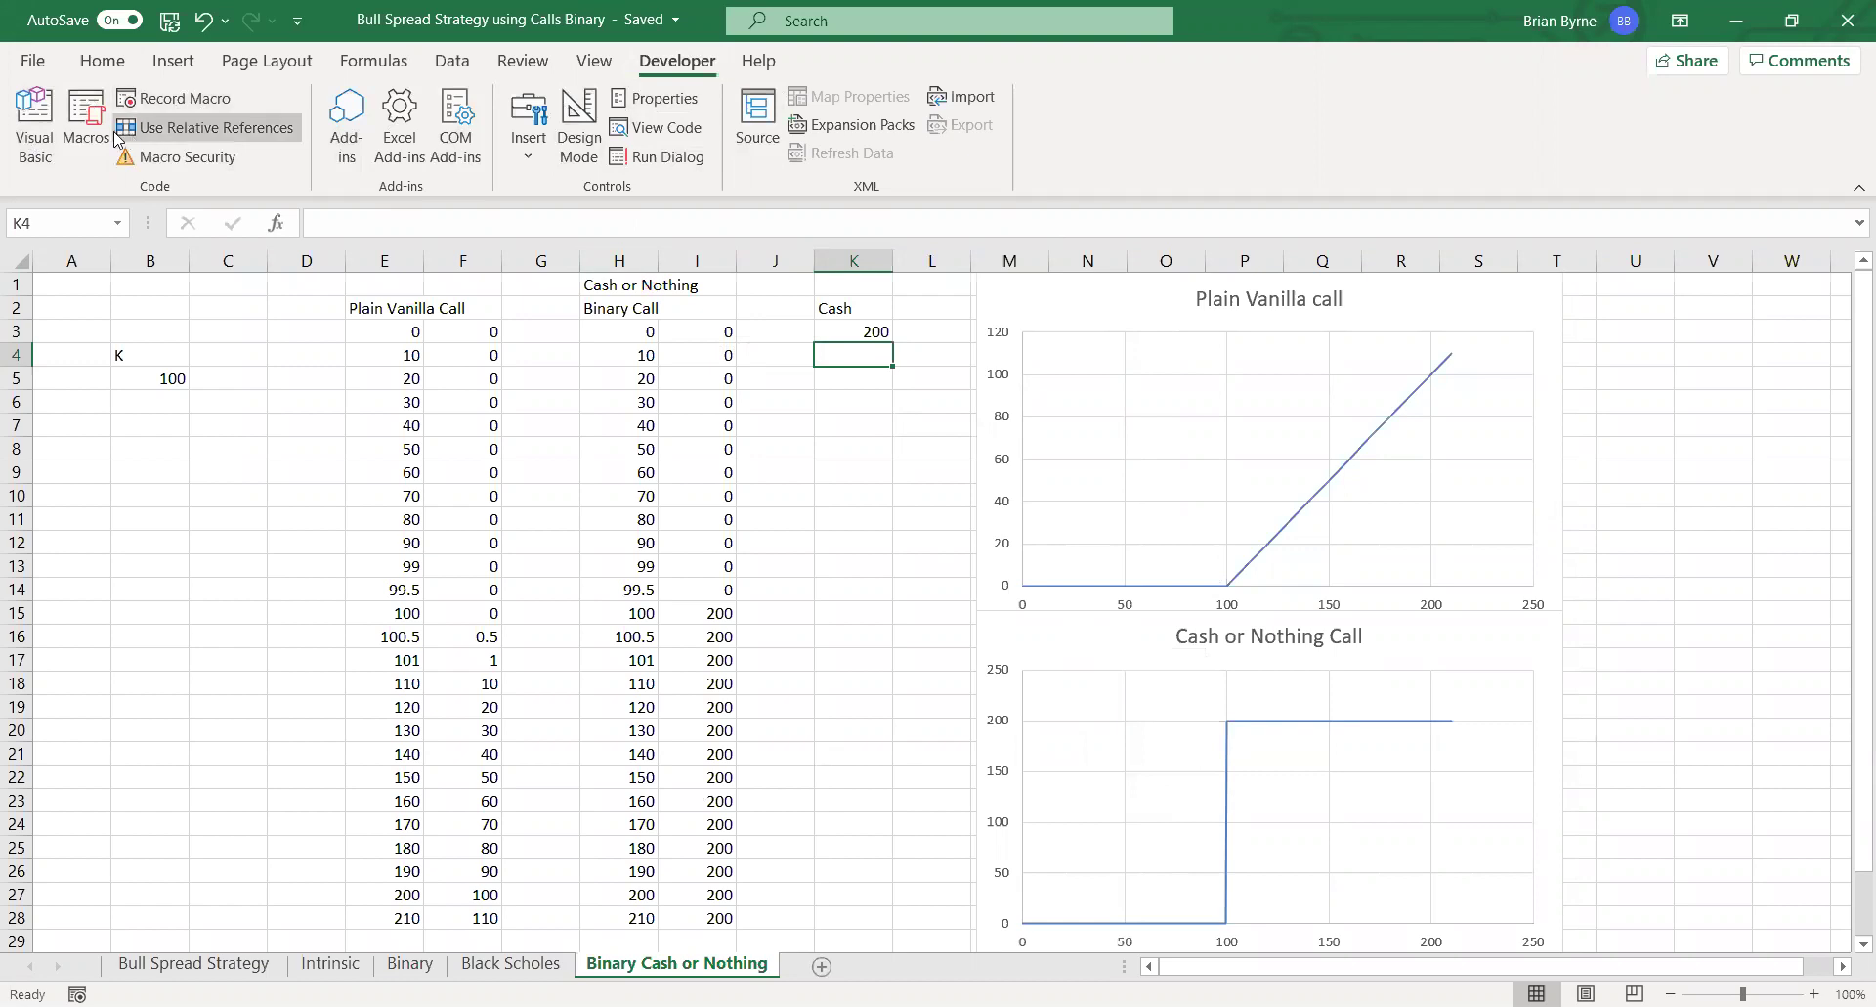
- Paste the copied Cash-or-Nothing functions into a new Module2 in the VBA editor, then return to Excel
{"action": "left_click", "coordinate": [36, 115]}
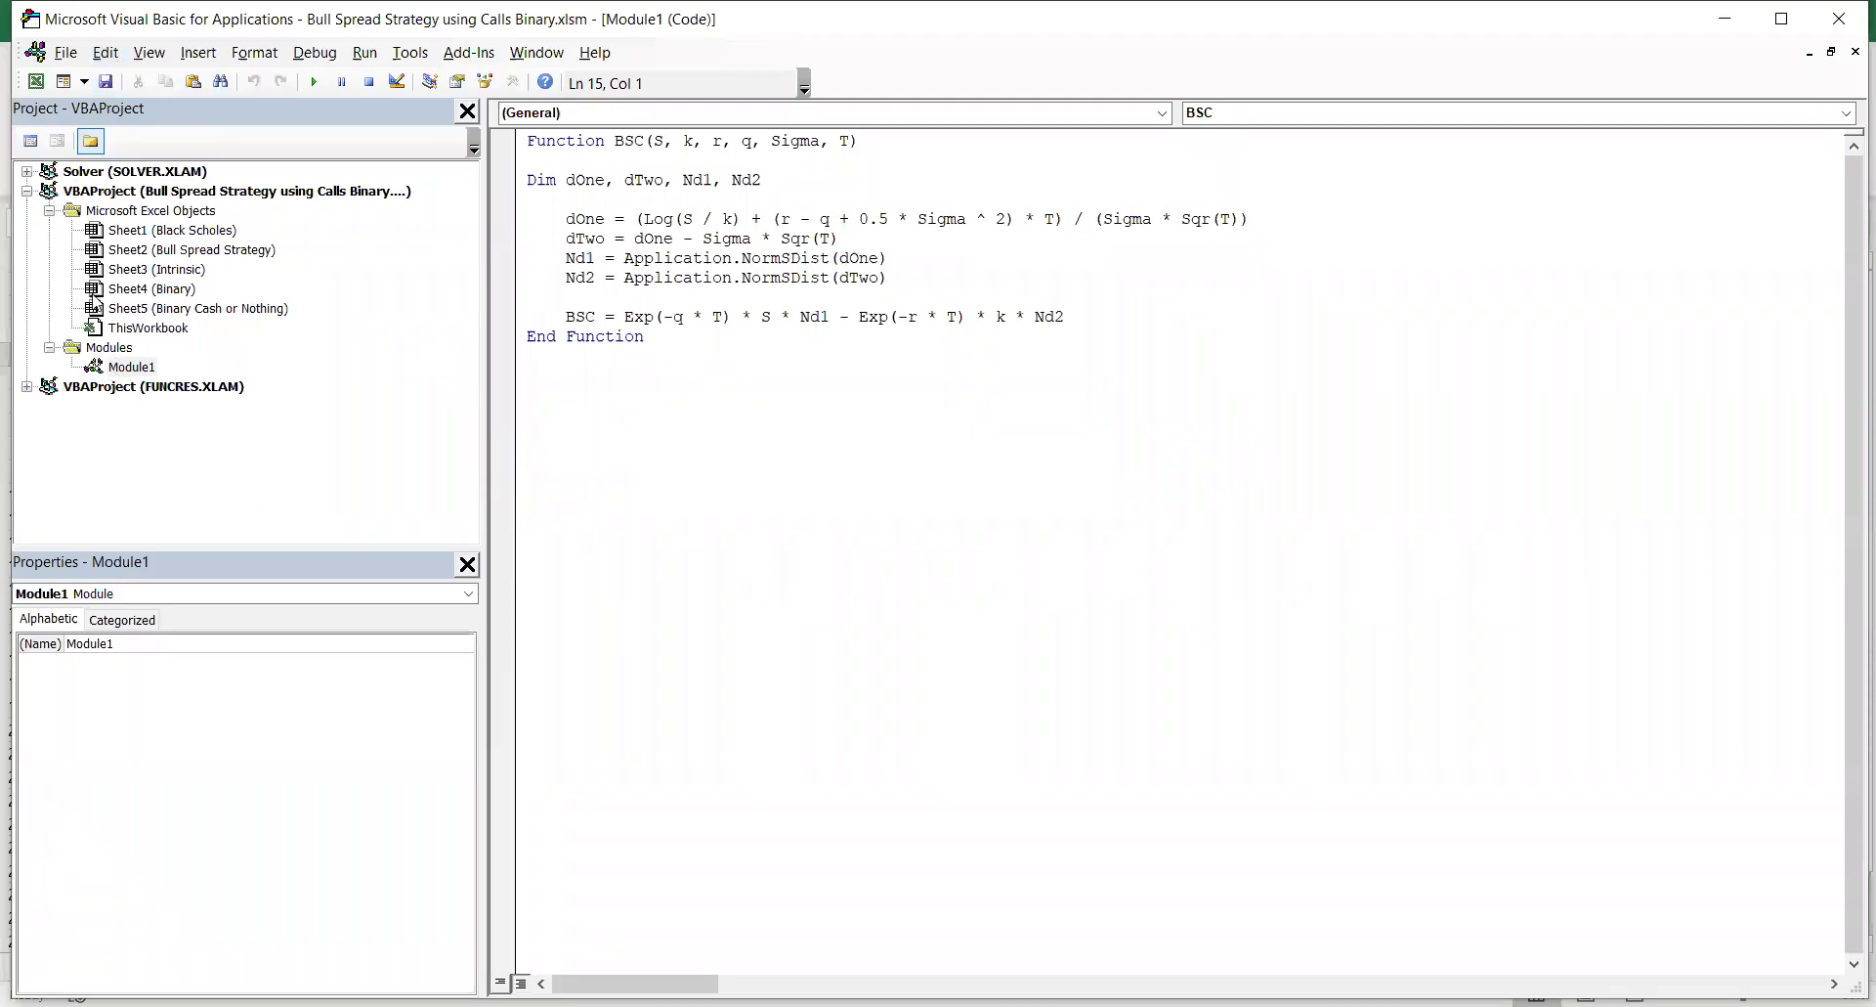
{"action": "double_click", "coordinate": [112, 352]}
{"action": "right_click", "coordinate": [117, 364]}
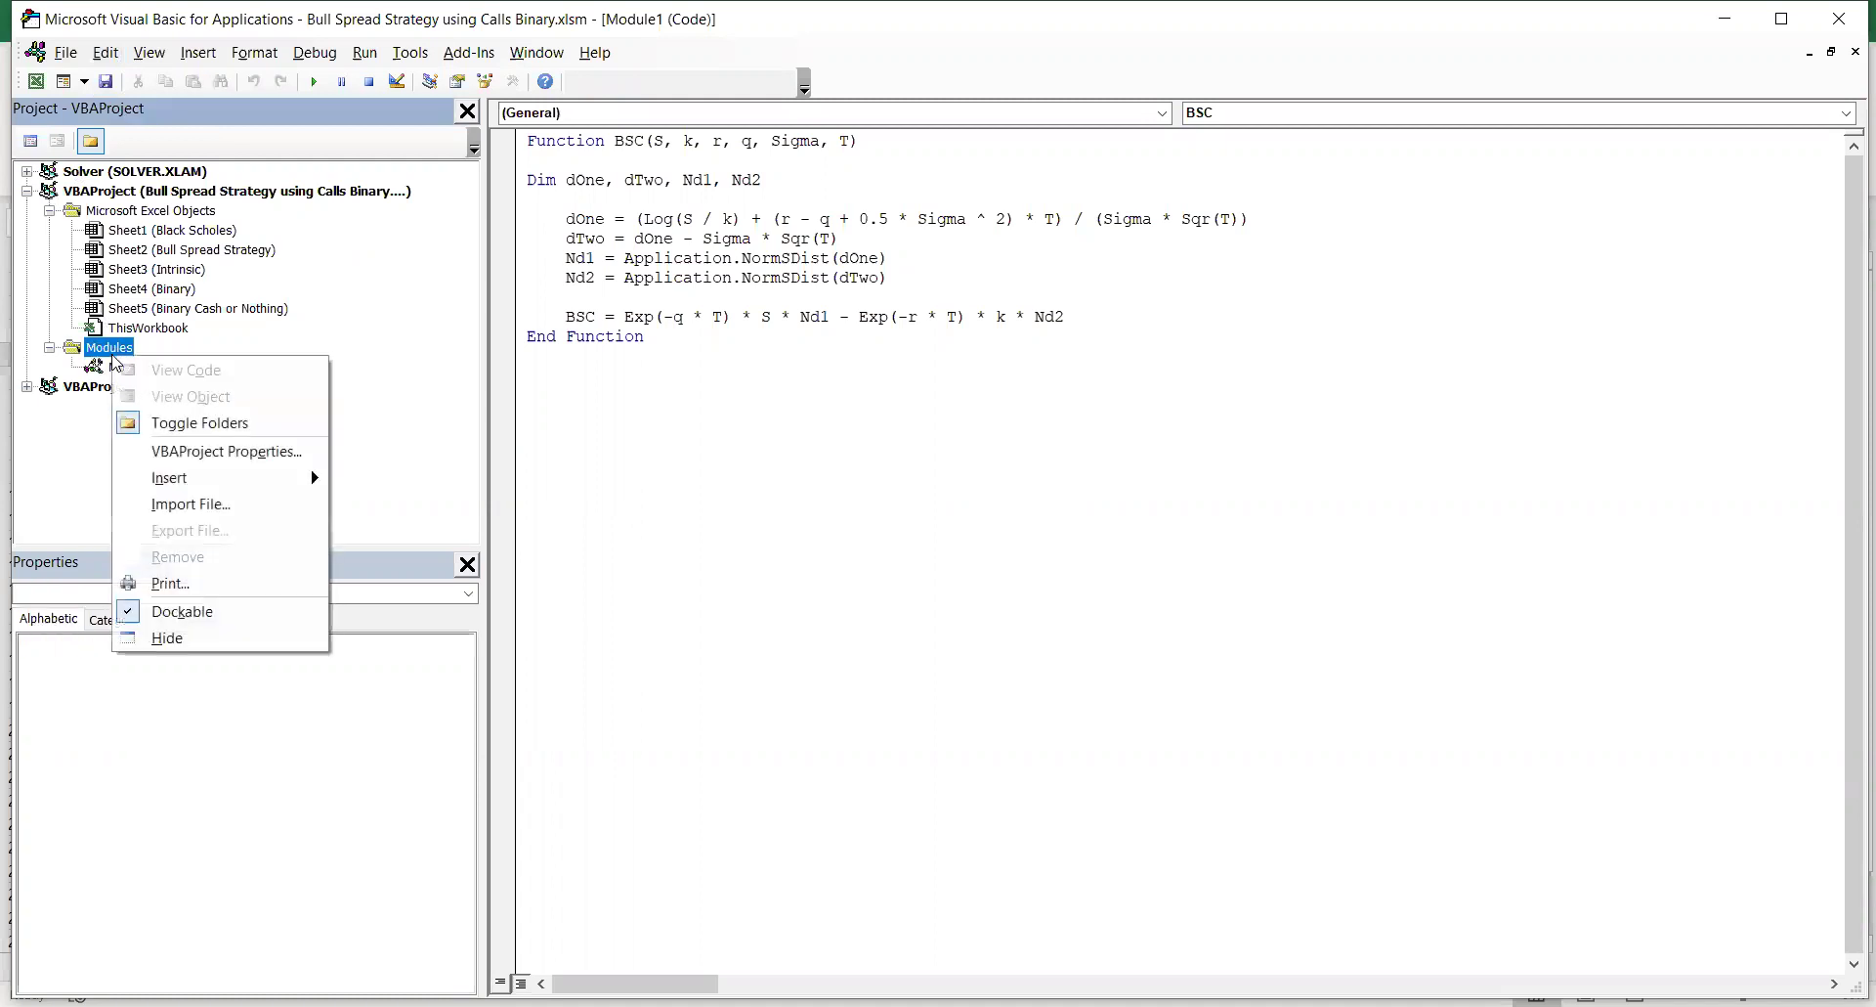
{"action": "mouse_move", "coordinate": [180, 481]}
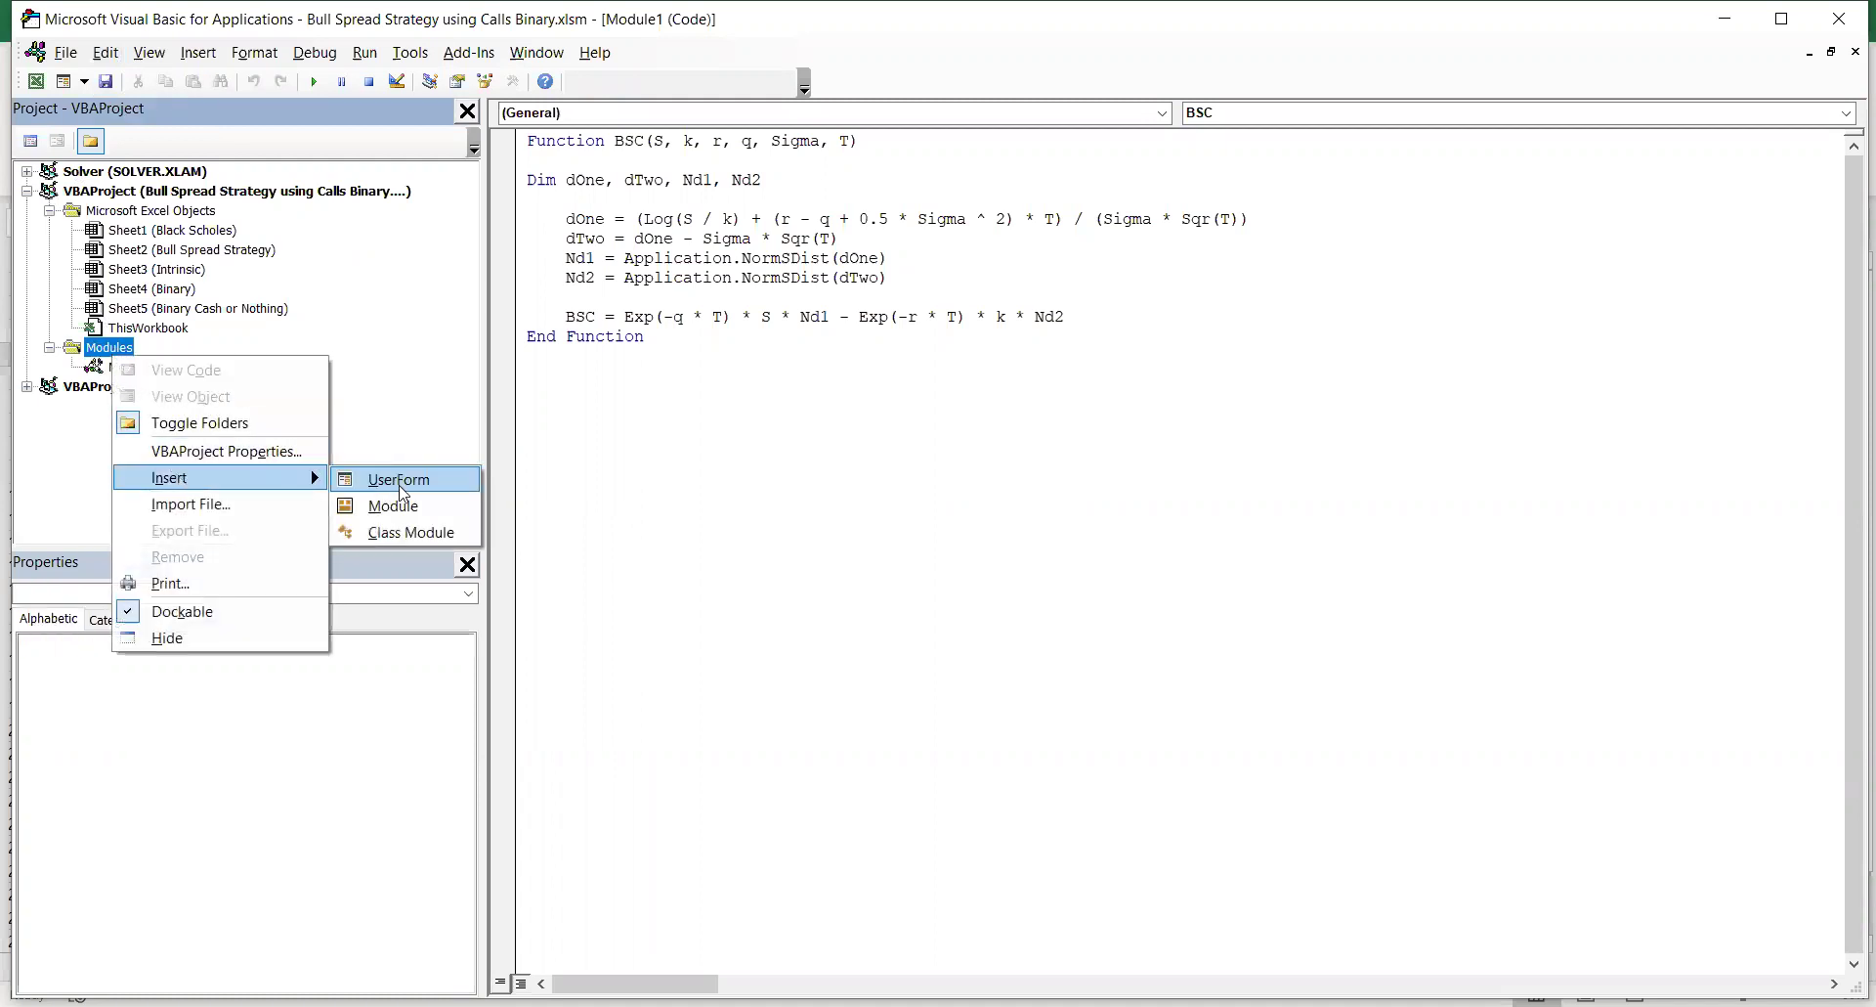
{"action": "left_click", "coordinate": [408, 510]}
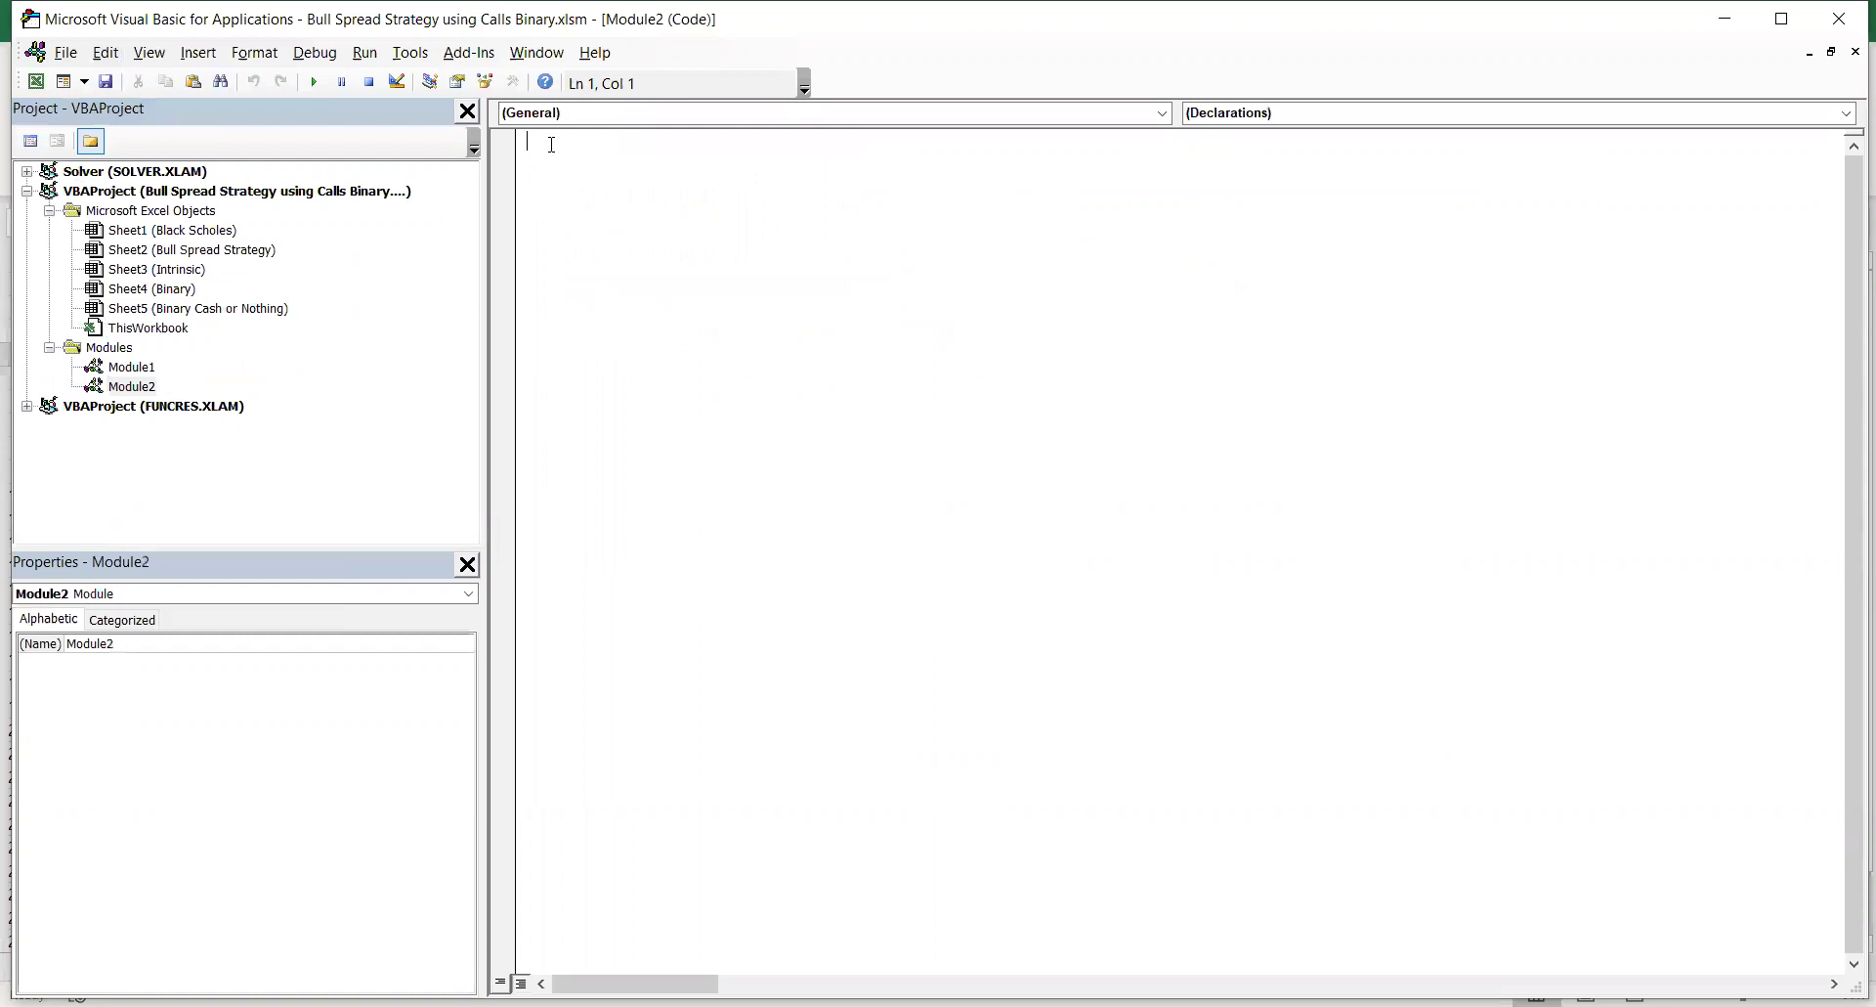
{"action": "right_click", "coordinate": [552, 147]}
{"action": "left_click", "coordinate": [589, 213]}
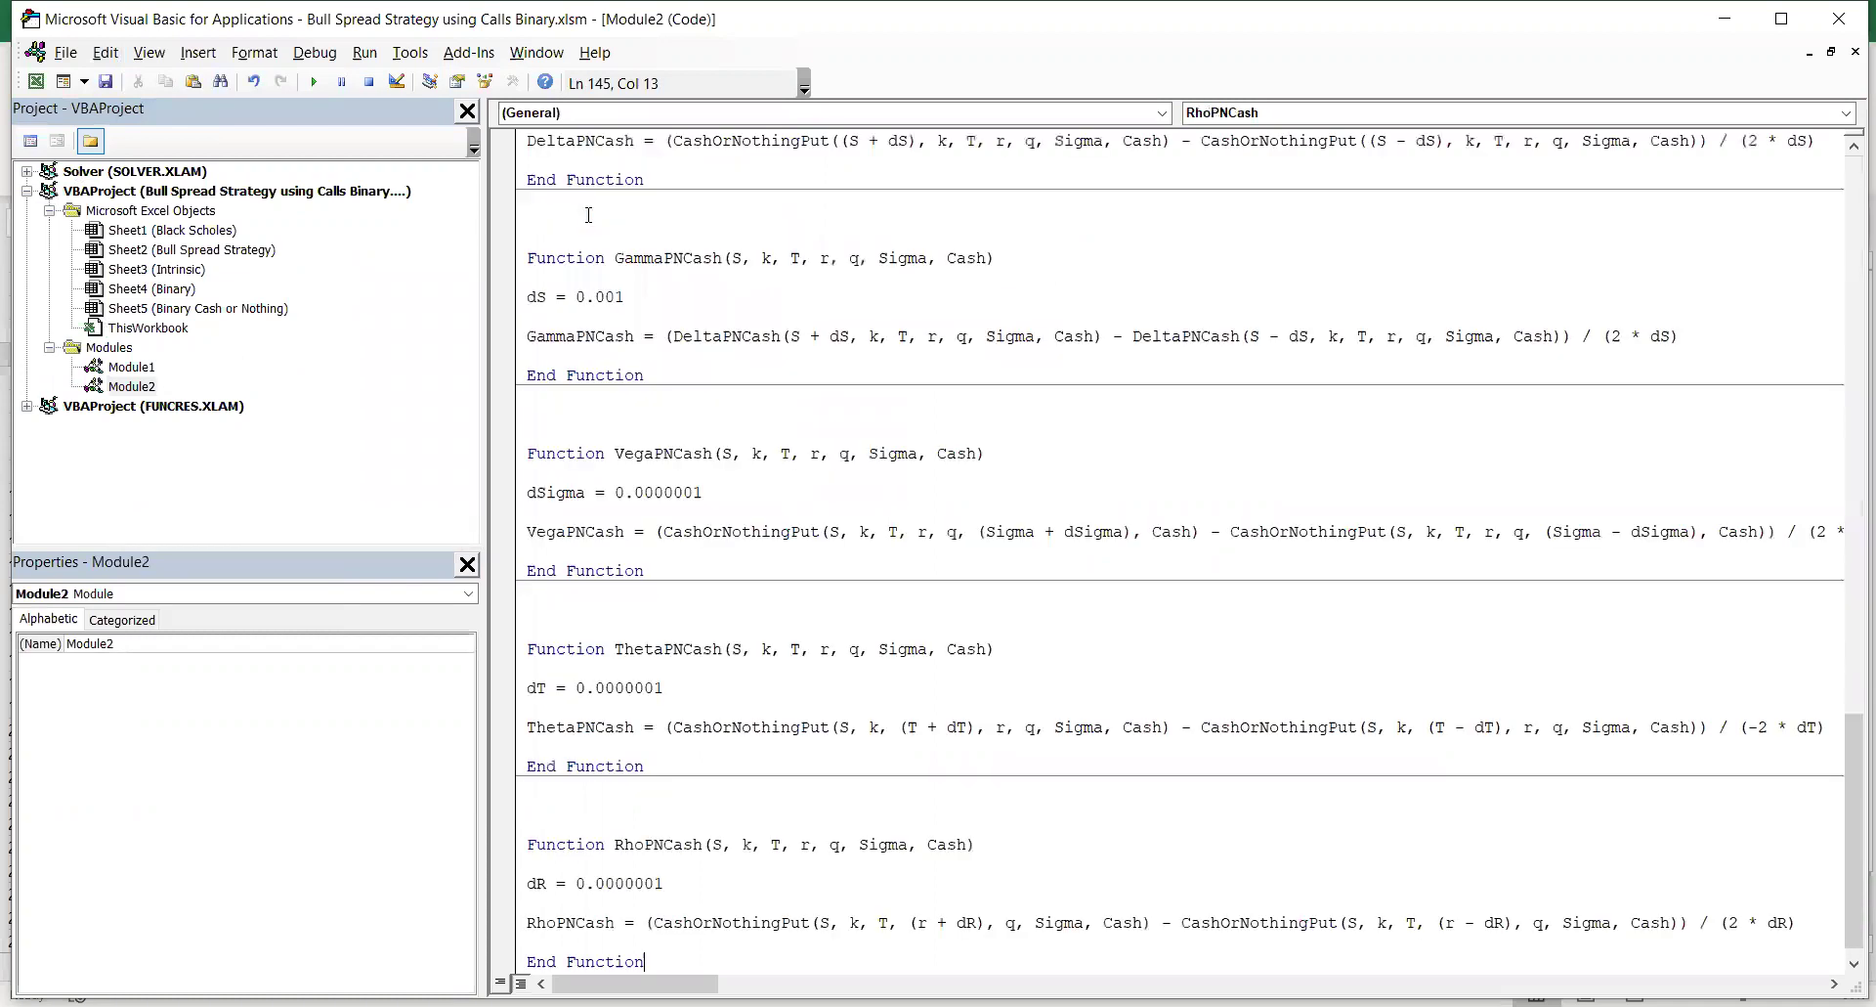
{"action": "scroll", "coordinate": [591, 251], "scroll_direction": "up", "scroll_amount": 13}
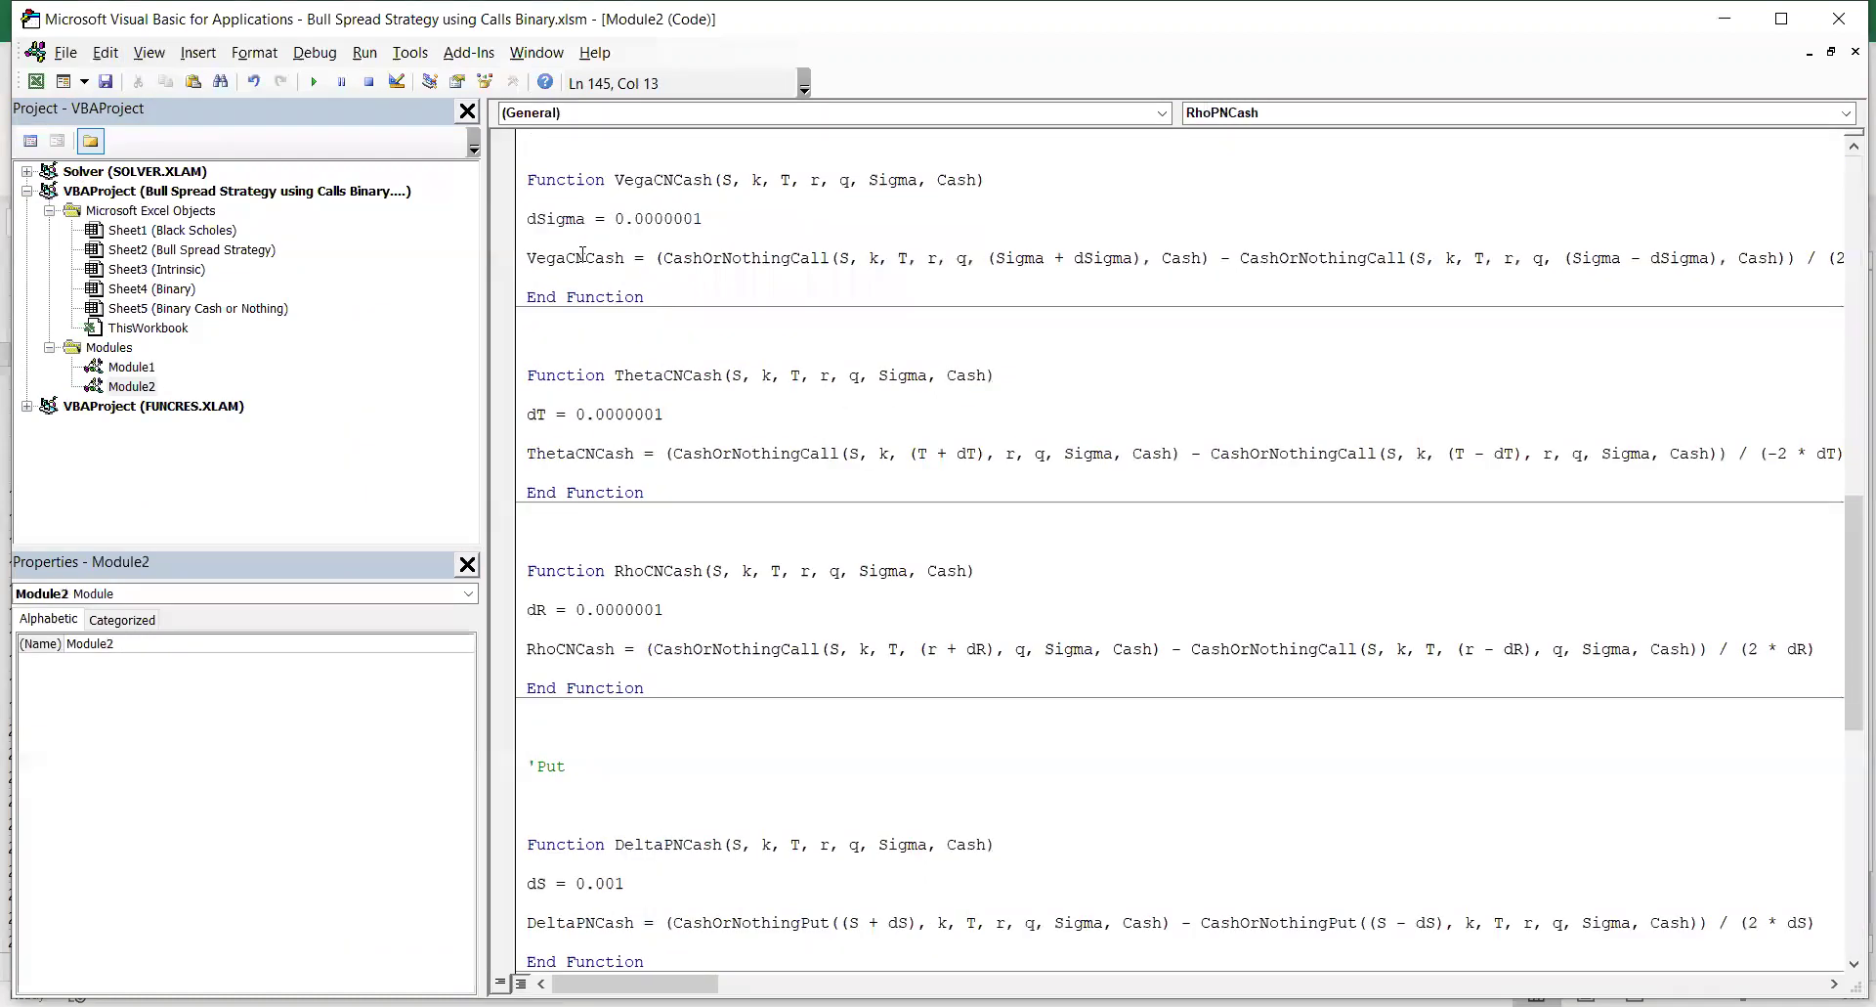
{"action": "scroll", "coordinate": [583, 255], "scroll_direction": "up", "scroll_amount": 20}
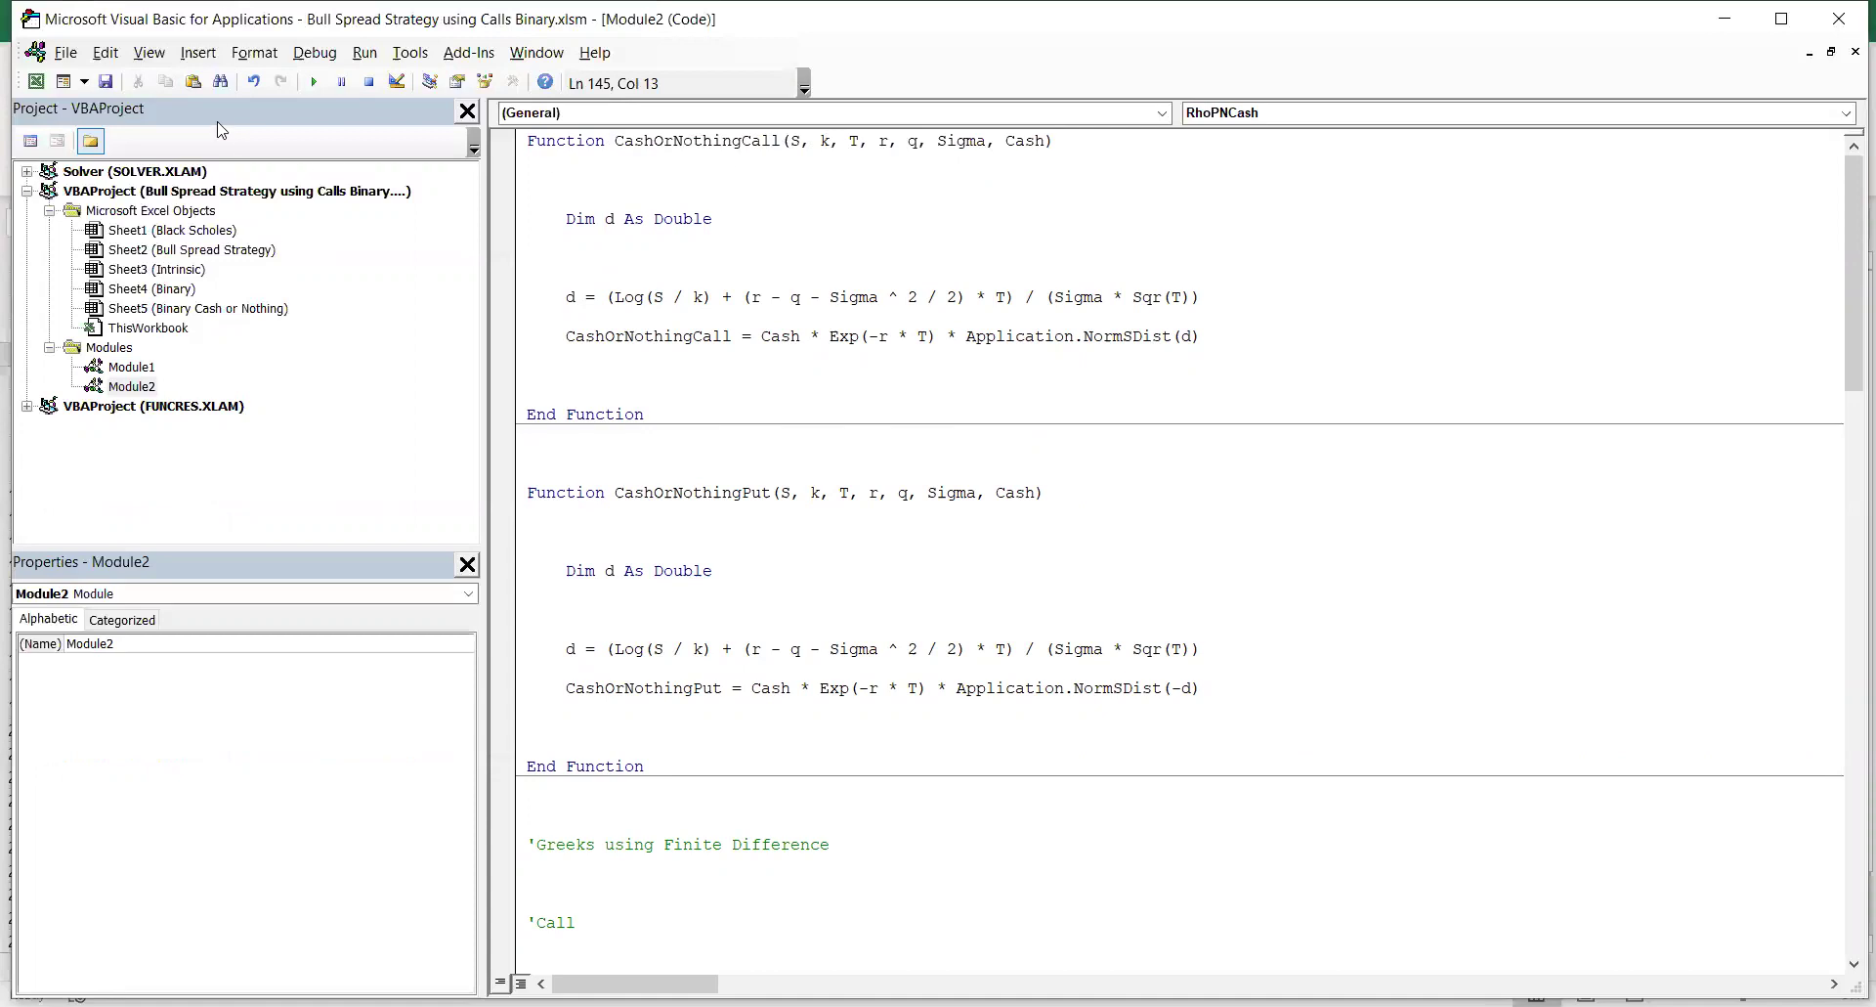
{"action": "left_click", "coordinate": [36, 82]}
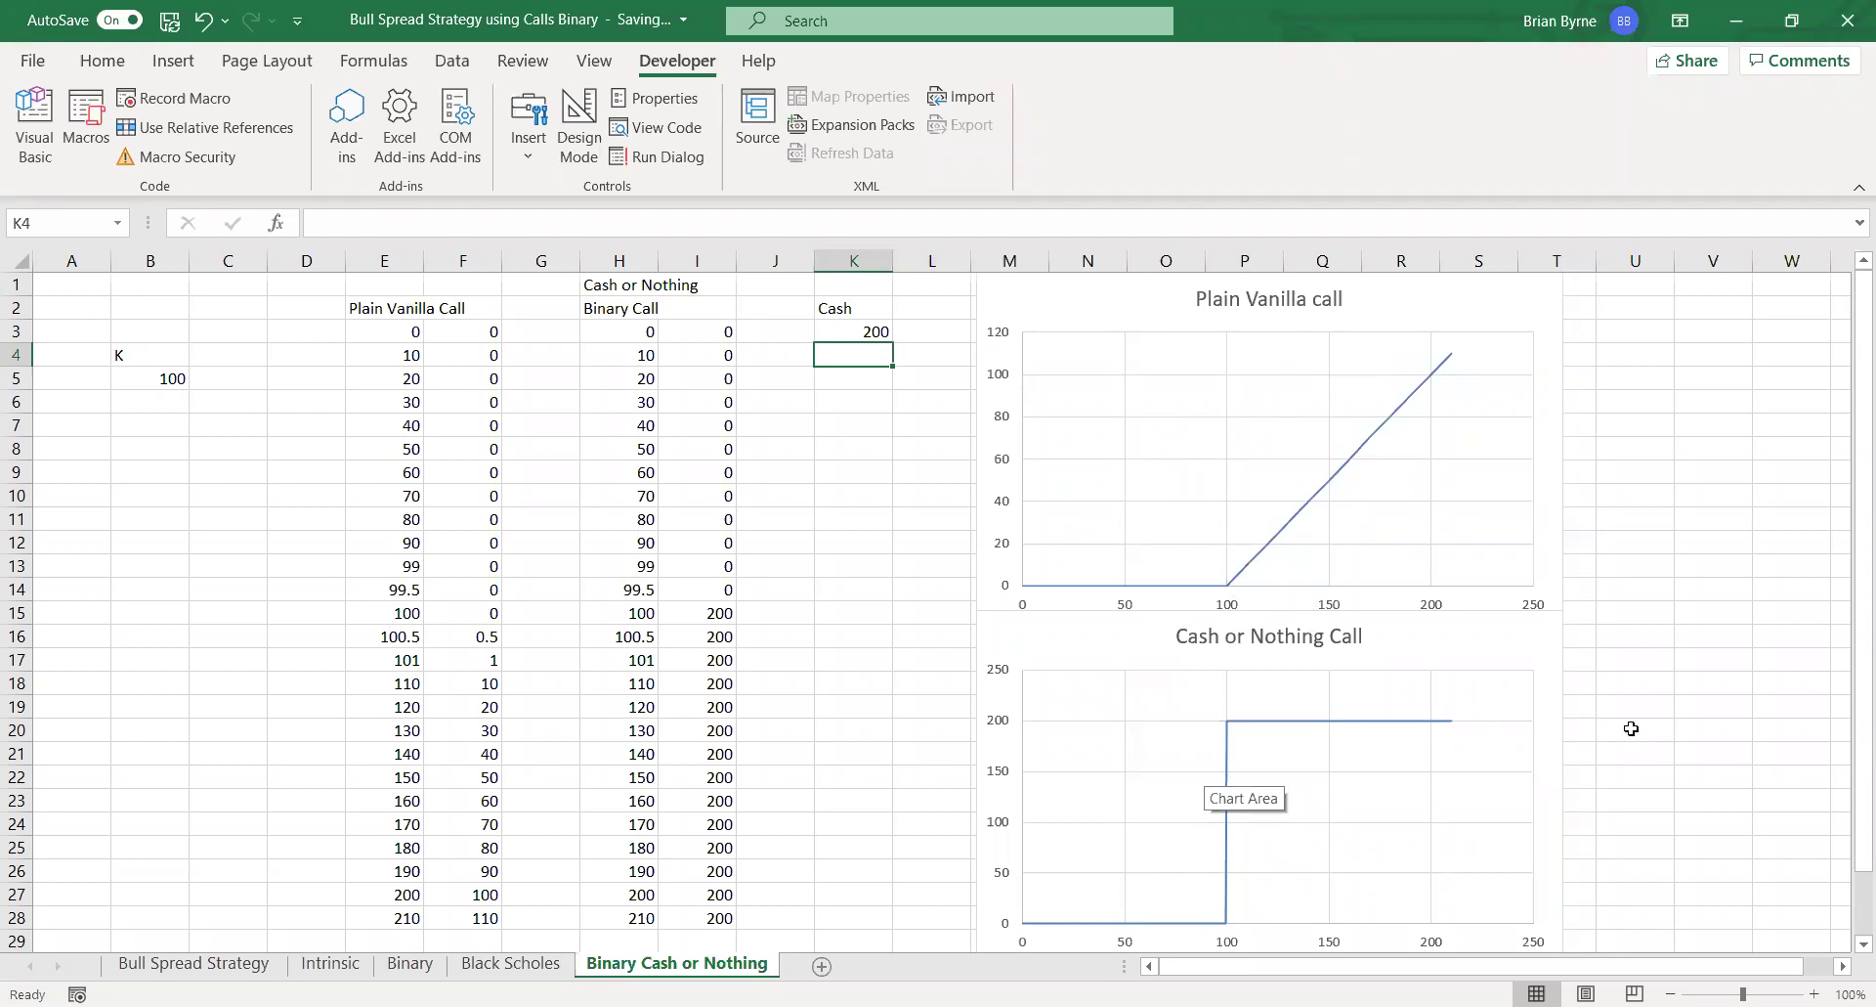
- Enter 100 as the Cash amount in K3 and check the Cash or Nothing Call chart
{"action": "scroll", "coordinate": [1631, 728], "scroll_direction": "down", "scroll_amount": 1}
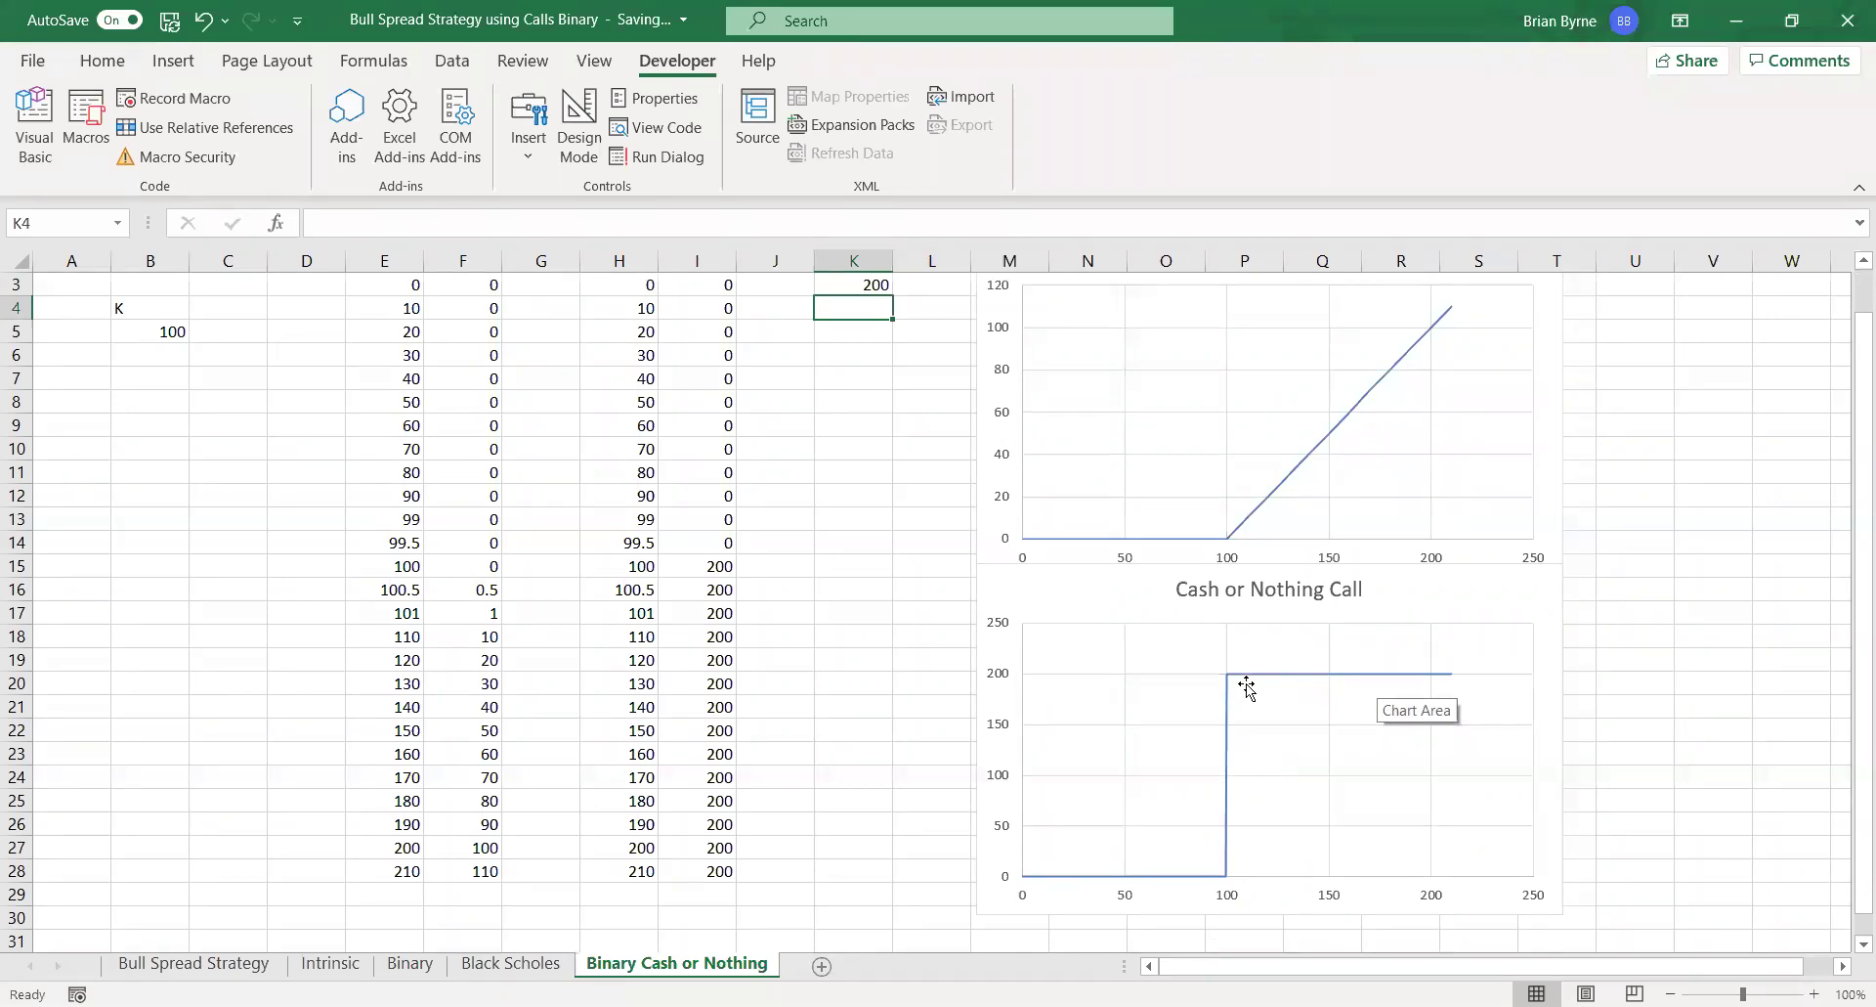
{"action": "scroll", "coordinate": [898, 670], "scroll_direction": "up", "scroll_amount": 1}
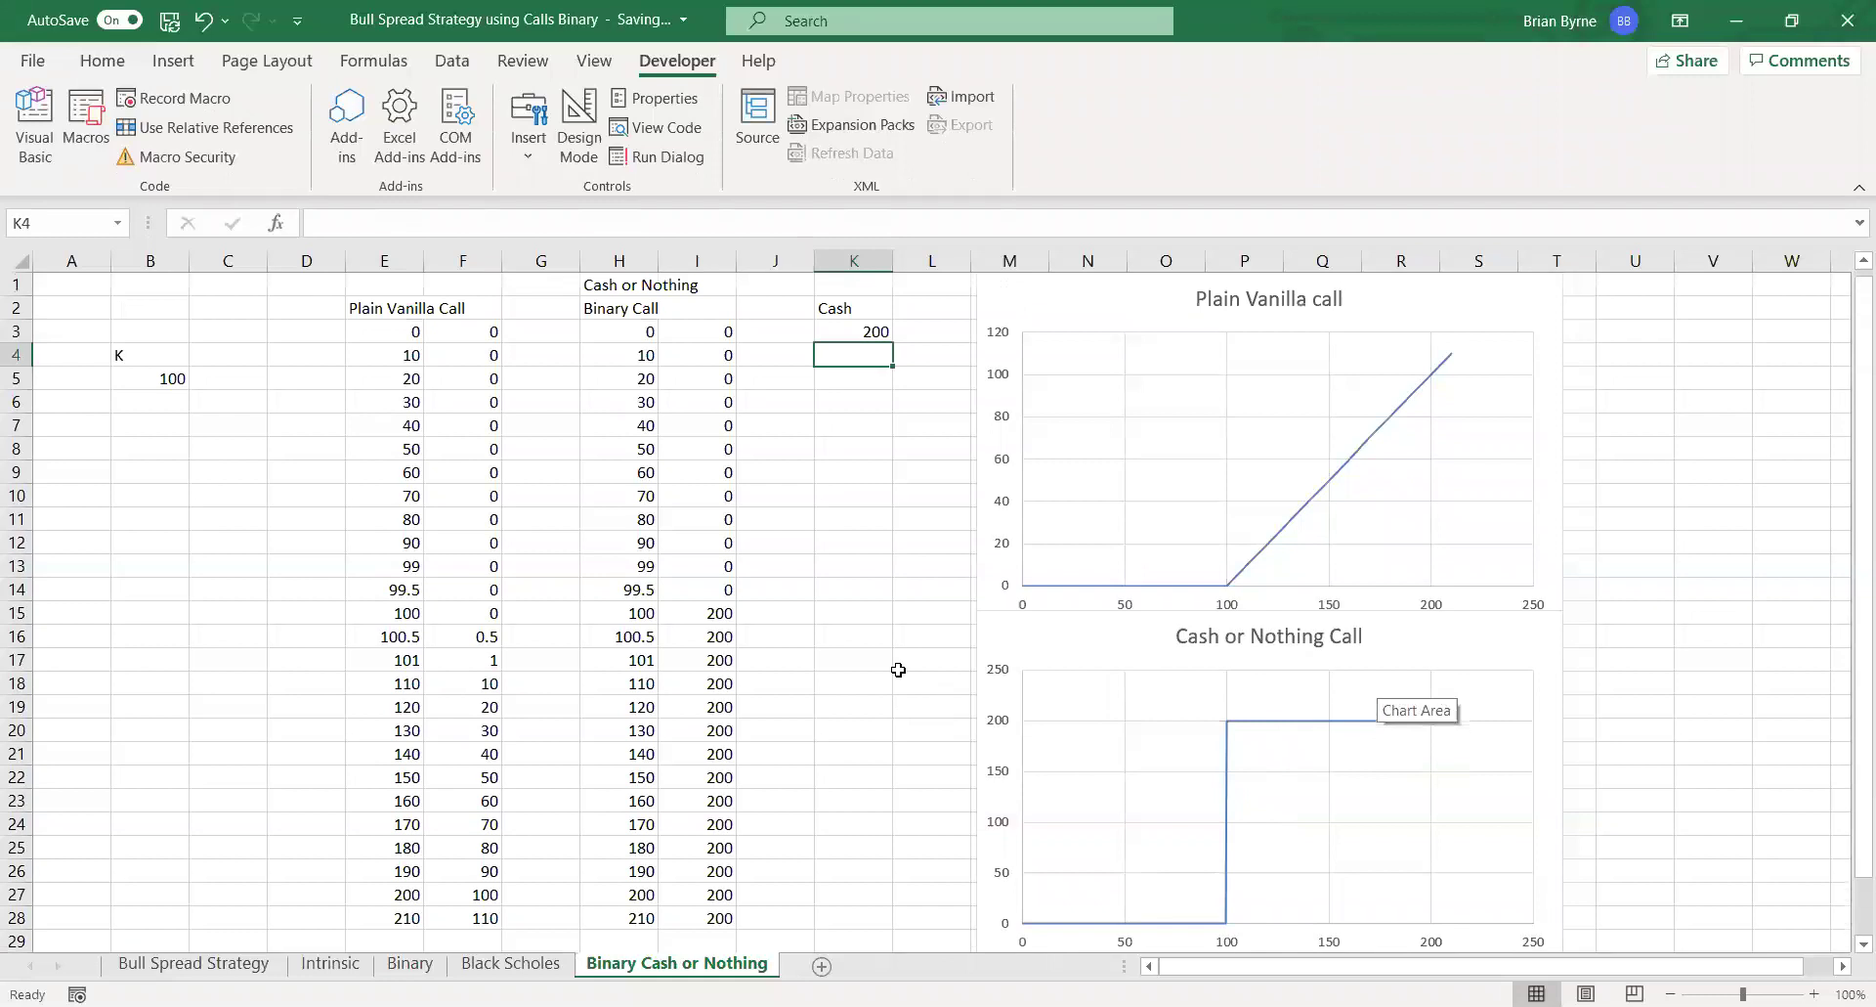
{"action": "left_click", "coordinate": [855, 334]}
{"action": "type", "text": "100"}
{"action": "key", "text": "Return"}
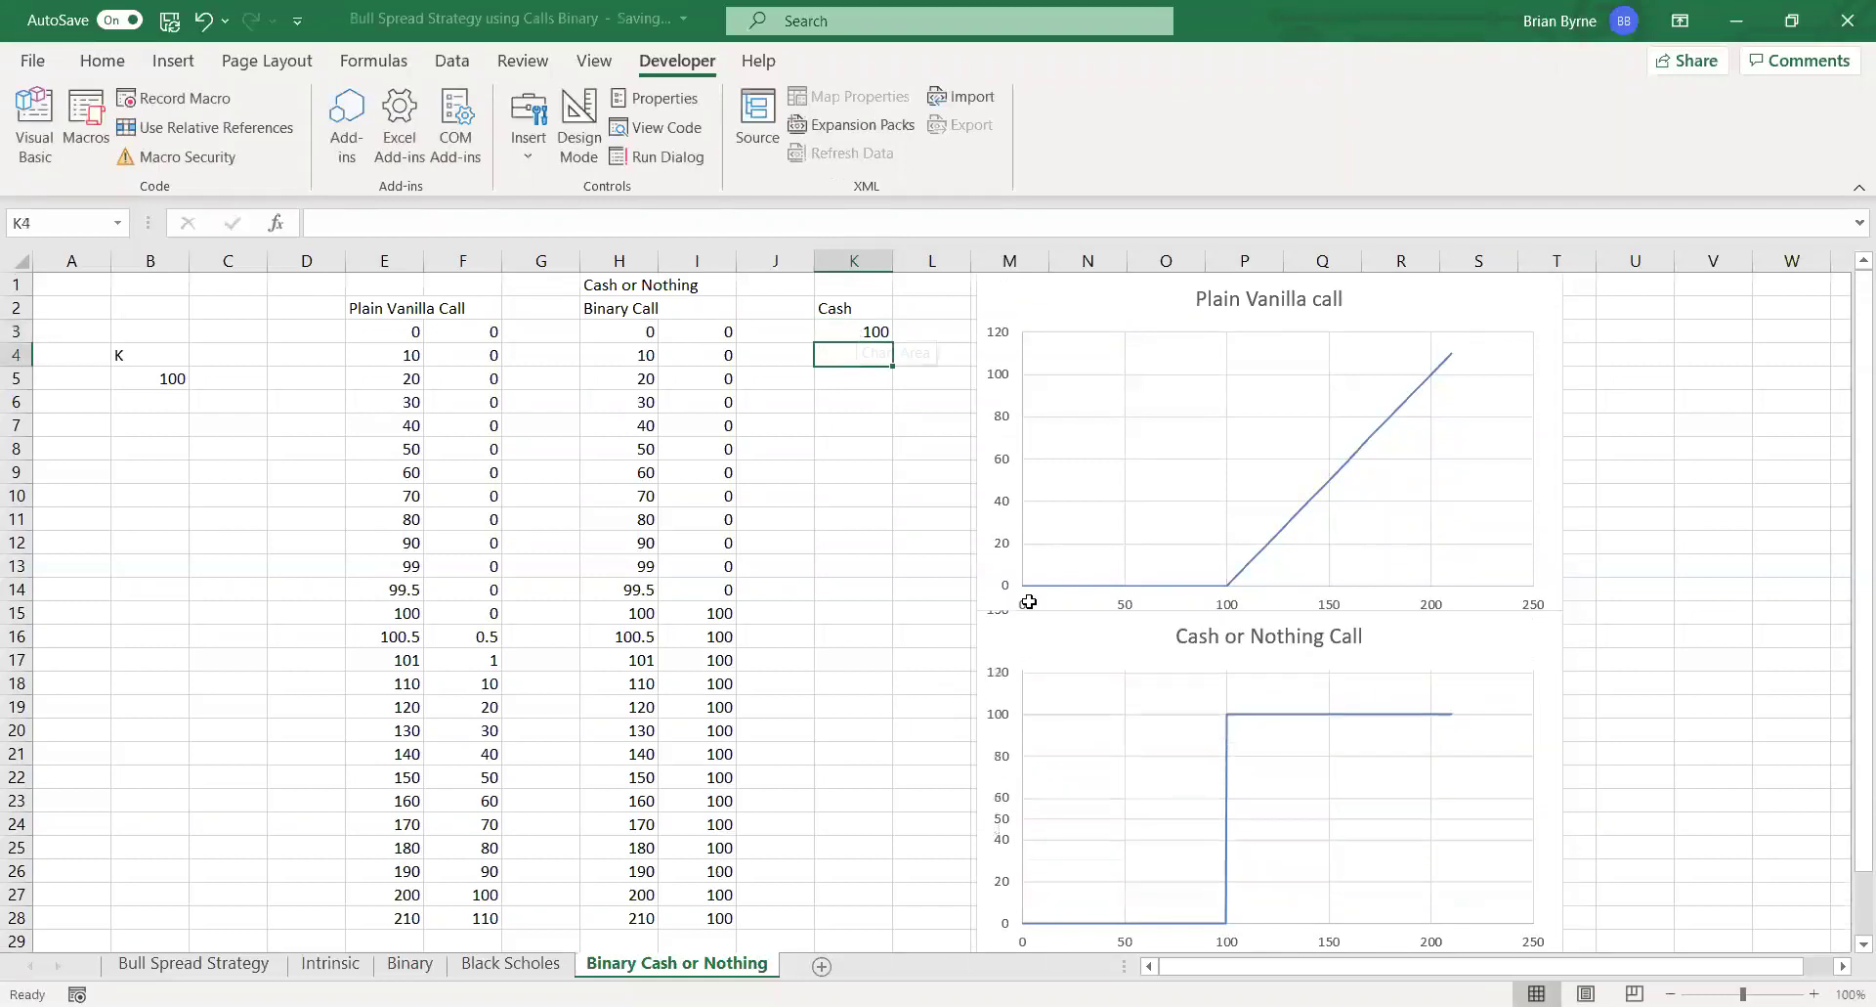
{"action": "scroll", "coordinate": [1279, 848], "scroll_direction": "down", "scroll_amount": 3}
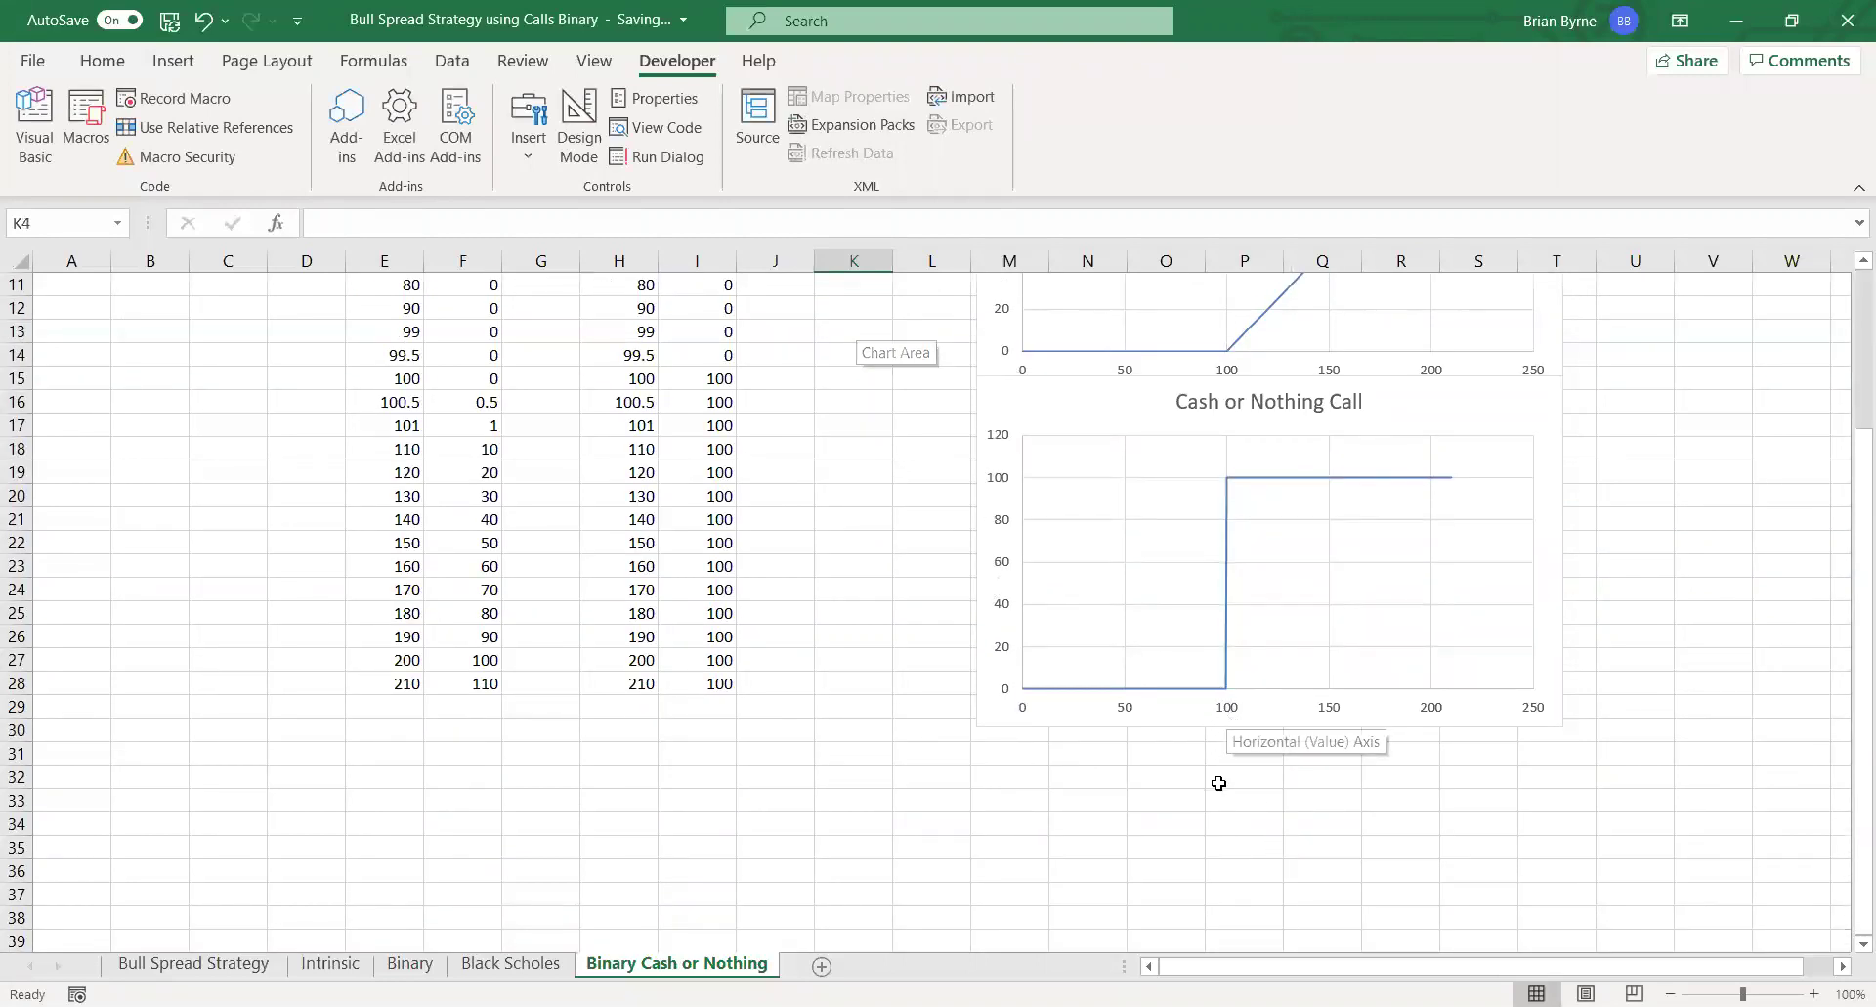
{"action": "scroll", "coordinate": [1225, 782], "scroll_direction": "up", "scroll_amount": 3}
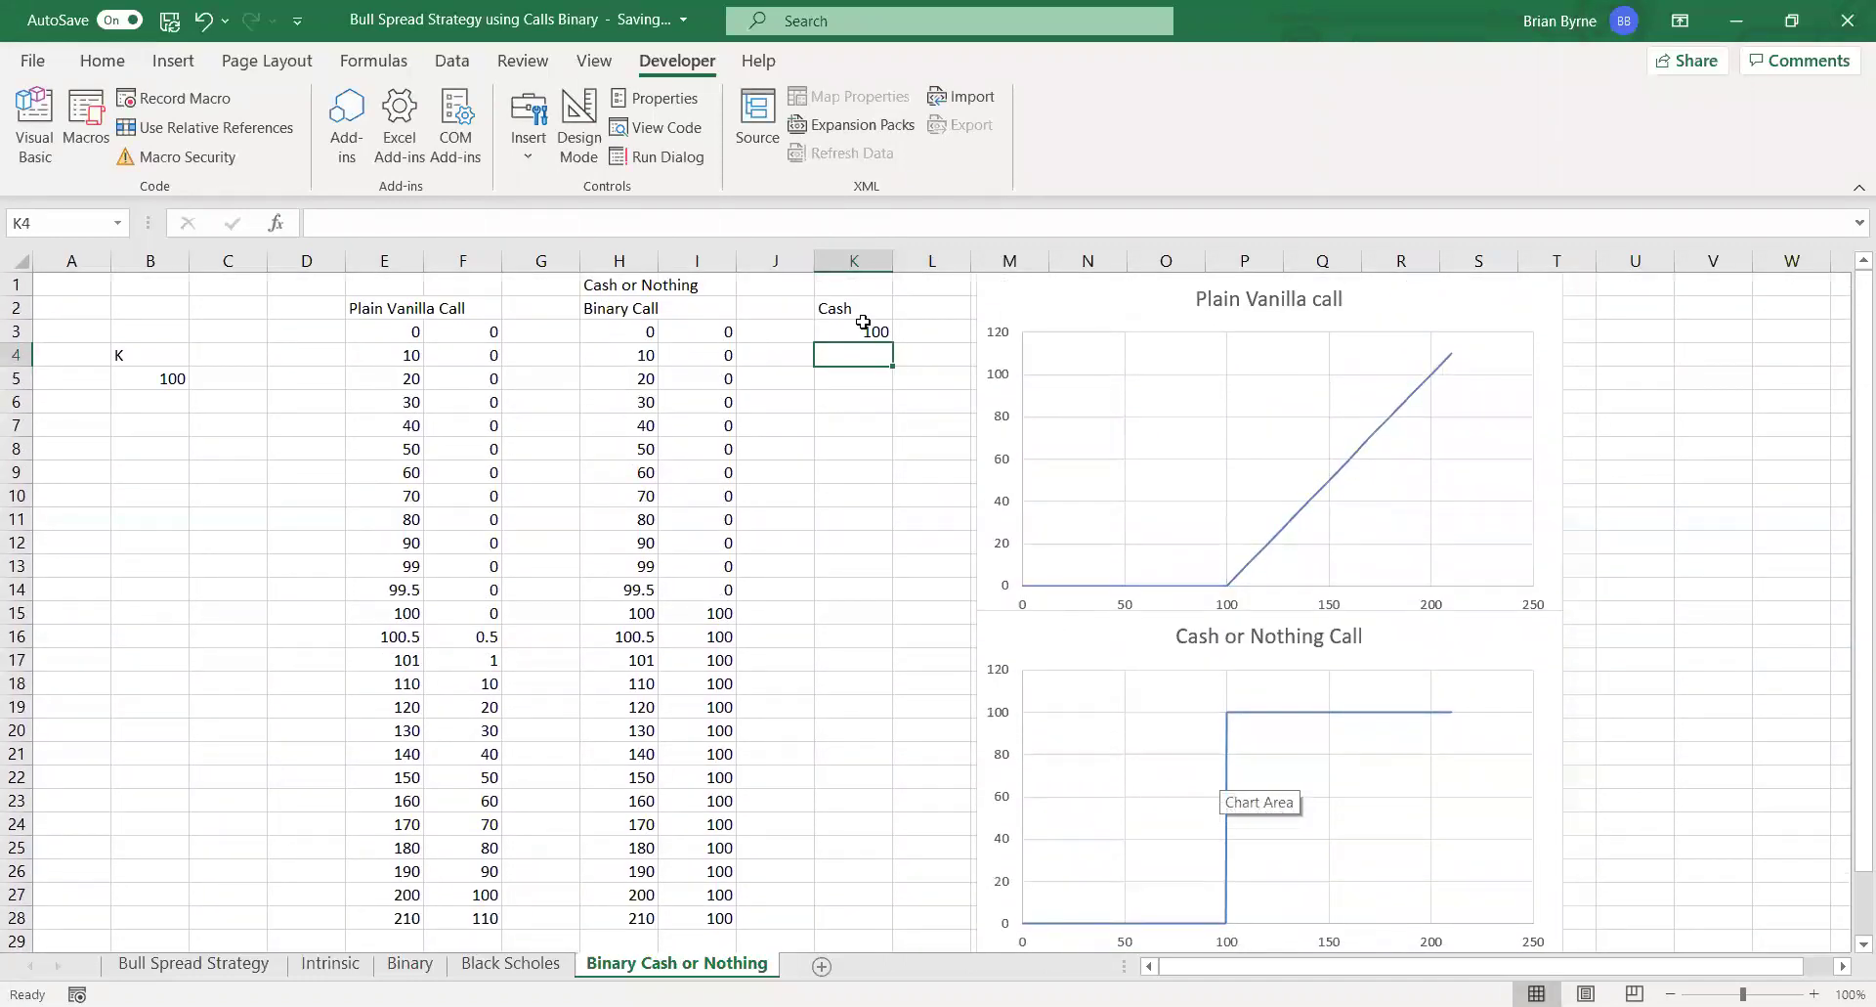
- Set the Cash amount in K3 back to 200 and review the step payoff chart
{"action": "left_click", "coordinate": [864, 329]}
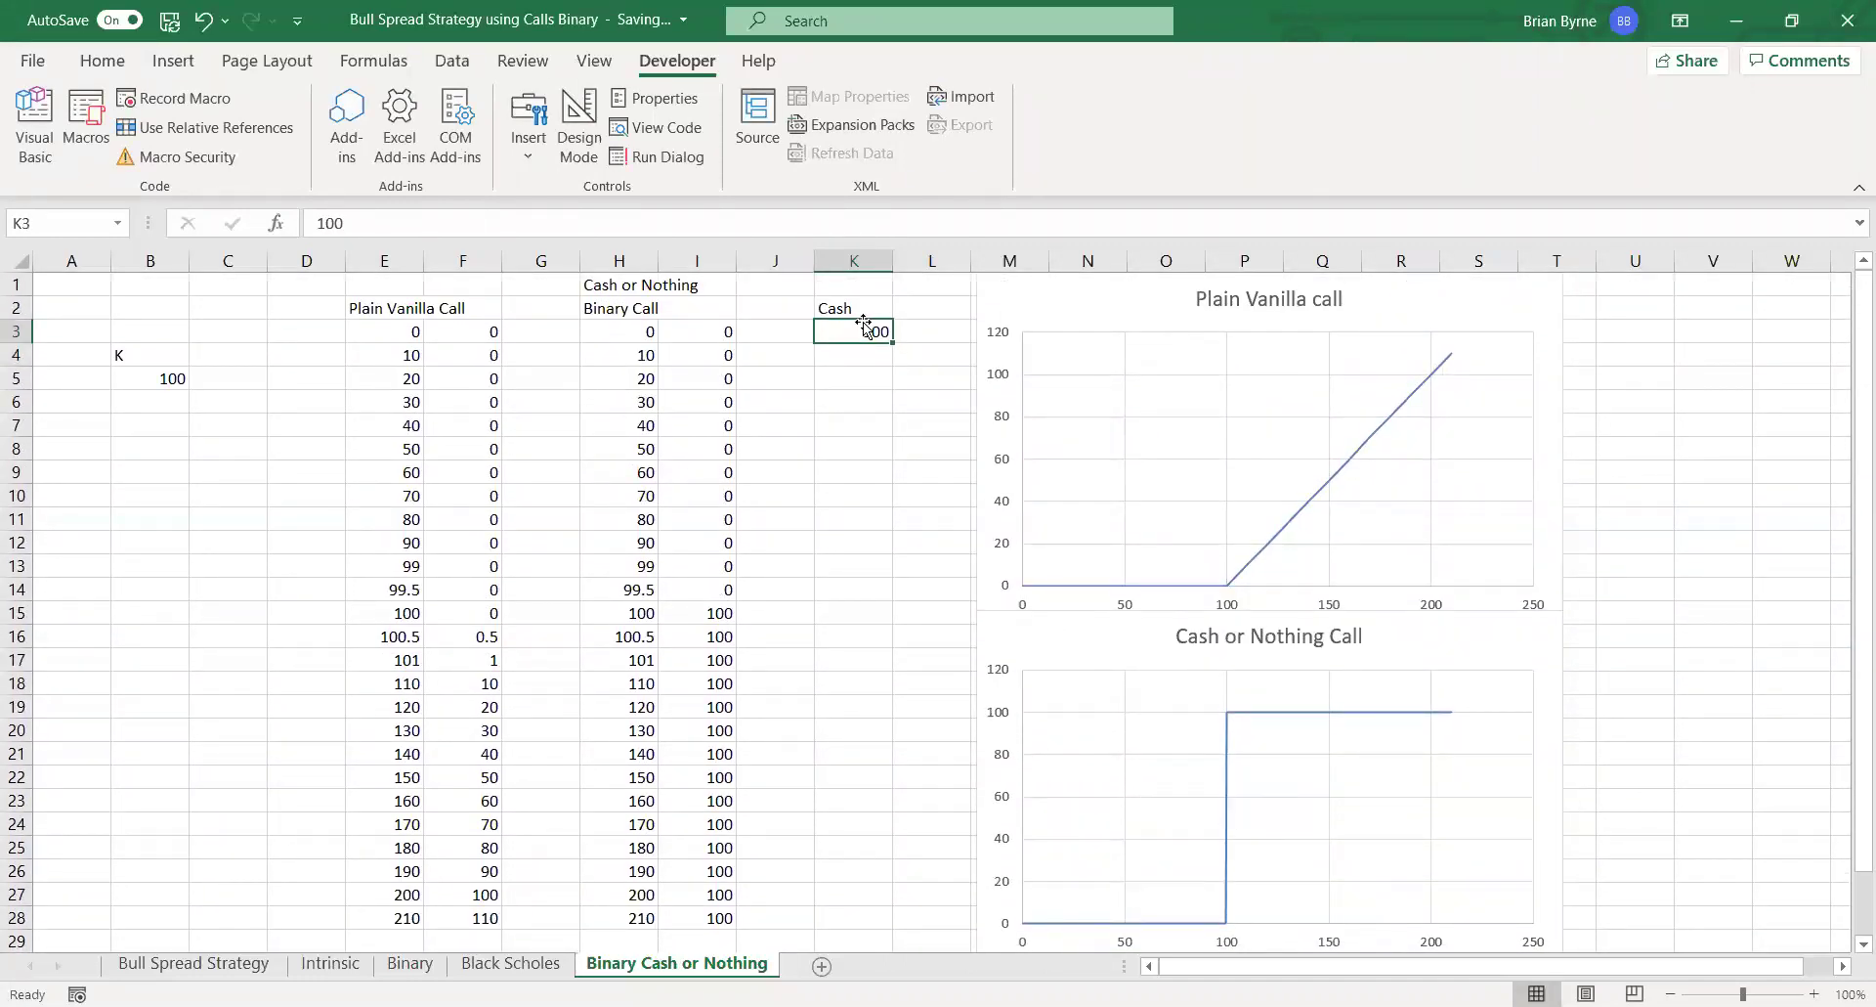
{"action": "type", "text": "200"}
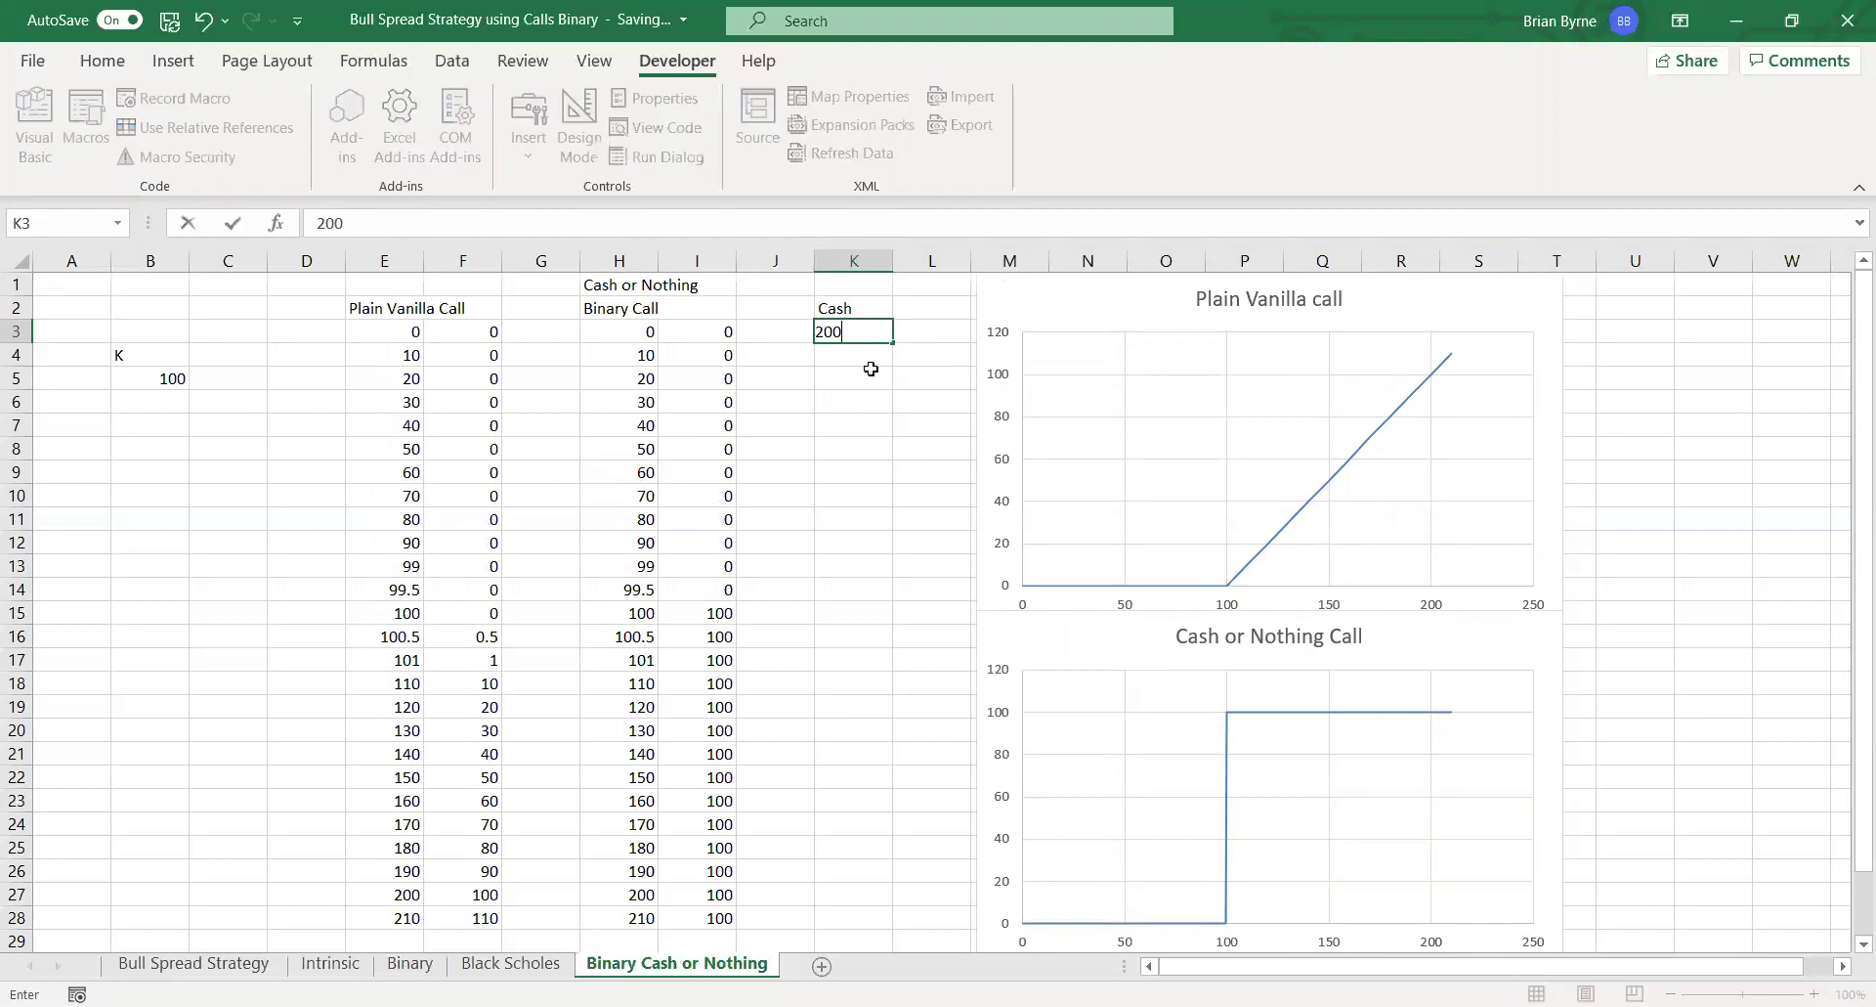
{"action": "key", "text": "Return"}
{"action": "scroll", "coordinate": [870, 368], "scroll_direction": "down", "scroll_amount": 4}
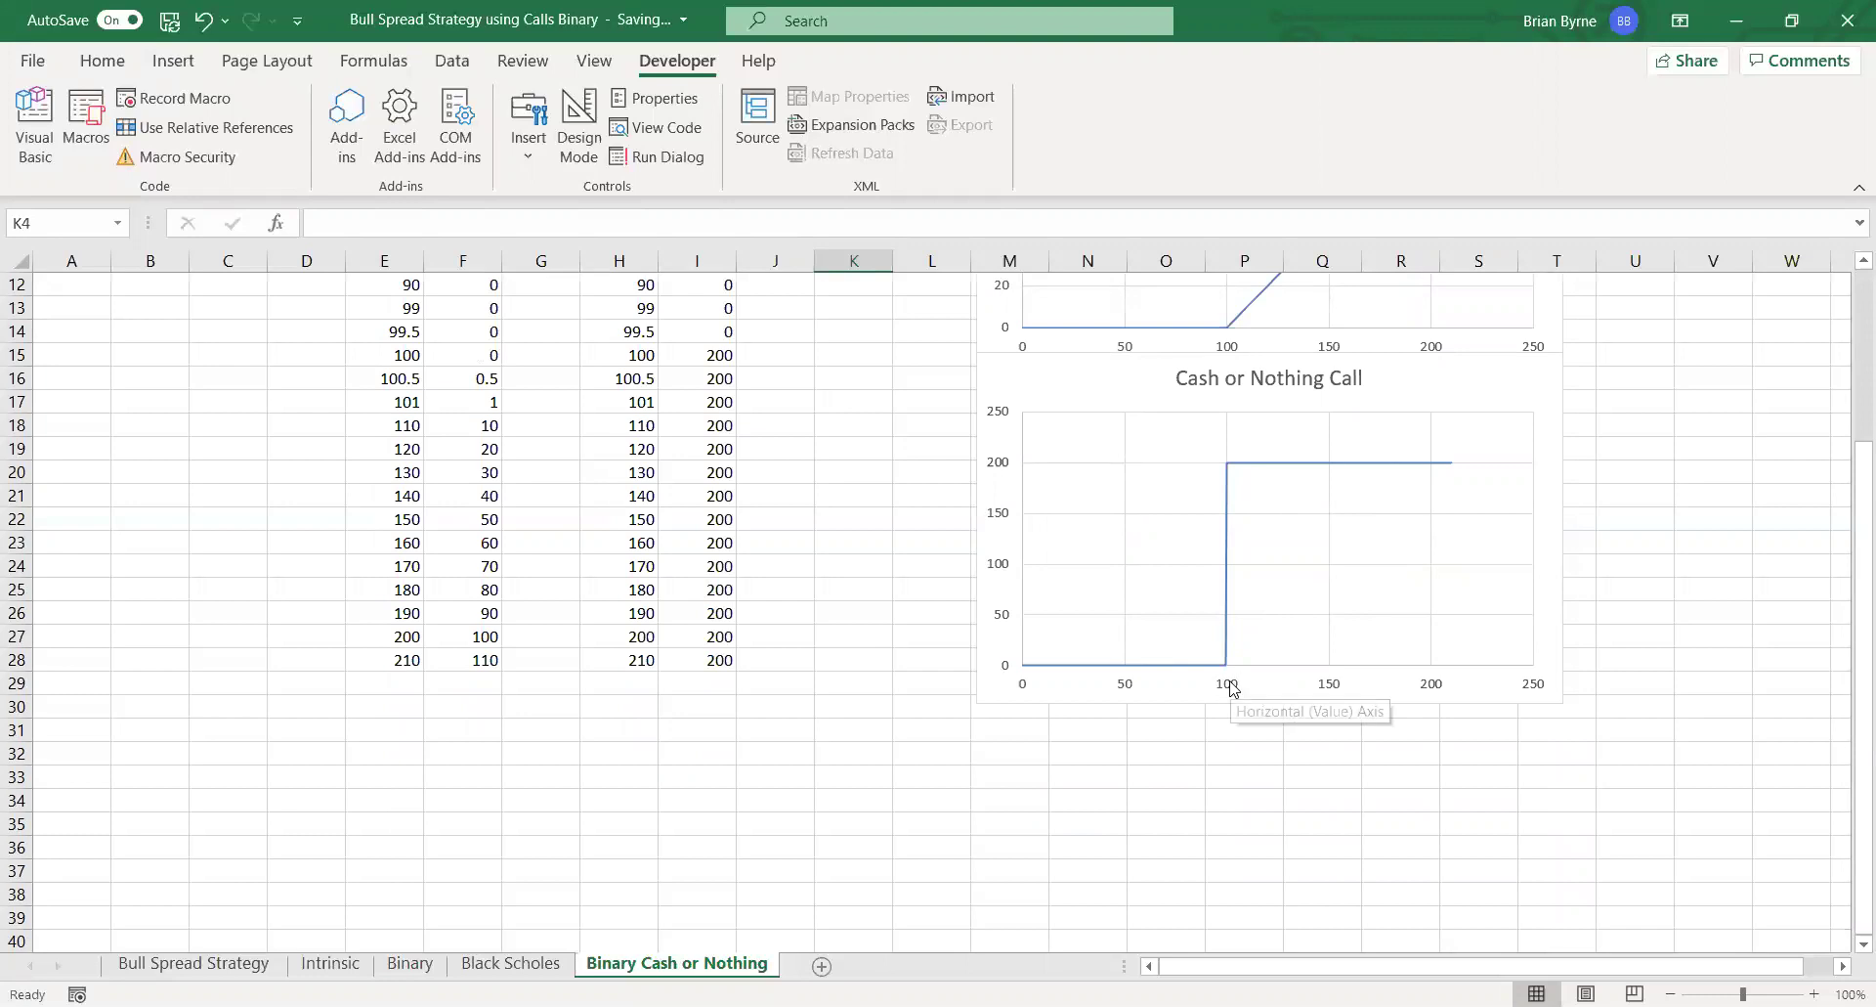
{"action": "scroll", "coordinate": [930, 664], "scroll_direction": "up", "scroll_amount": 4}
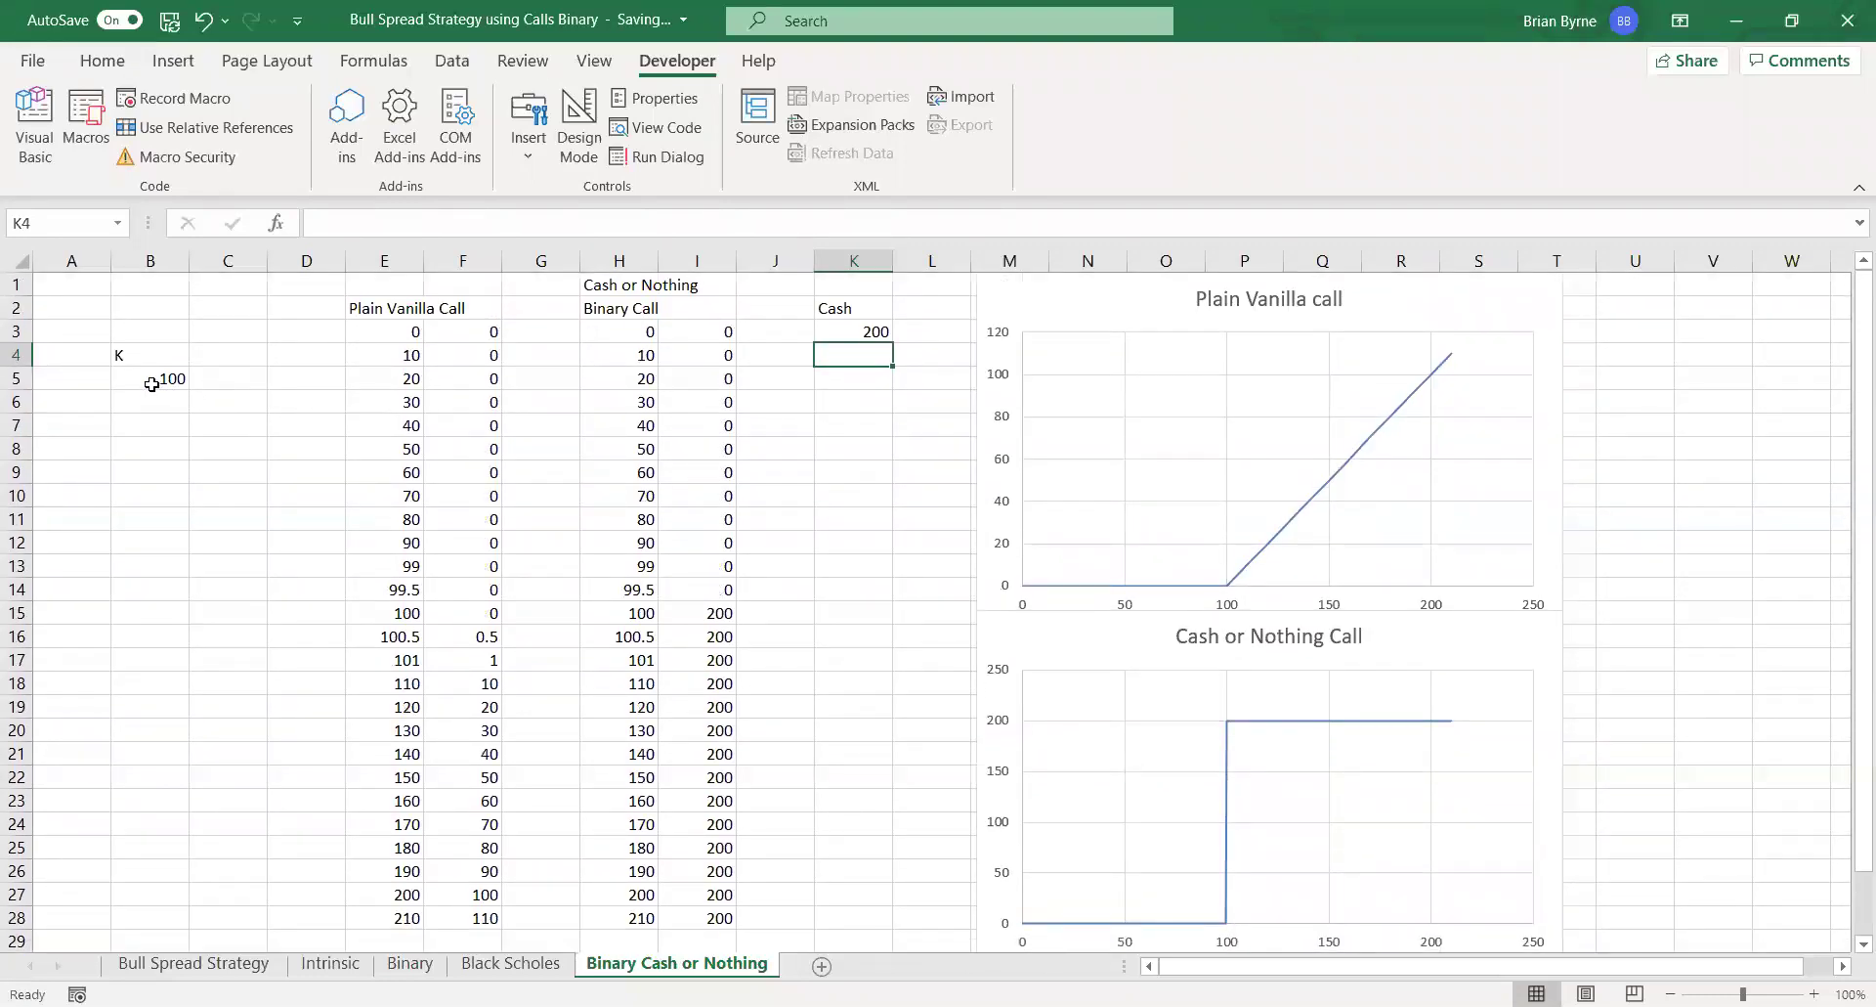
{"action": "scroll", "coordinate": [1235, 747], "scroll_direction": "down", "scroll_amount": 4}
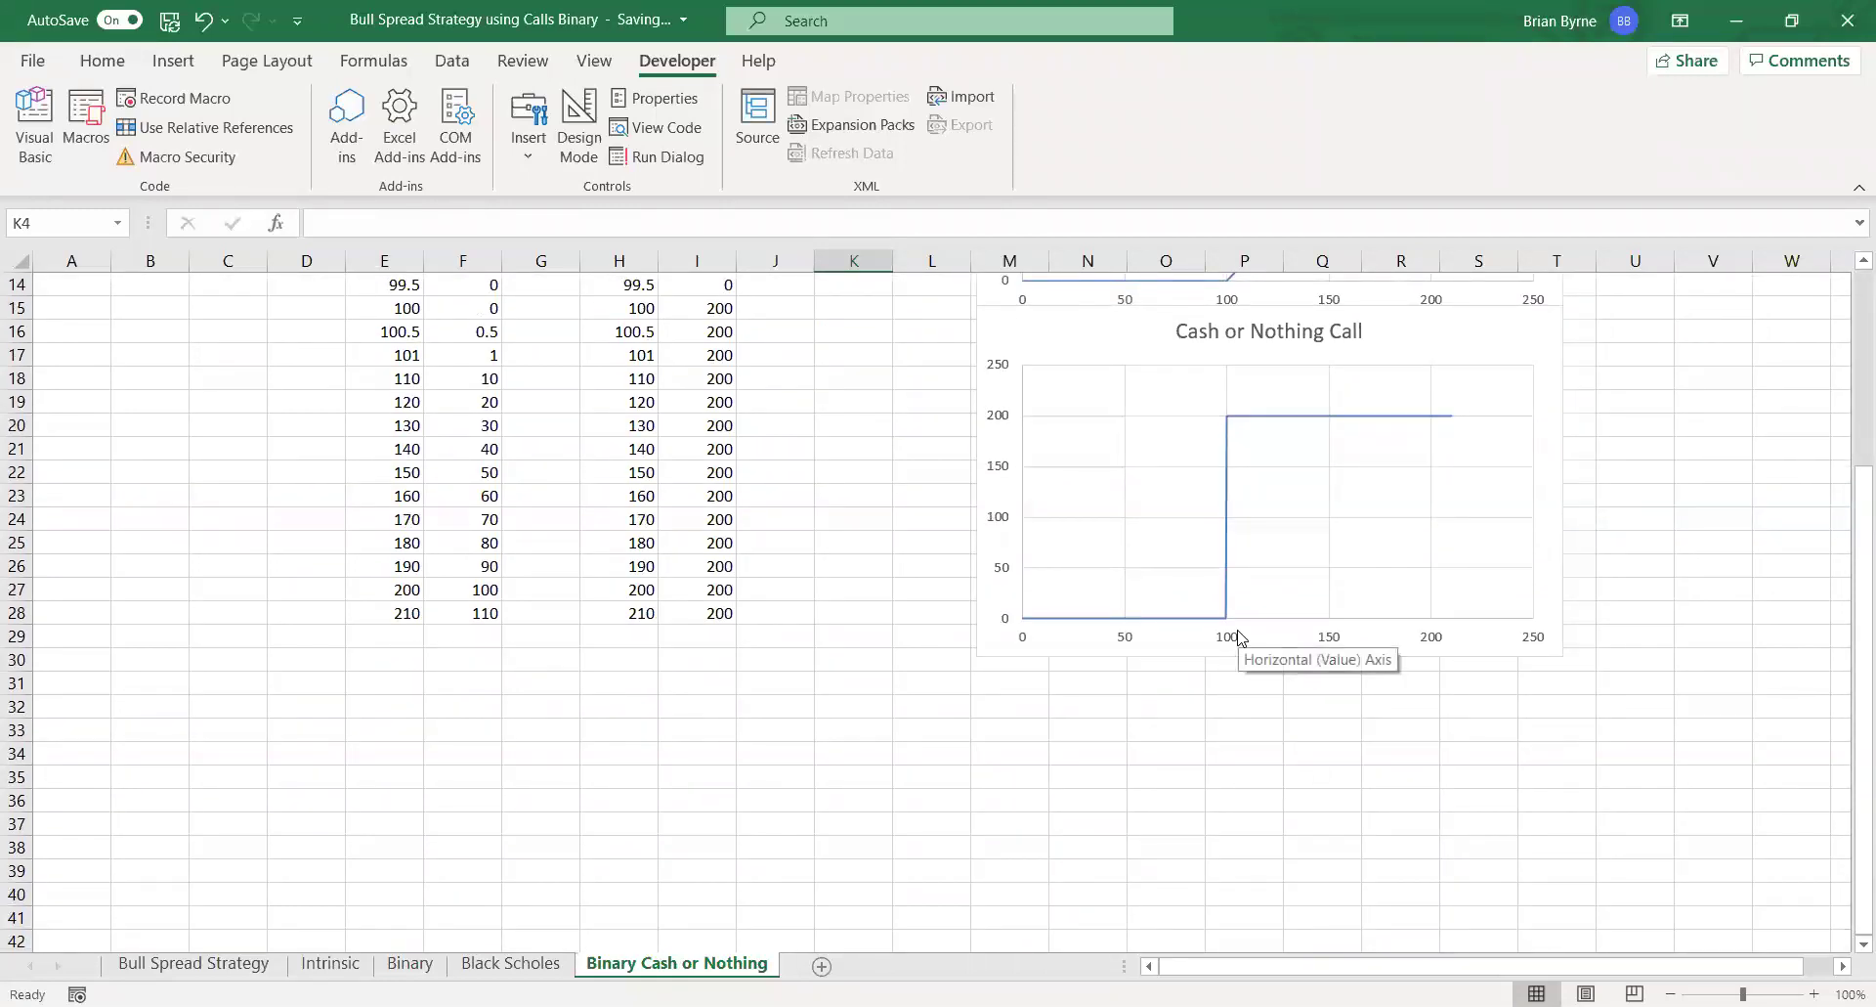
{"action": "scroll", "coordinate": [1239, 643], "scroll_direction": "up", "scroll_amount": 4}
{"action": "left_click", "coordinate": [831, 324]}
{"action": "scroll", "coordinate": [1253, 682], "scroll_direction": "down", "scroll_amount": 2}
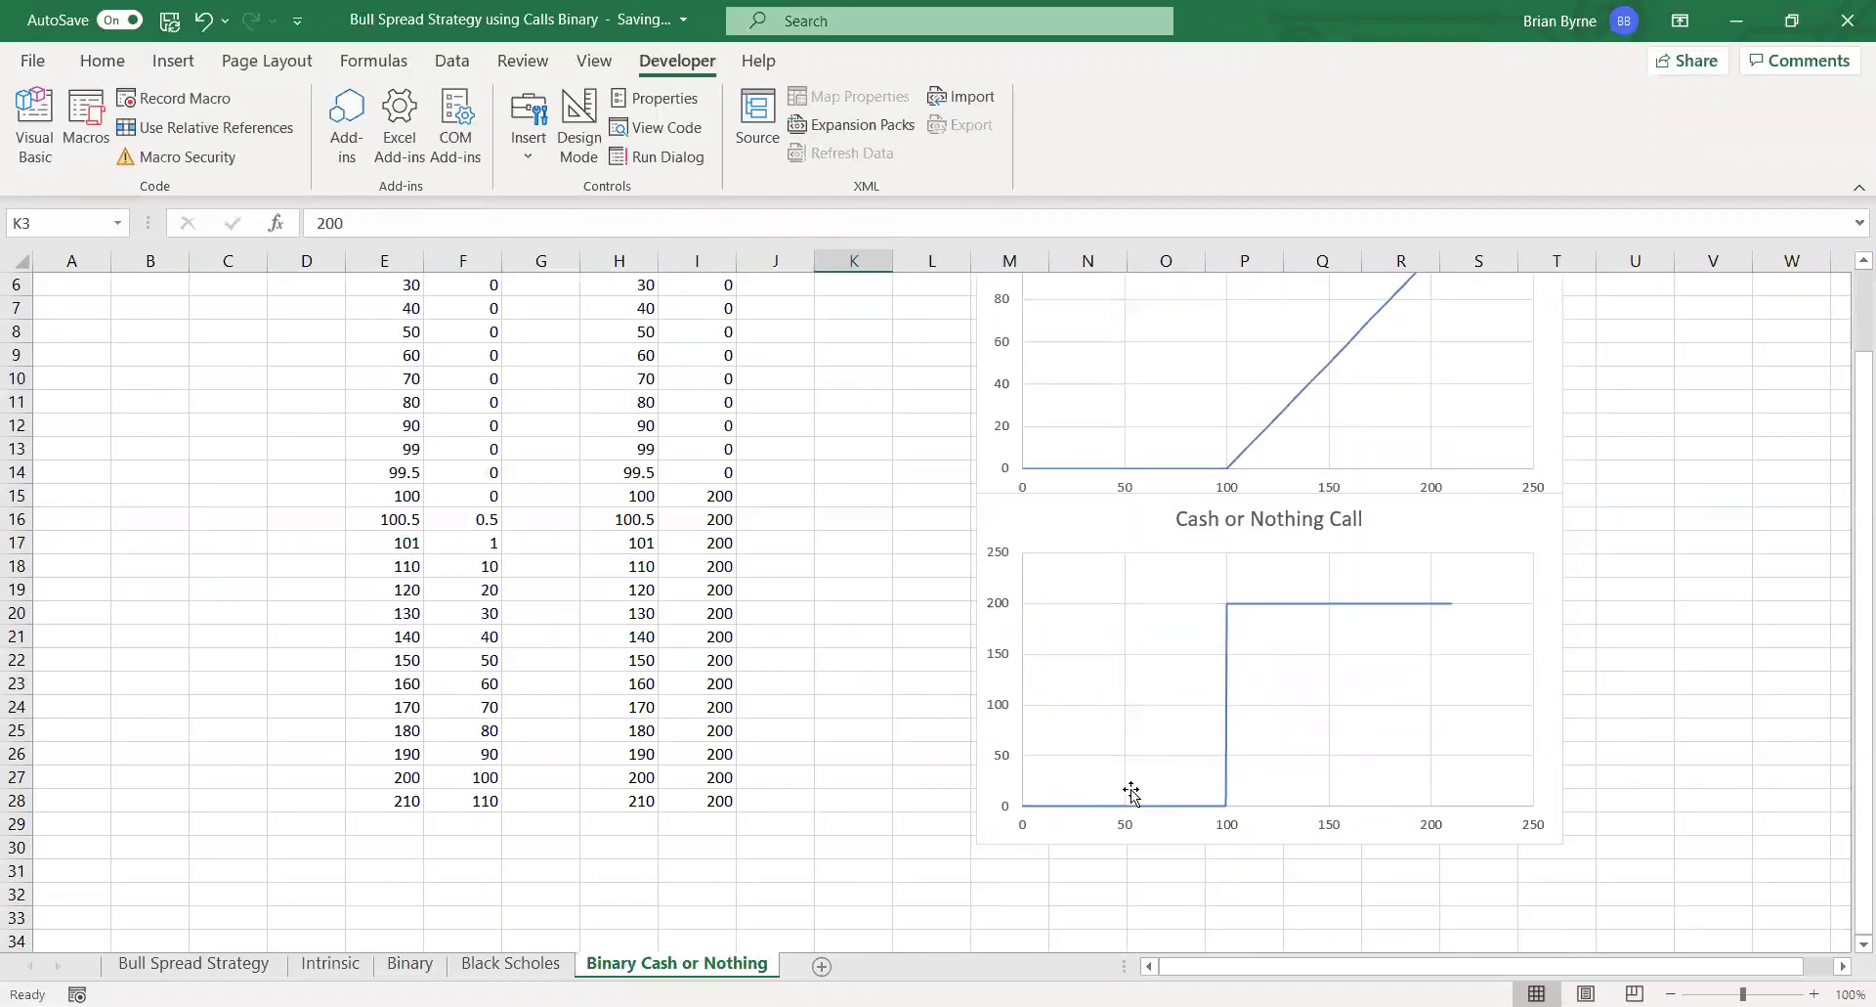
{"action": "scroll", "coordinate": [868, 781], "scroll_direction": "up", "scroll_amount": 2}
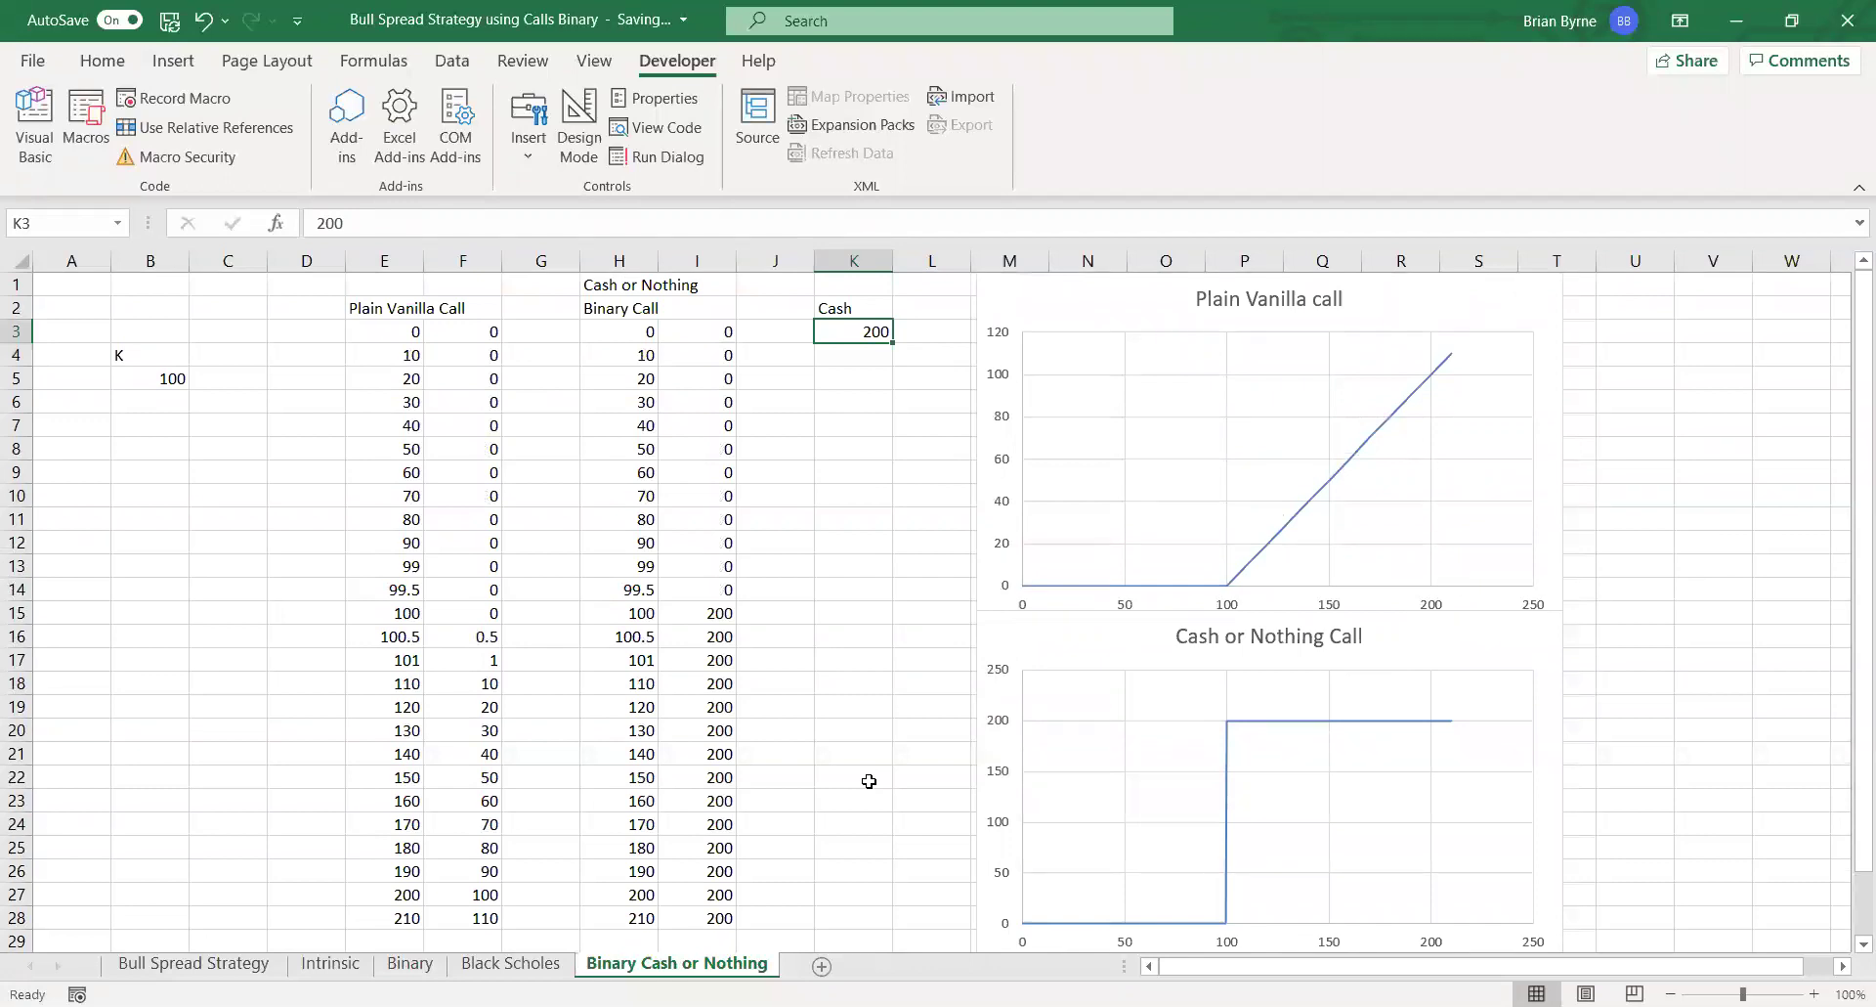
- Run Move or Copy on the Binary Cash or Nothing sheet without copying, leaving it in place
{"action": "right_click", "coordinate": [690, 968]}
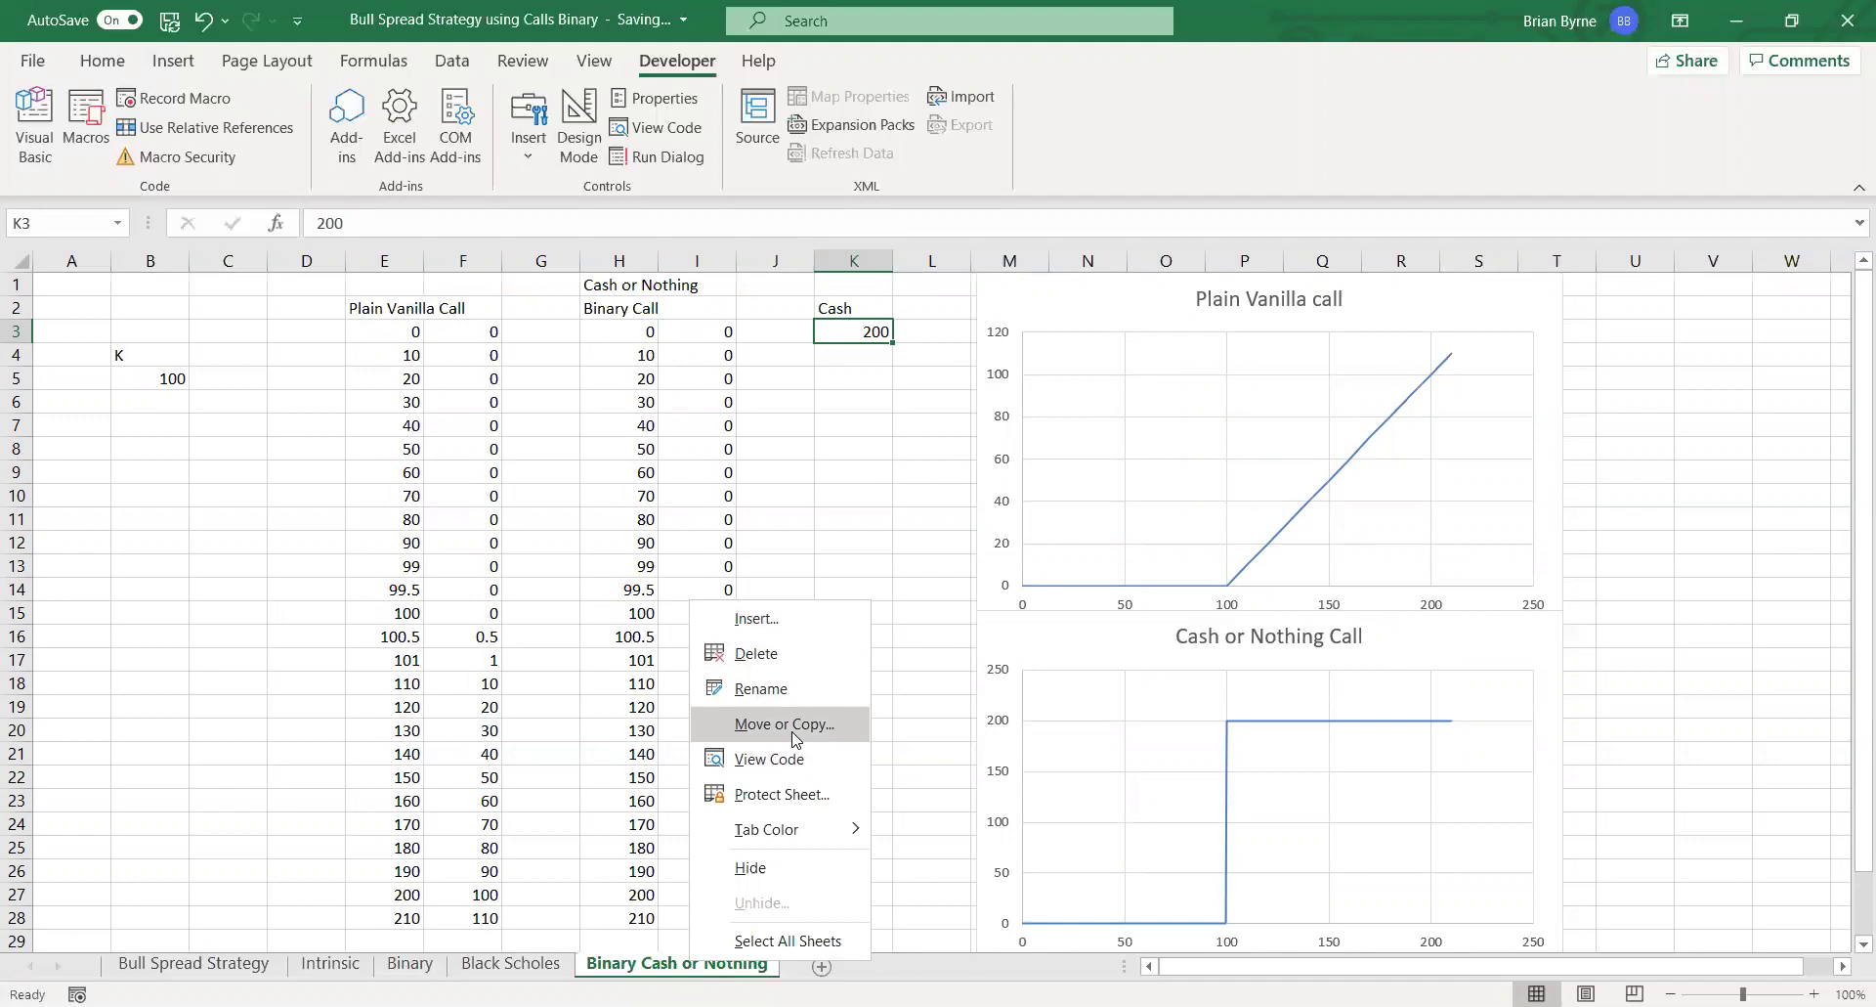
{"action": "left_click", "coordinate": [712, 738]}
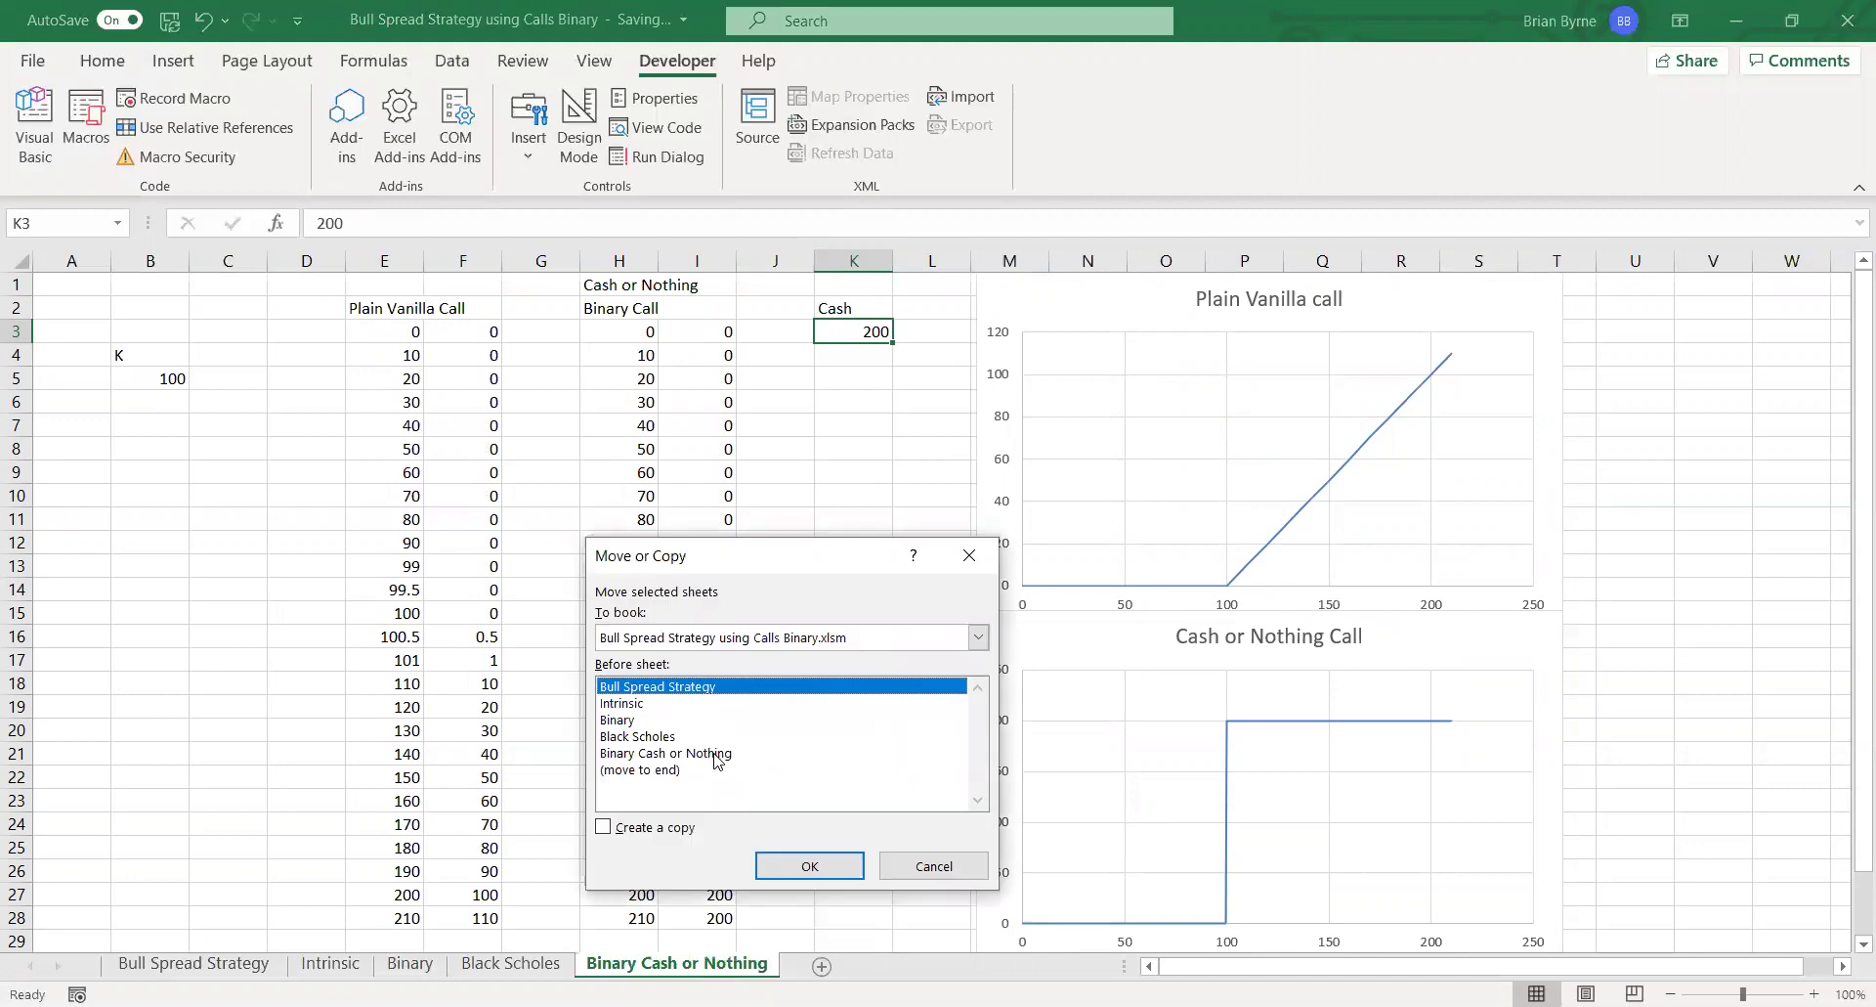
{"action": "left_click", "coordinate": [713, 754]}
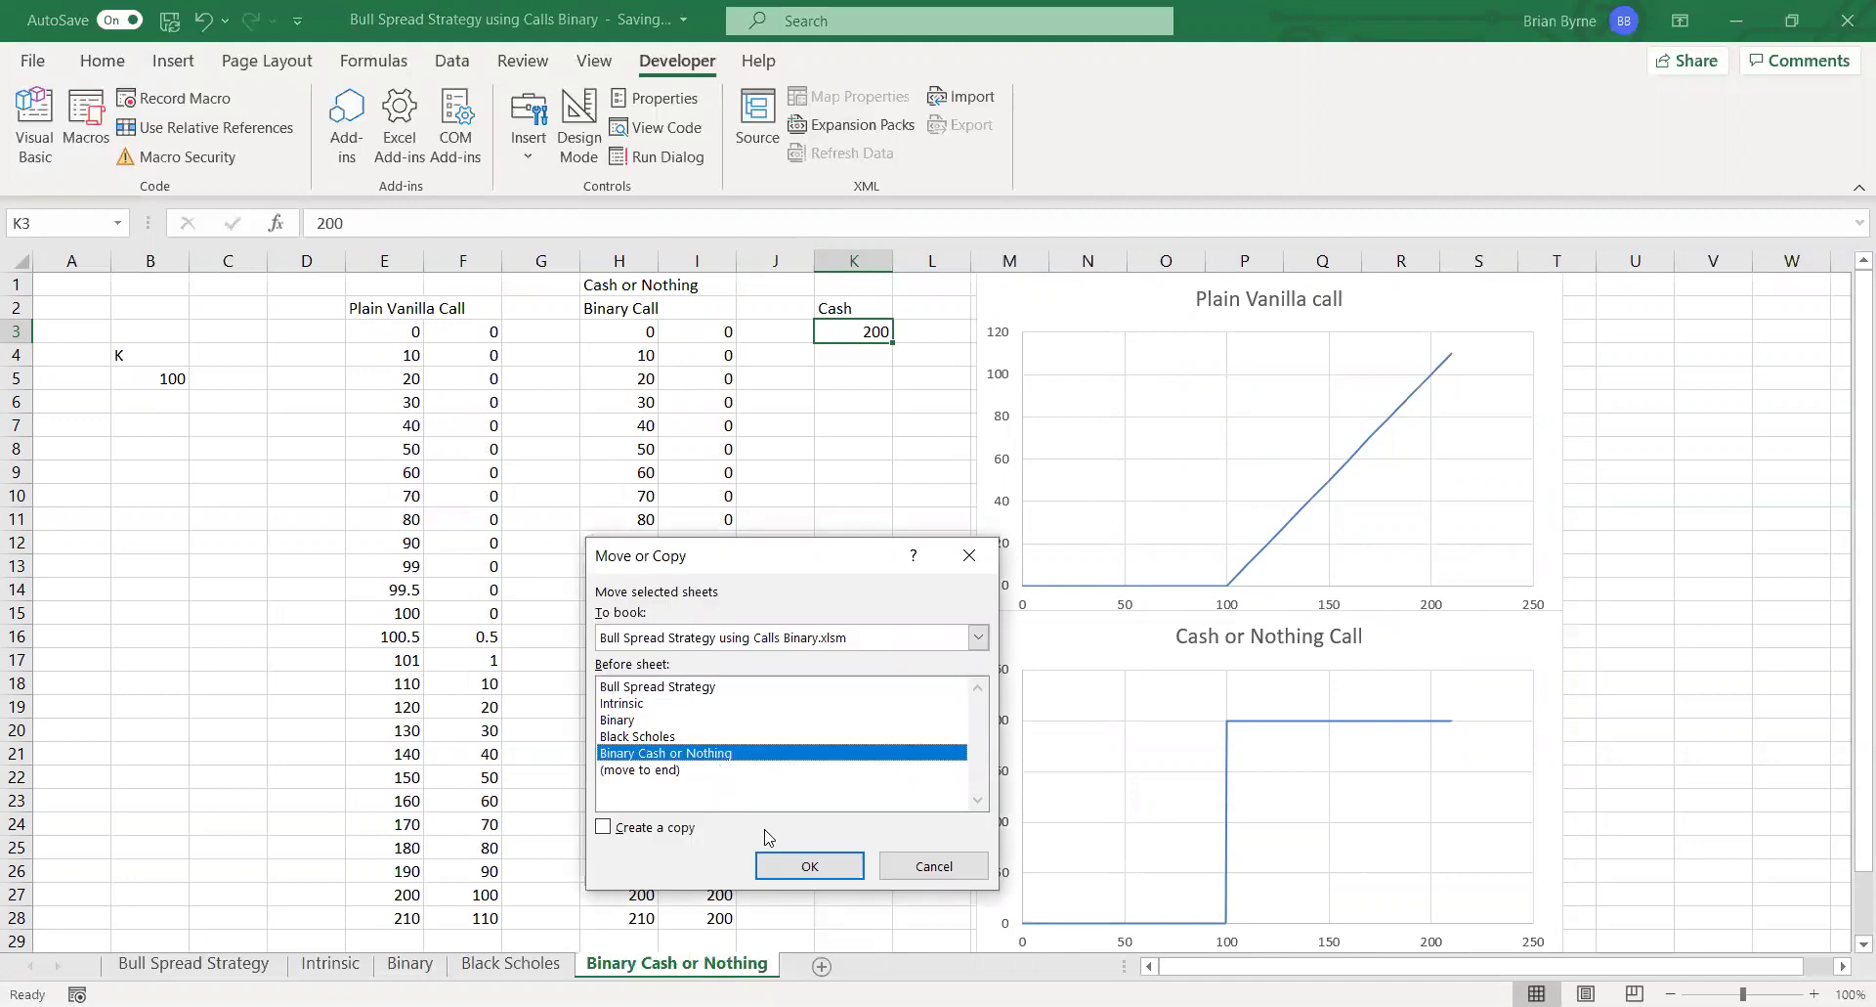
{"action": "left_click", "coordinate": [781, 863]}
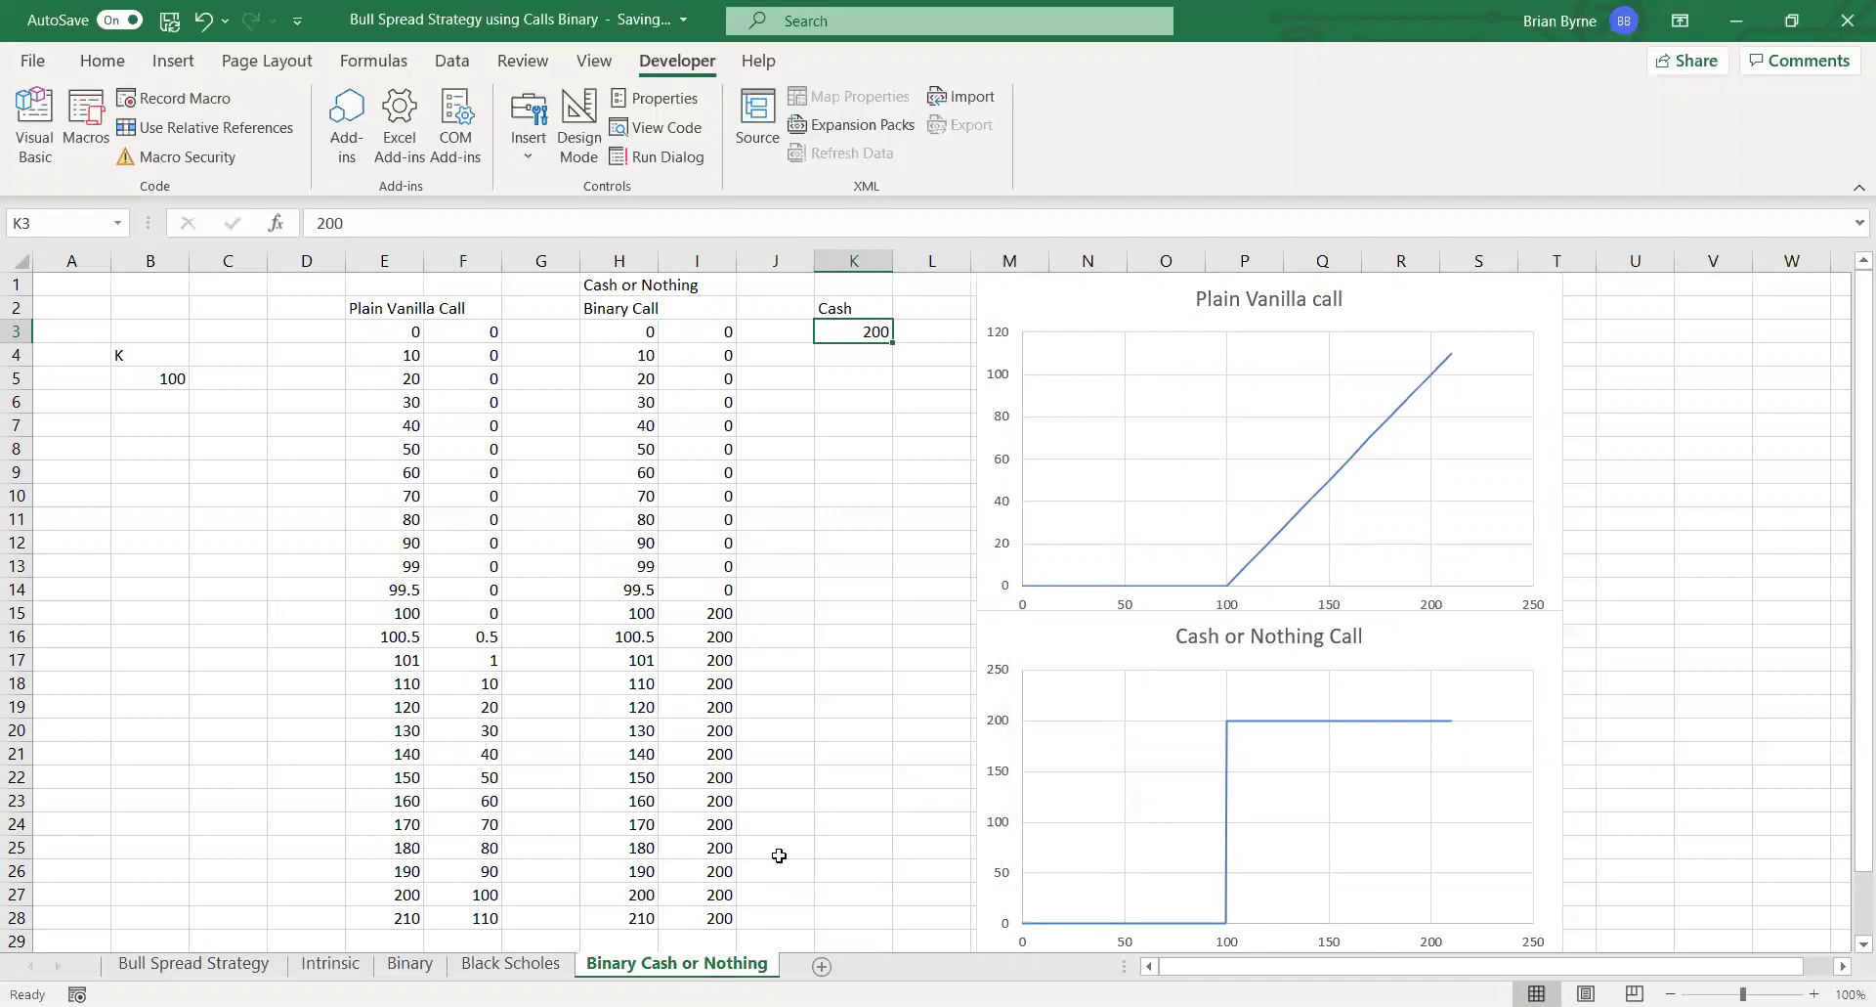
- Copy the Binary Cash or Nothing sheet to the end of the workbook
{"action": "right_click", "coordinate": [714, 963]}
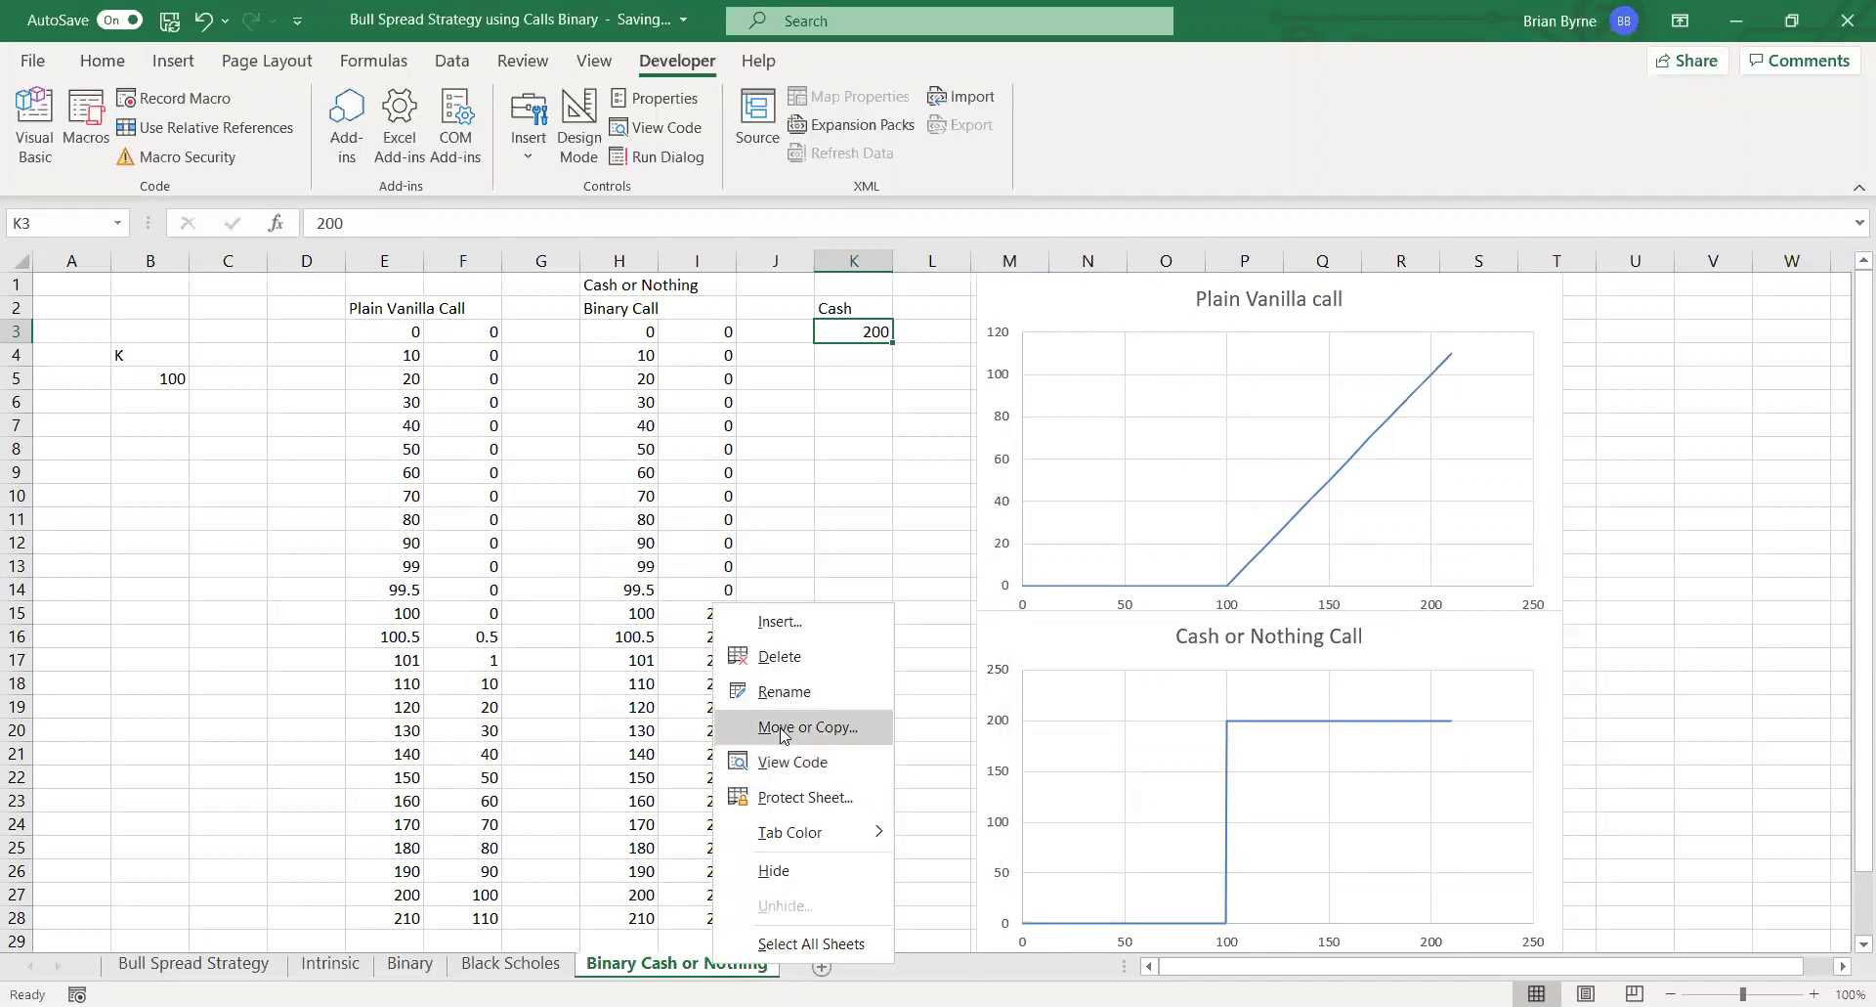
{"action": "left_click", "coordinate": [784, 728]}
{"action": "left_click", "coordinate": [694, 766]}
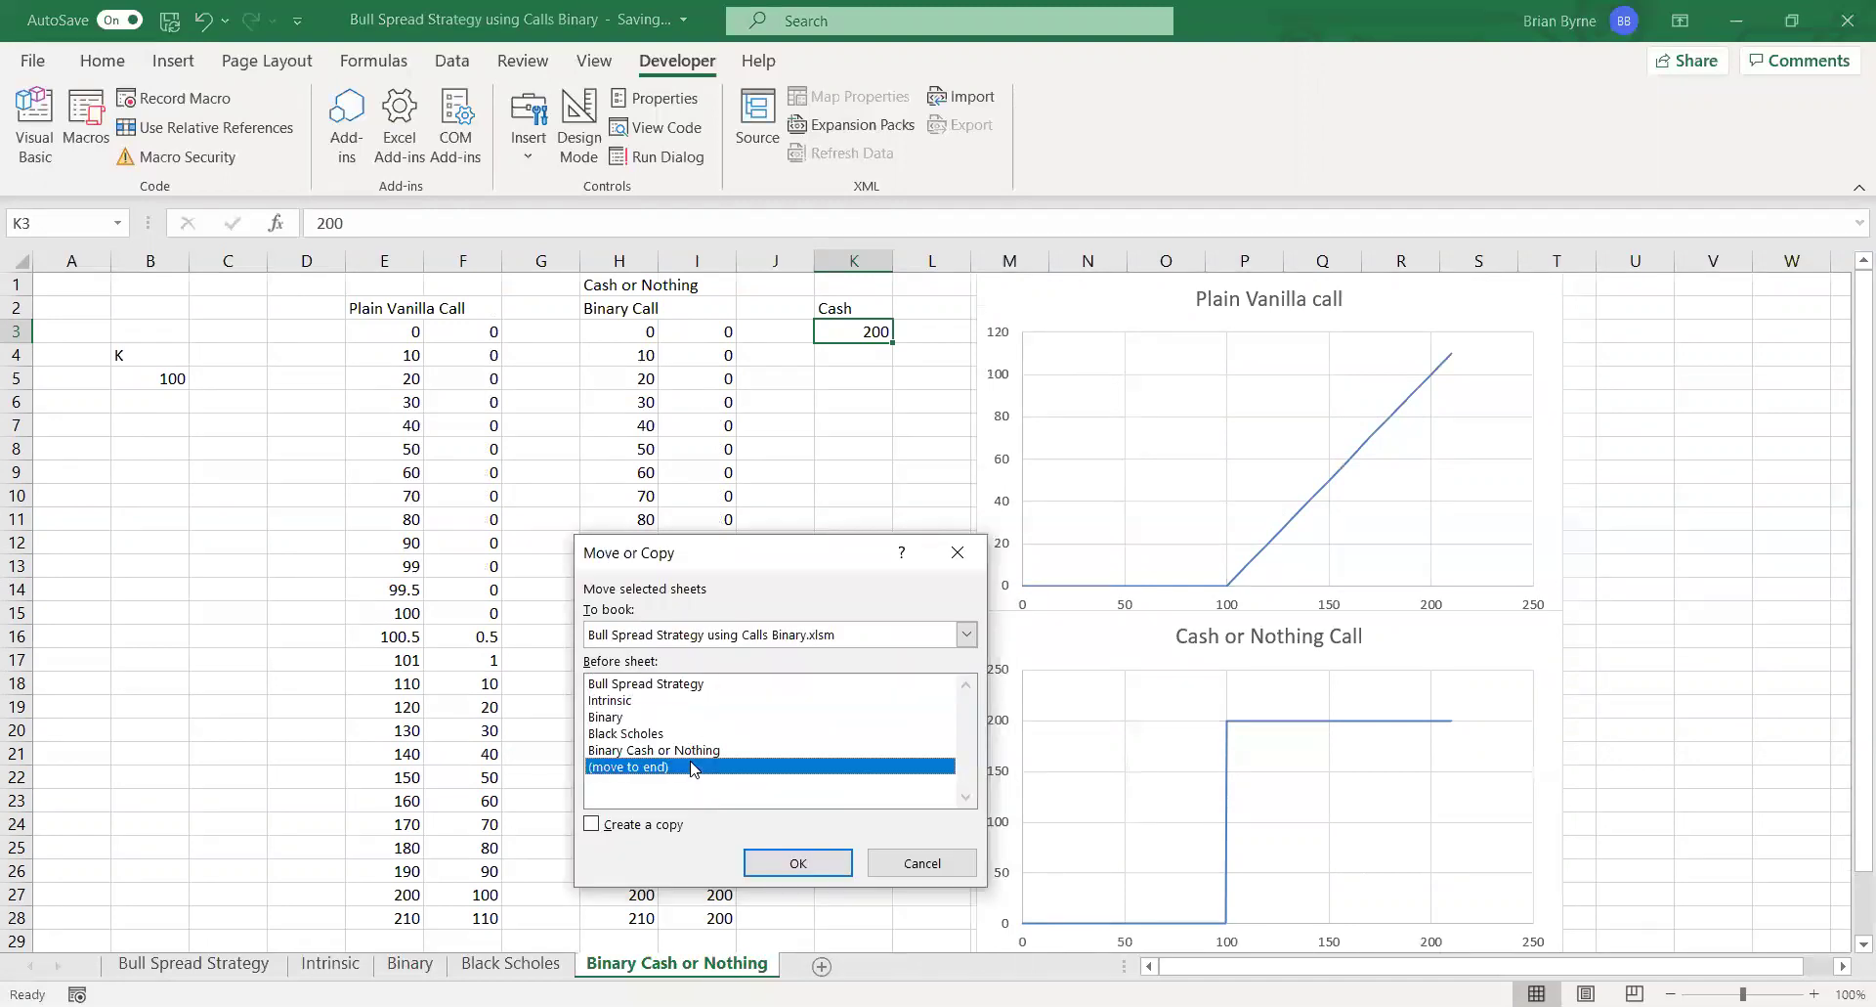
{"action": "left_click", "coordinate": [591, 826]}
{"action": "left_click", "coordinate": [755, 867]}
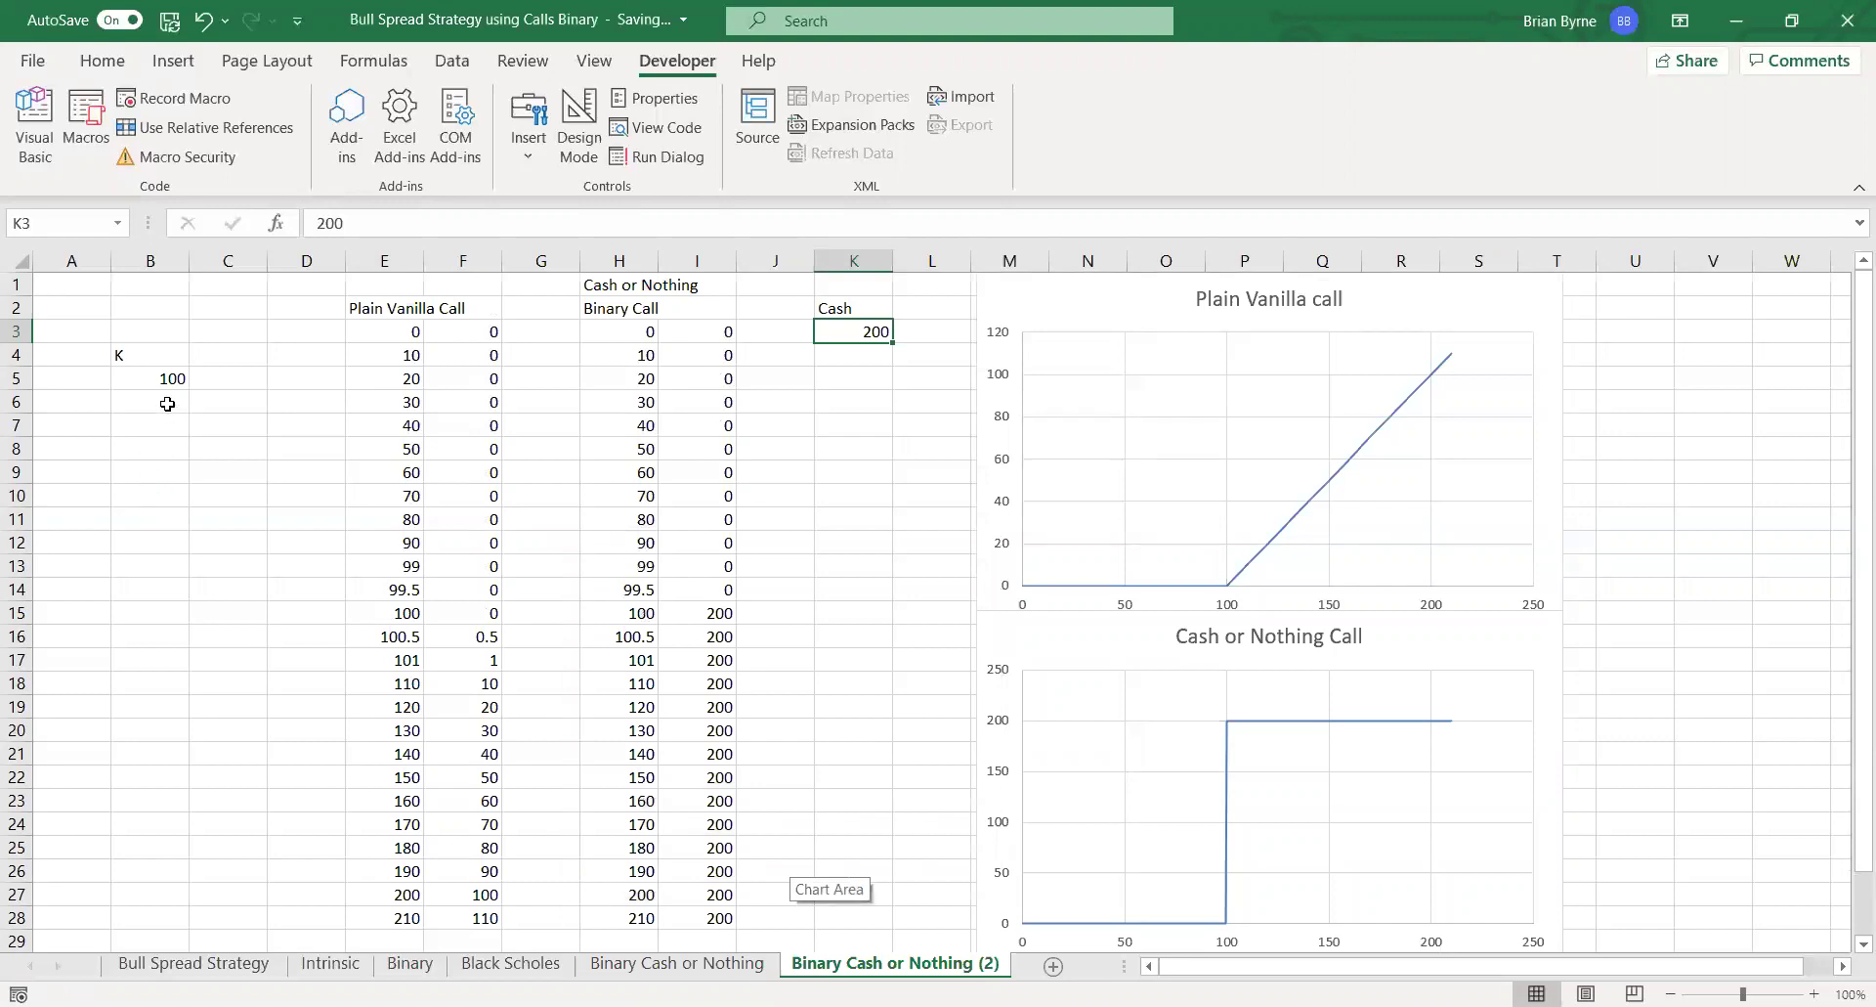
- Enter the input labels S, k, r, q, T, v and Cash in A4:A10
{"action": "left_click", "coordinate": [127, 352]}
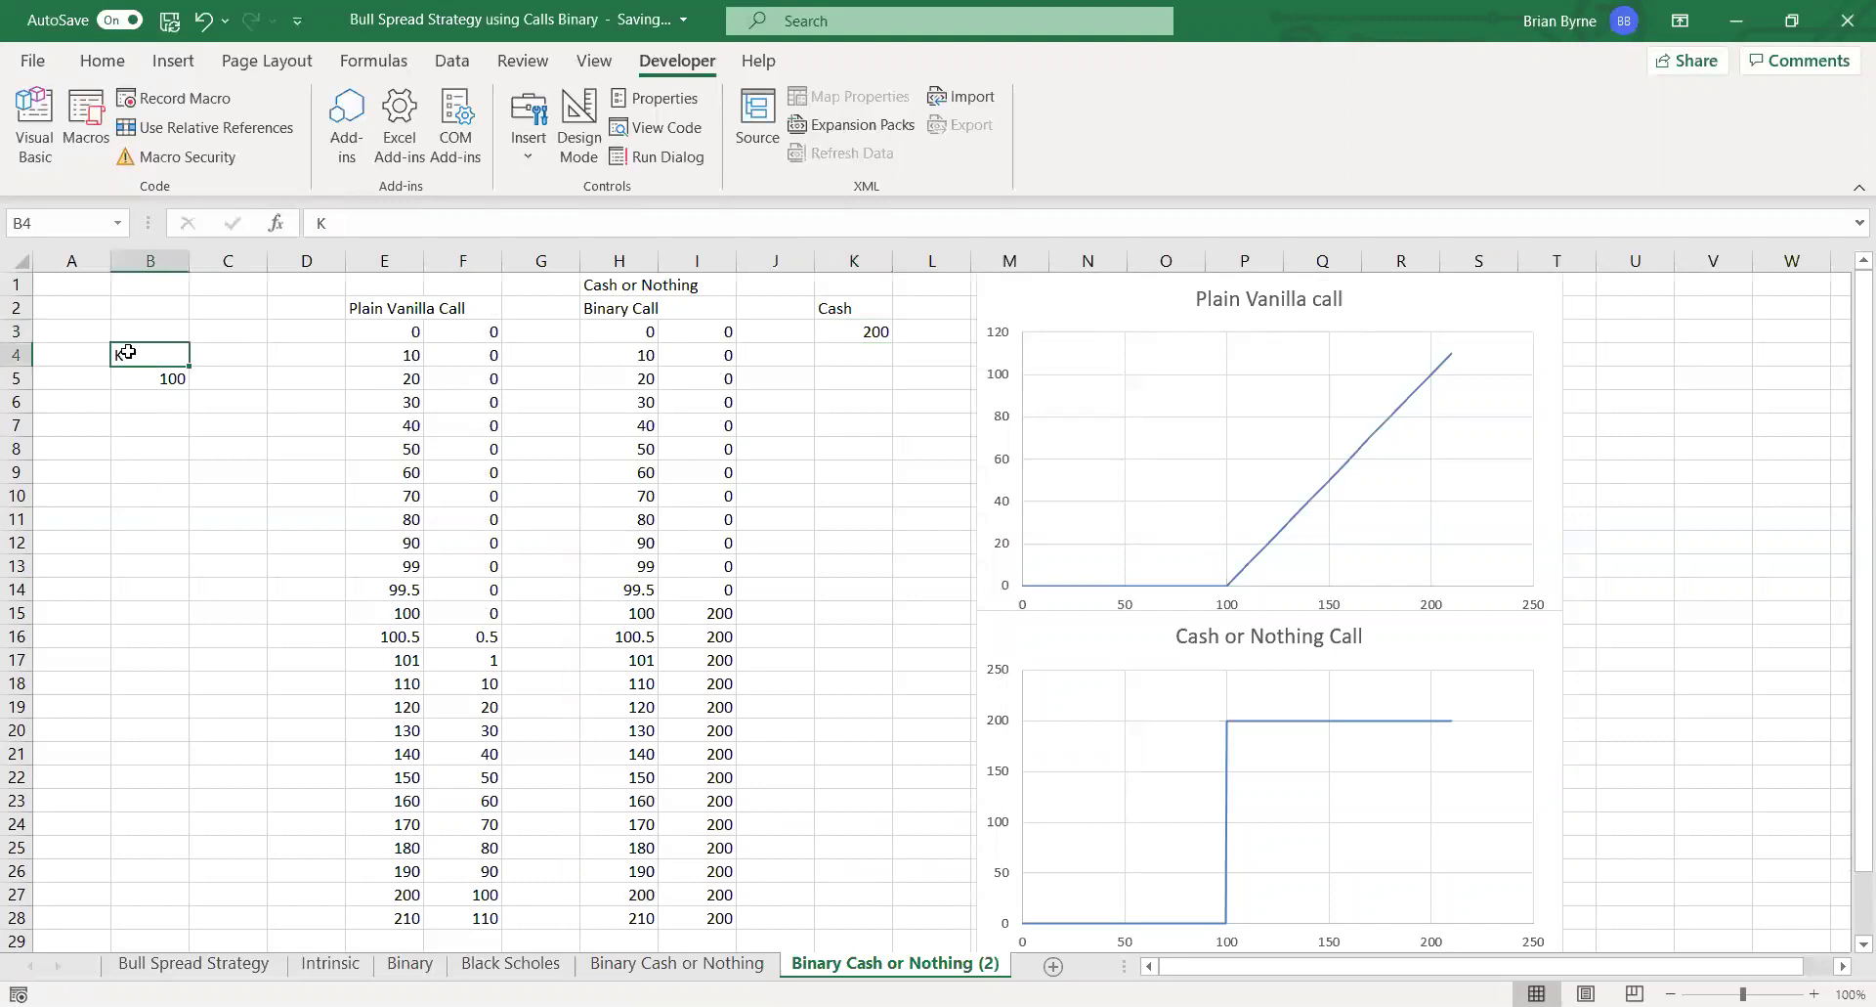
{"action": "left_click", "coordinate": [77, 384]}
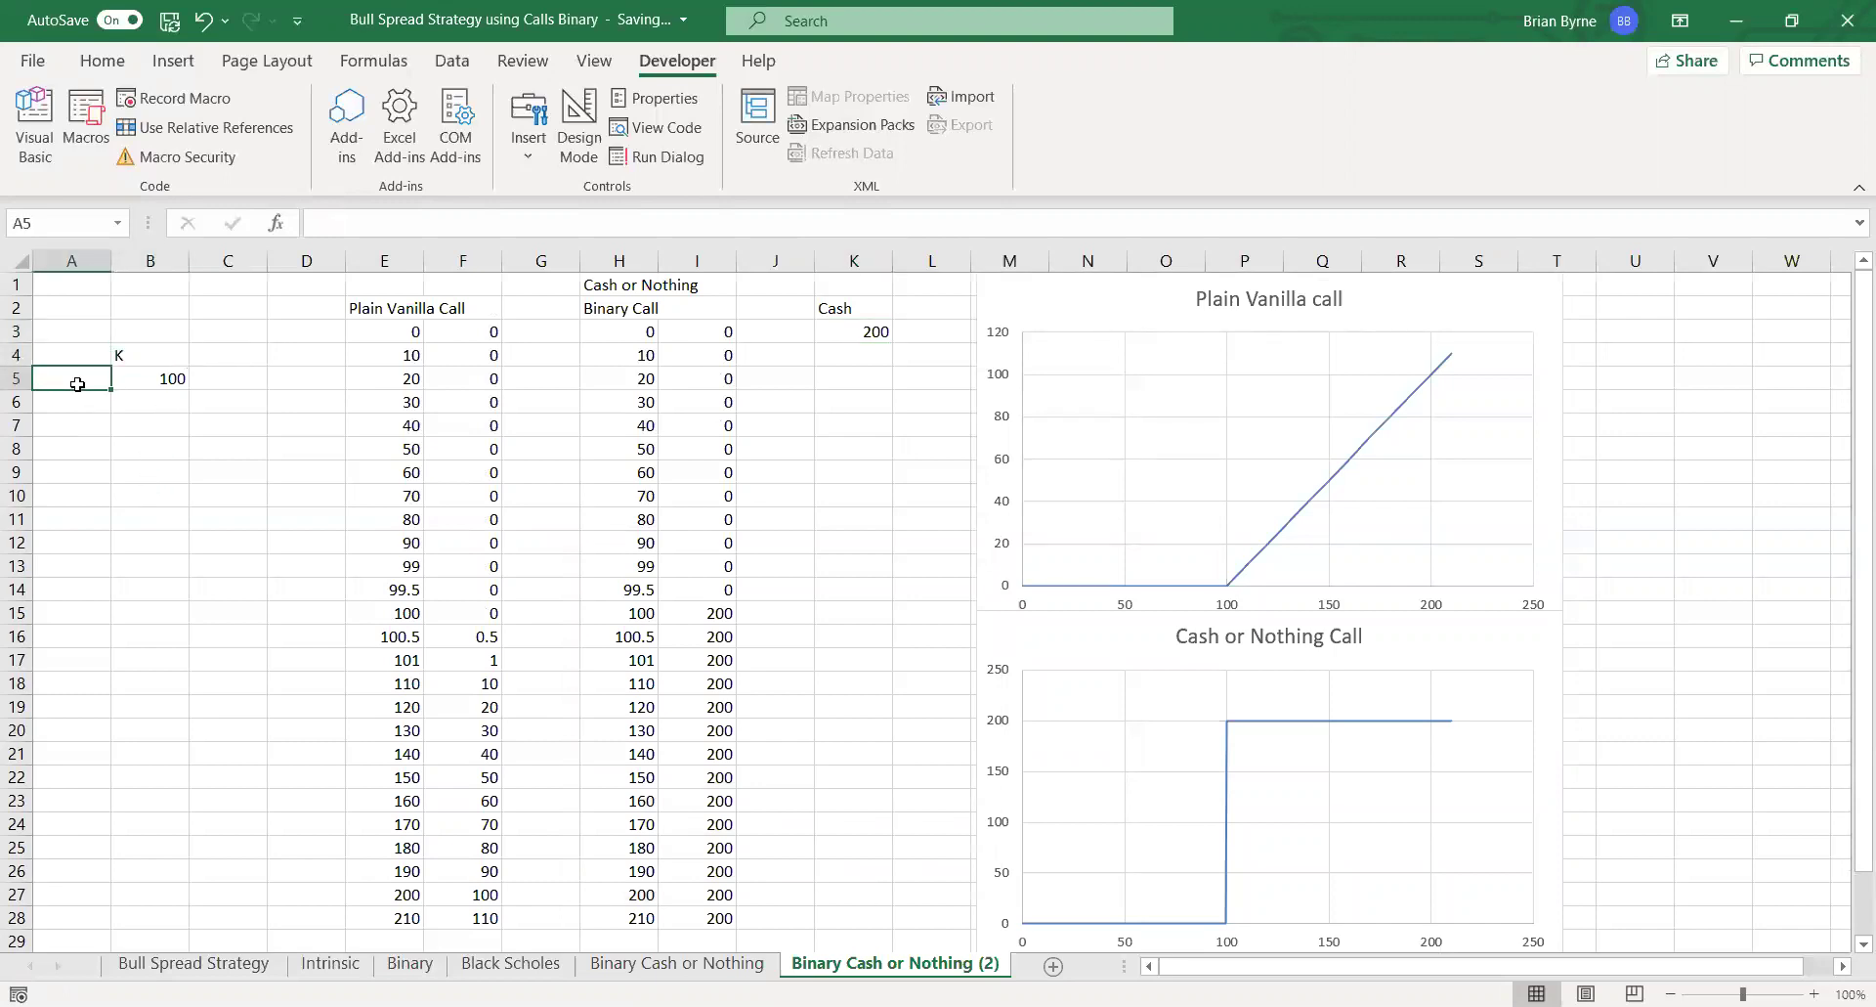
{"action": "type", "text": "k"}
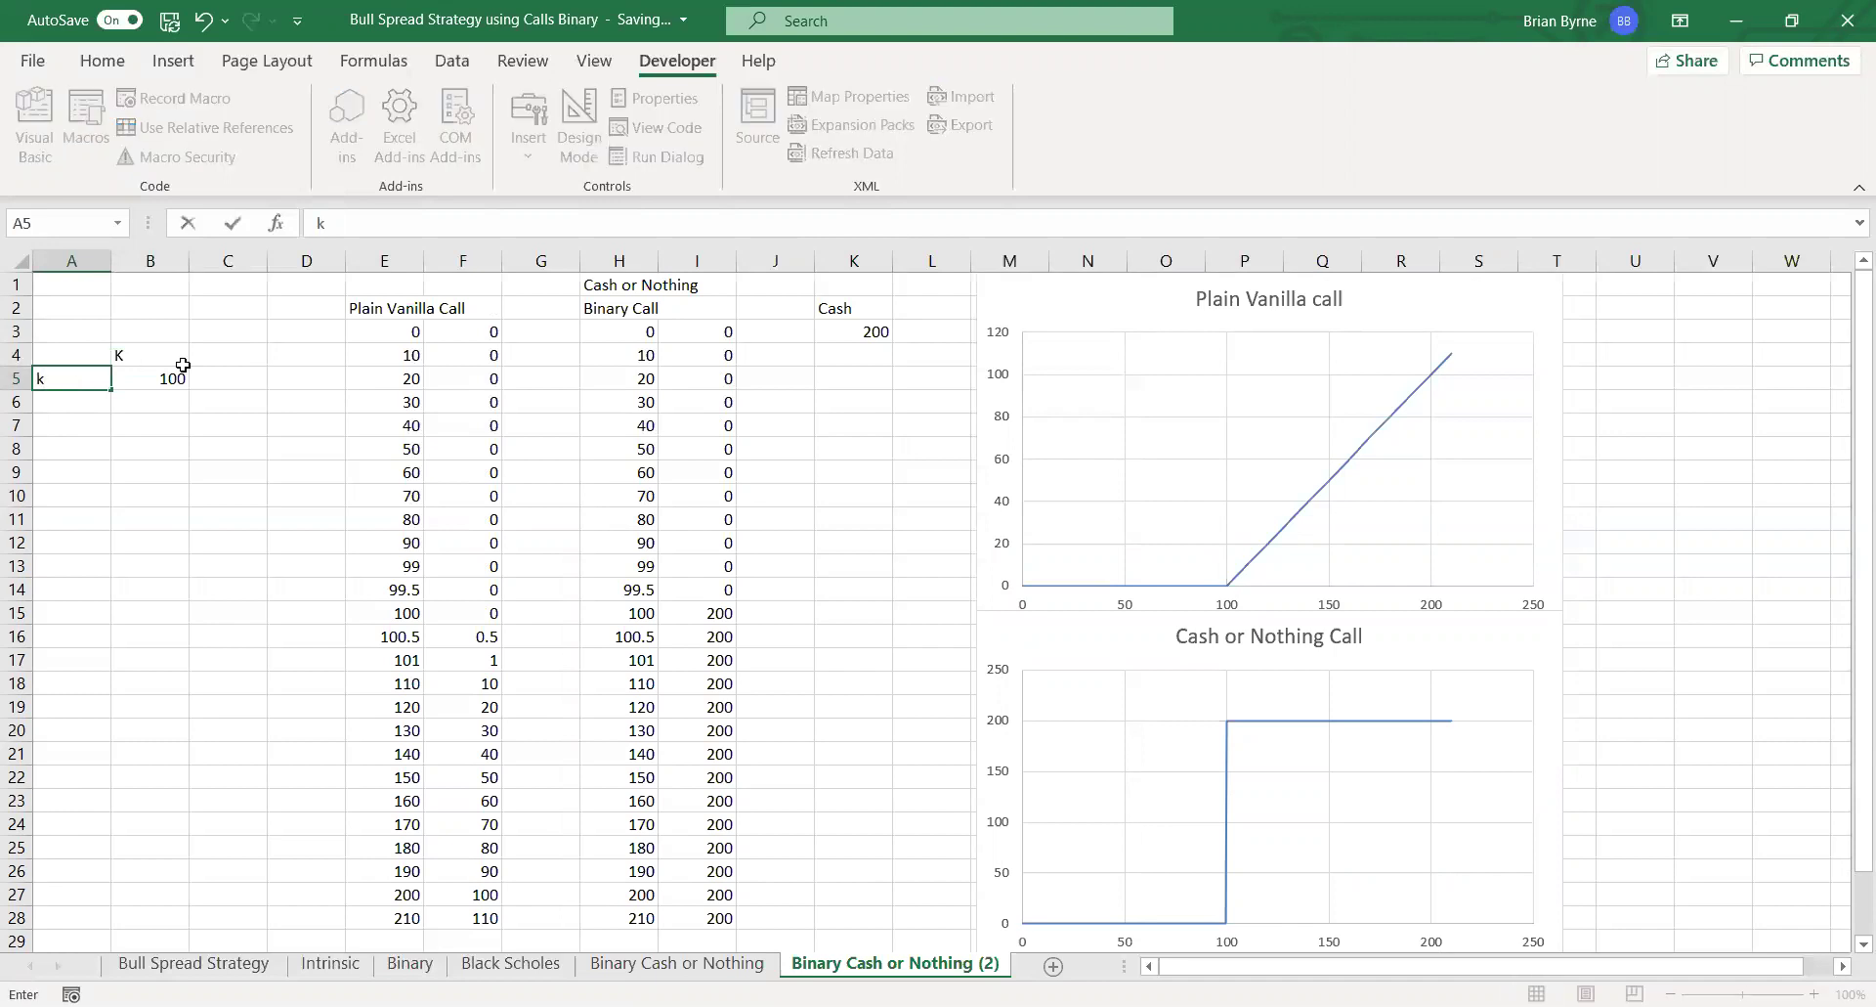
{"action": "left_click", "coordinate": [126, 354]}
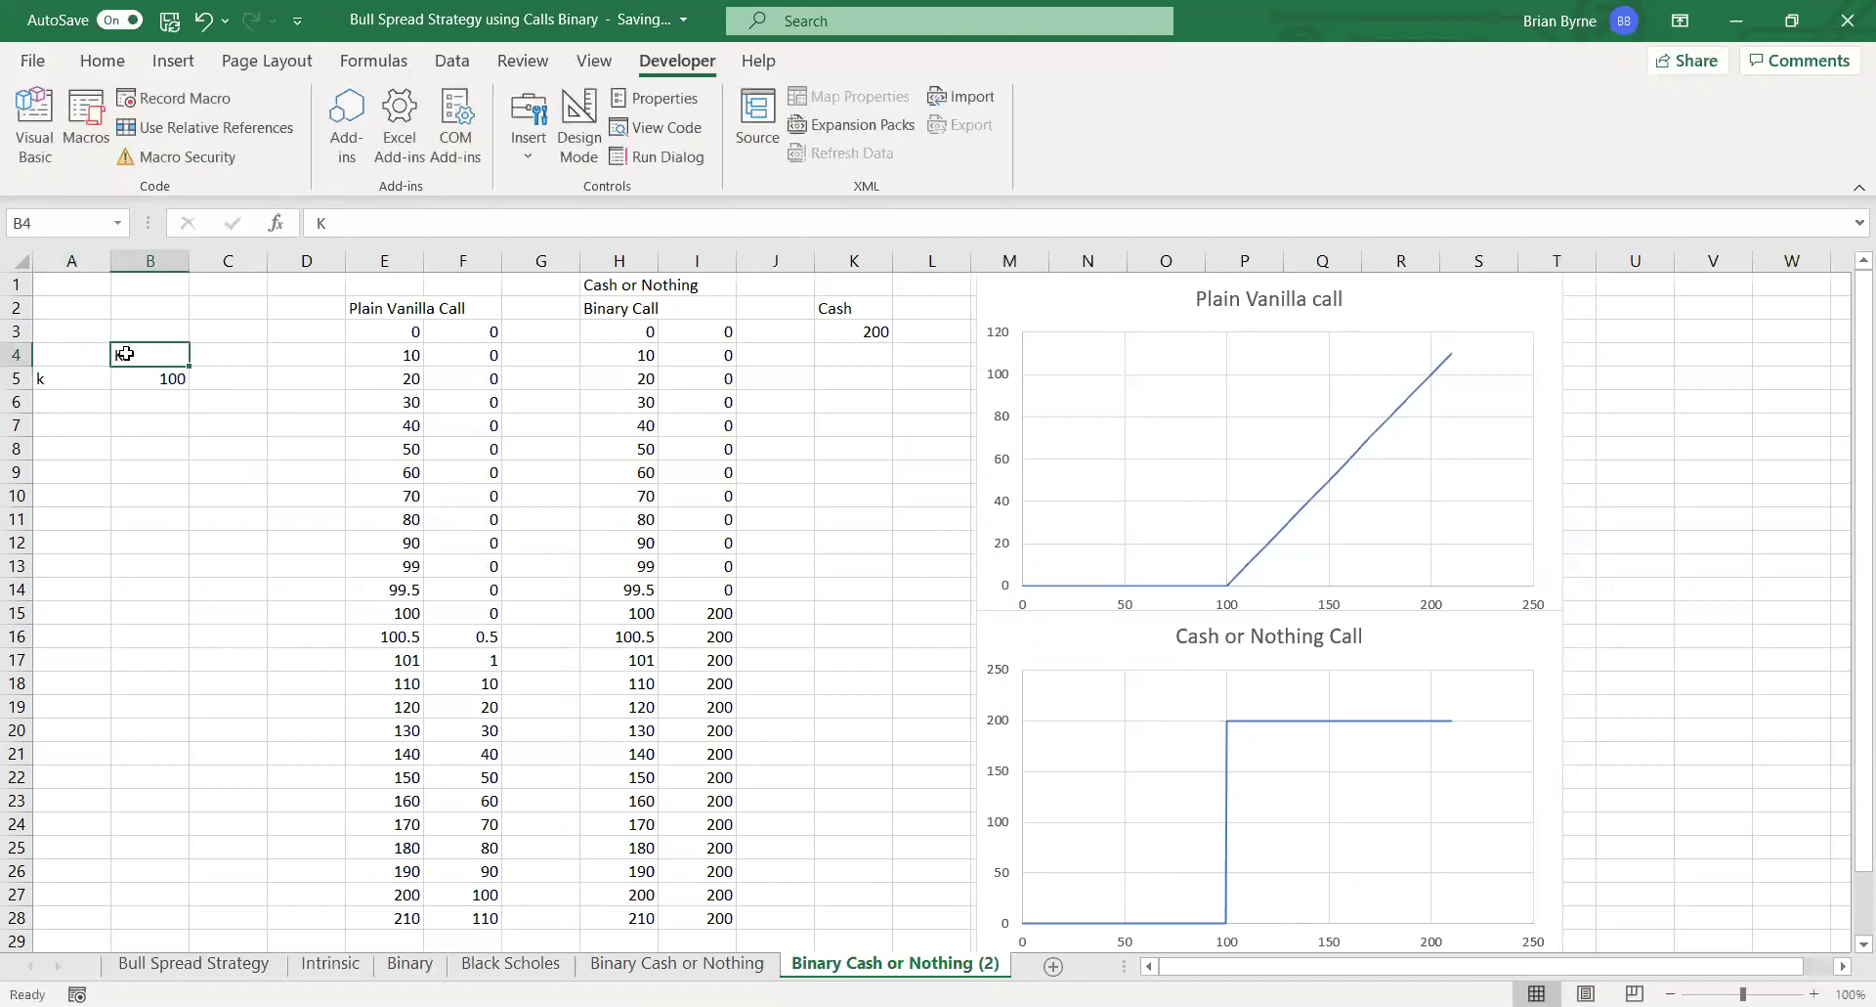
{"action": "left_click", "coordinate": [85, 351]}
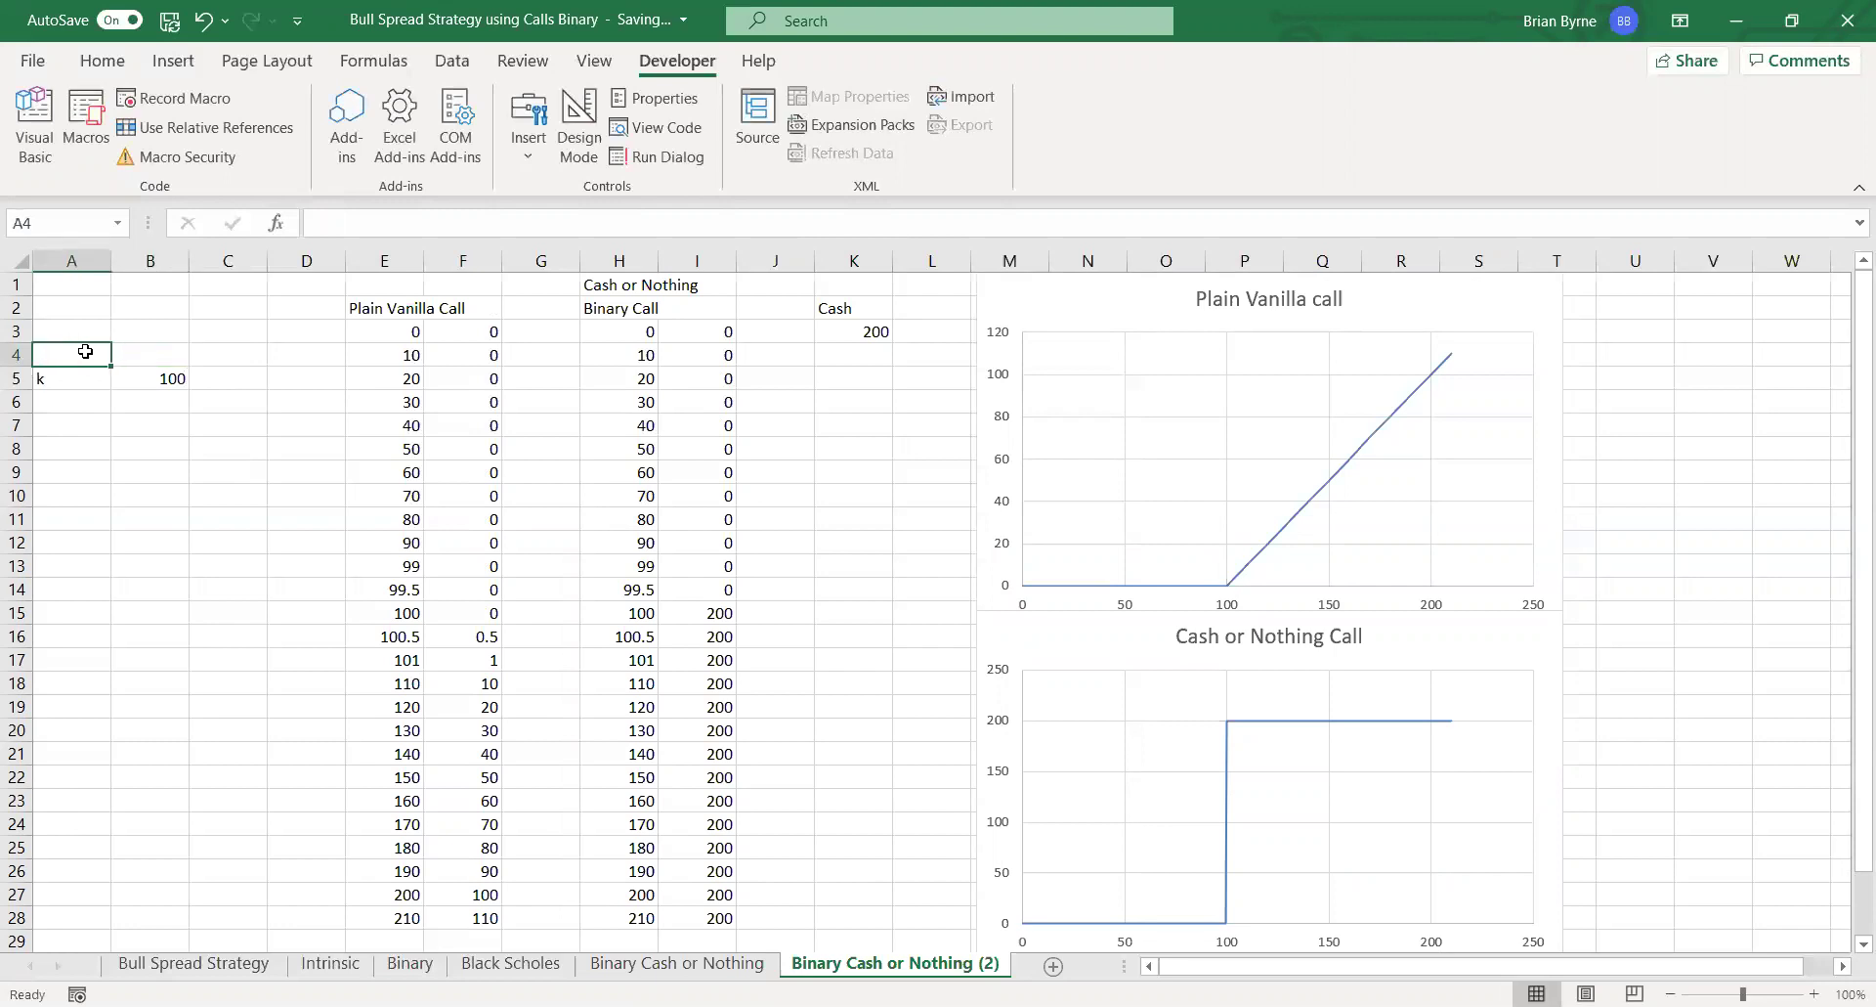
{"action": "type", "text": "S"}
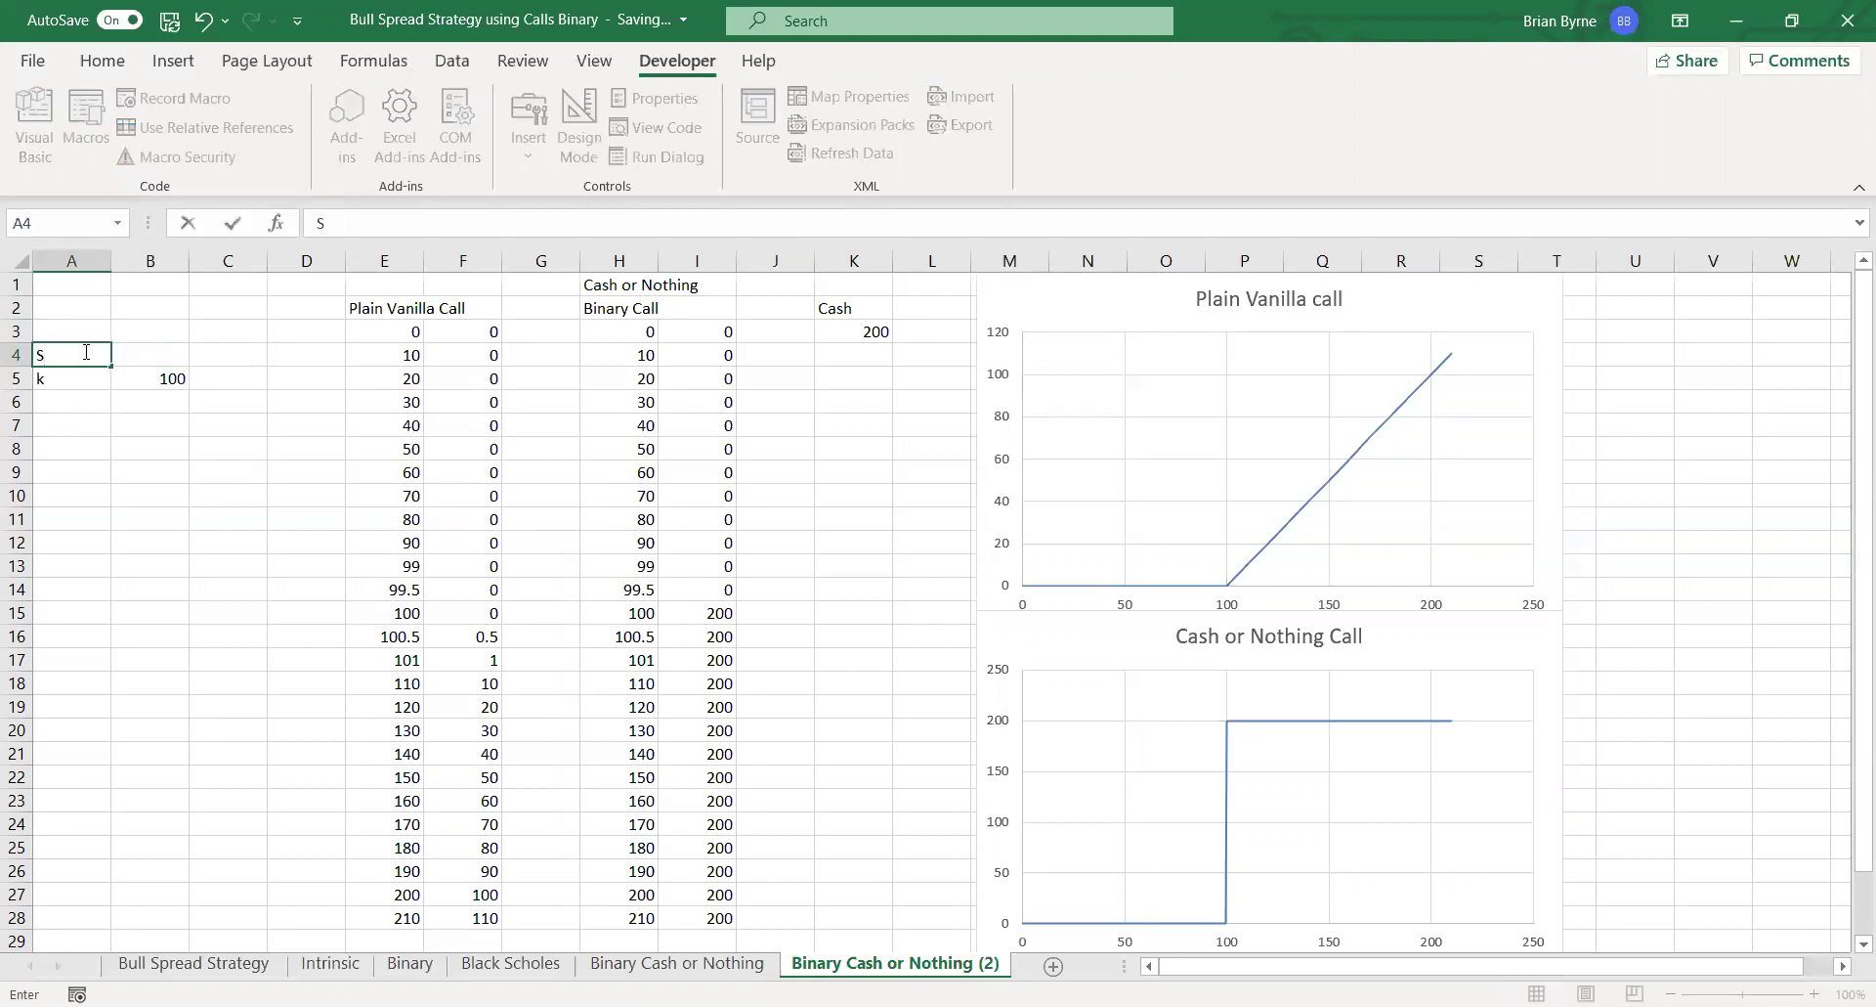
{"action": "key", "text": "Return"}
{"action": "key", "text": "Return"}
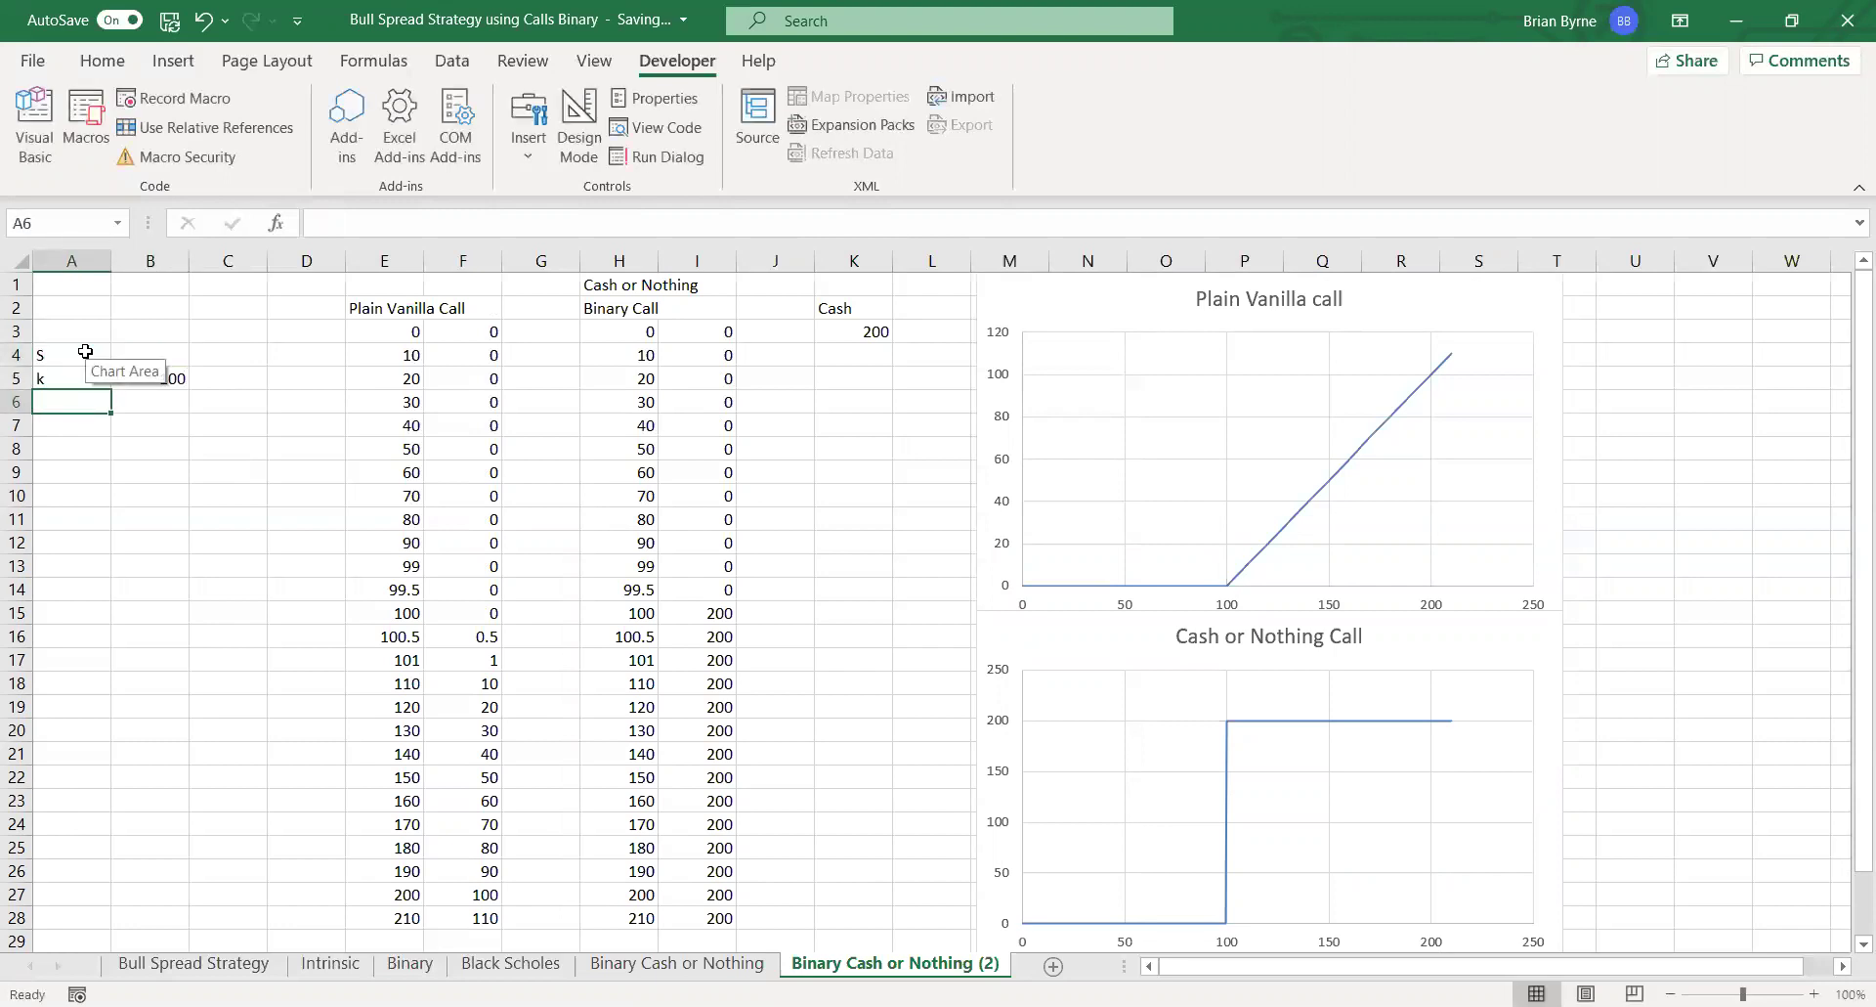
{"action": "type", "text": "r"}
{"action": "key", "text": "Return"}
{"action": "type", "text": "q"}
{"action": "key", "text": "Return"}
{"action": "type", "text": "T"}
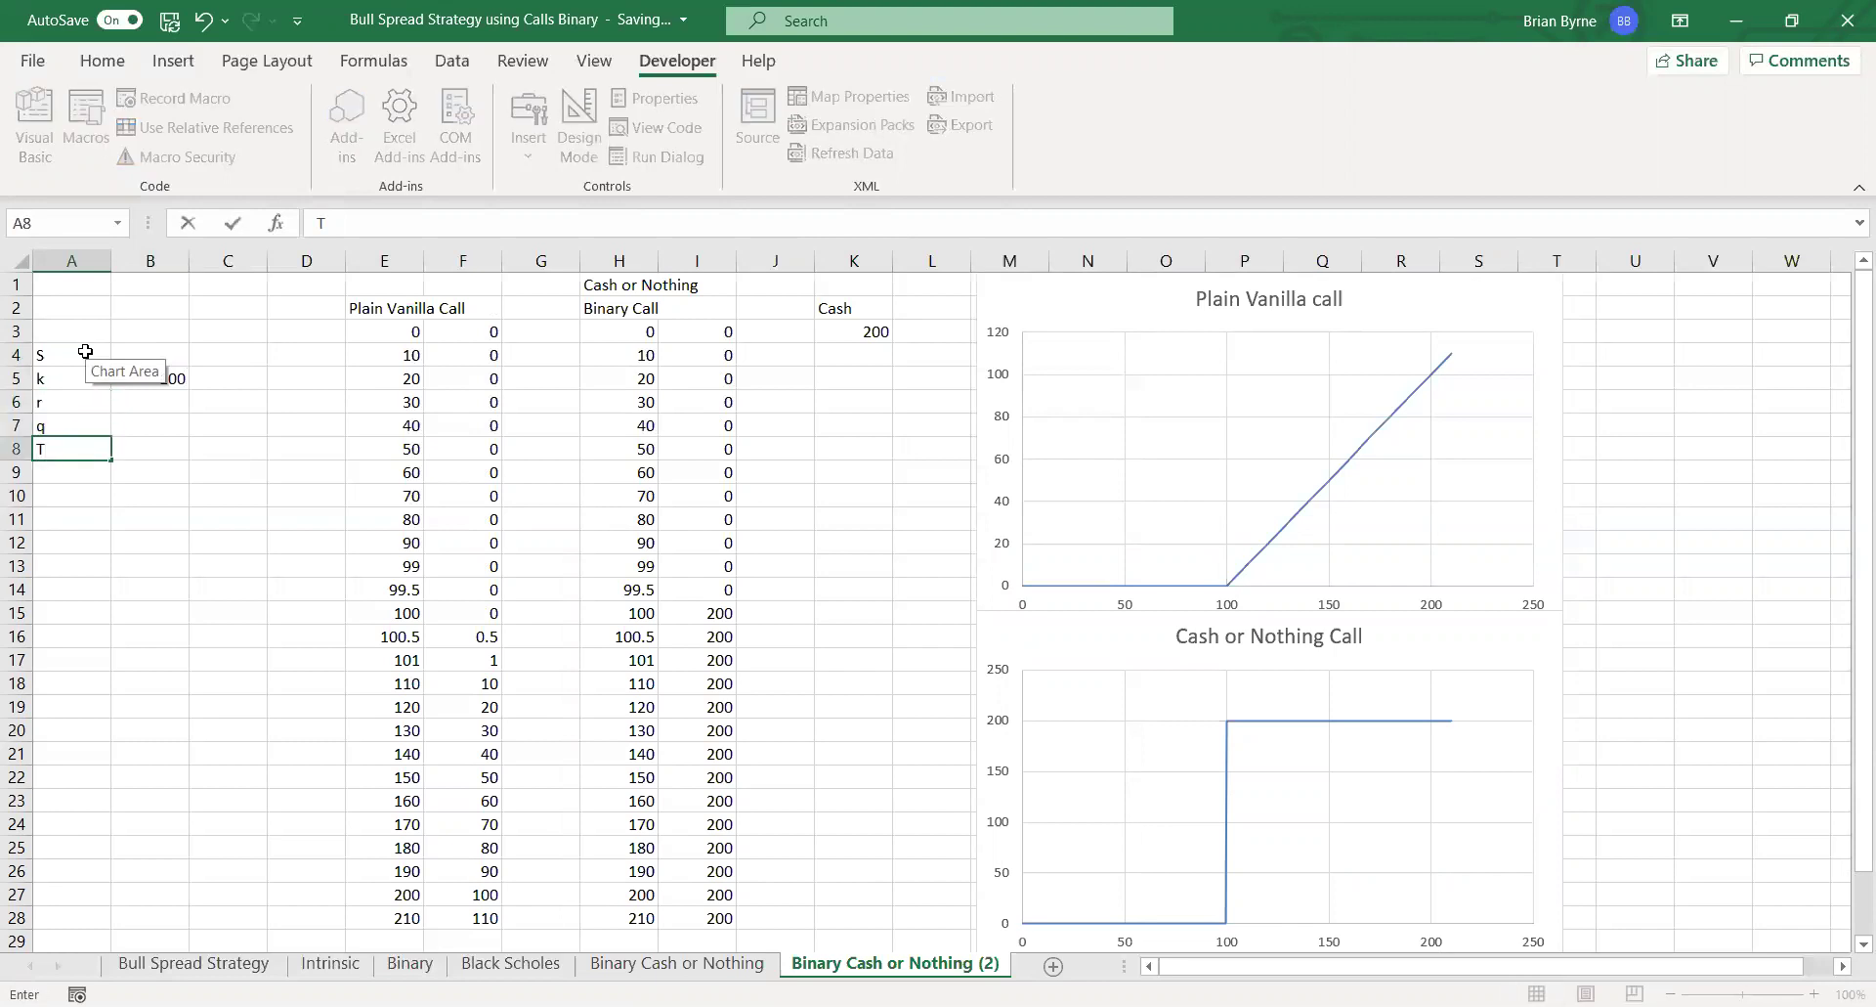
{"action": "key", "text": "Return"}
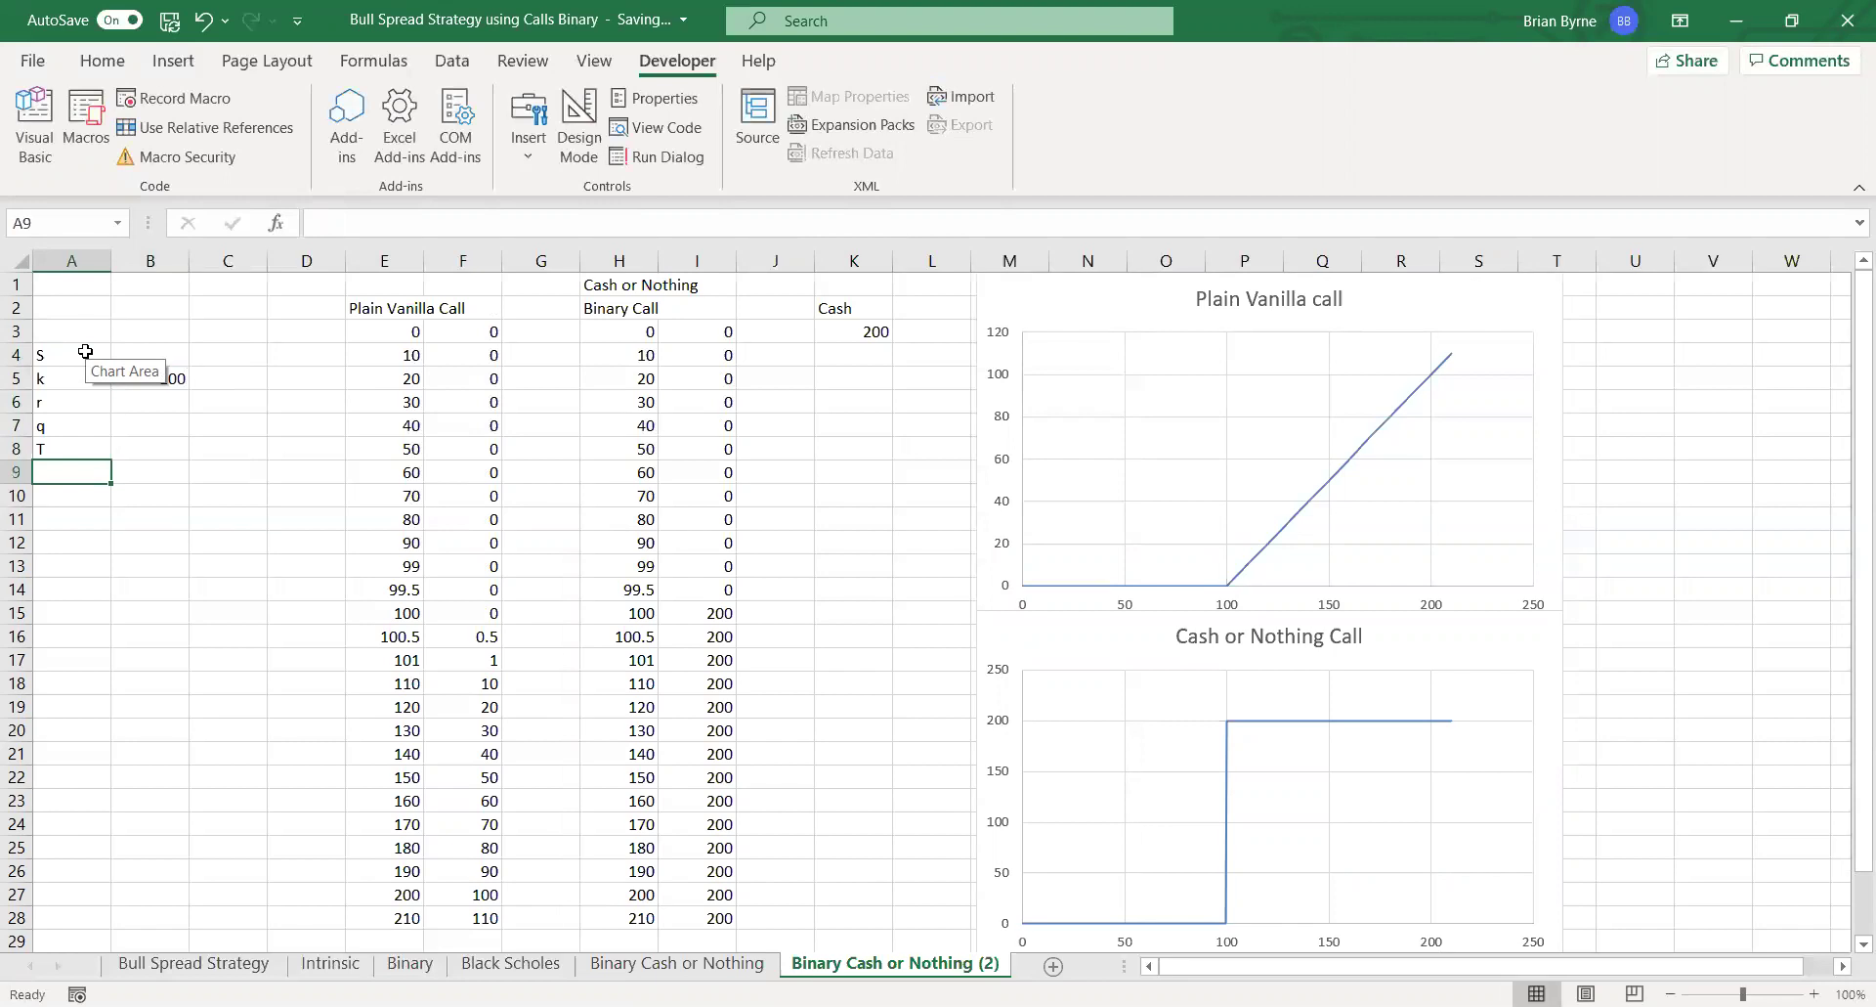
{"action": "type", "text": "v"}
{"action": "key", "text": "Return"}
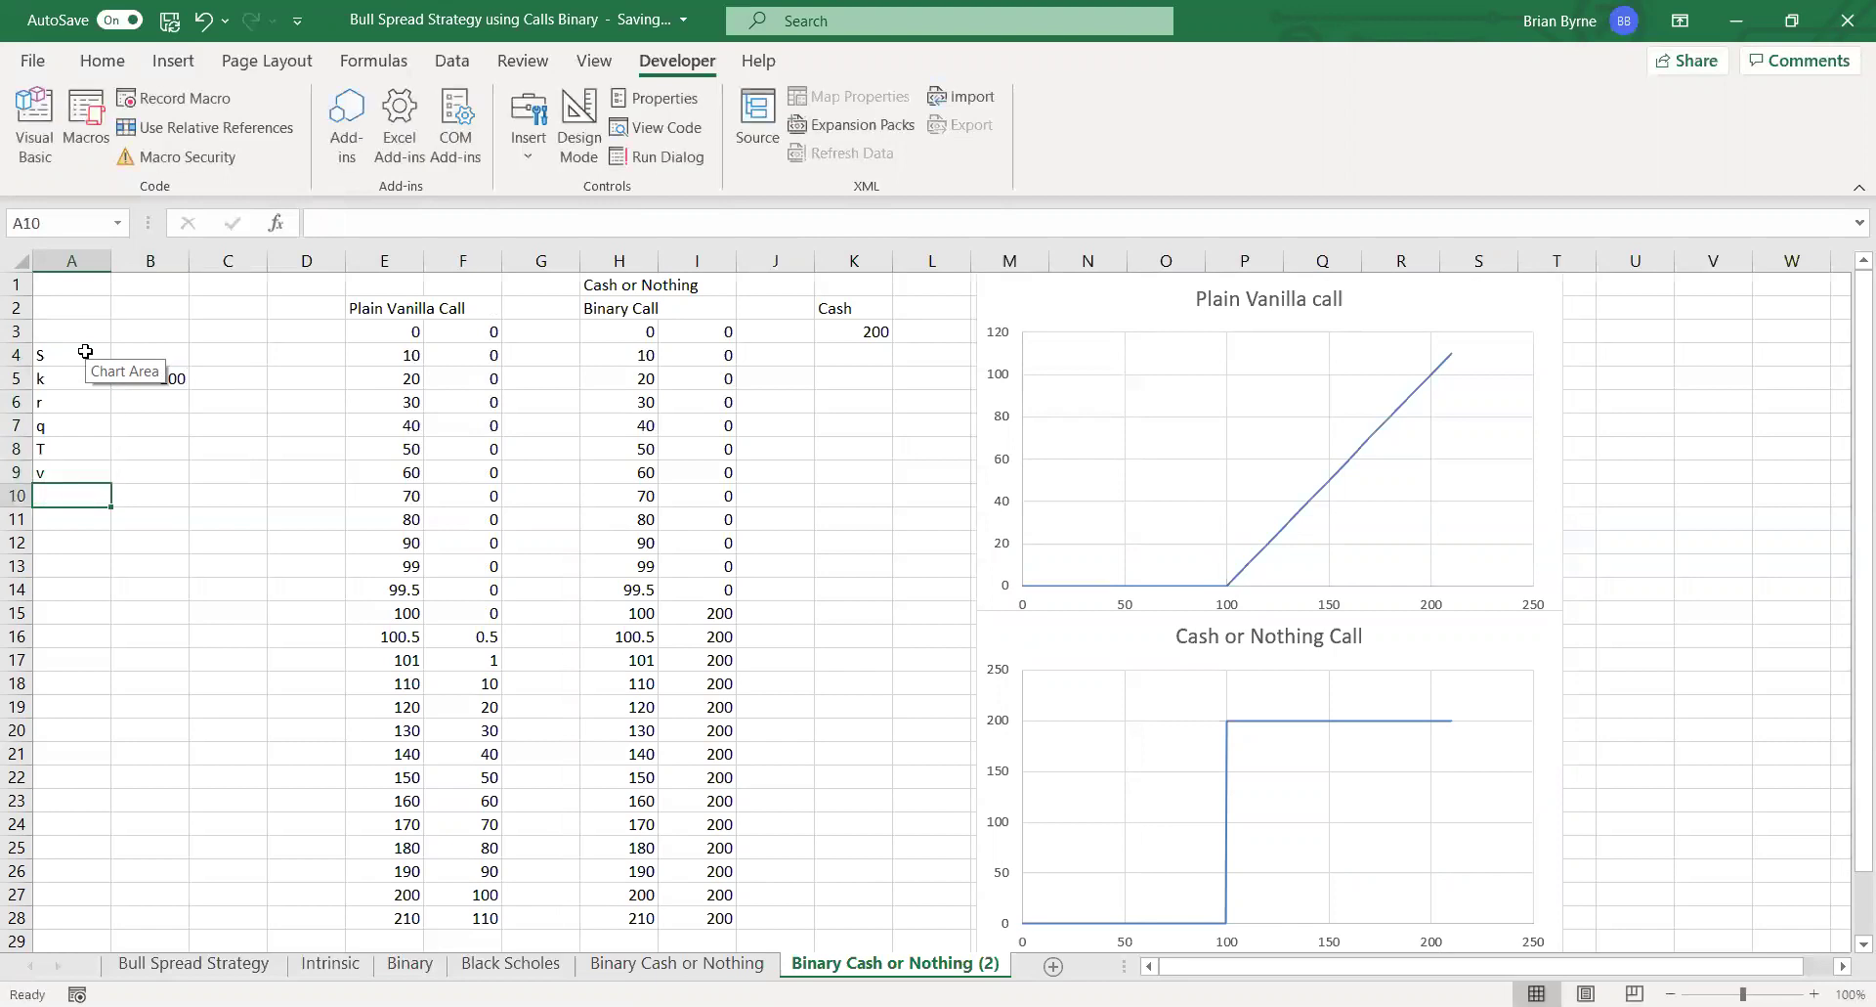
{"action": "type", "text": "Cash"}
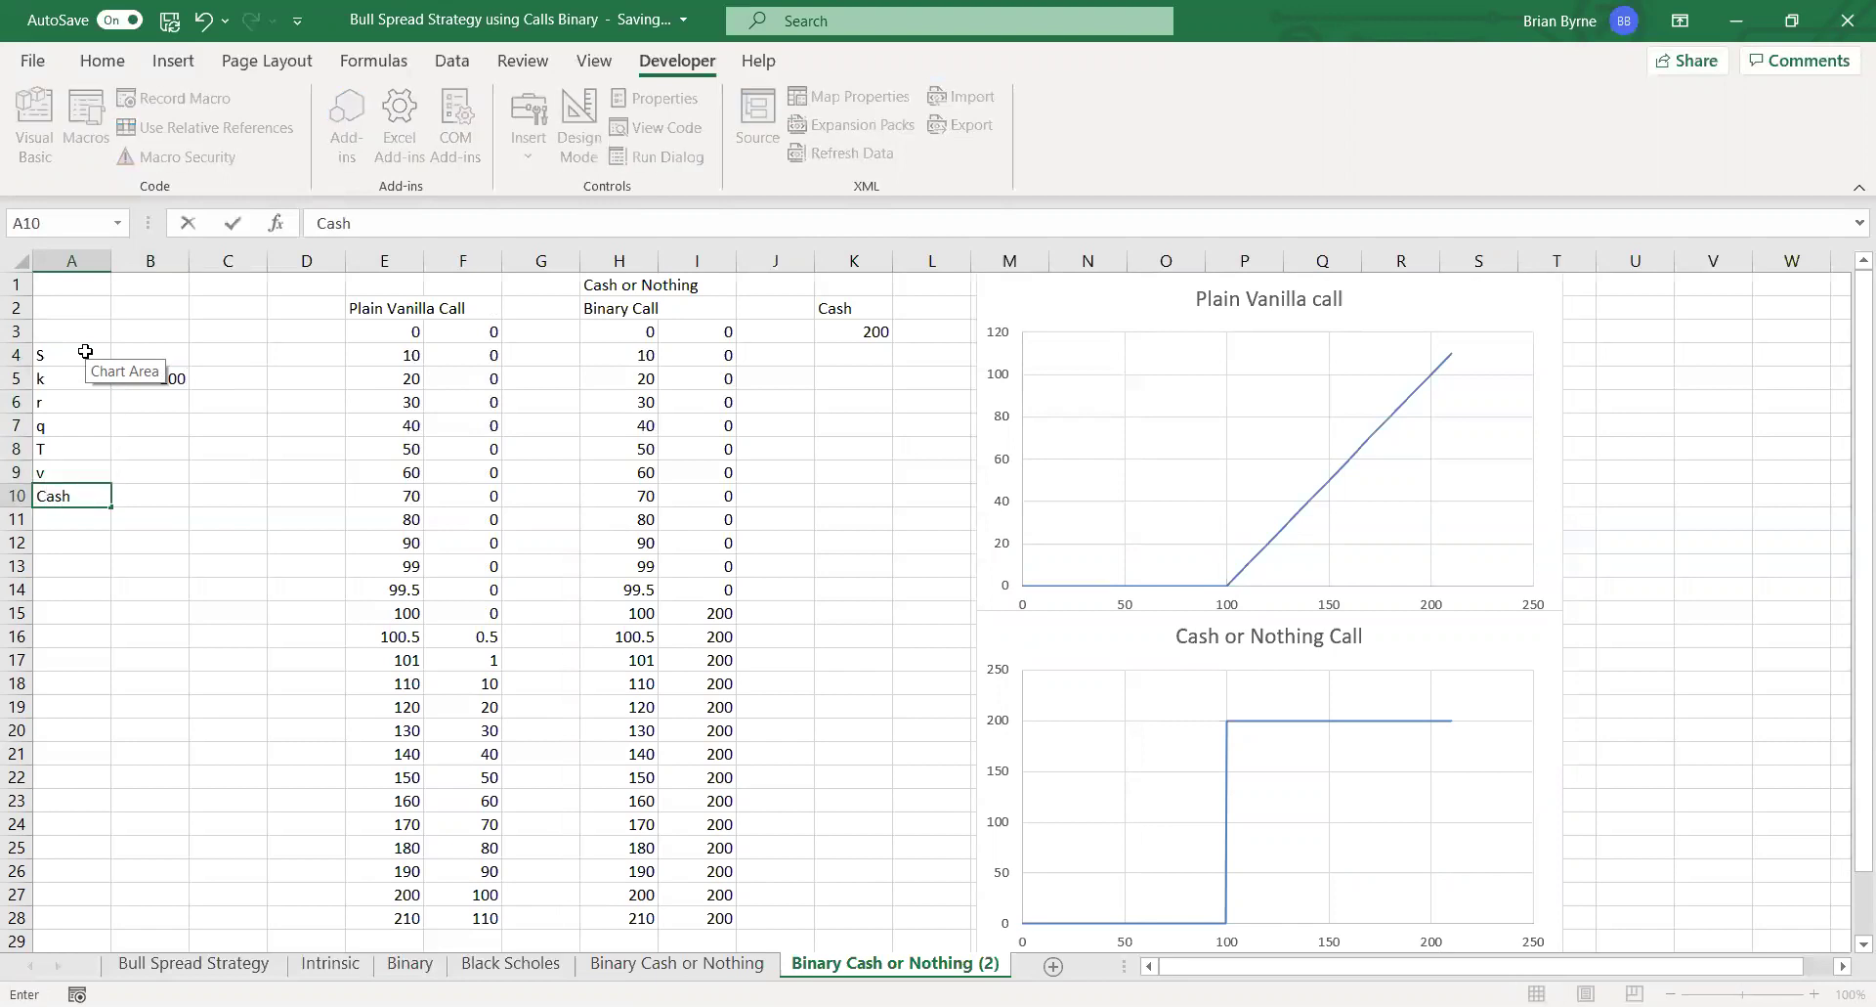
{"action": "key", "text": "Return"}
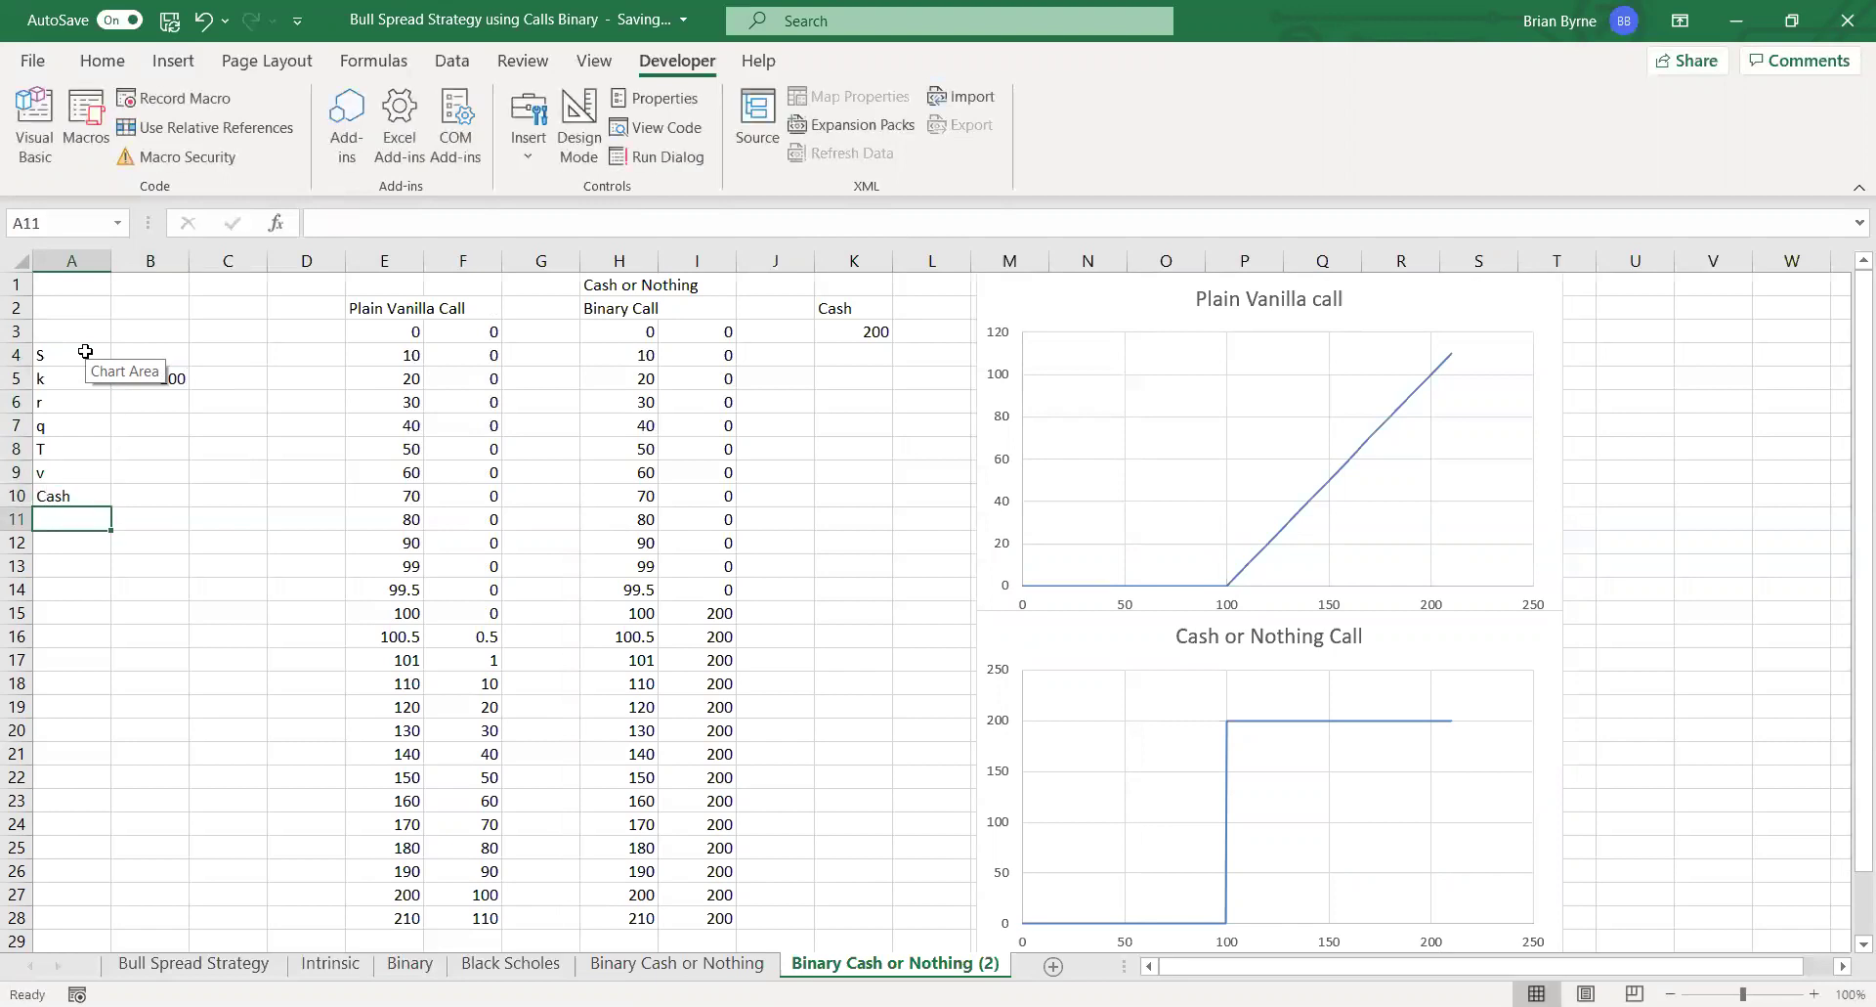
- Enter the values 100, 100, 0.05, 0, 1, 0.2 and 100 in B4:B10
{"action": "left_click", "coordinate": [153, 349]}
{"action": "type", "text": "1"}
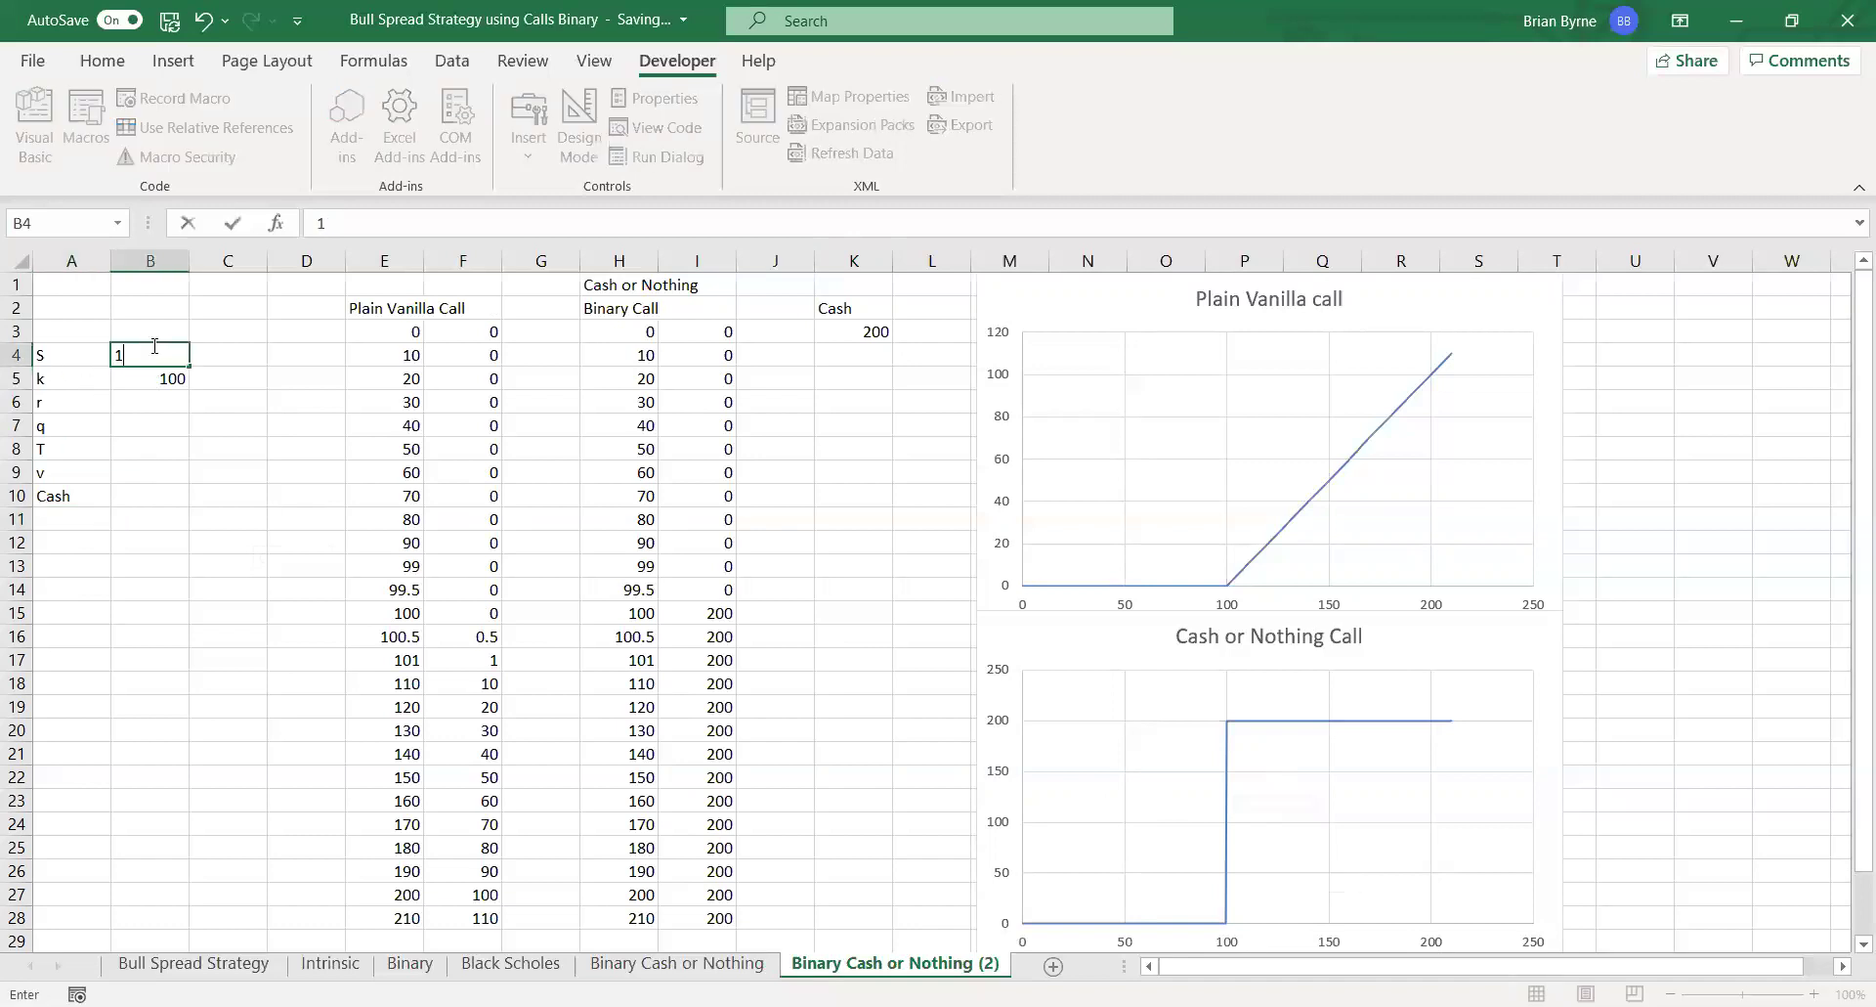
{"action": "type", "text": "00"}
{"action": "key", "text": "Return"}
{"action": "key", "text": "Return"}
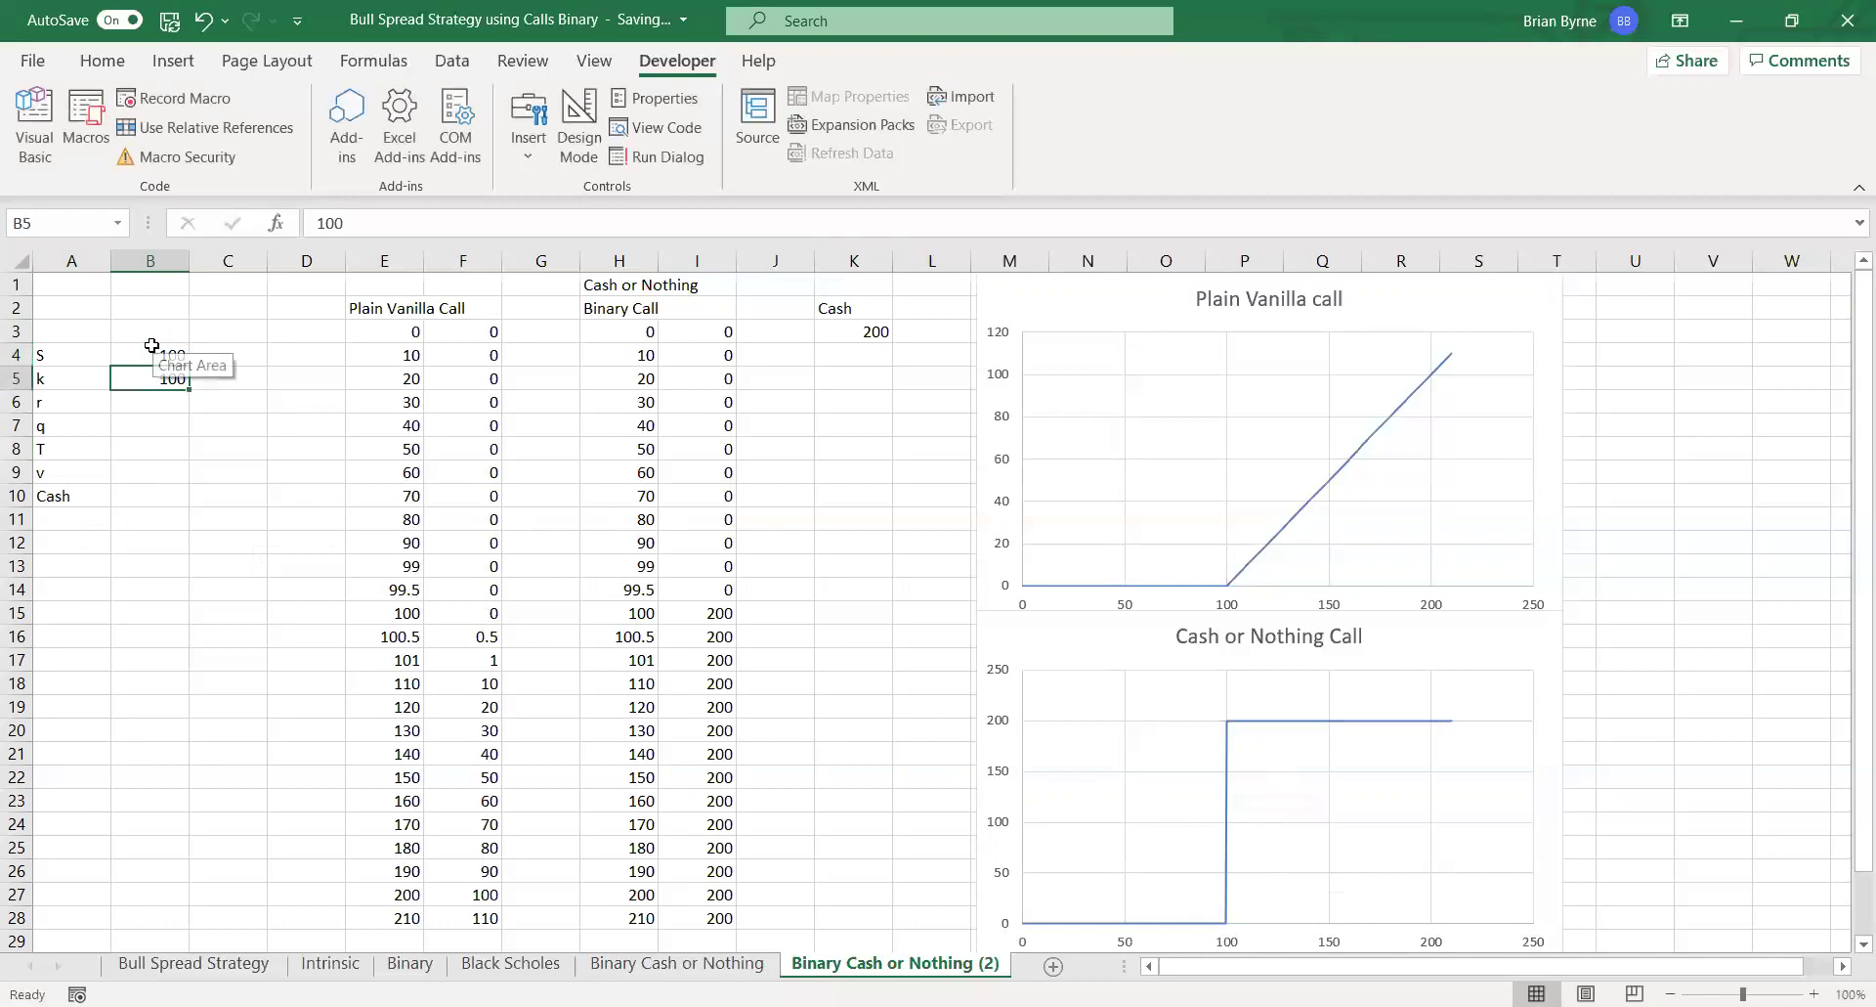
{"action": "type", "text": "0"}
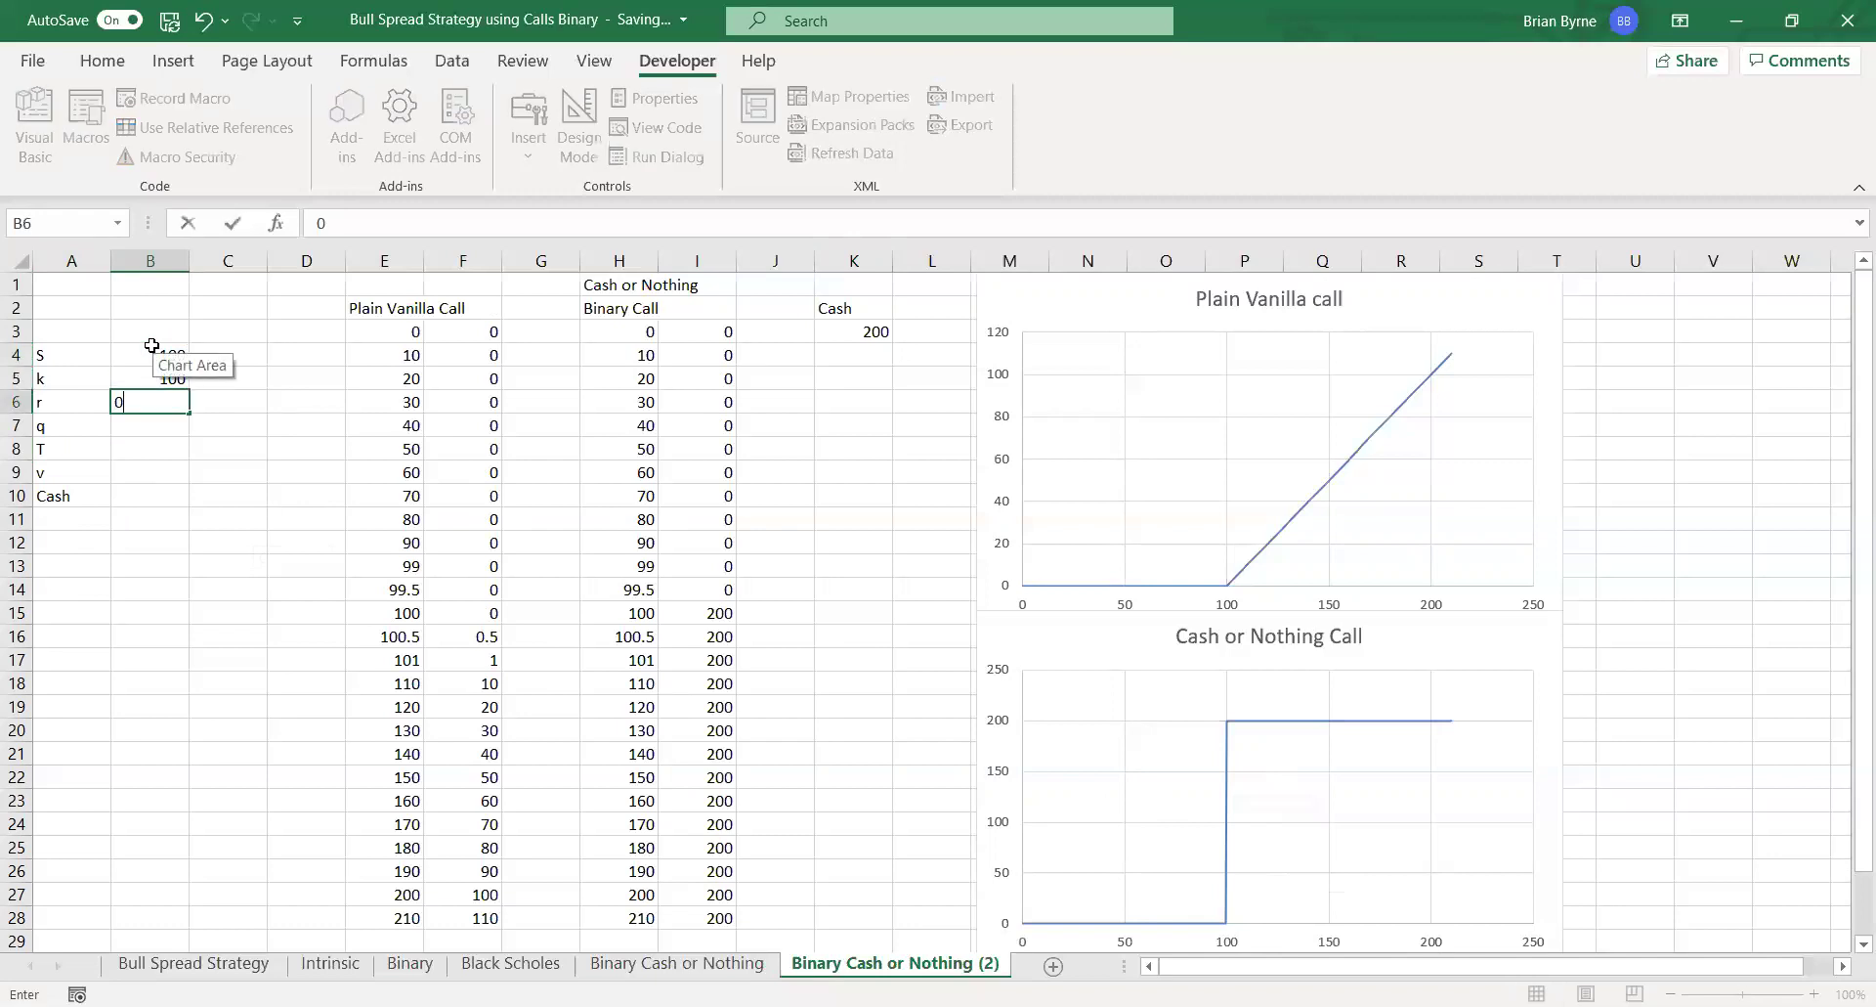
{"action": "type", "text": ".05"}
{"action": "key", "text": "Return"}
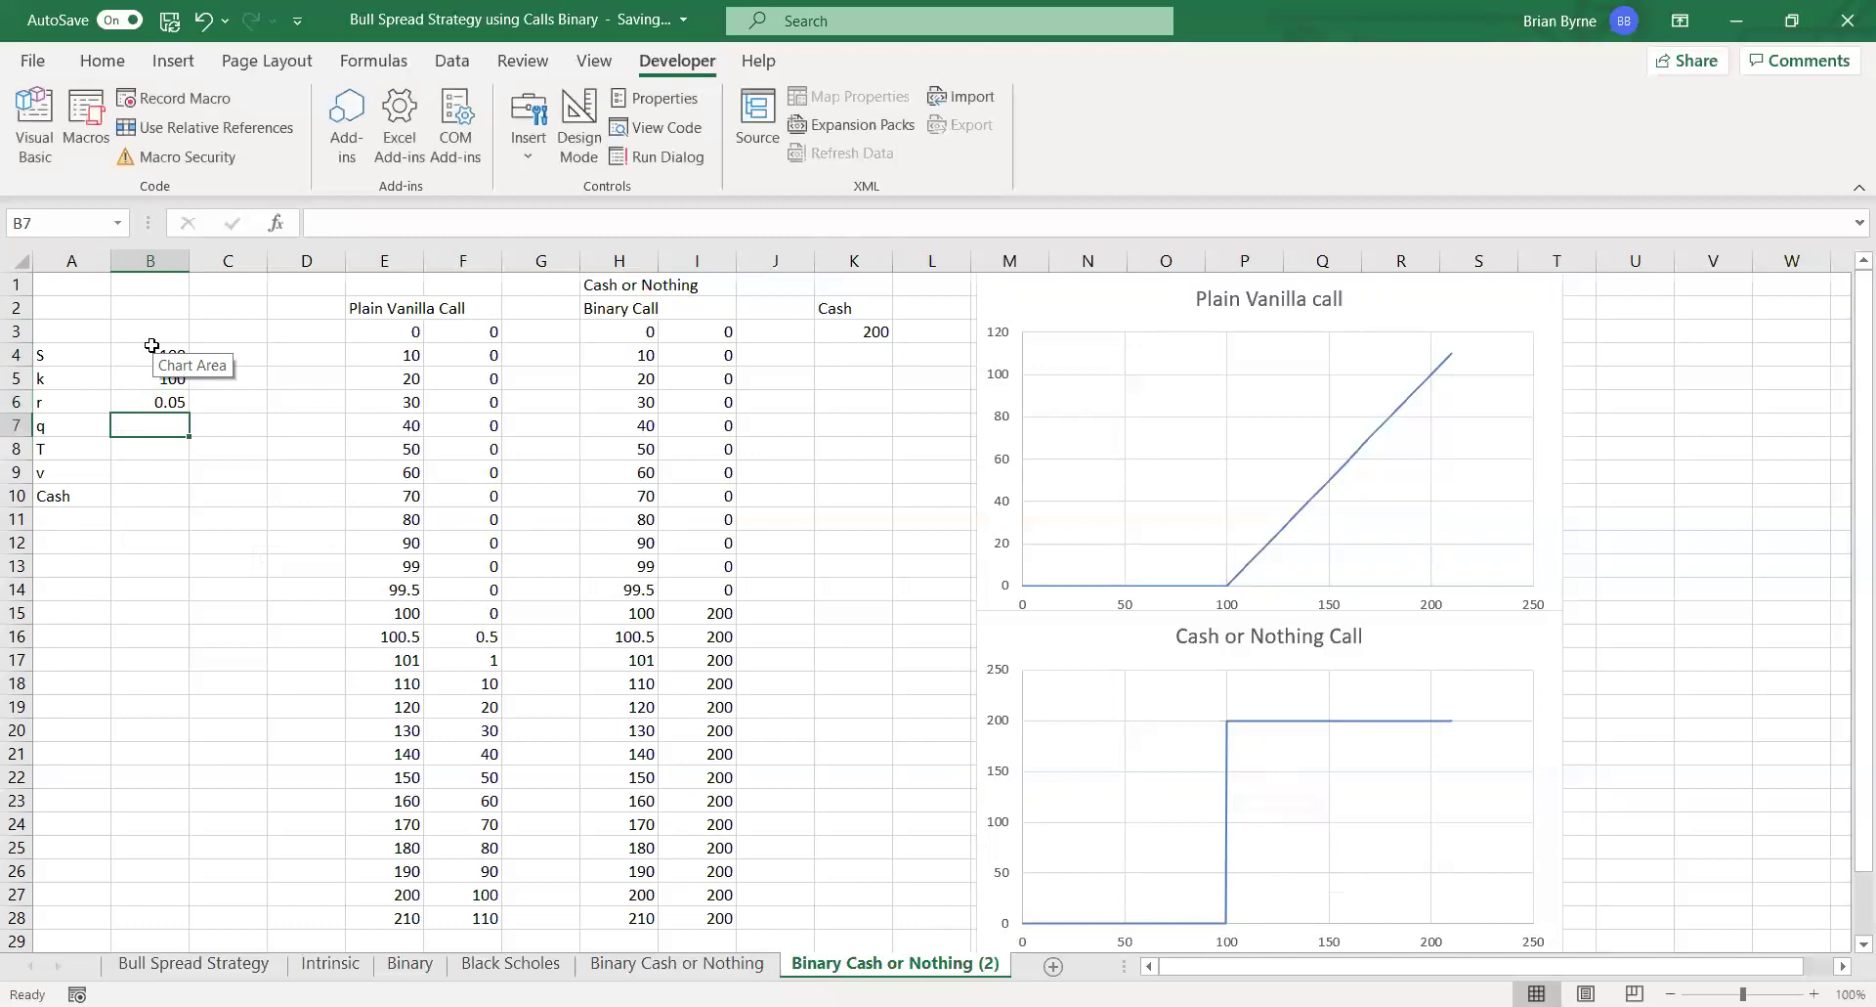
{"action": "type", "text": "0"}
{"action": "key", "text": "Return"}
{"action": "type", "text": "1"}
{"action": "key", "text": "Return"}
{"action": "type", "text": "0.2"}
{"action": "key", "text": "Return"}
{"action": "type", "text": "10"}
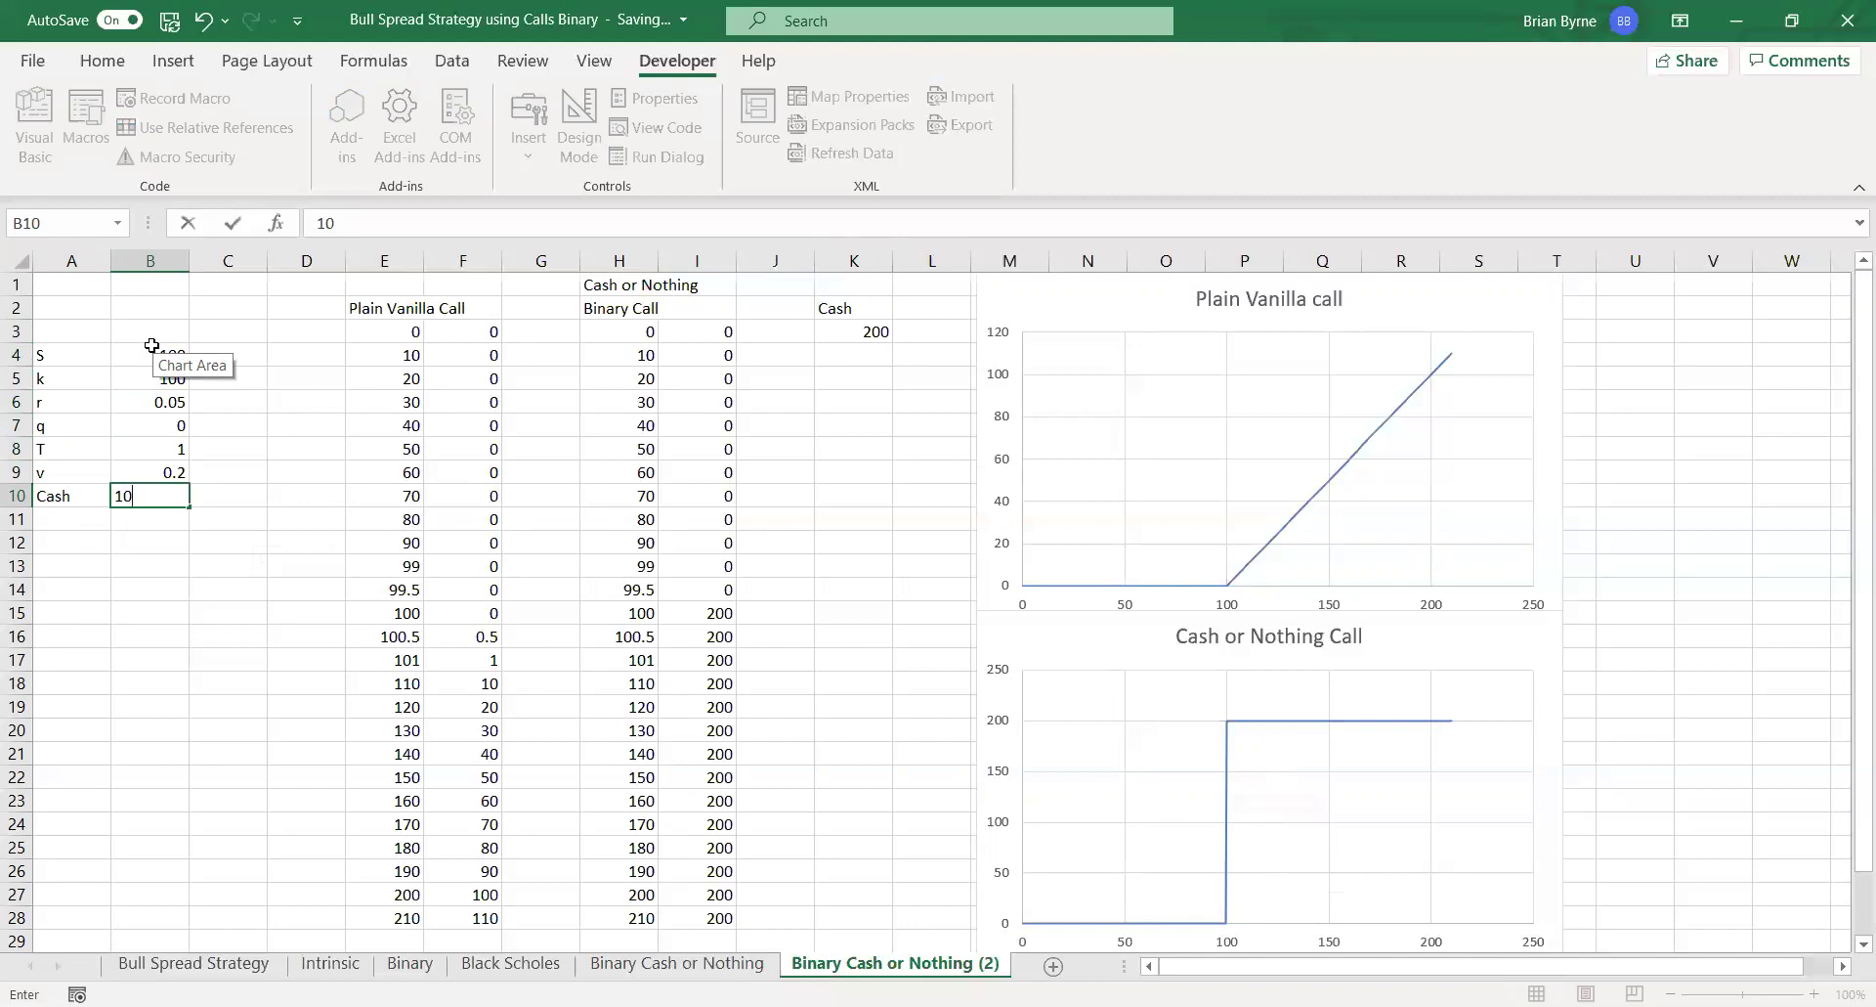
{"action": "type", "text": "0"}
{"action": "key", "text": "Return"}
{"action": "key", "text": "Return"}
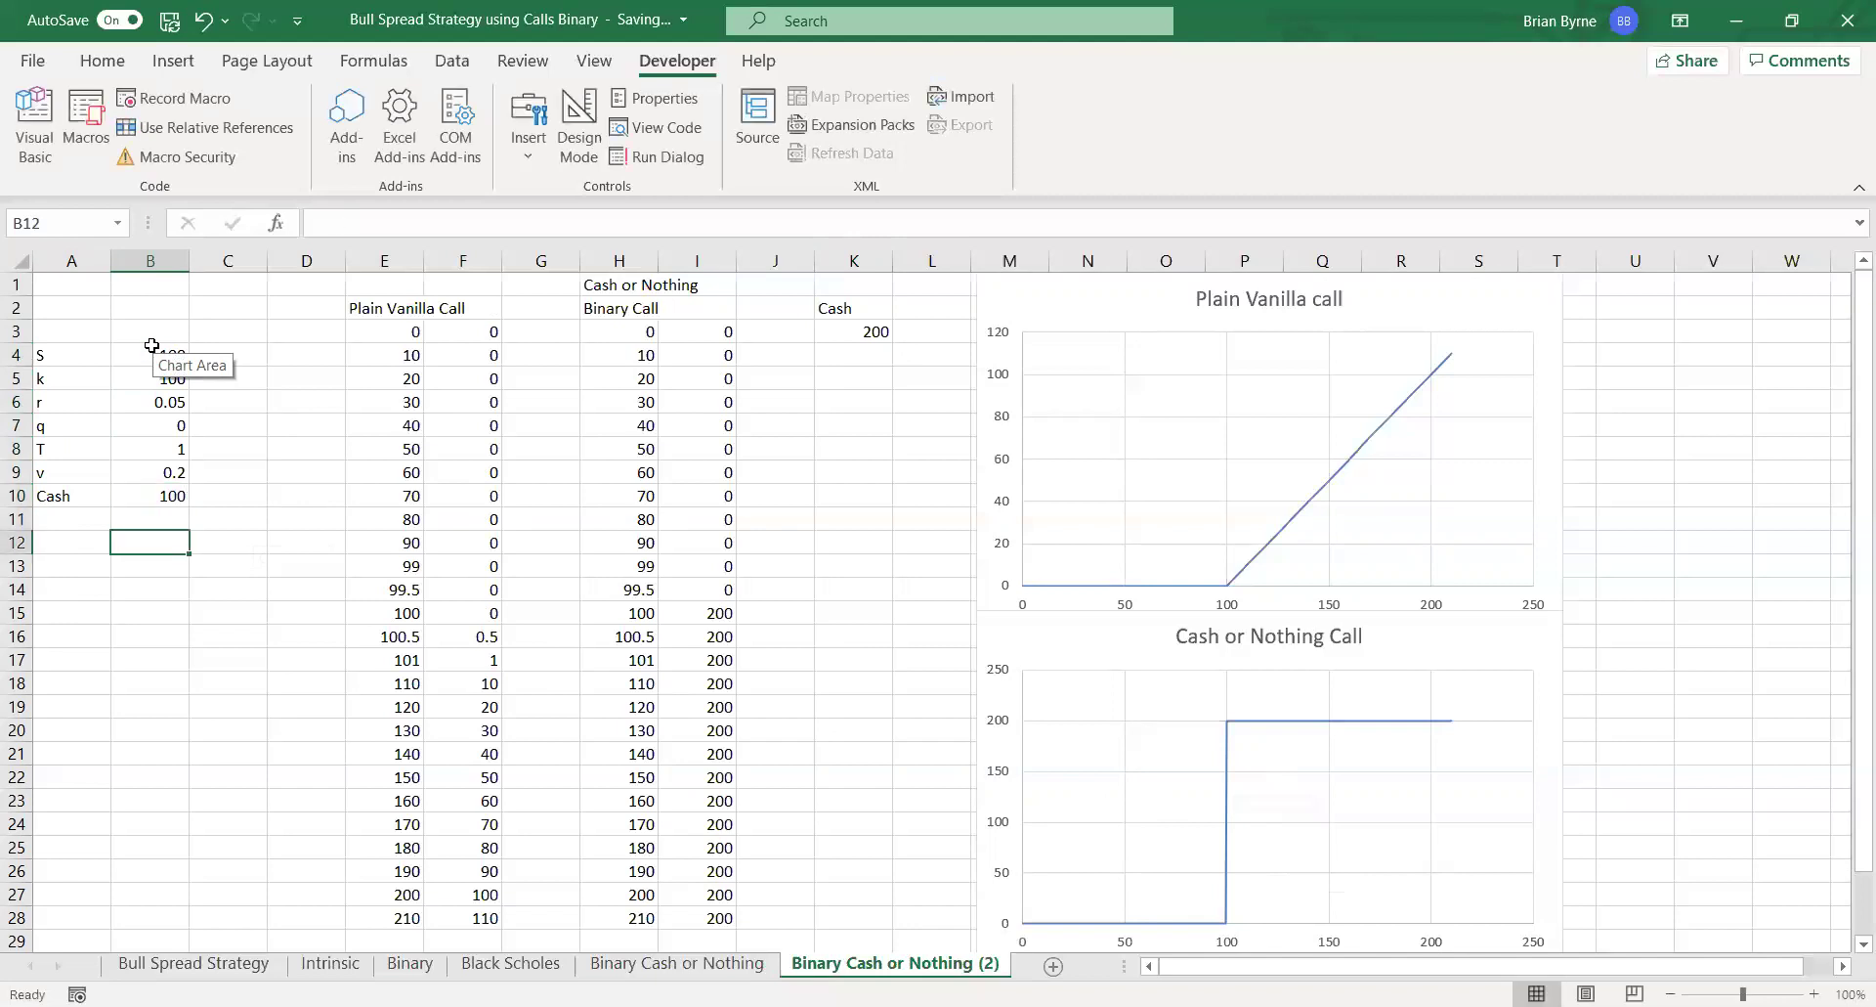
{"action": "type", "text": "="}
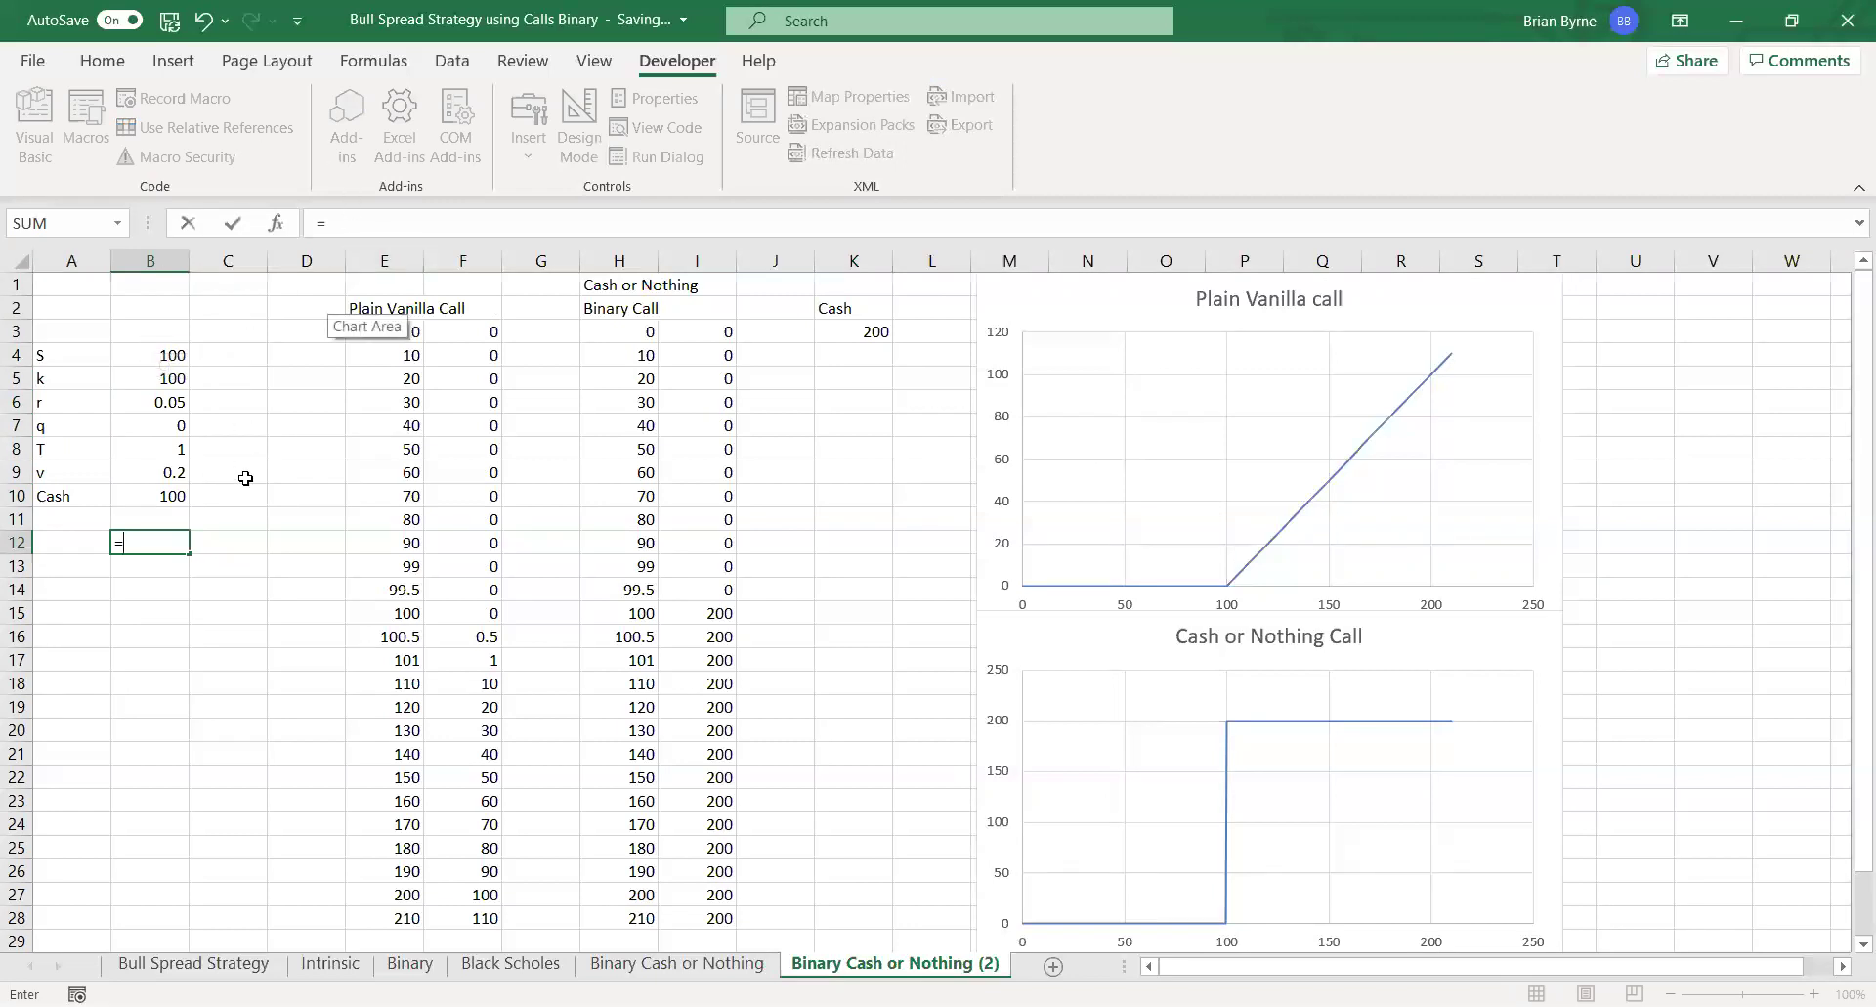
{"action": "type", "text": "bsc"}
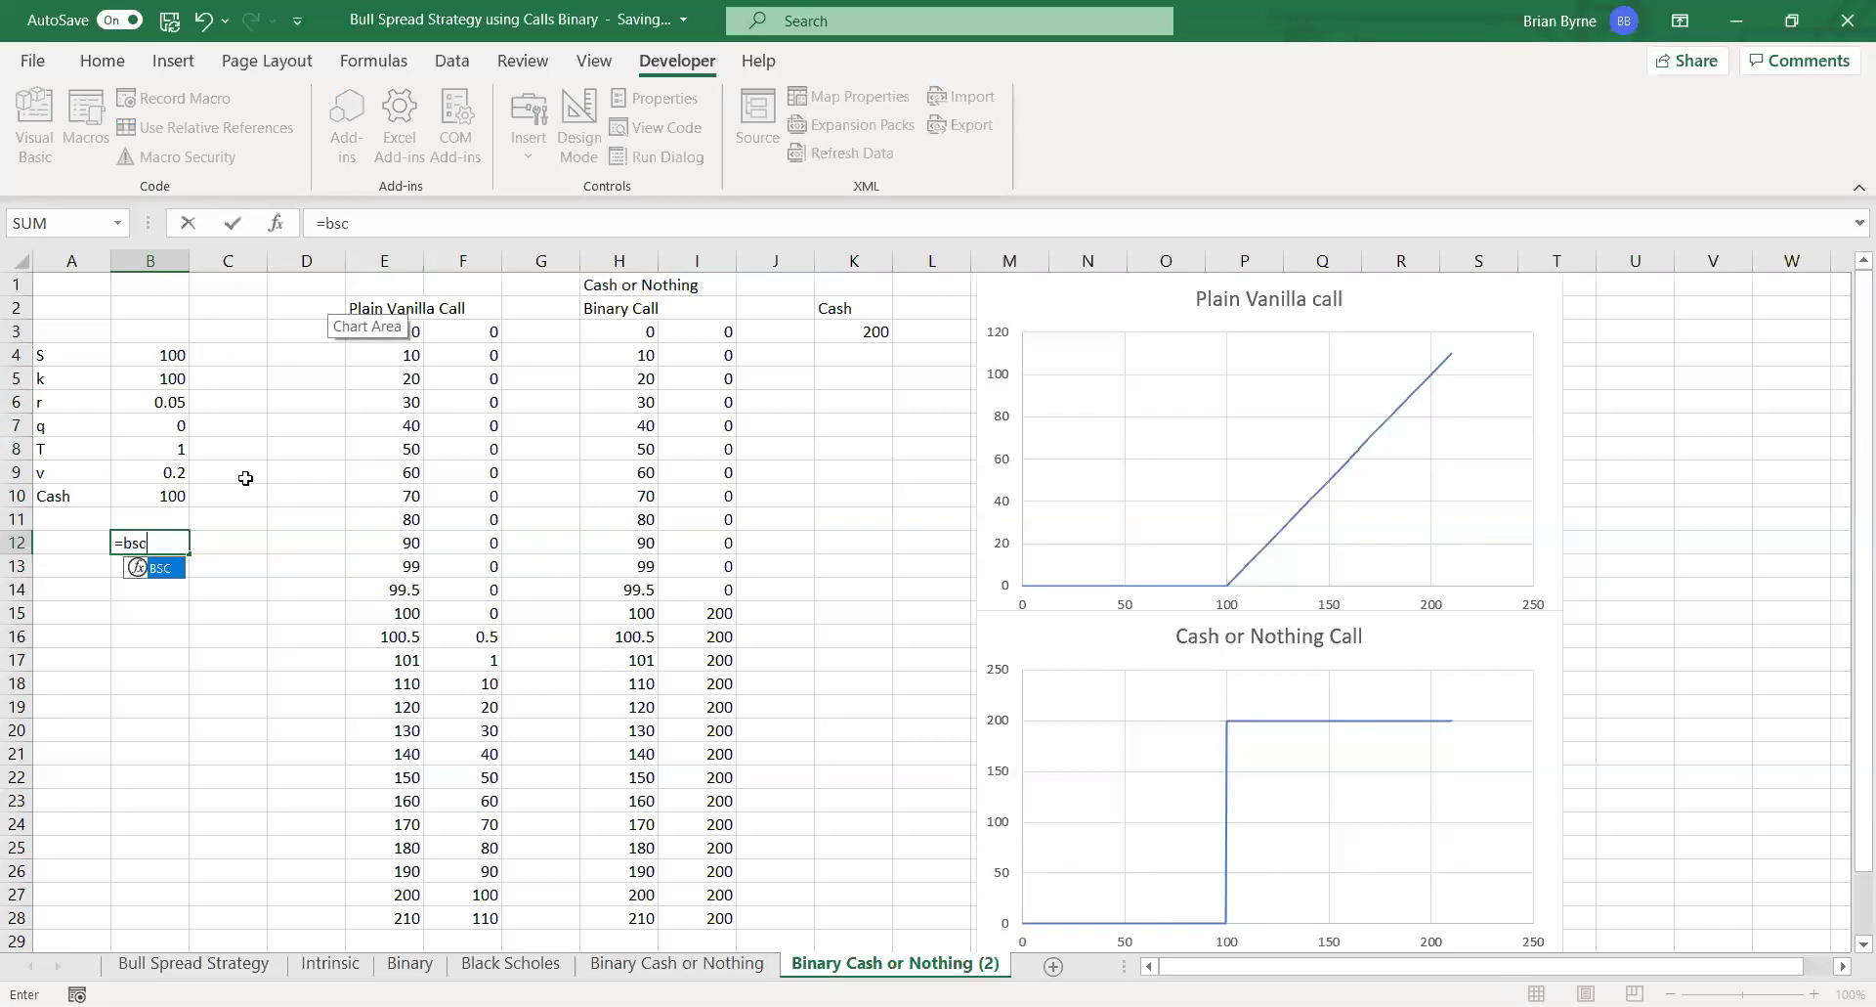
- Start a =BSC formula in B12, linking S to B4 and K to B5
{"action": "left_click", "coordinate": [277, 225]}
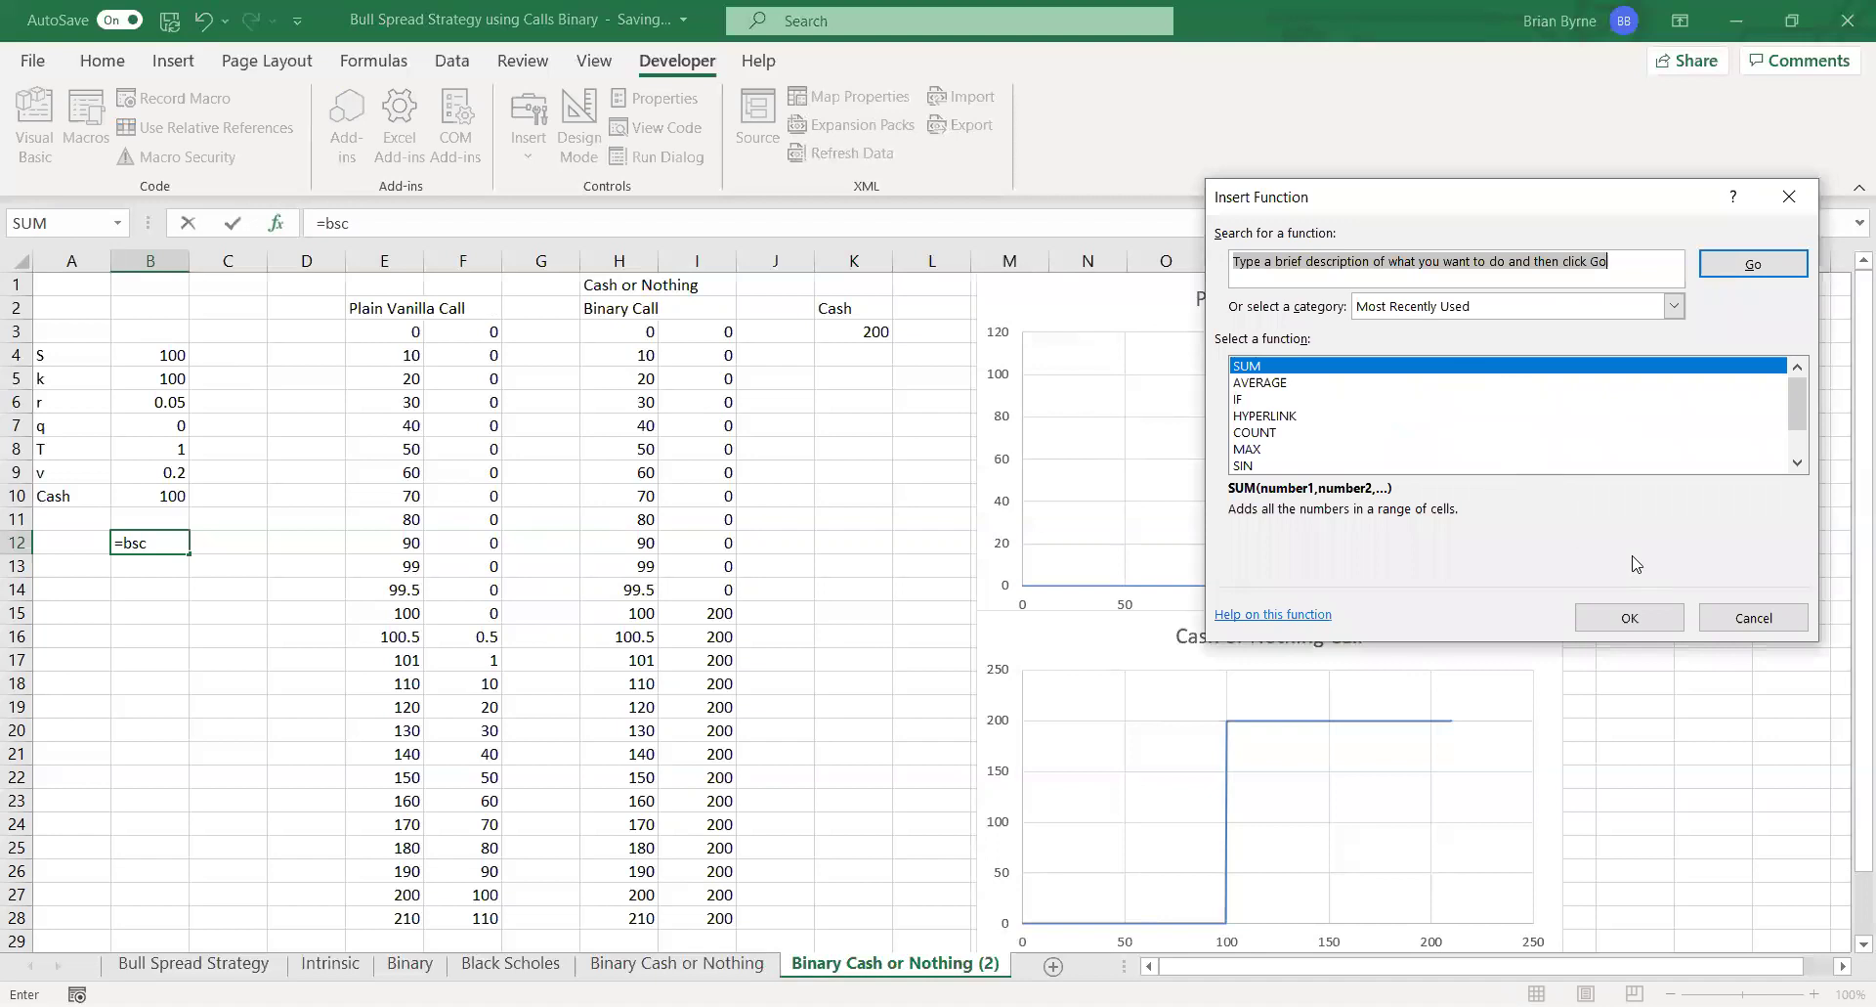
{"action": "left_click", "coordinate": [1722, 618]}
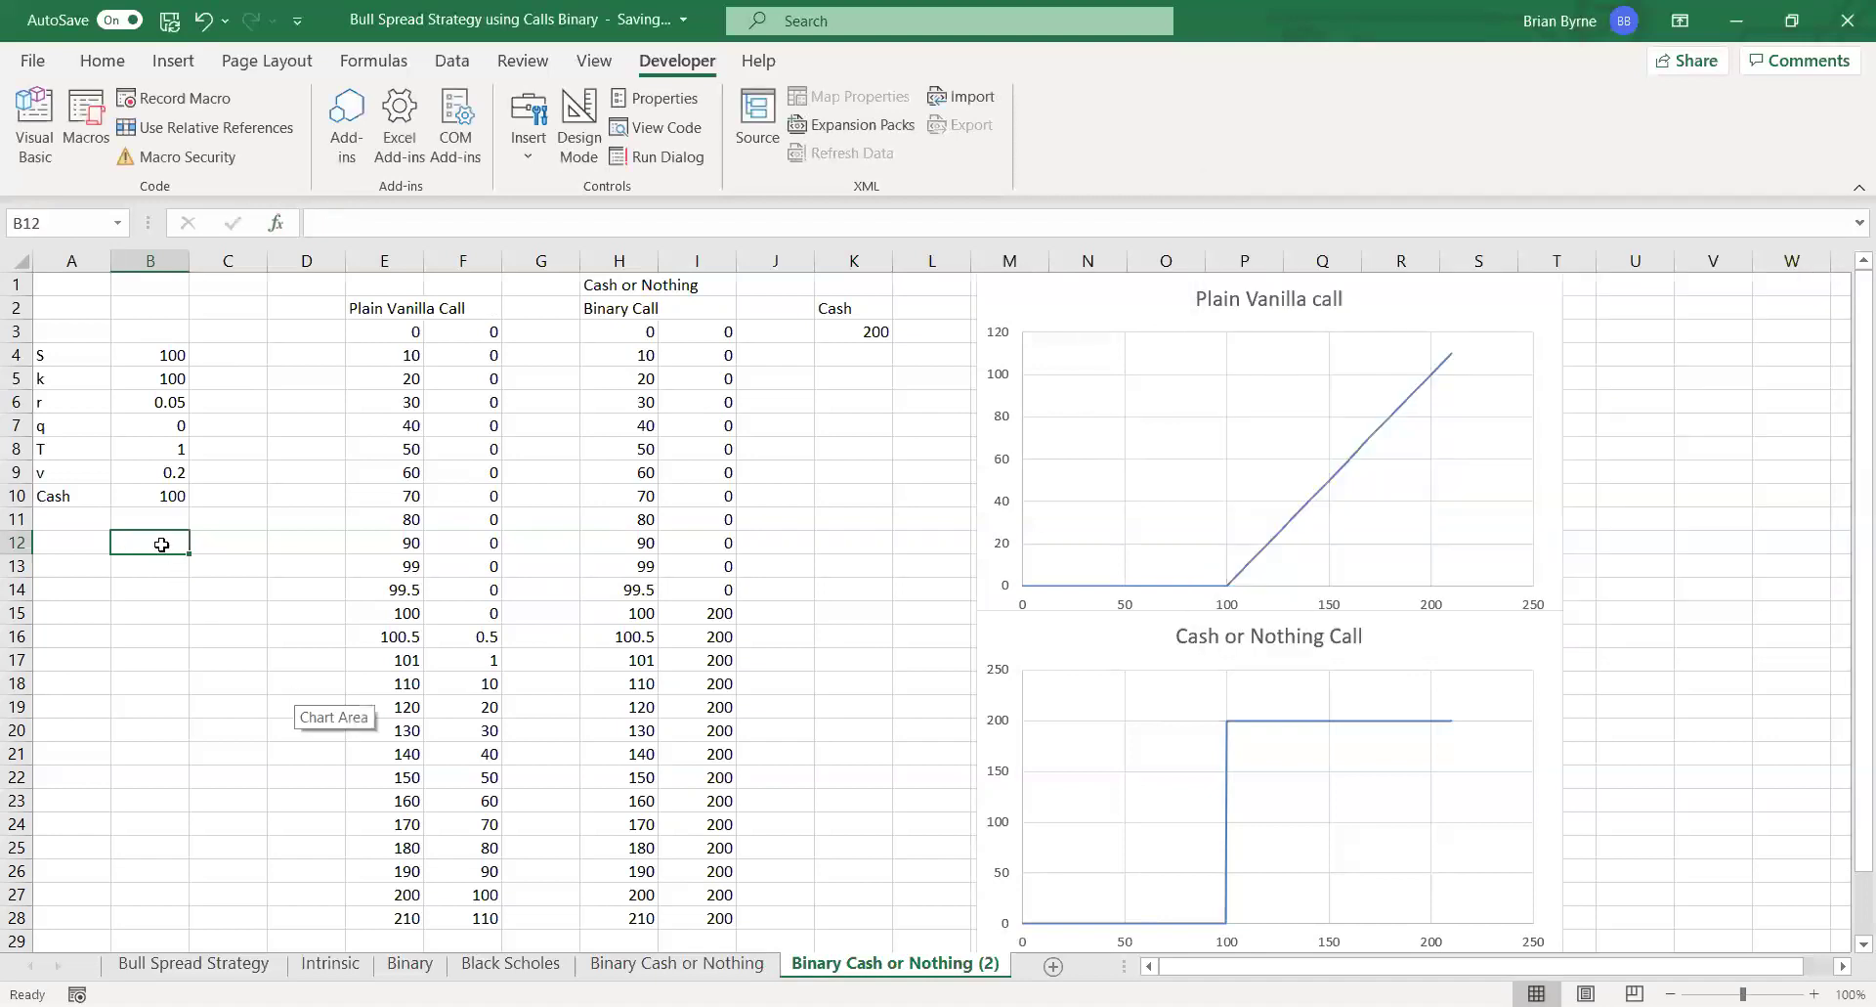
{"action": "type", "text": "="}
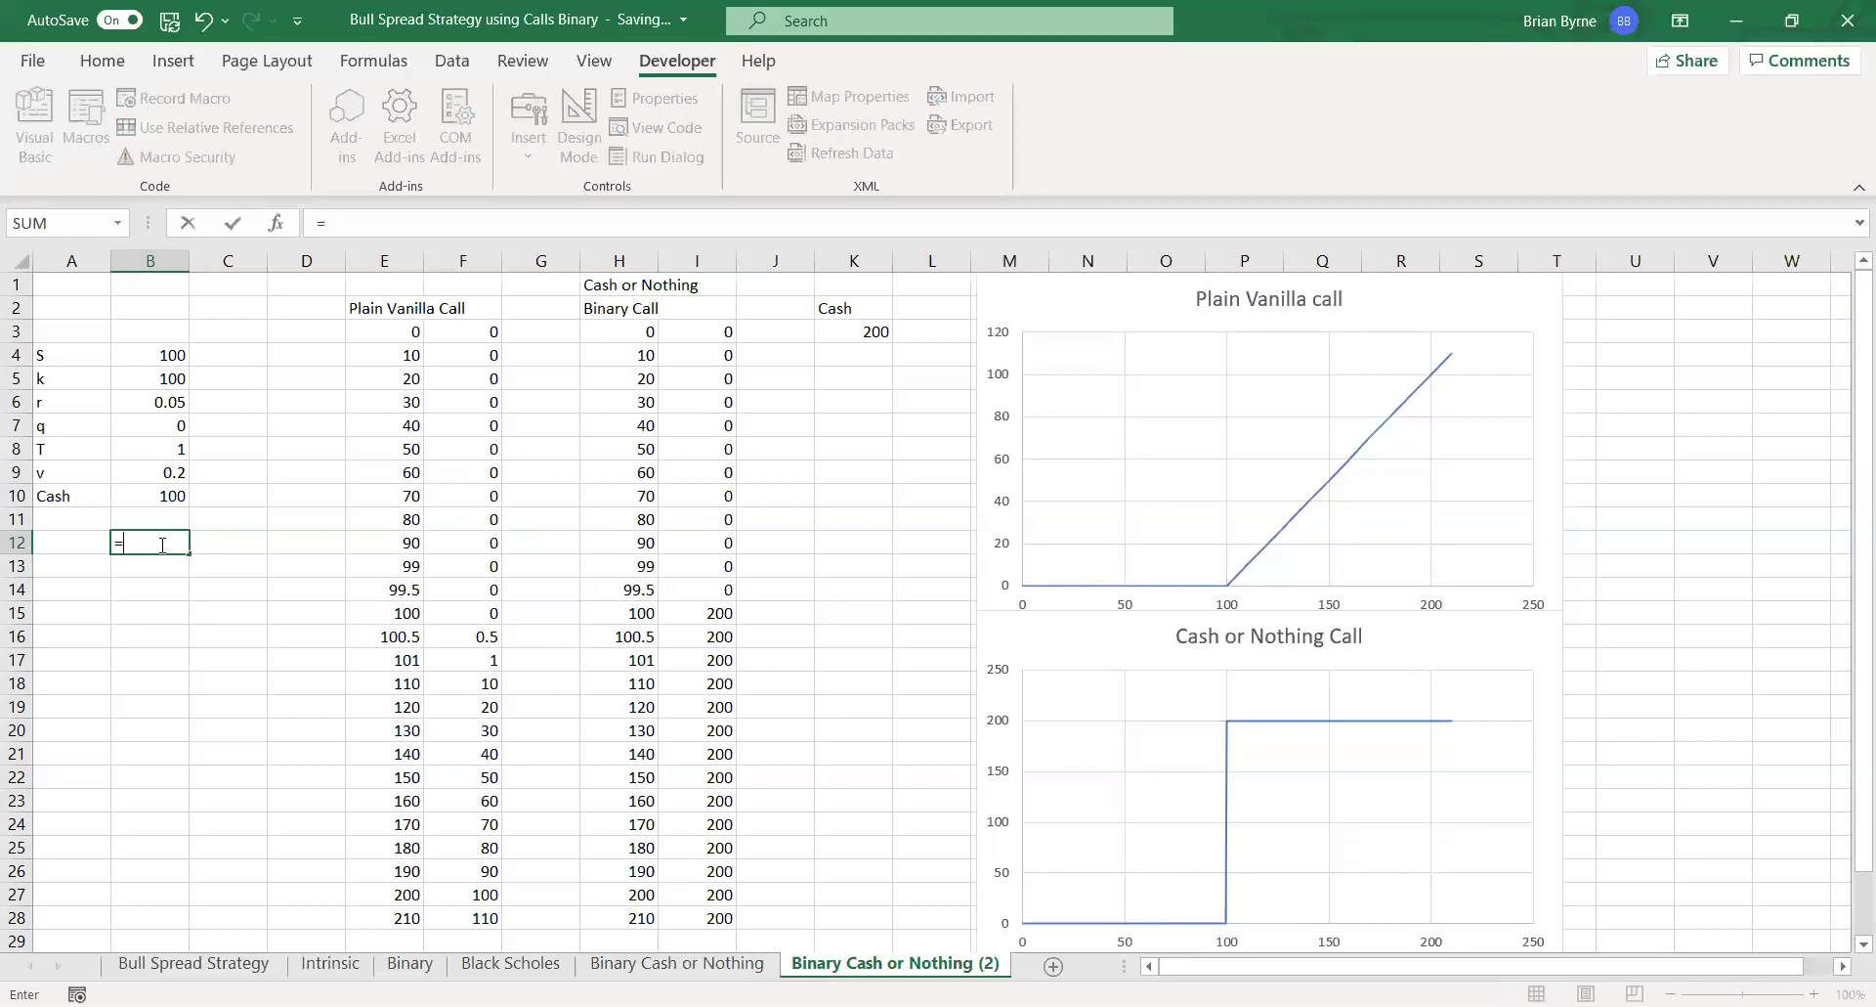
{"action": "type", "text": "bs"}
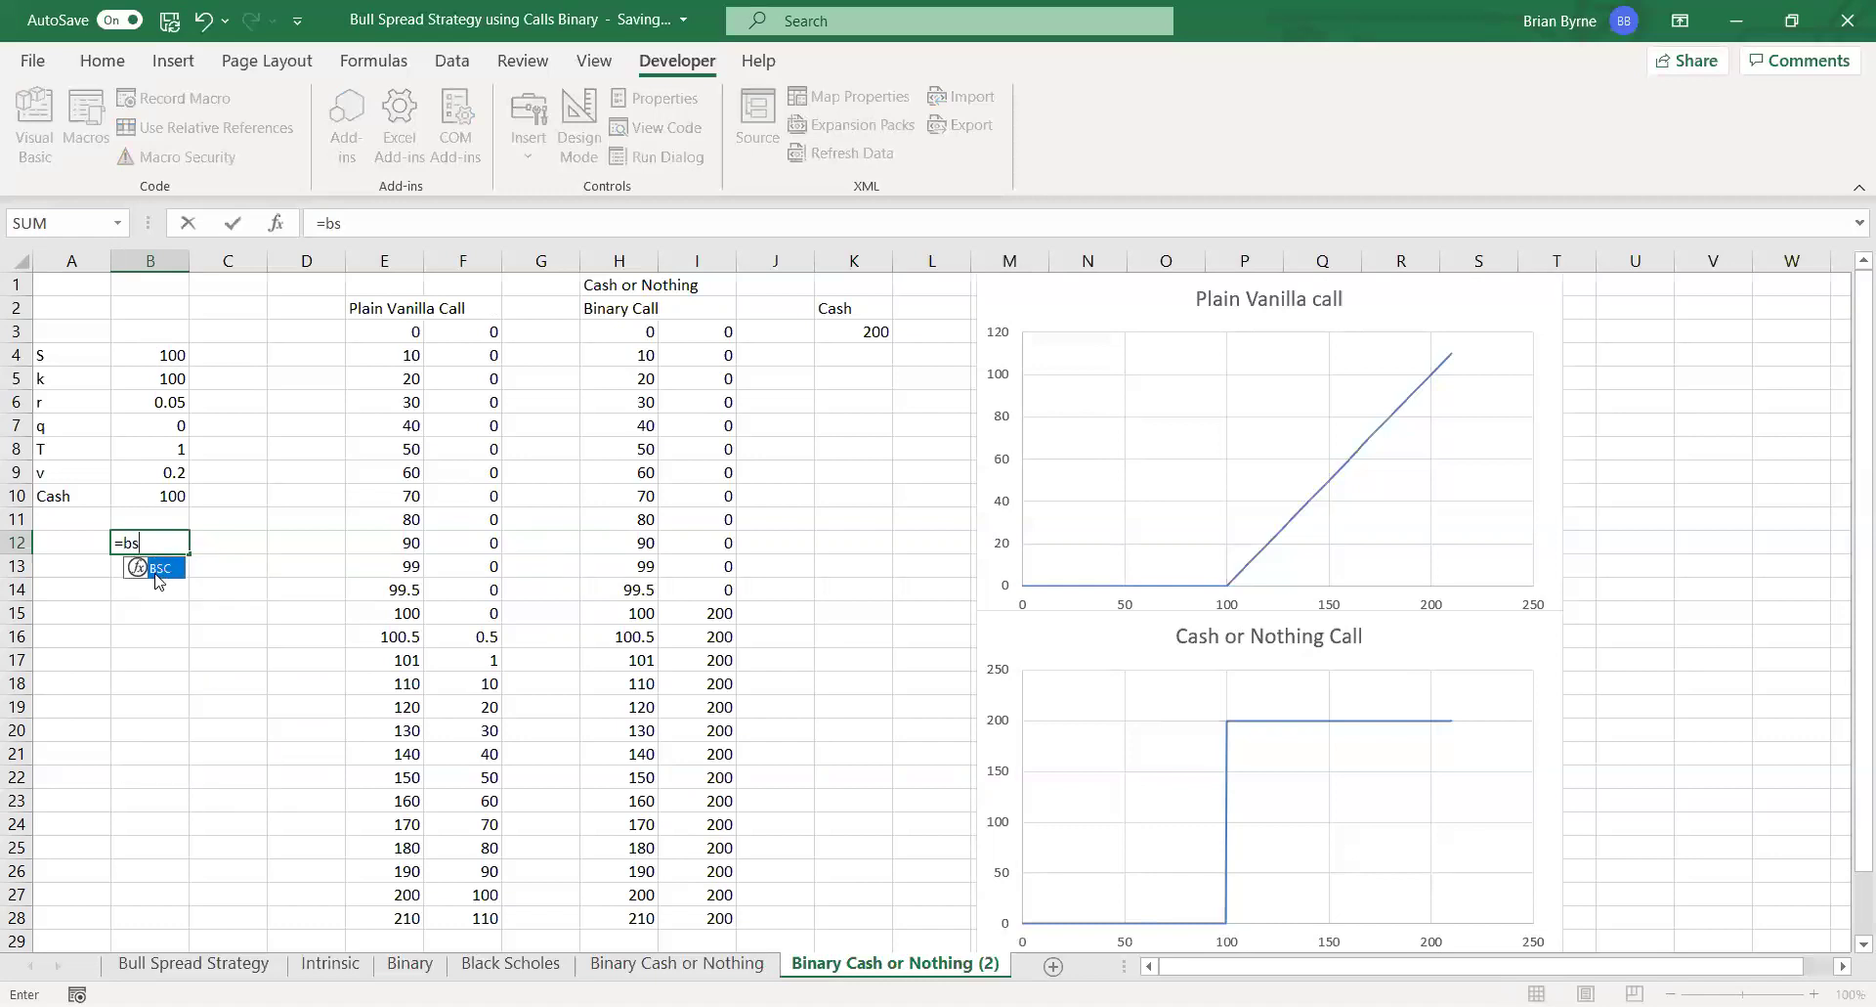
{"action": "key", "text": "Tab"}
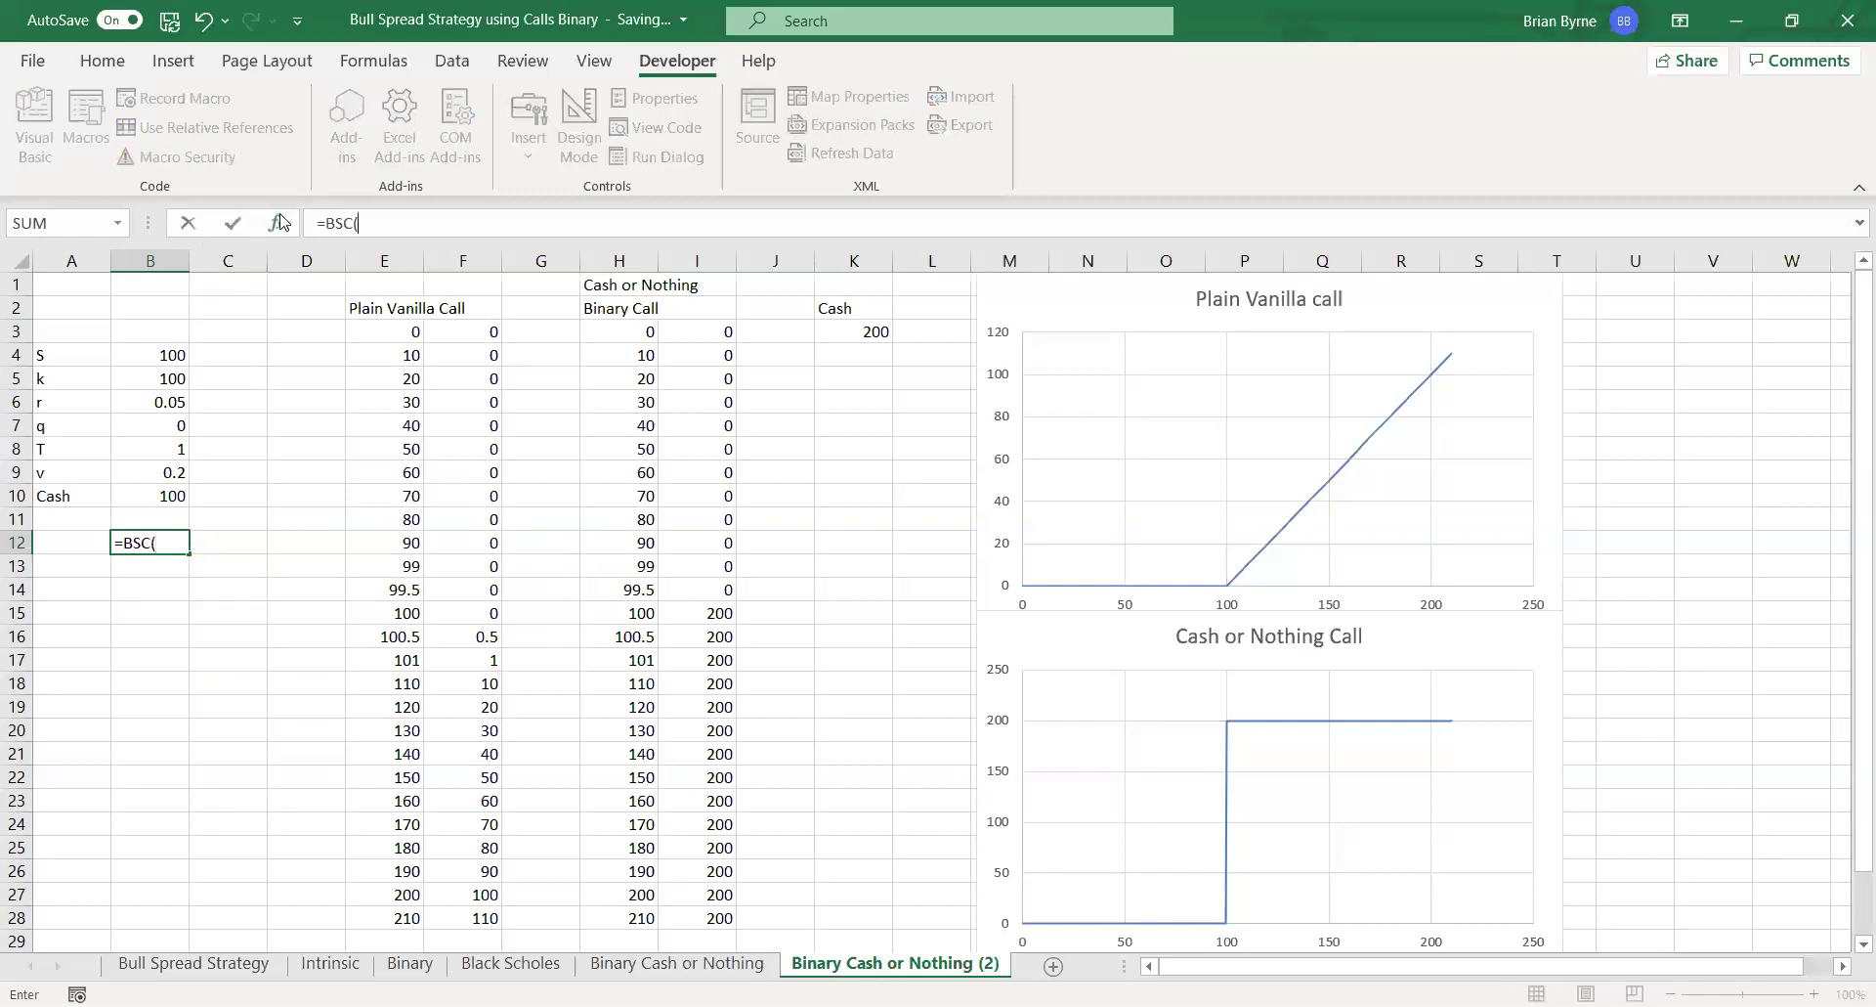
{"action": "left_click", "coordinate": [277, 223]}
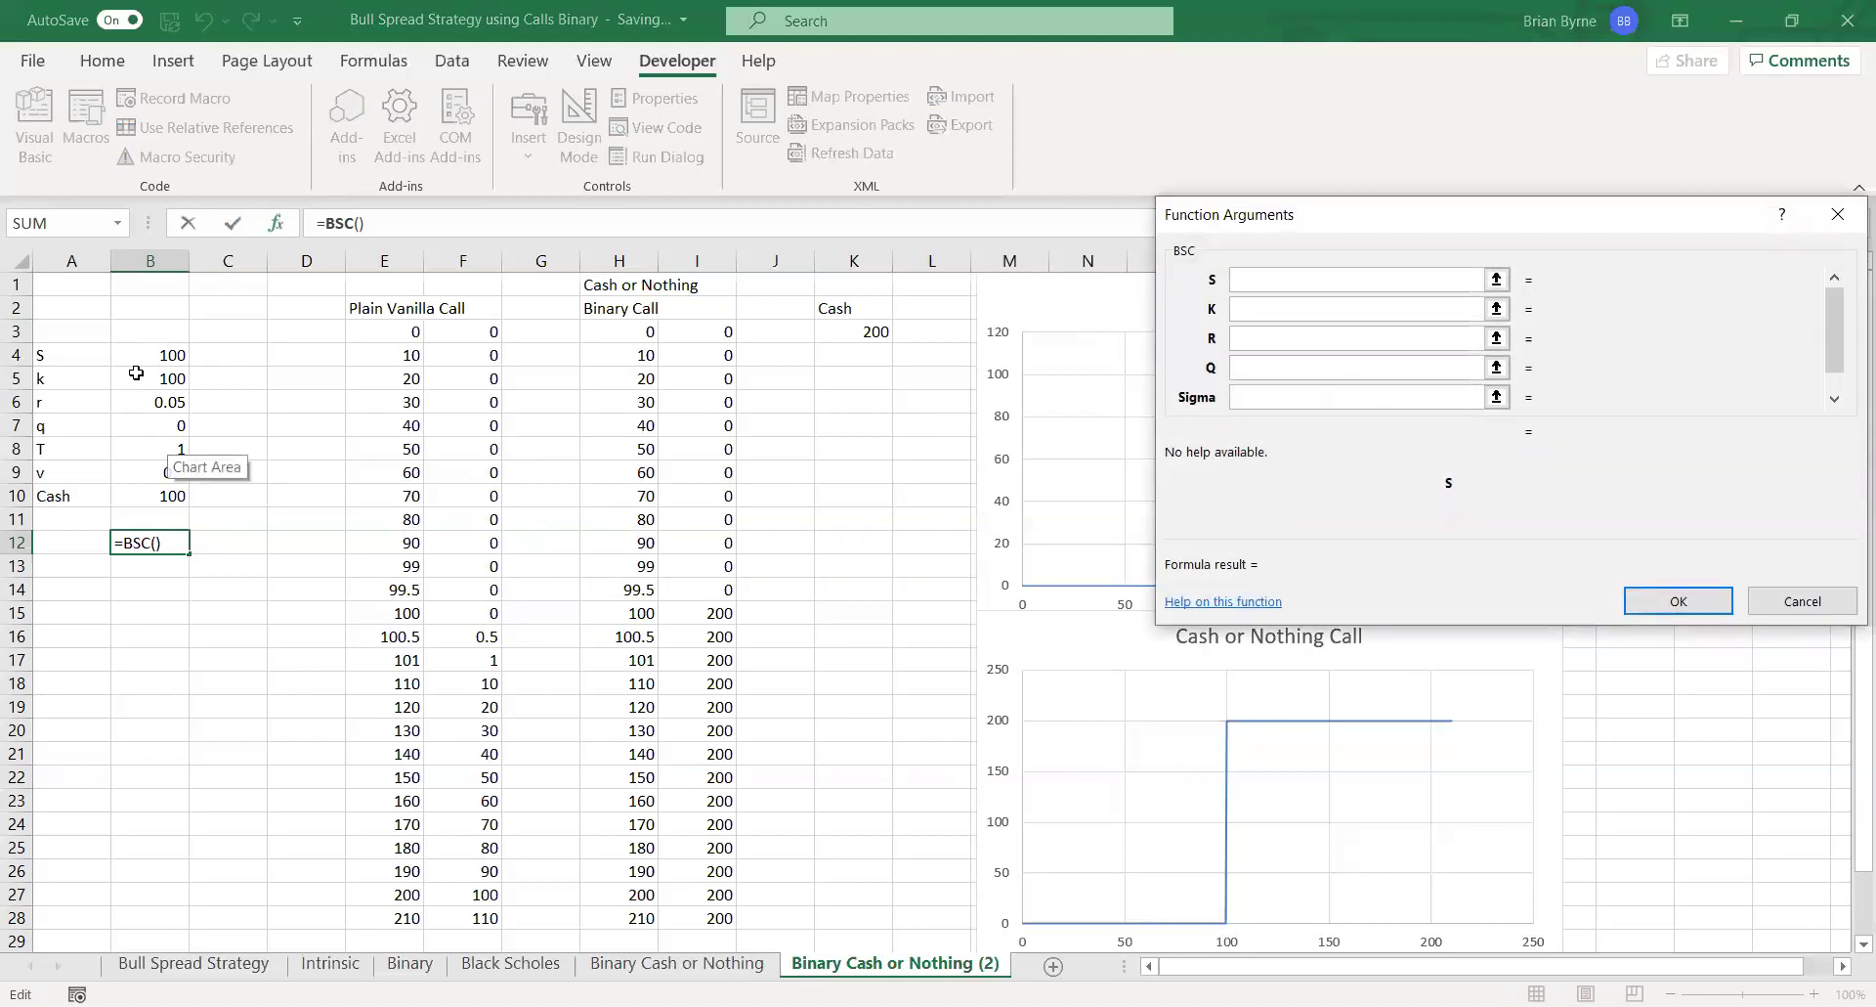
{"action": "left_click", "coordinate": [166, 352]}
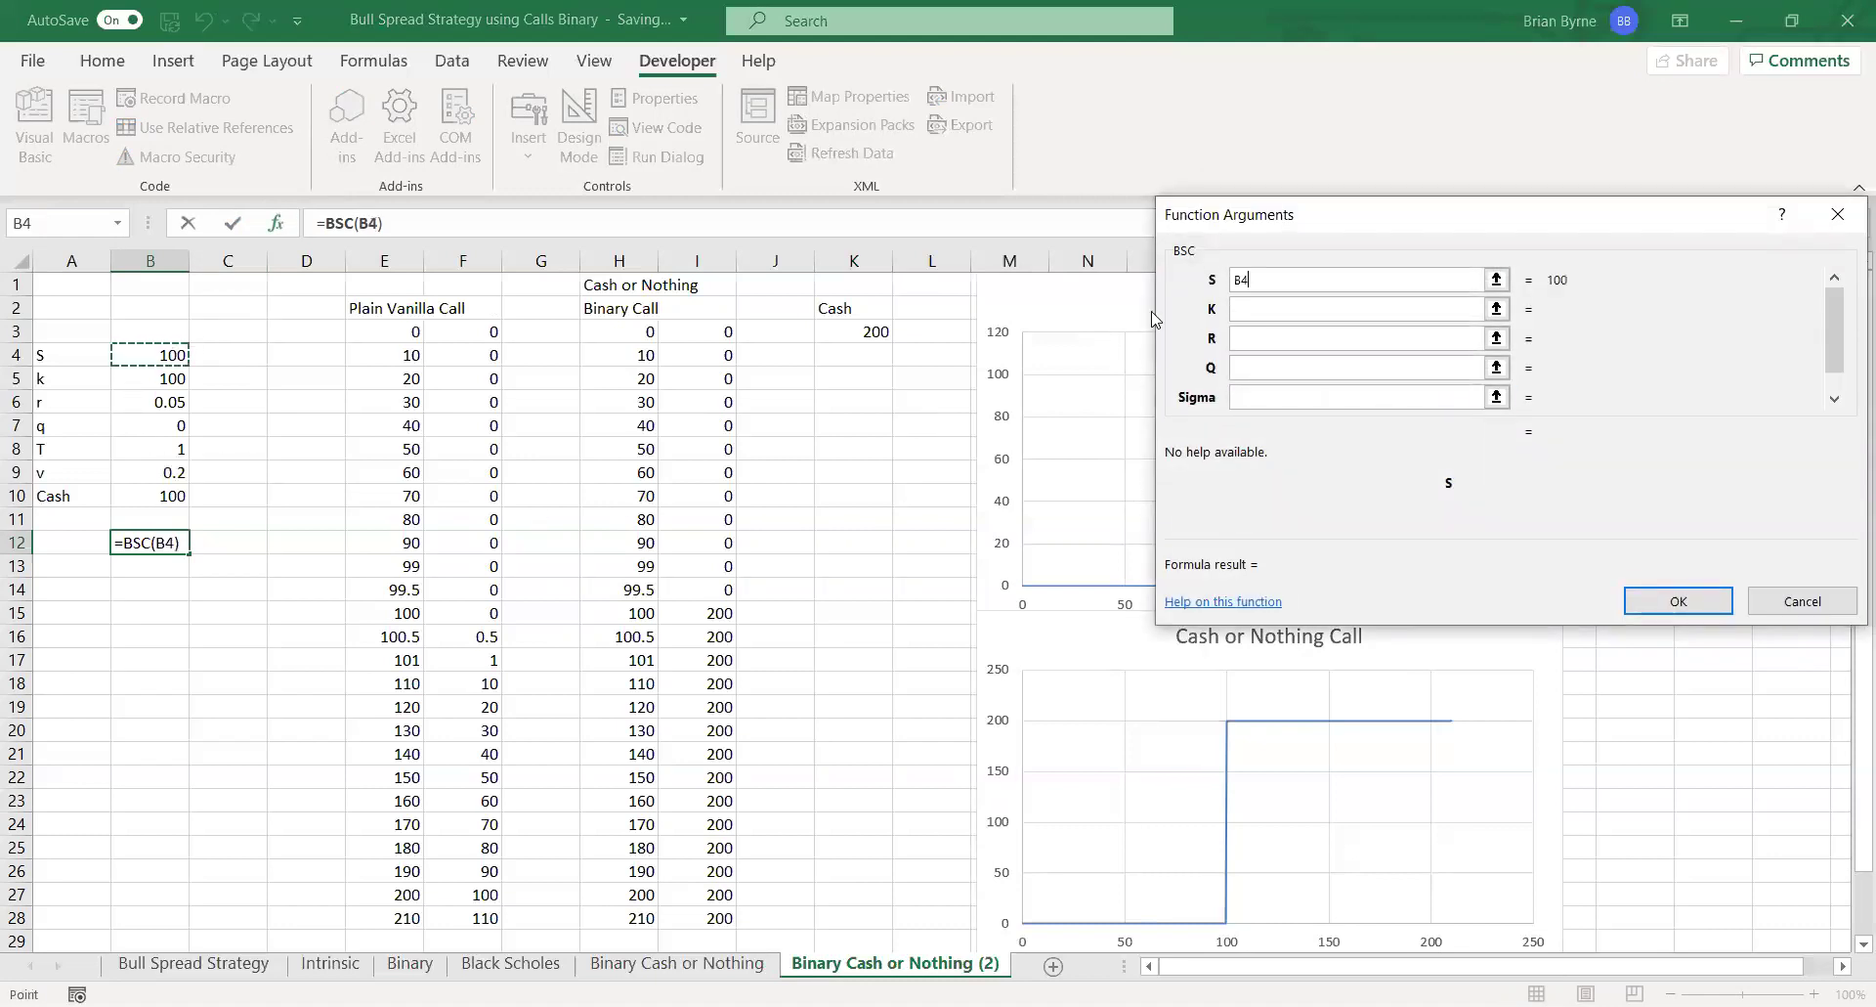
{"action": "left_click", "coordinate": [1254, 313]}
{"action": "left_click_drag", "start_coordinate": [1357, 225], "coordinate": [505, 273]}
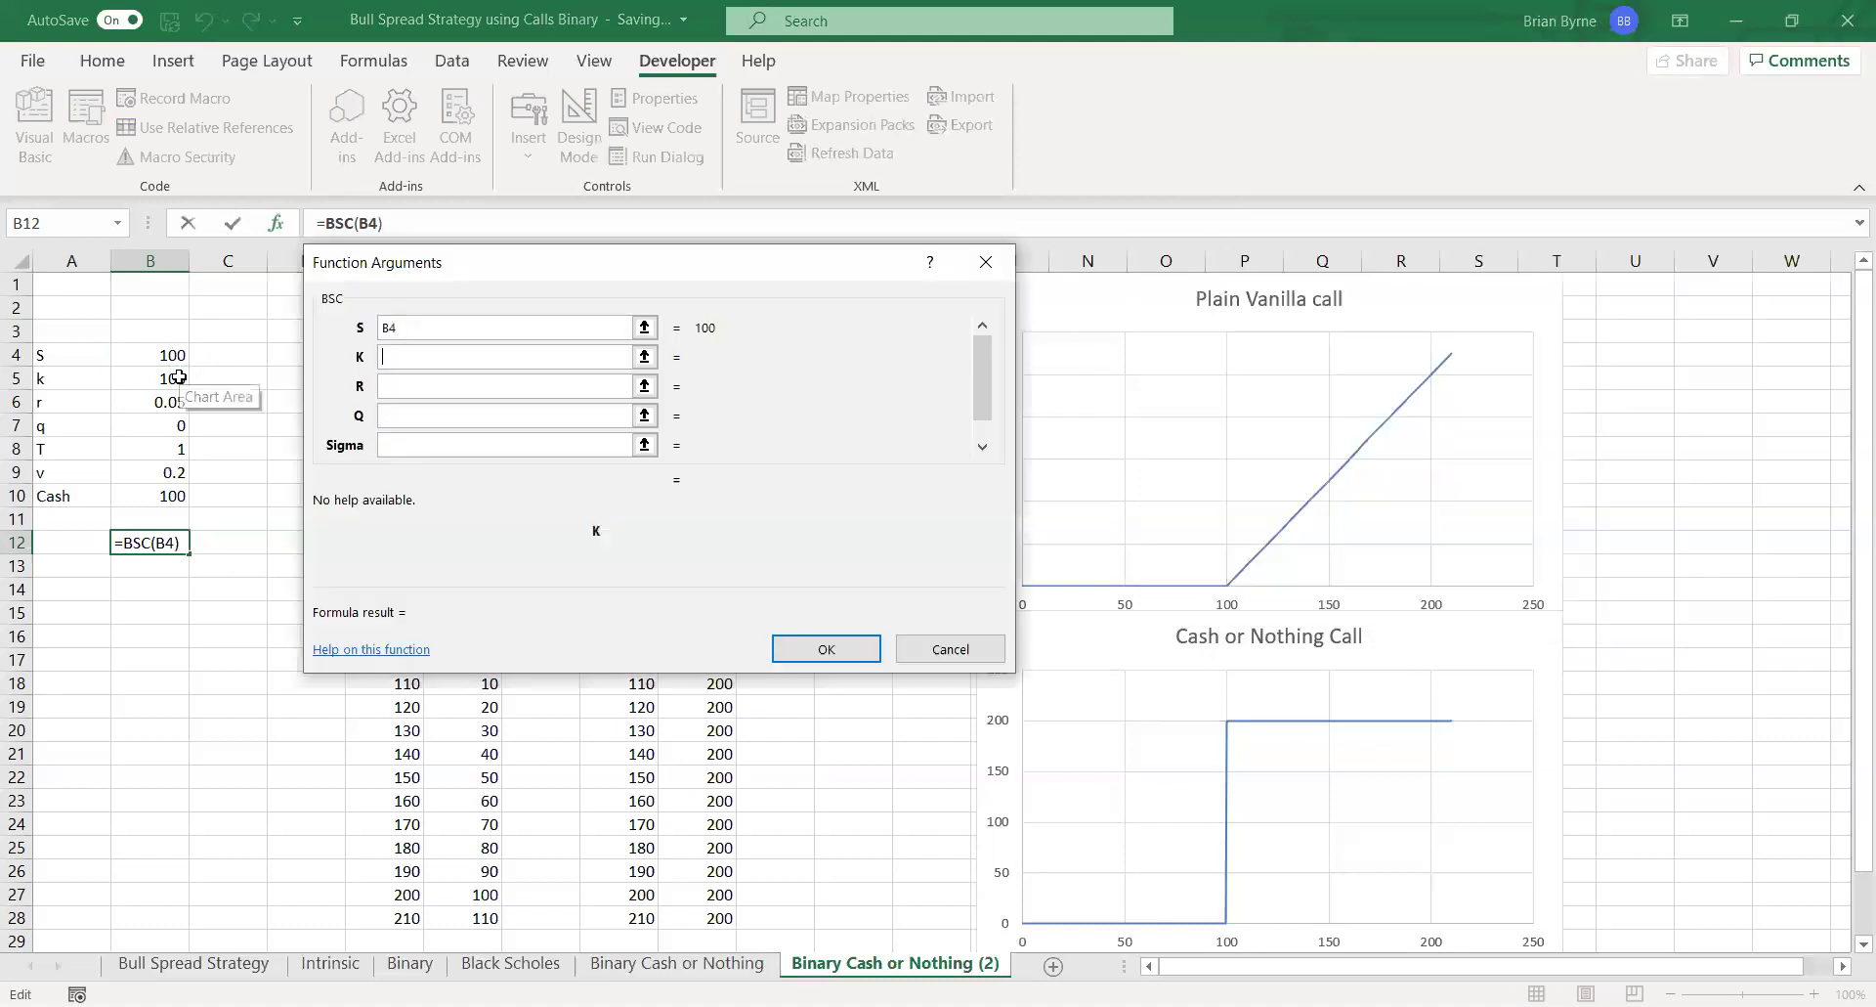
{"action": "left_click", "coordinate": [166, 378]}
- Link R, Q and T to B6, B7 and B8, set Sigma to 0.2 and confirm the formula
{"action": "left_click", "coordinate": [404, 383]}
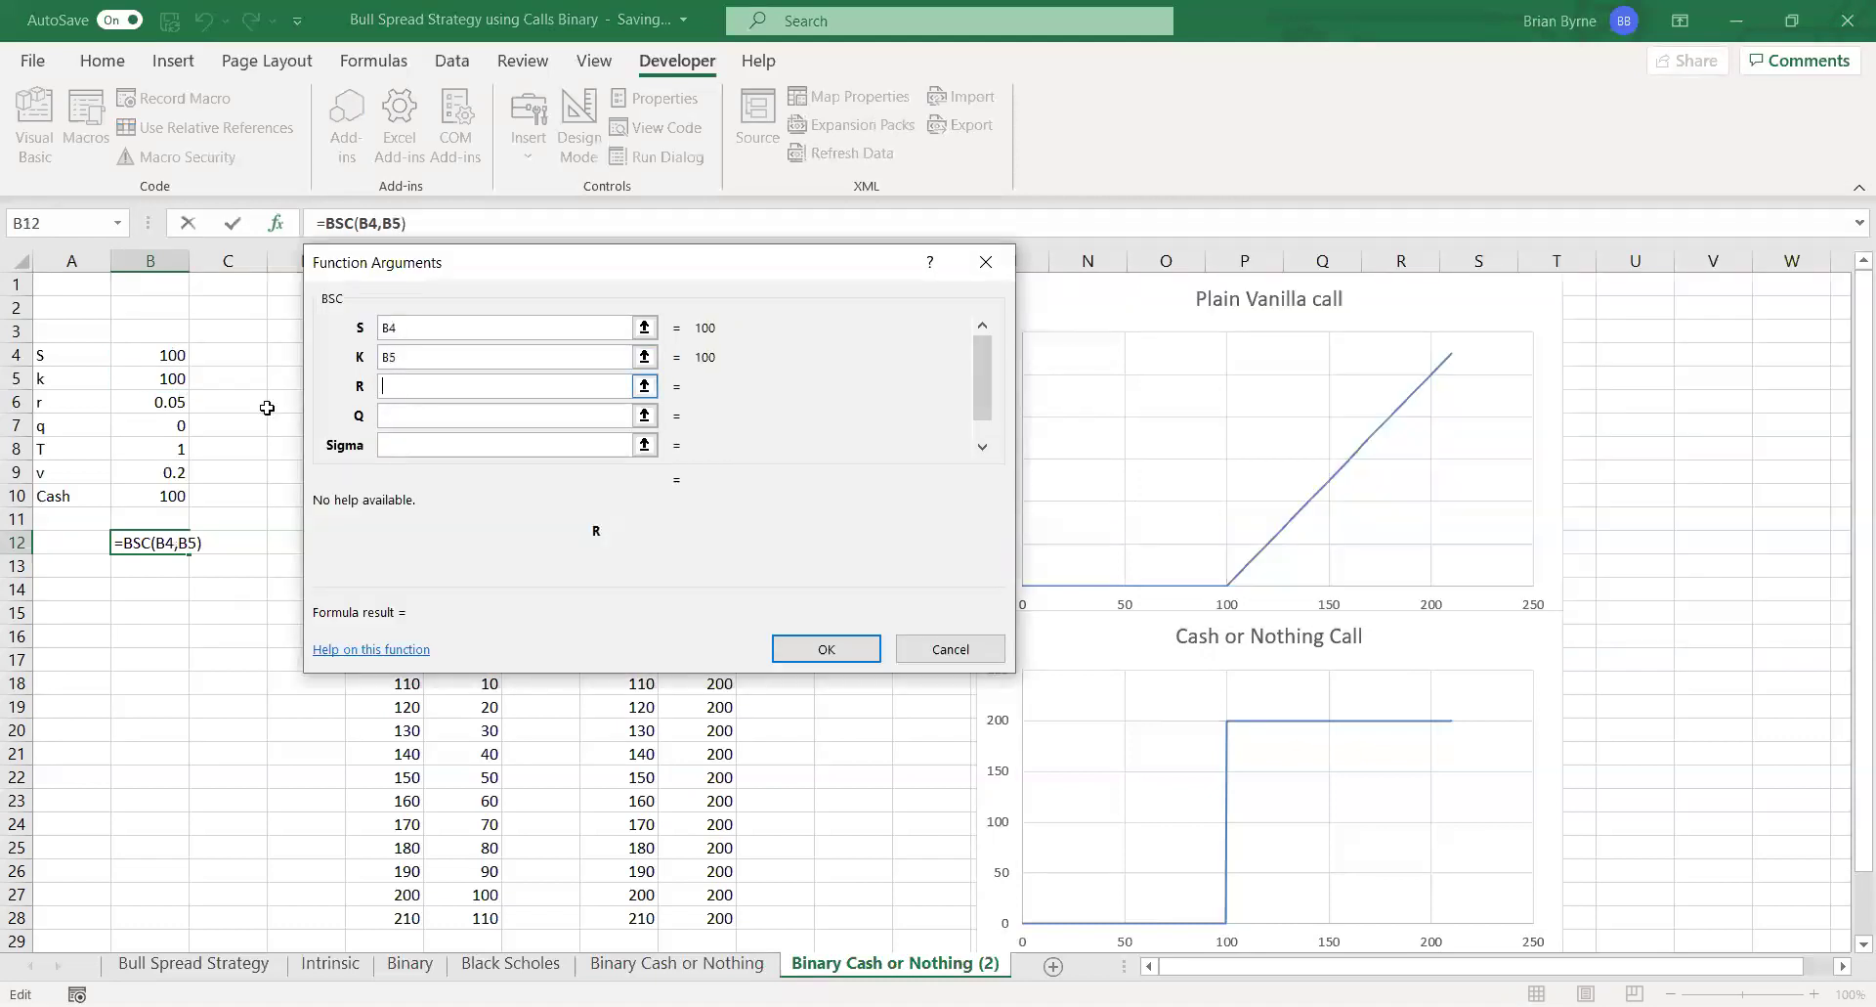
{"action": "left_click", "coordinate": [168, 403]}
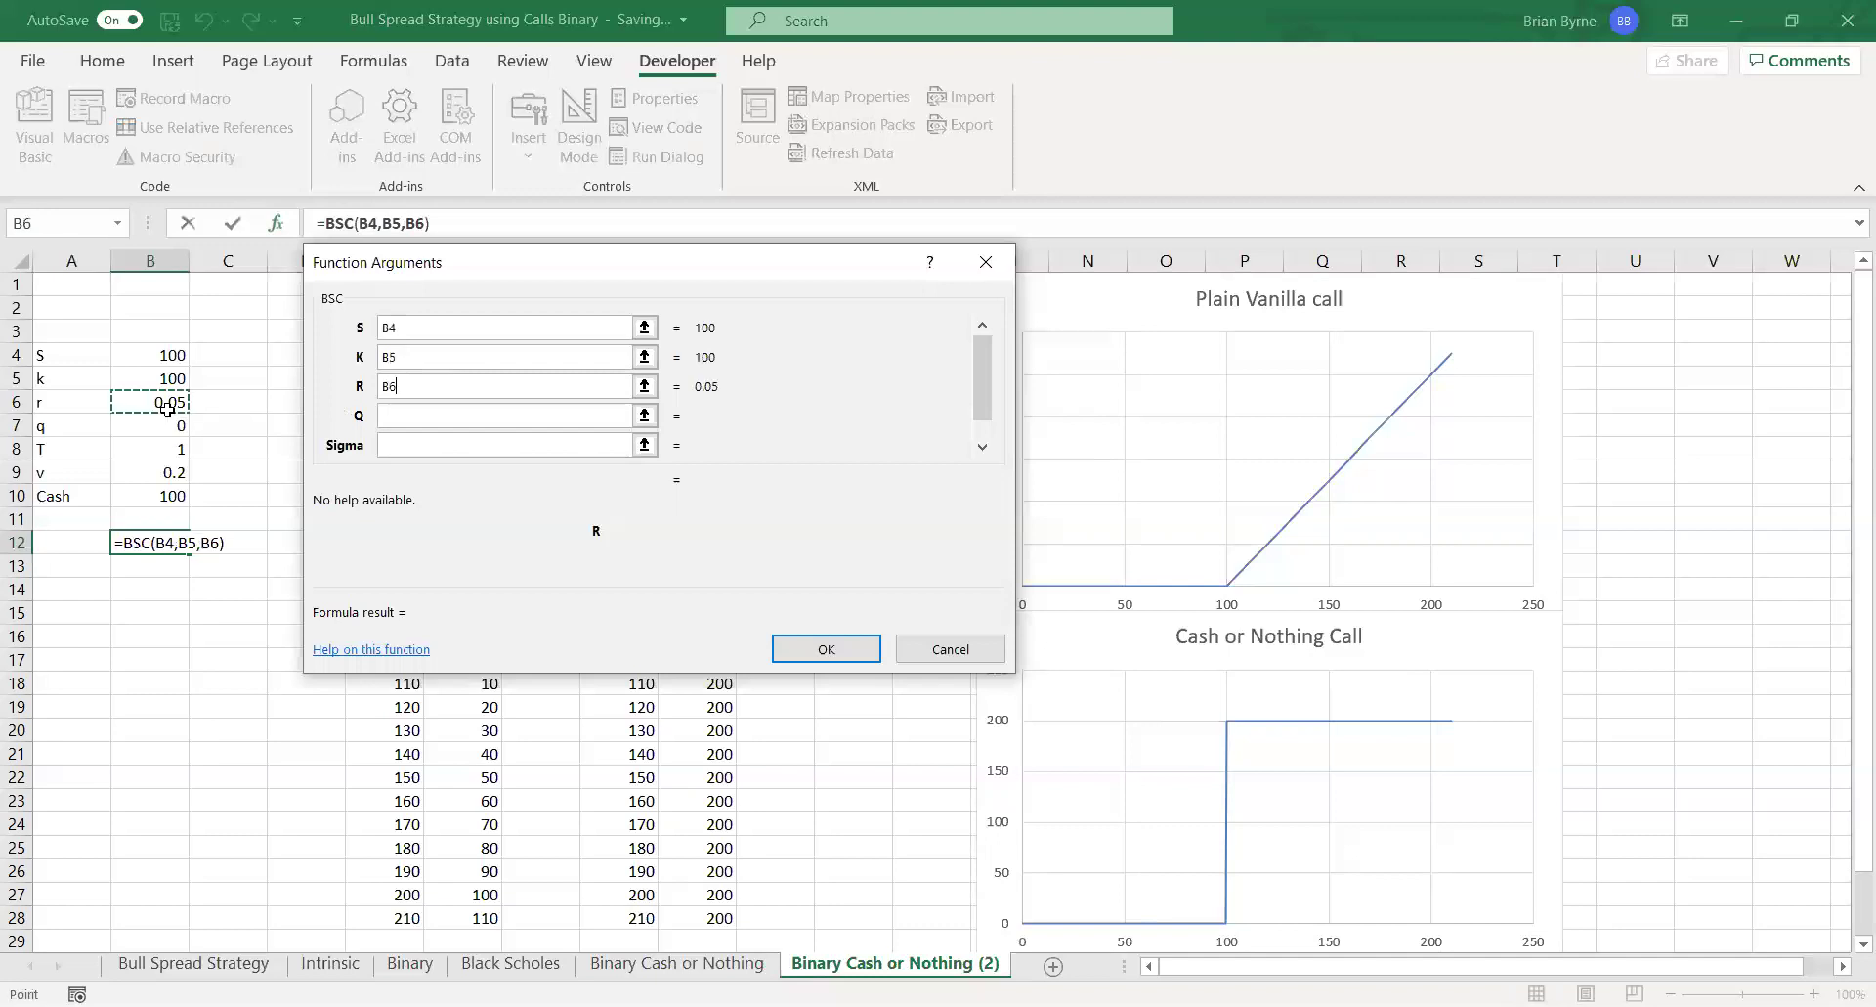
{"action": "left_click", "coordinate": [416, 416]}
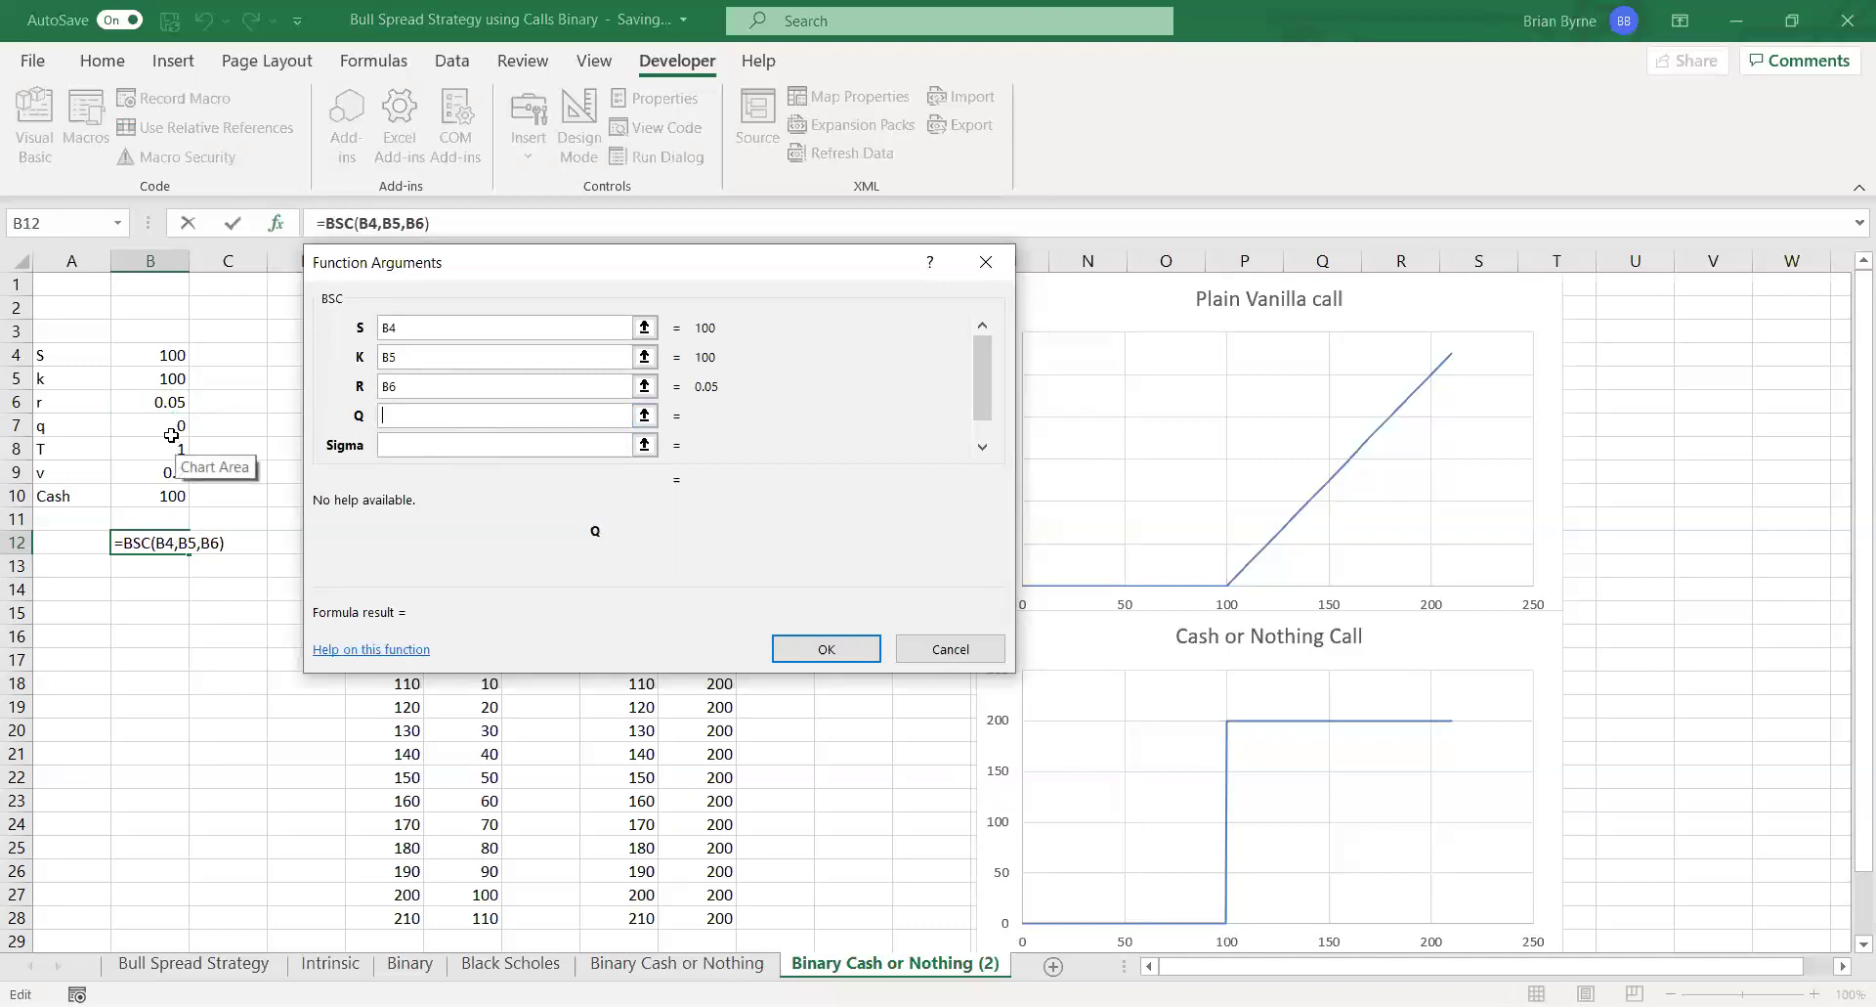
{"action": "left_click", "coordinate": [171, 432]}
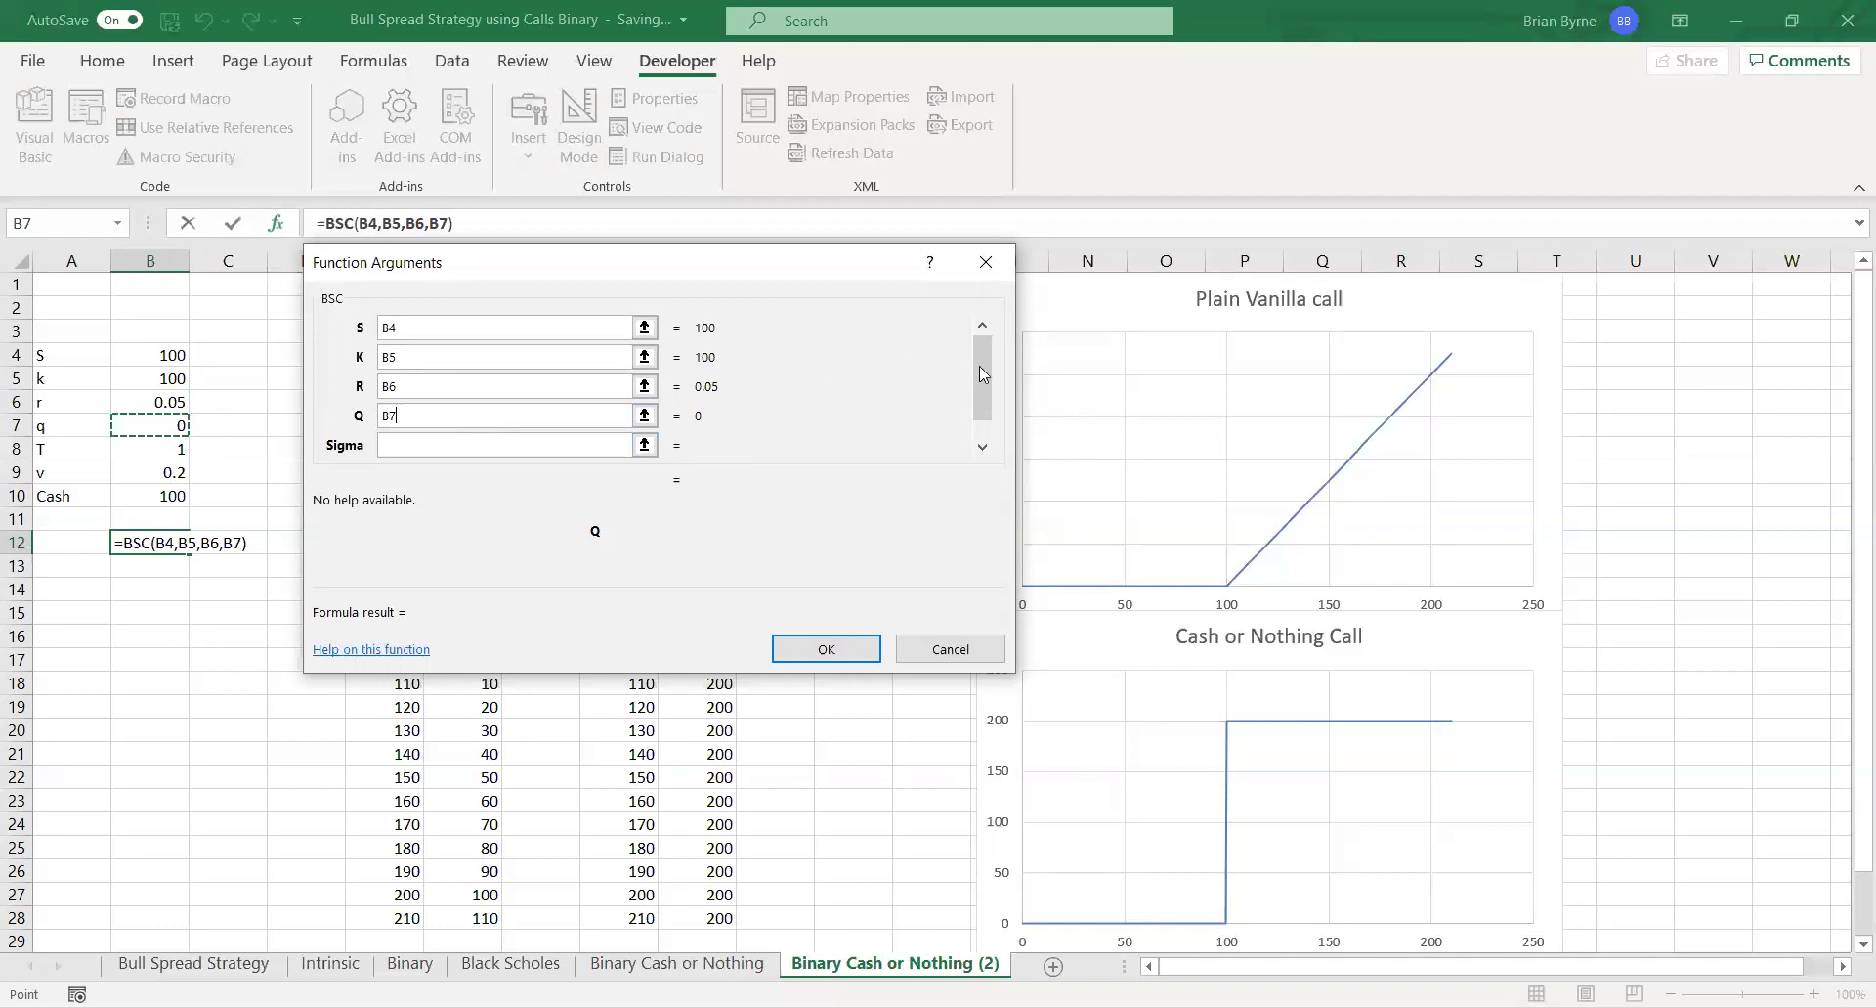
{"action": "left_click_drag", "start_coordinate": [979, 365], "coordinate": [980, 403]}
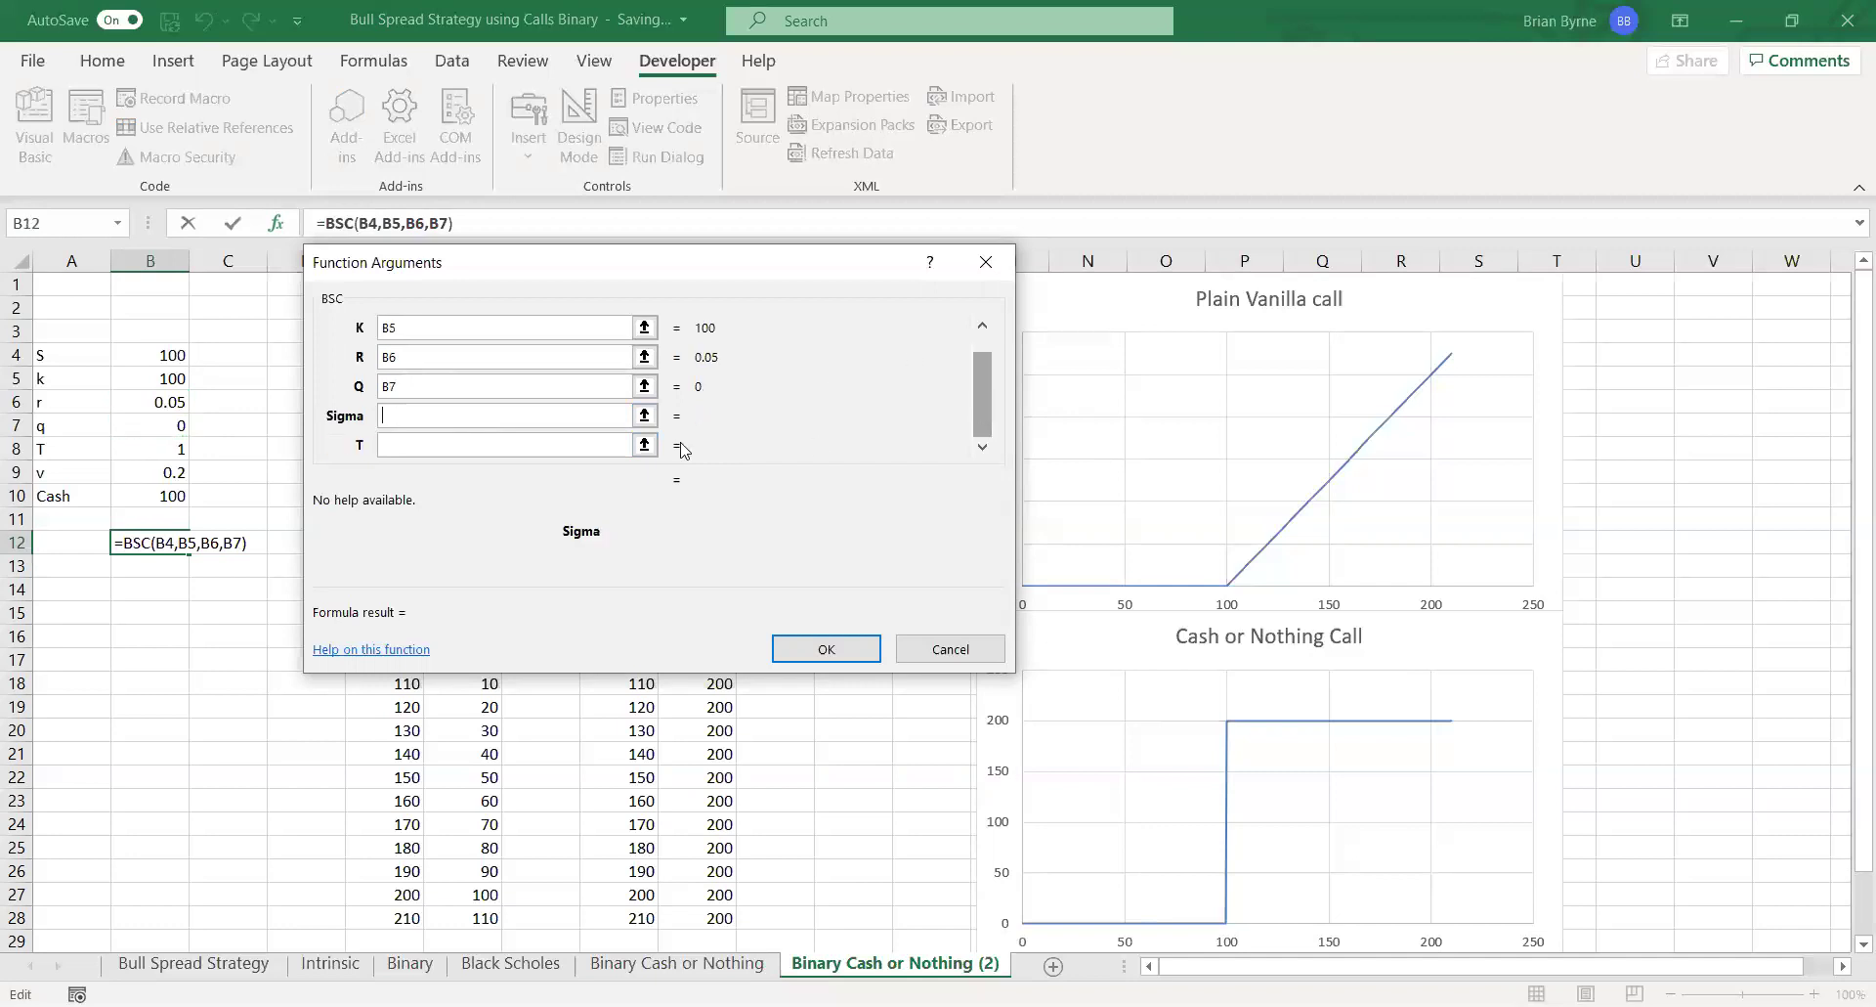
{"action": "left_click", "coordinate": [449, 447]}
{"action": "left_click", "coordinate": [186, 449]}
{"action": "left_click", "coordinate": [412, 418]}
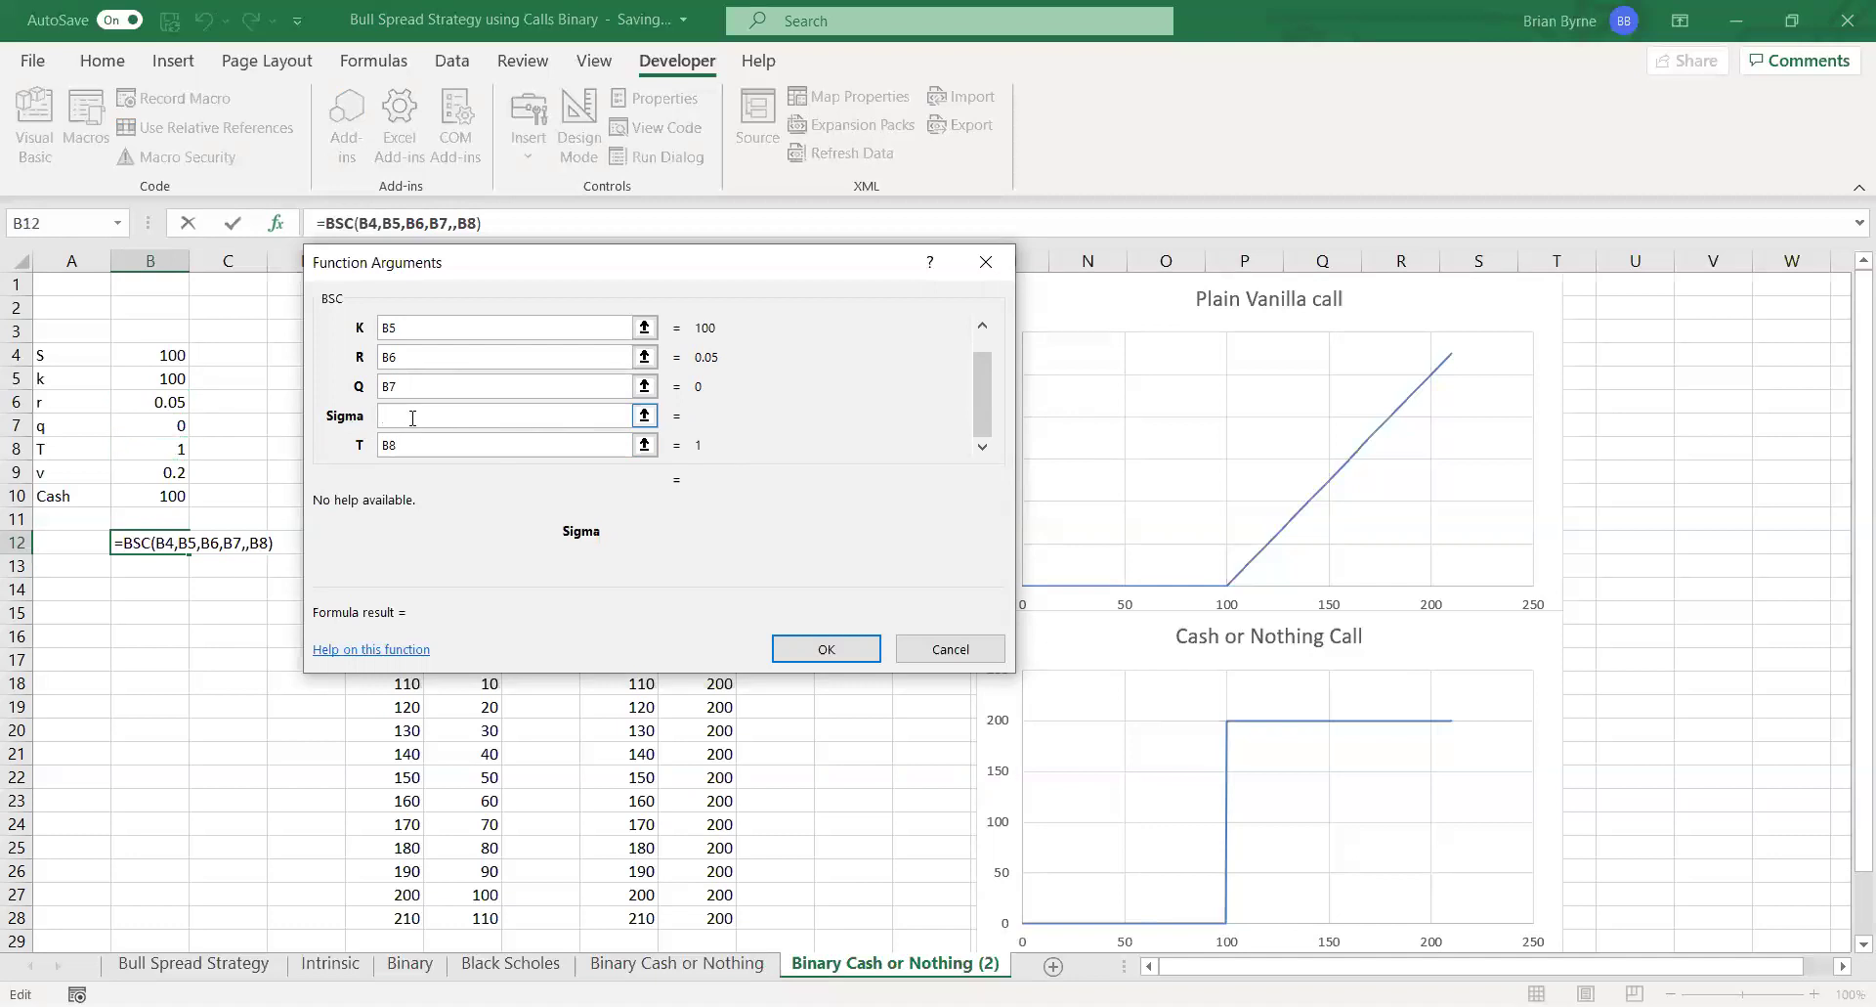
{"action": "type", "text": "0.2"}
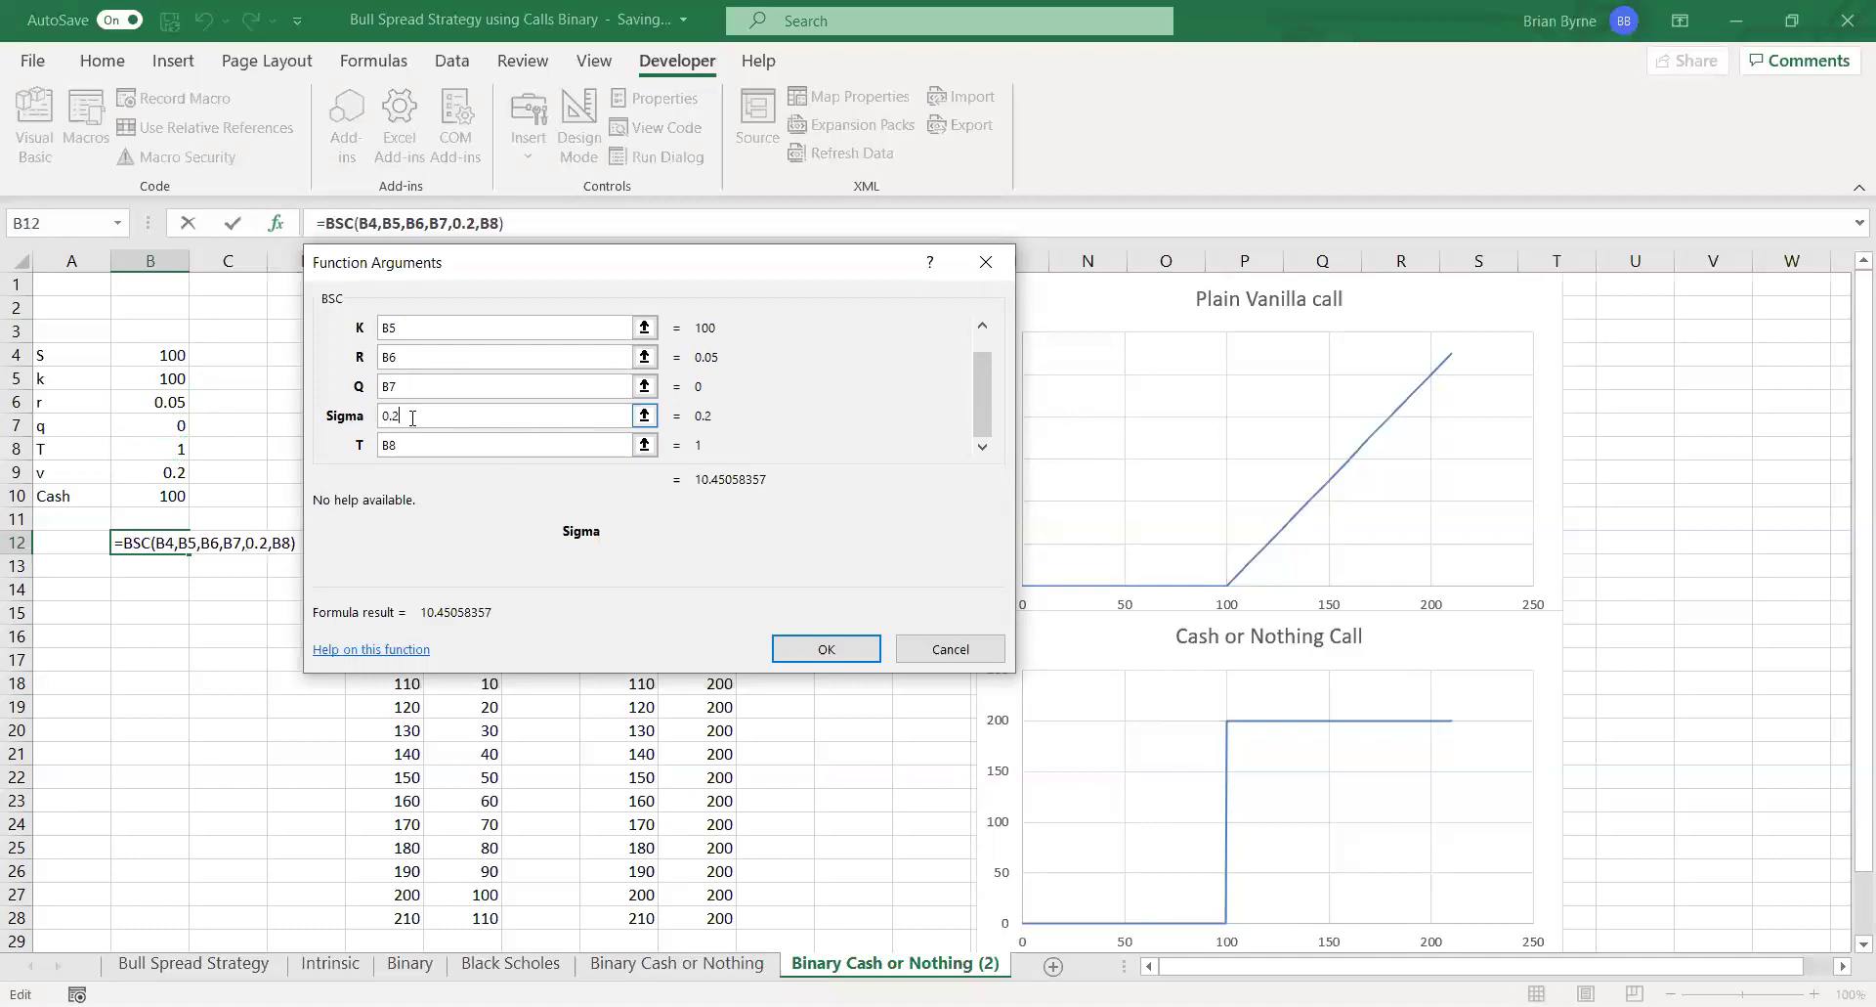
{"action": "key", "text": "Return"}
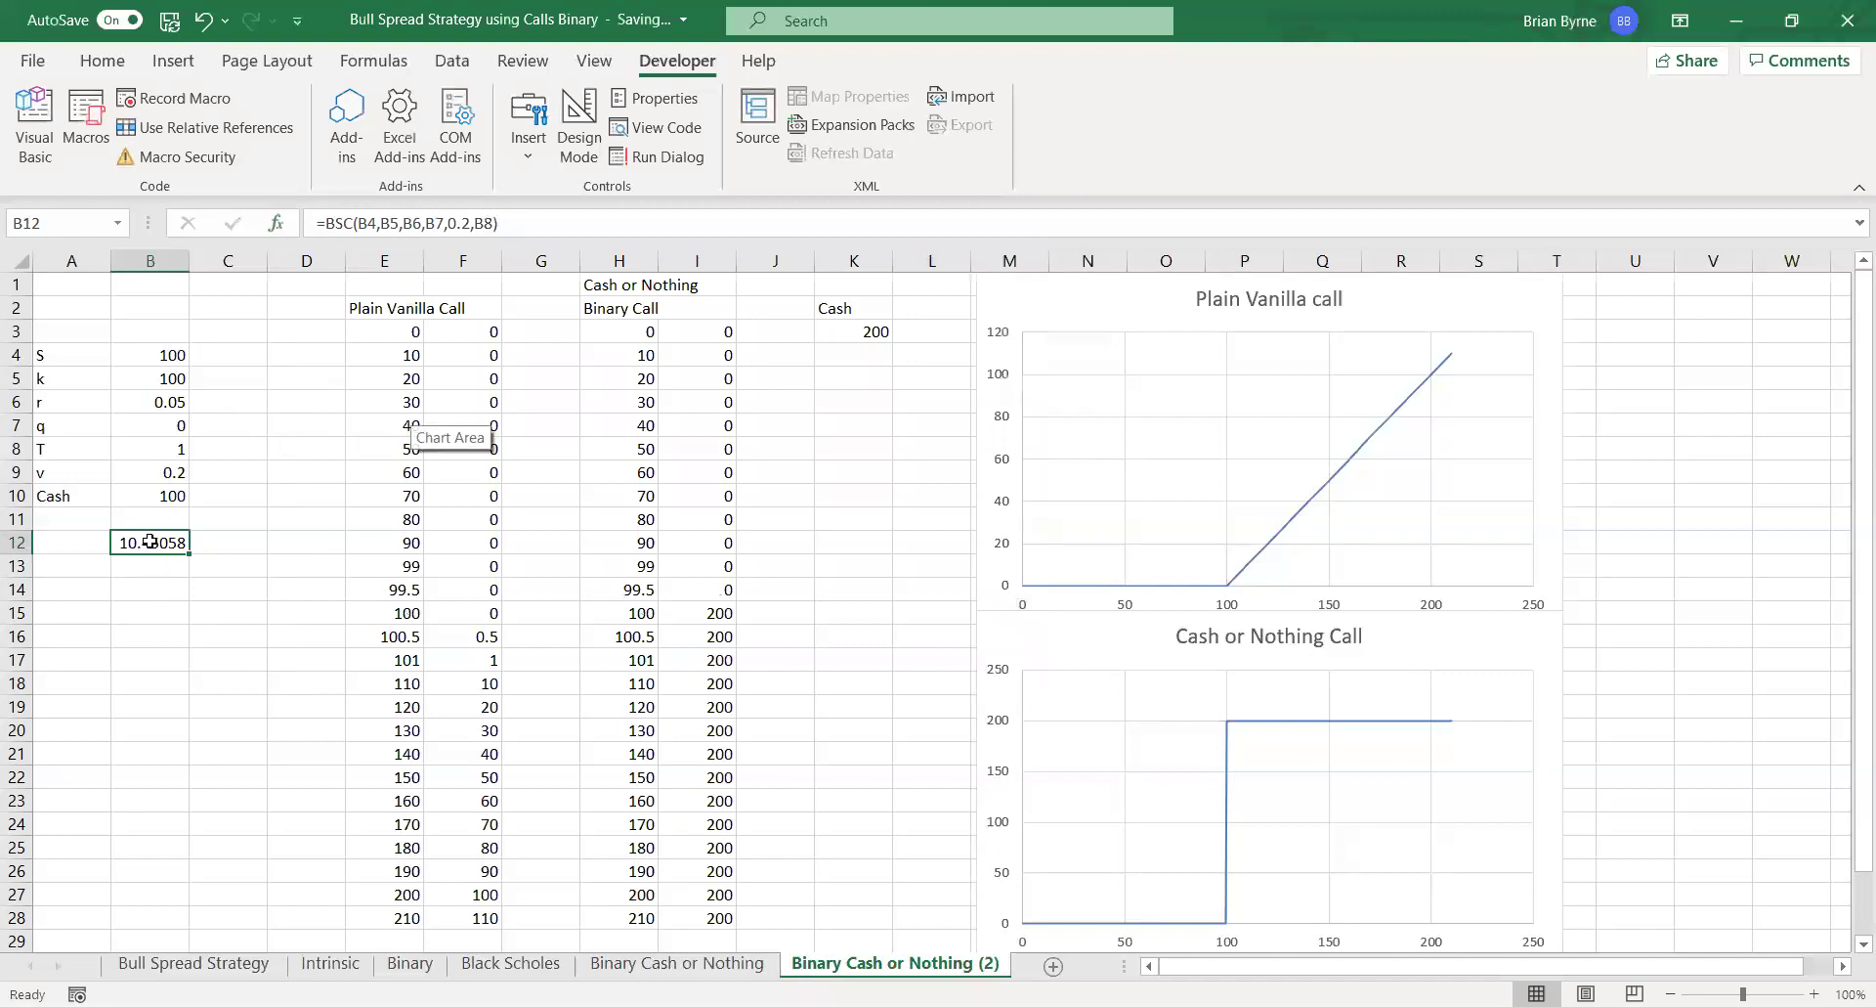
{"action": "left_click", "coordinate": [233, 534]}
{"action": "double_click", "coordinate": [233, 534]}
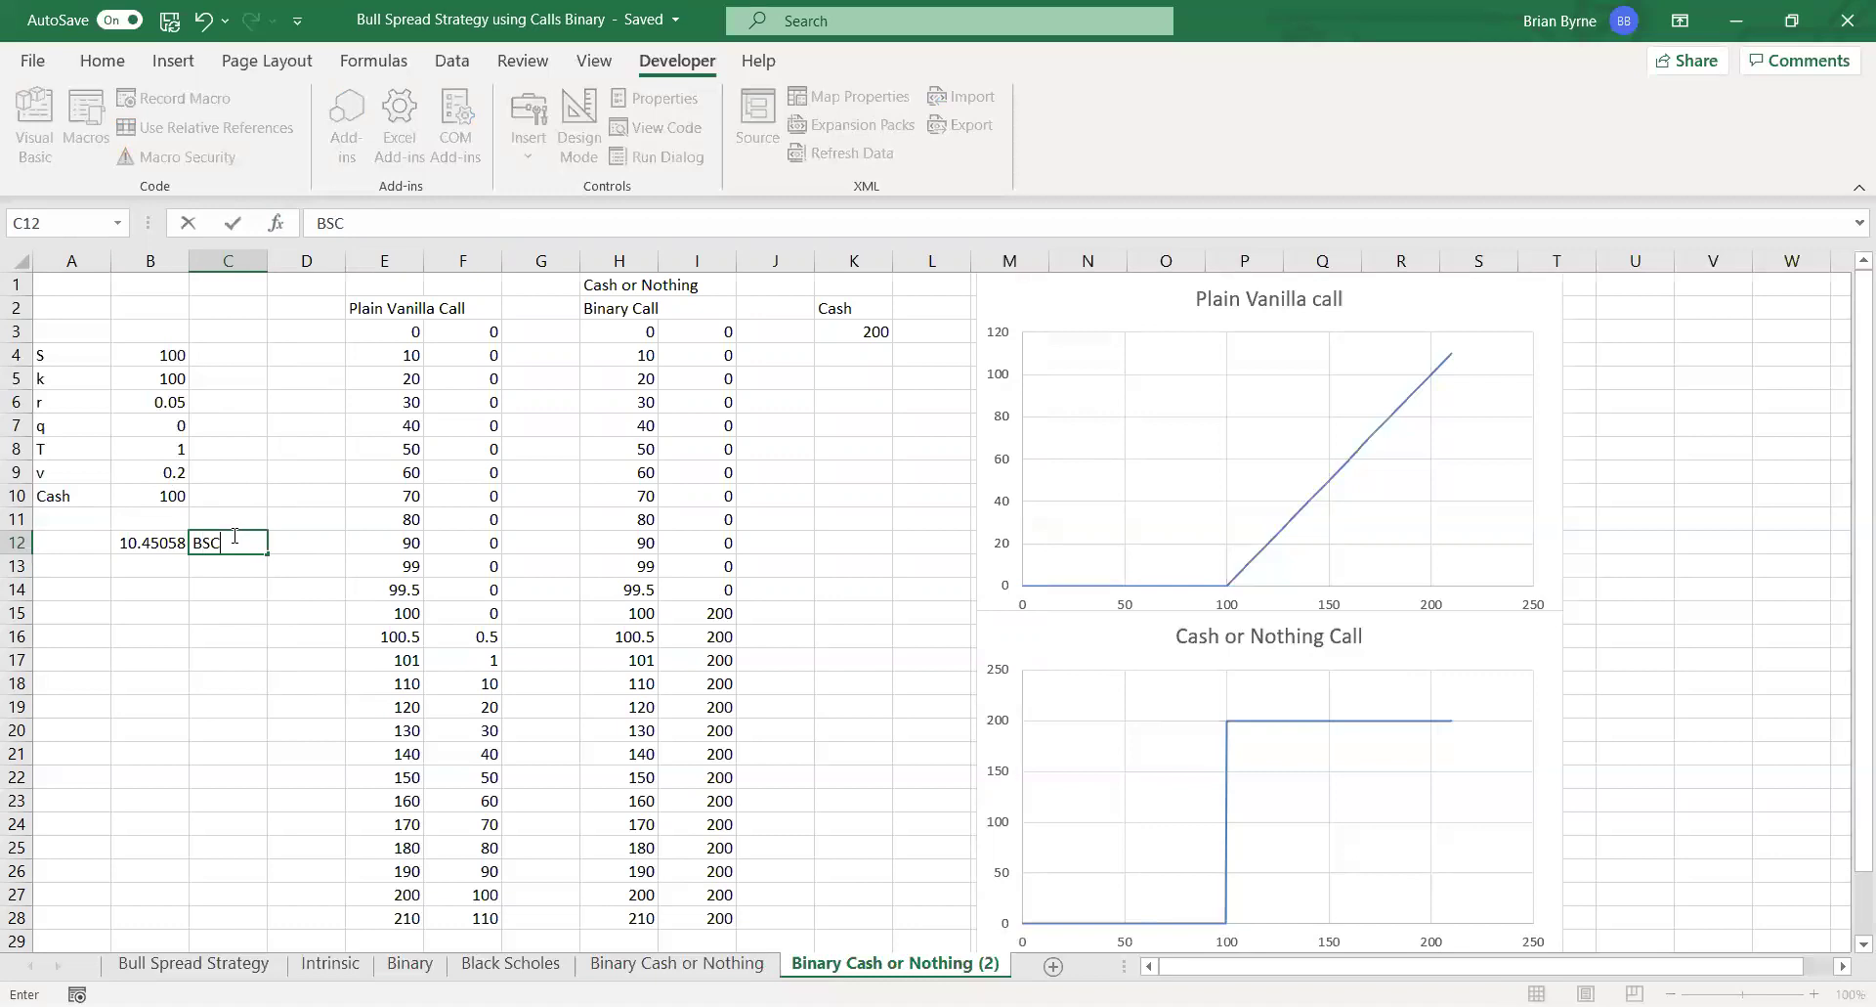
- Enter the labels BSC in C12 and CashorNothing in C14, with 0 placed in B14
{"action": "key", "text": "Return"}
{"action": "key", "text": "Return"}
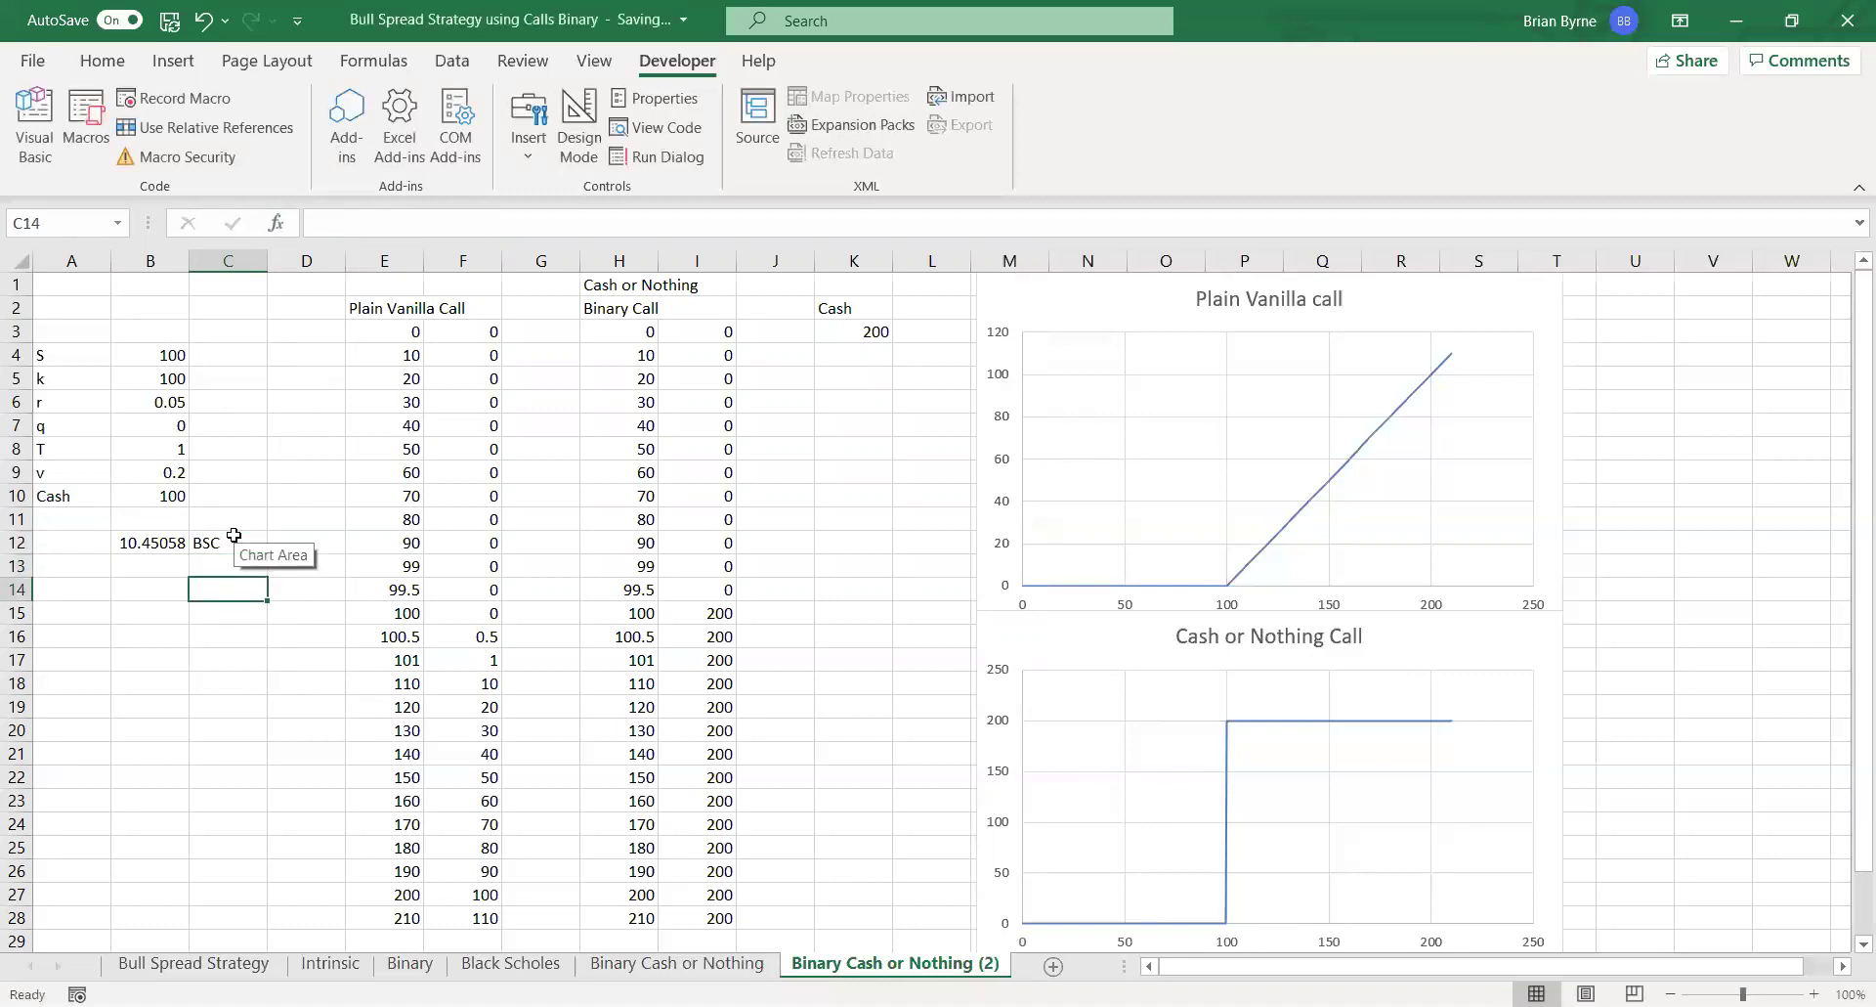
{"action": "key", "text": "Left"}
{"action": "type", "text": "0"}
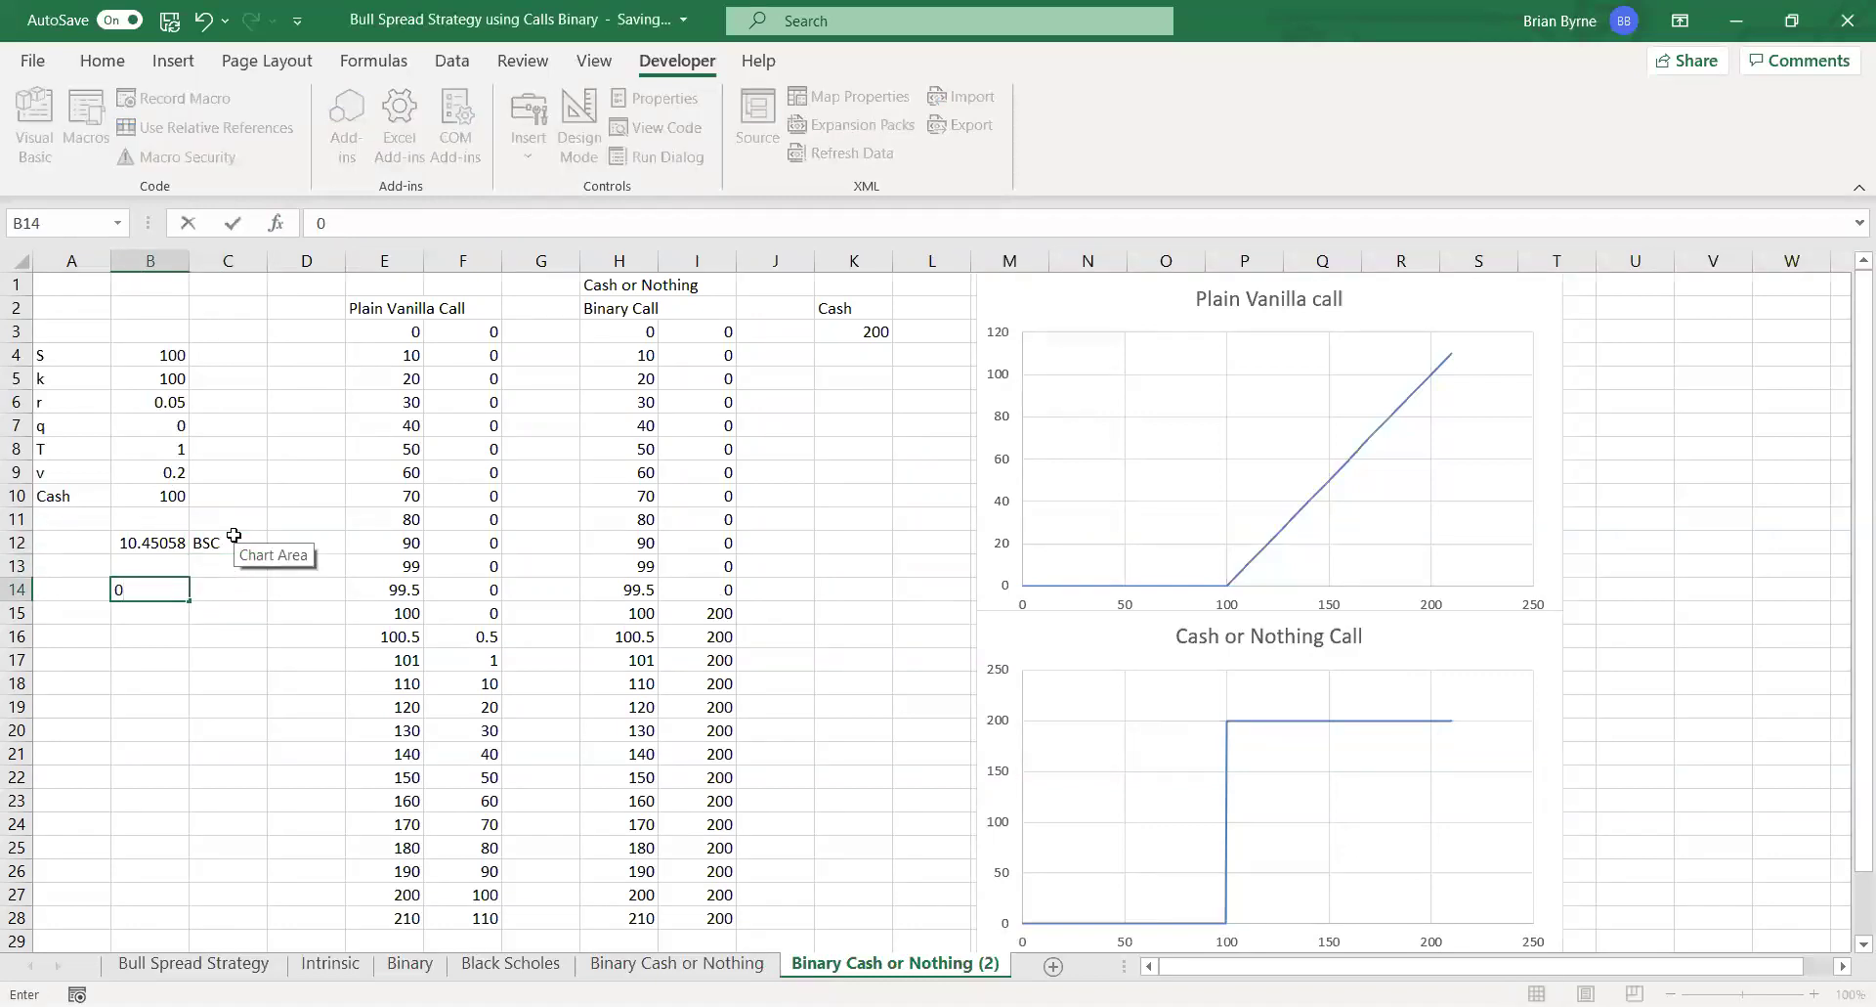
{"action": "key", "text": "Right"}
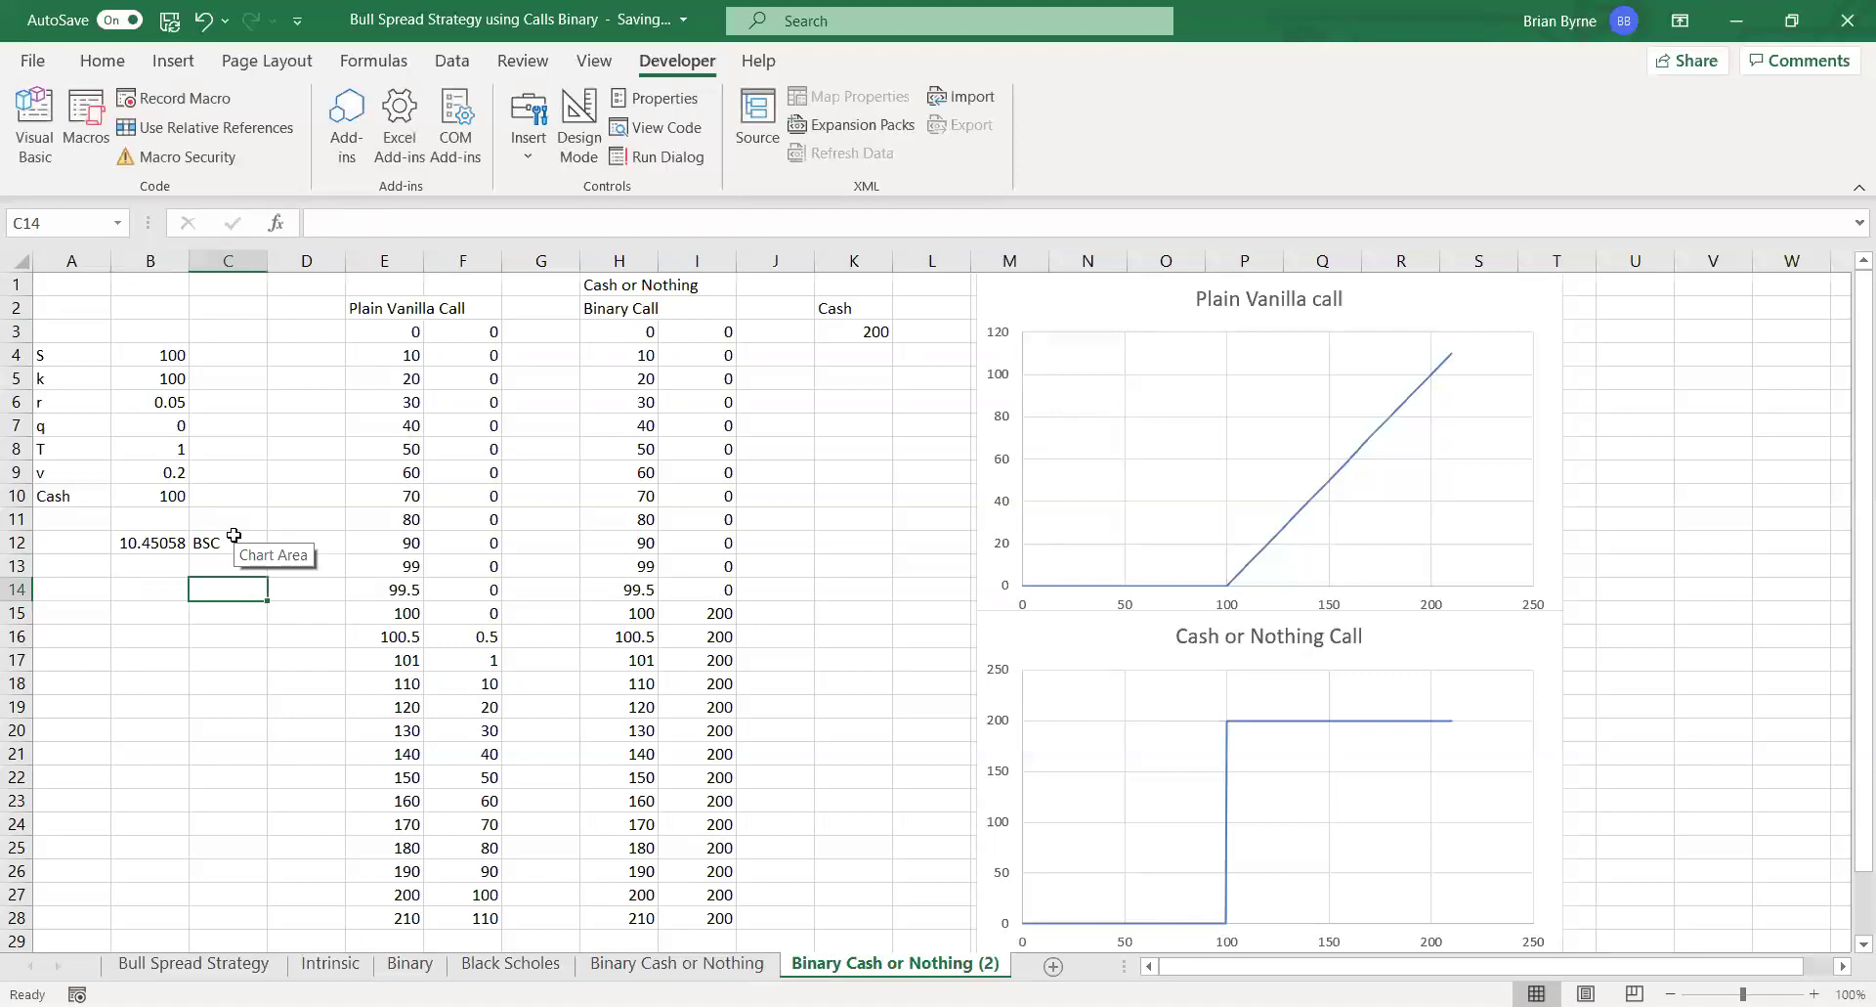
{"action": "type", "text": "Cash"}
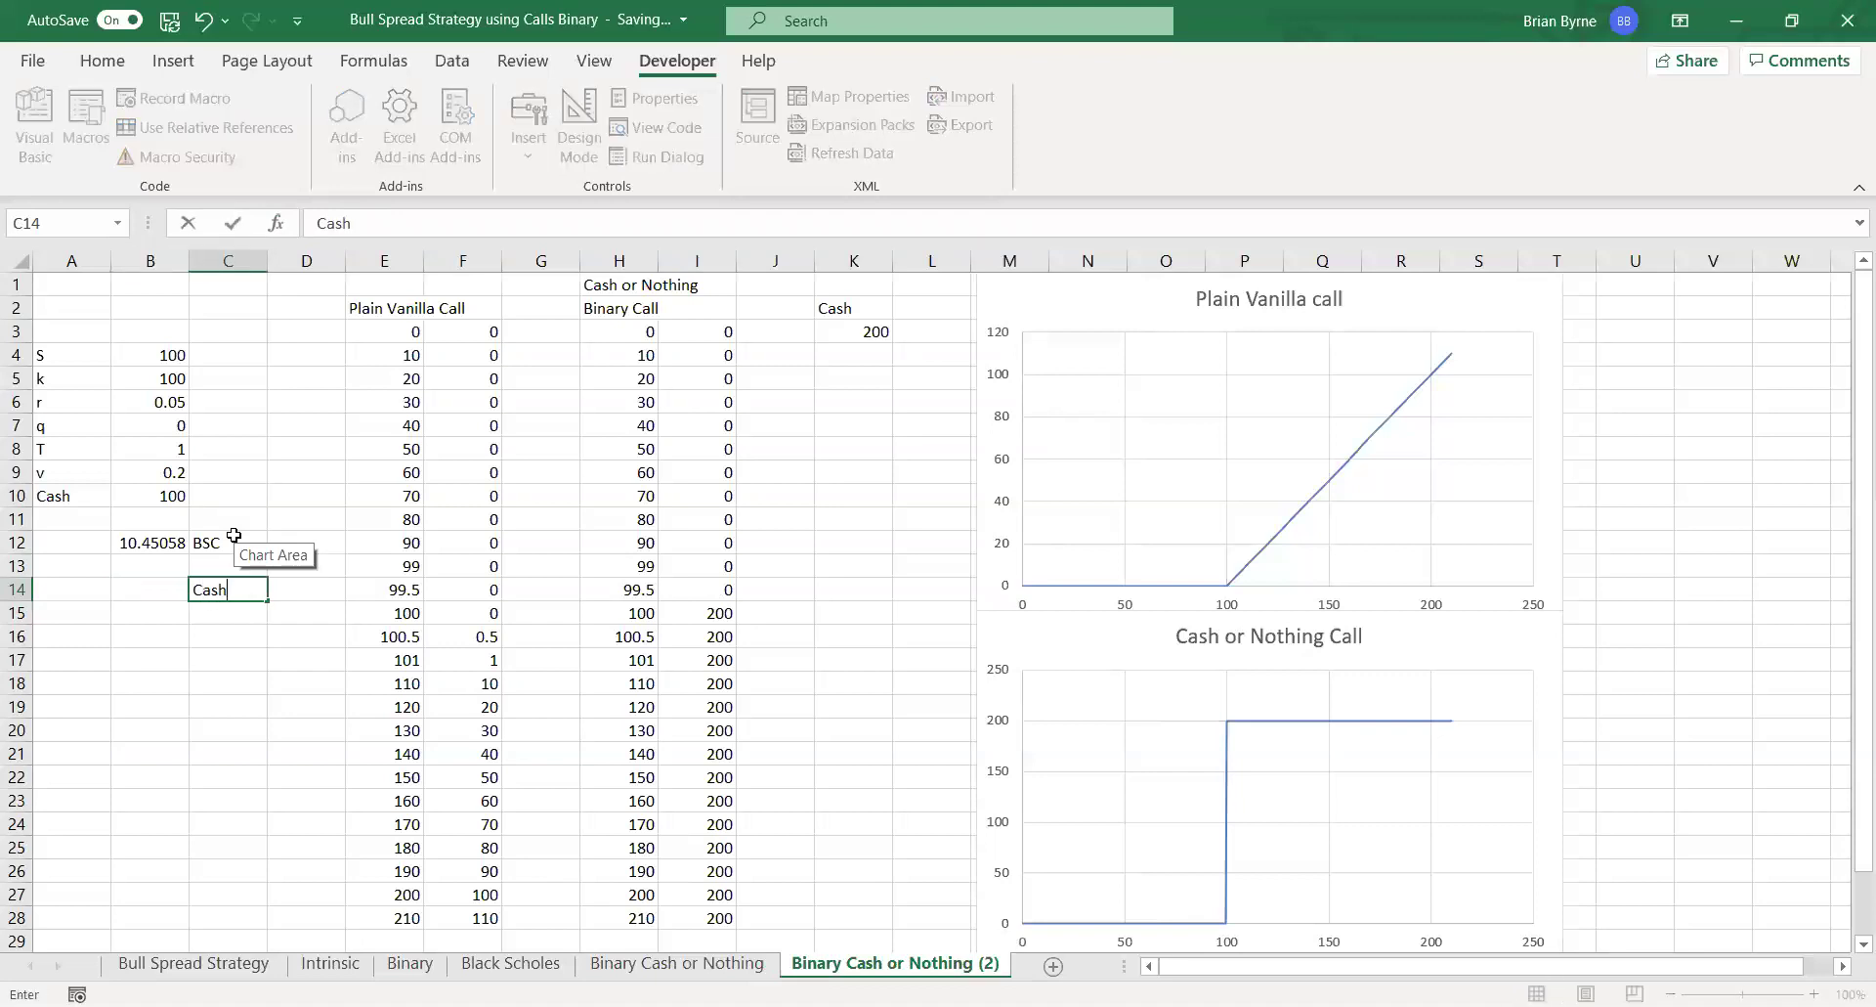
{"action": "type", "text": "orNothing"}
{"action": "key", "text": "Return"}
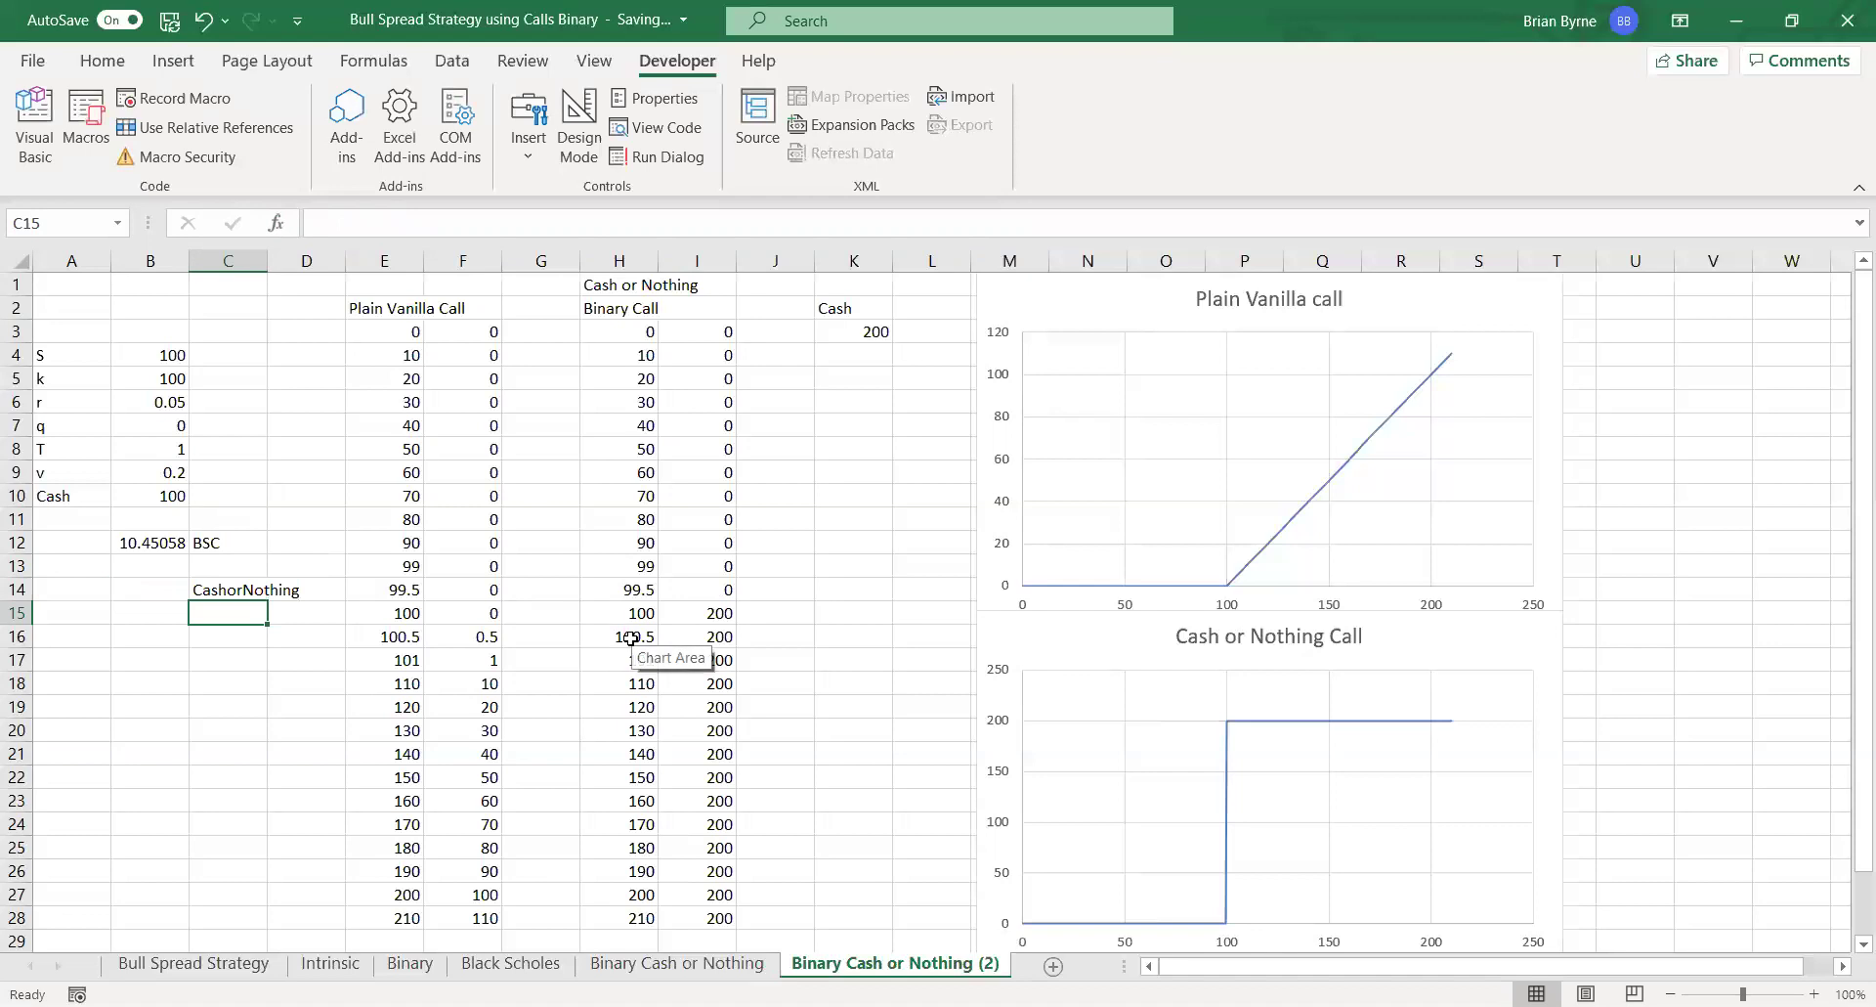
- Start =CashOrNothingCall in B14, linking S, K and T to B4, B5 and B8
{"action": "left_click", "coordinate": [128, 589]}
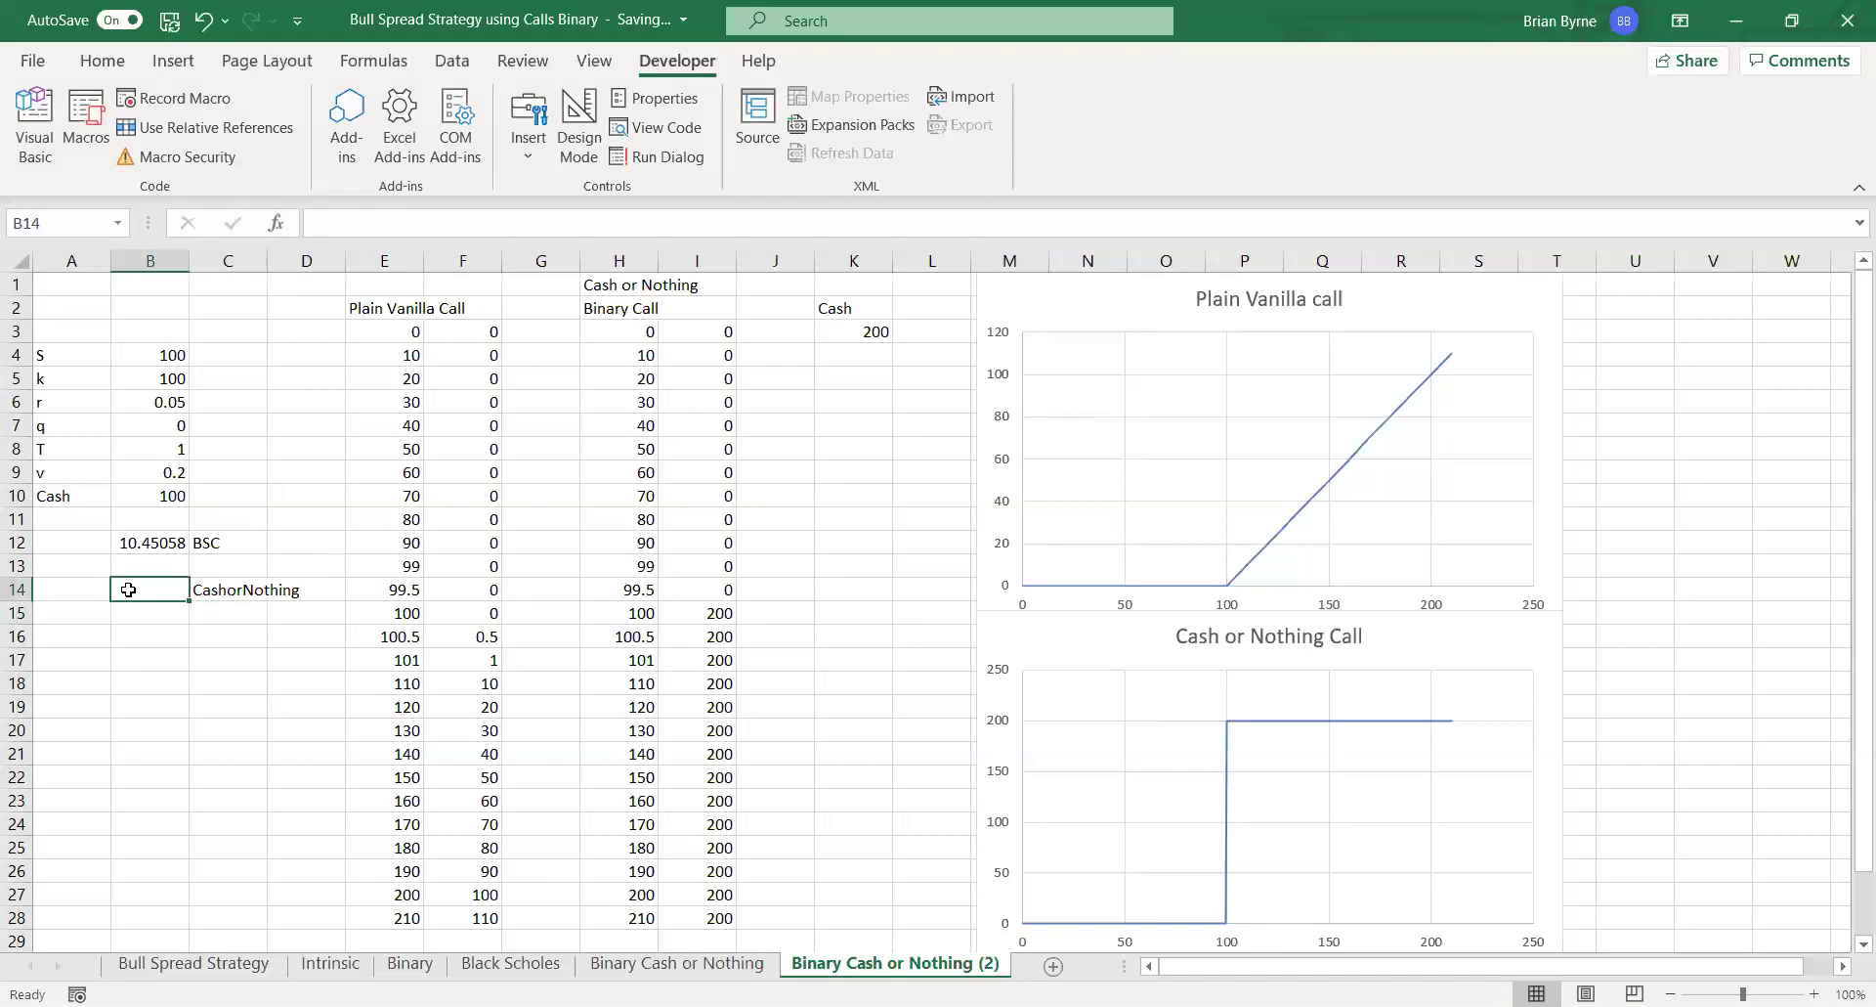
{"action": "type", "text": "=c"}
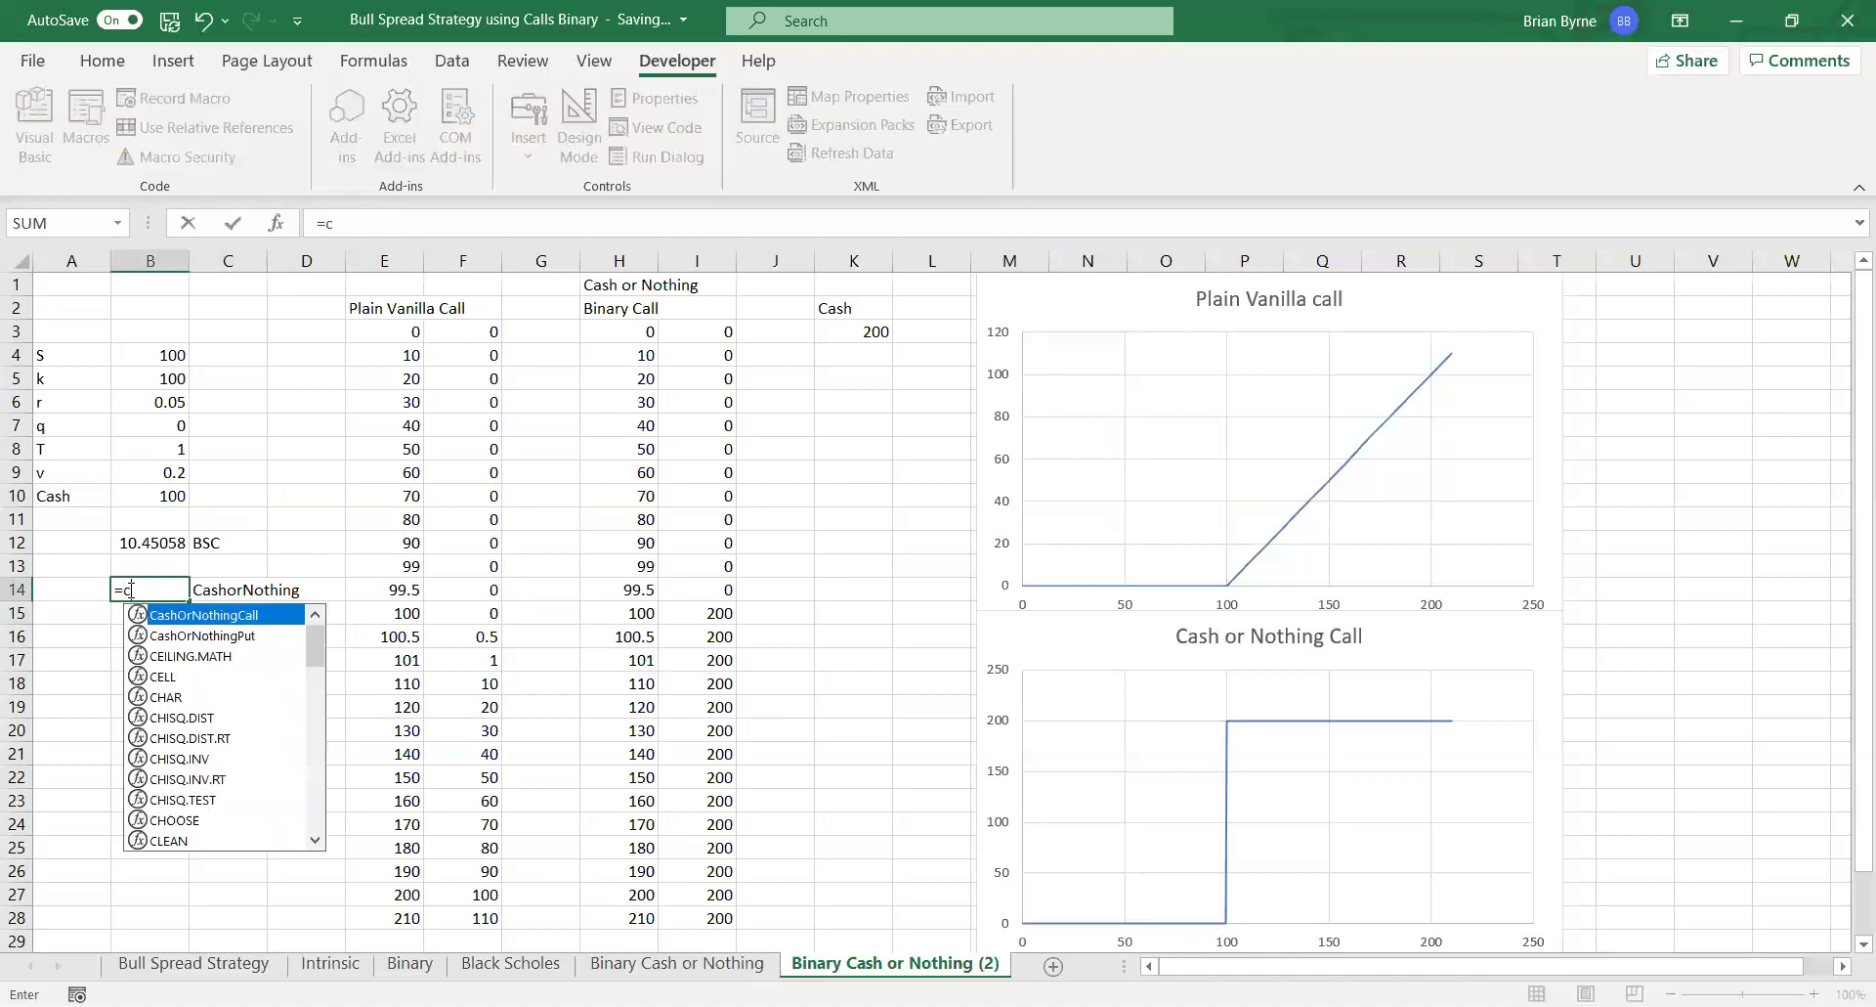
{"action": "type", "text": "as"}
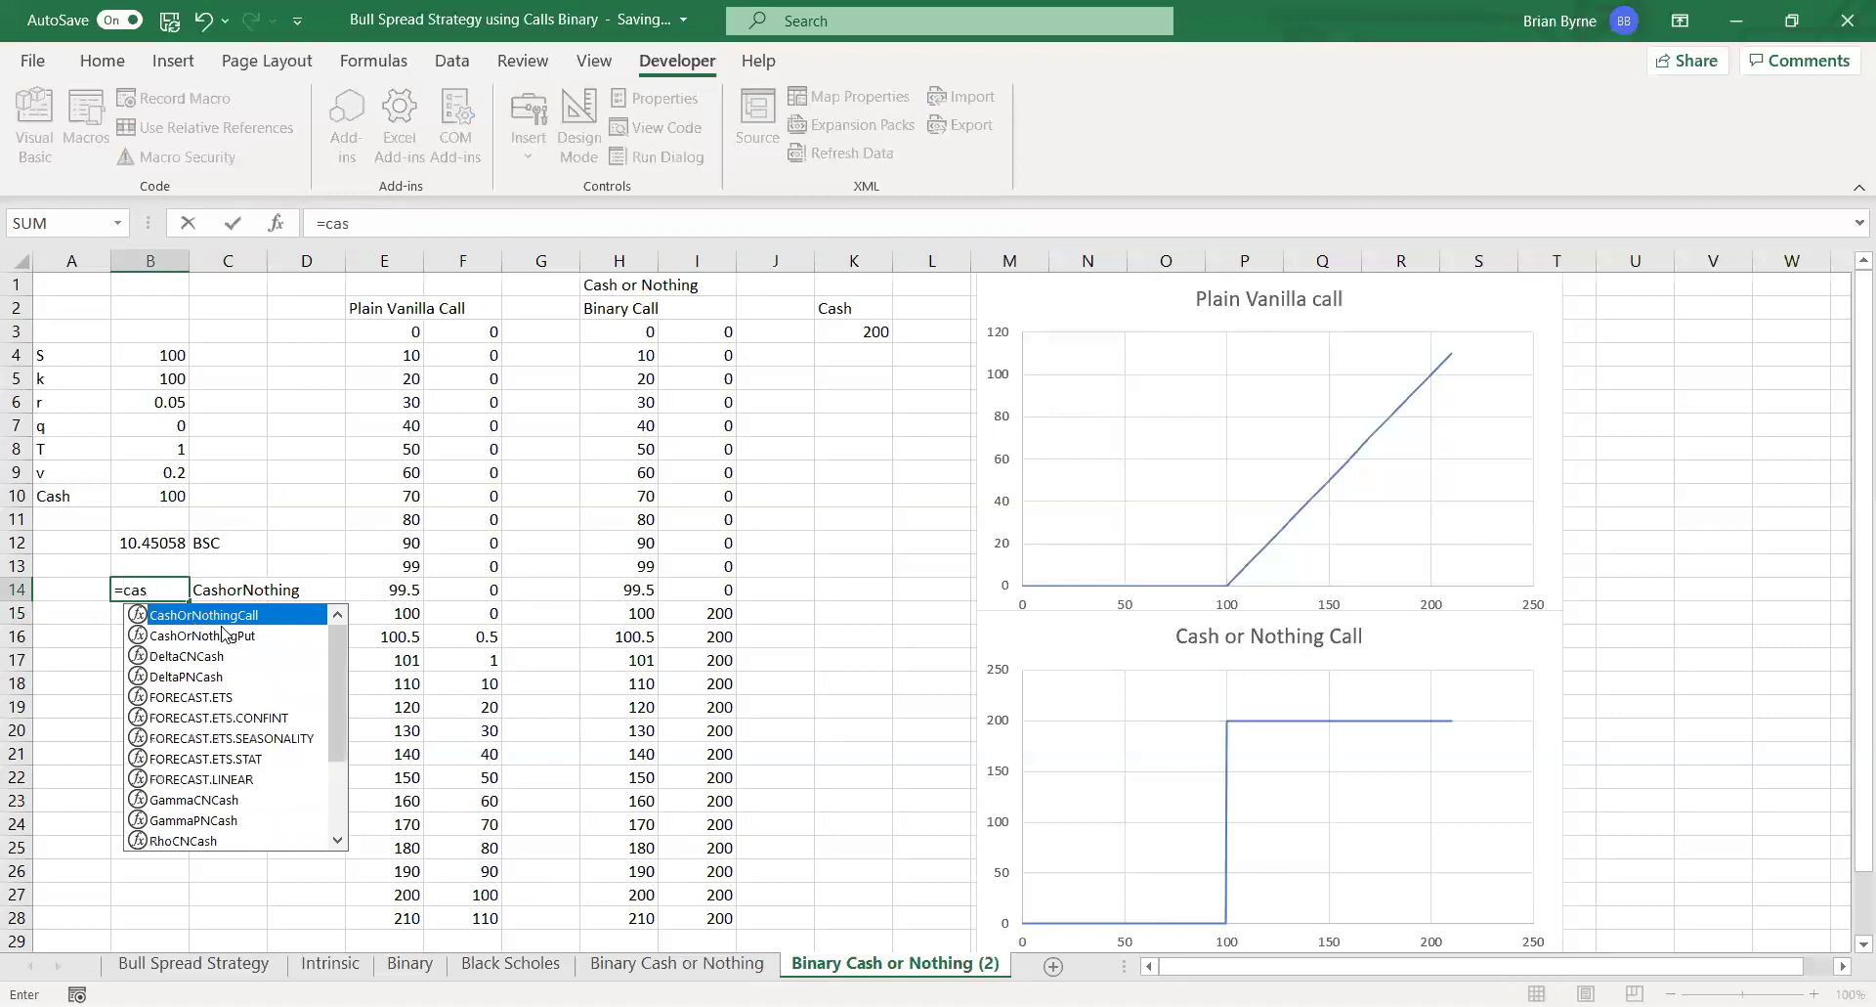
{"action": "key", "text": "Tab"}
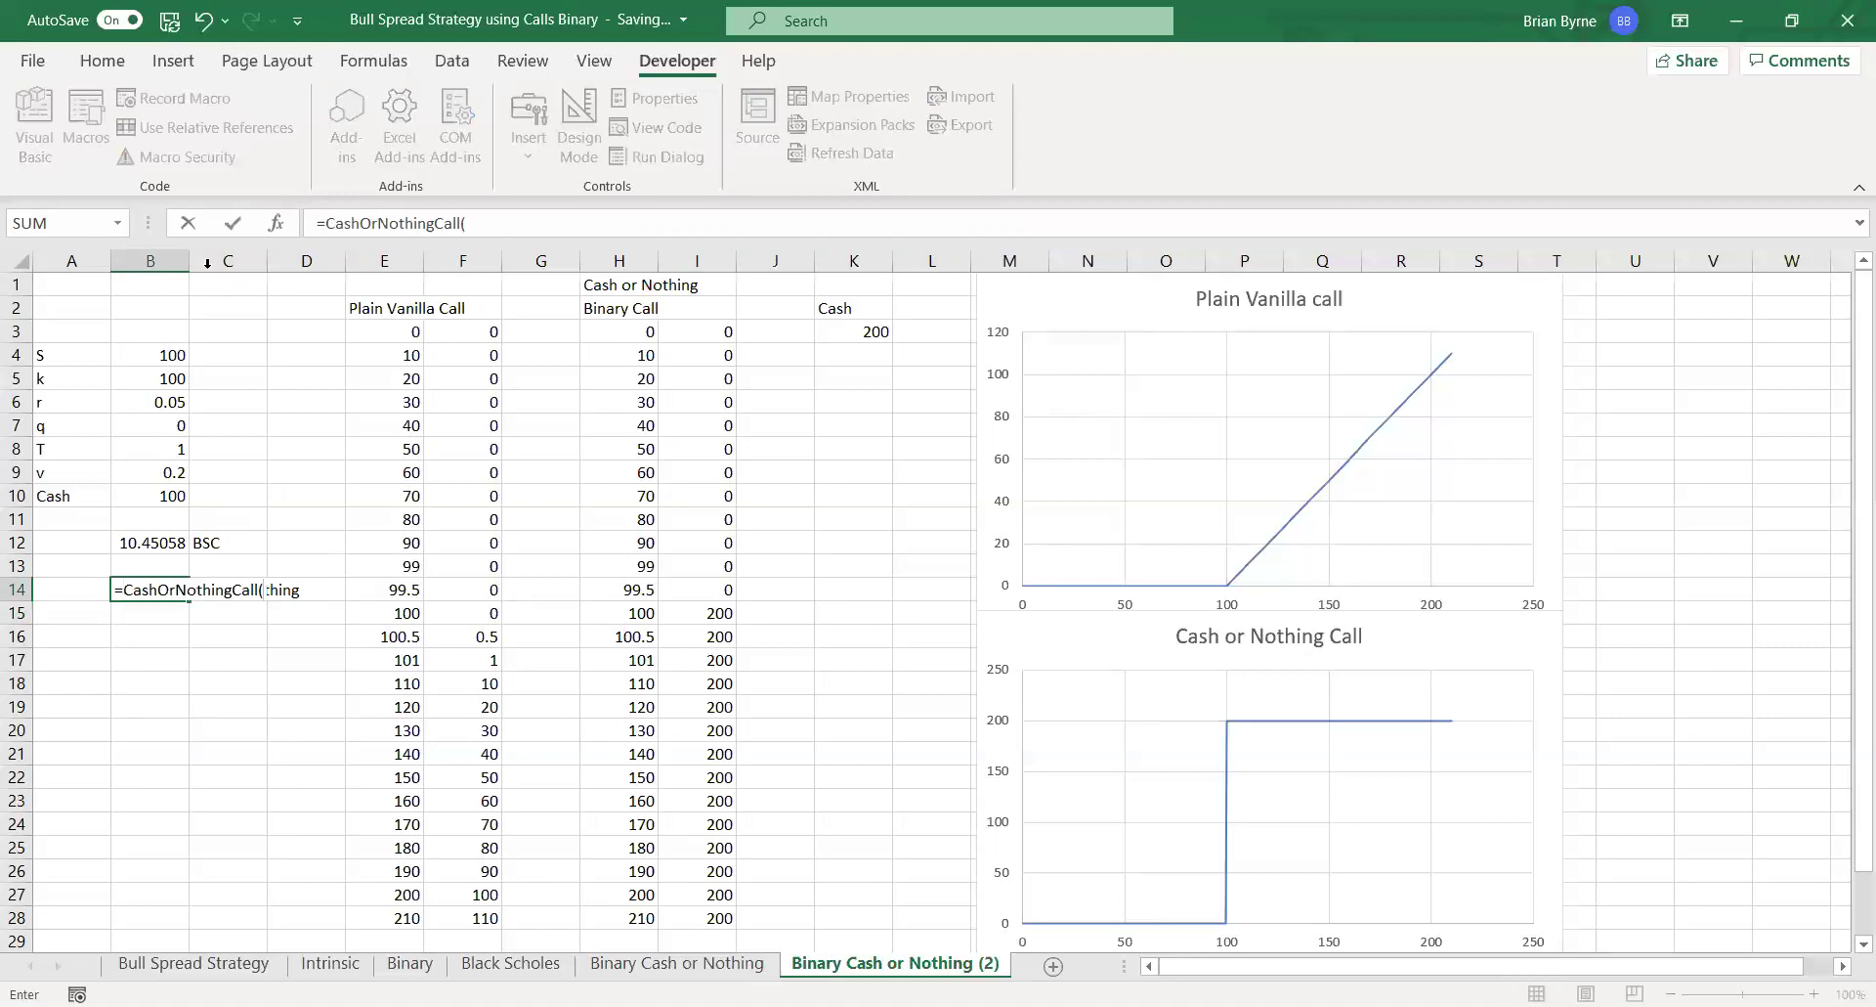
{"action": "left_click", "coordinate": [275, 224]}
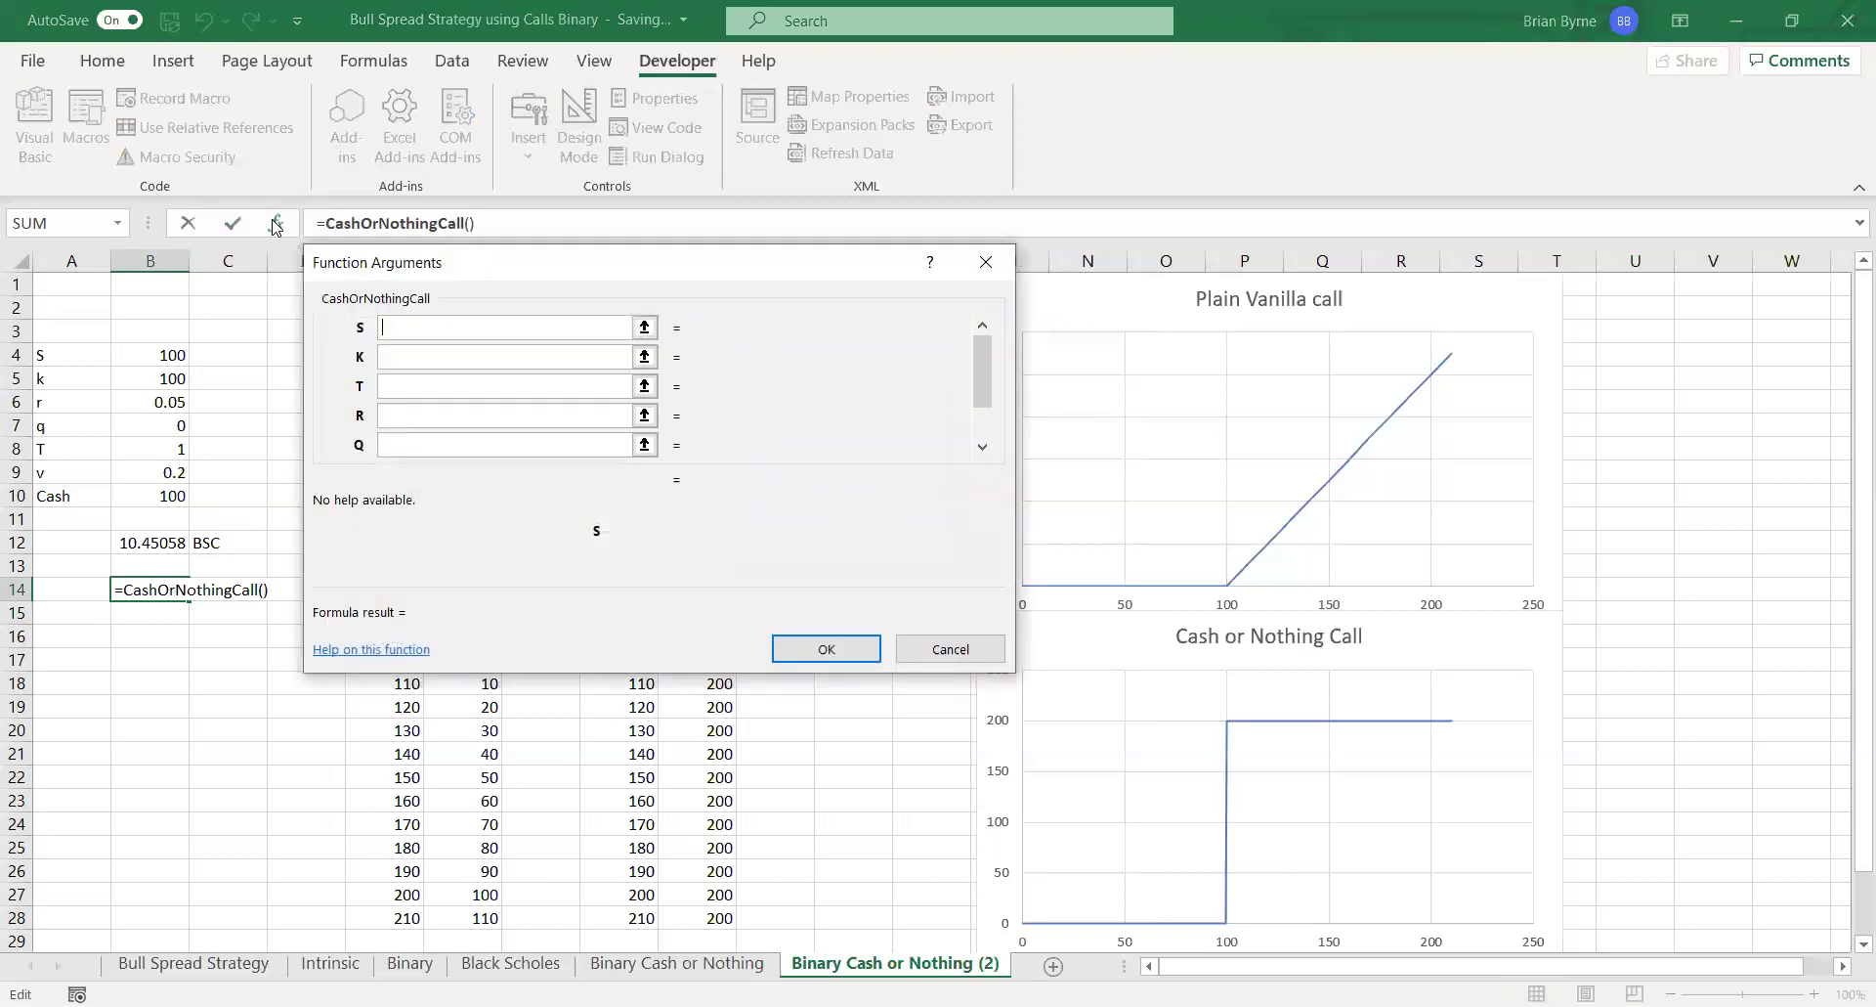
{"action": "left_click", "coordinate": [166, 354]}
{"action": "left_click", "coordinate": [417, 358]}
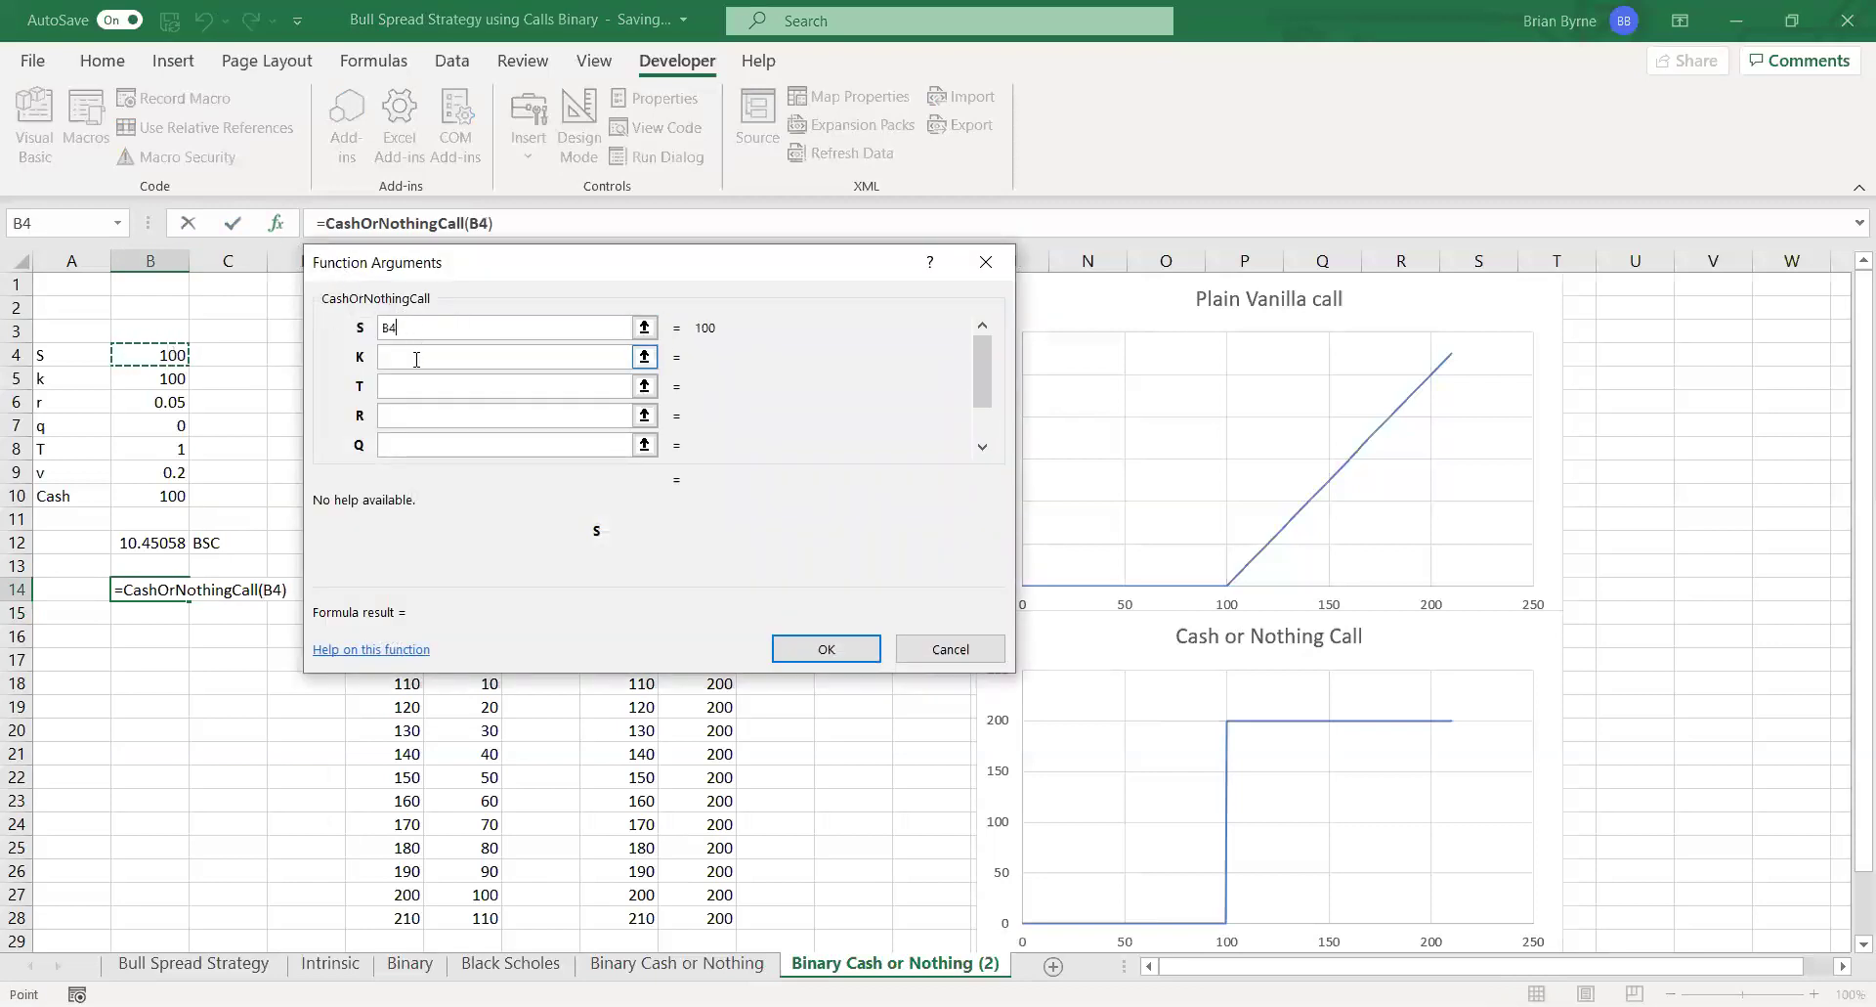
{"action": "left_click", "coordinate": [142, 379]}
{"action": "left_click", "coordinate": [405, 387]}
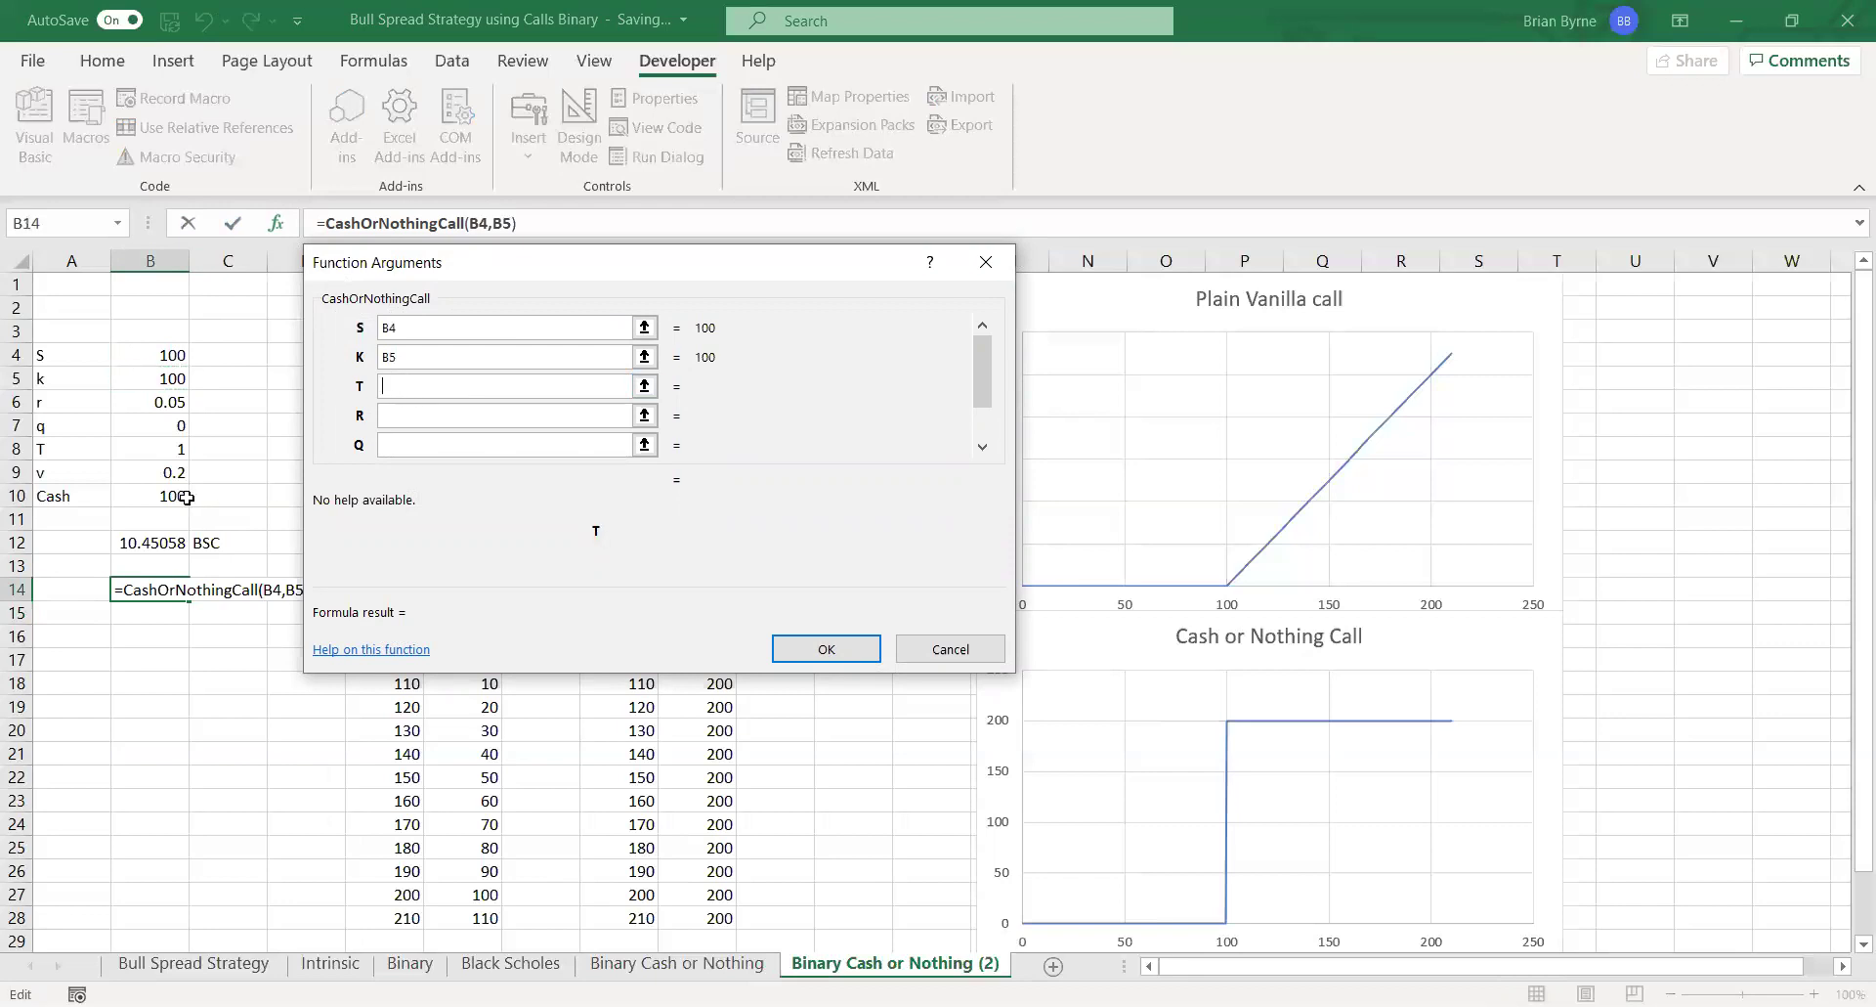
{"action": "left_click", "coordinate": [164, 451]}
- Set the R argument to B6 and the Q argument to B7
{"action": "left_click", "coordinate": [400, 415]}
{"action": "left_click", "coordinate": [170, 427]}
{"action": "key", "text": "BackSpace"}
{"action": "key", "text": "BackSpace"}
{"action": "left_click", "coordinate": [169, 427]}
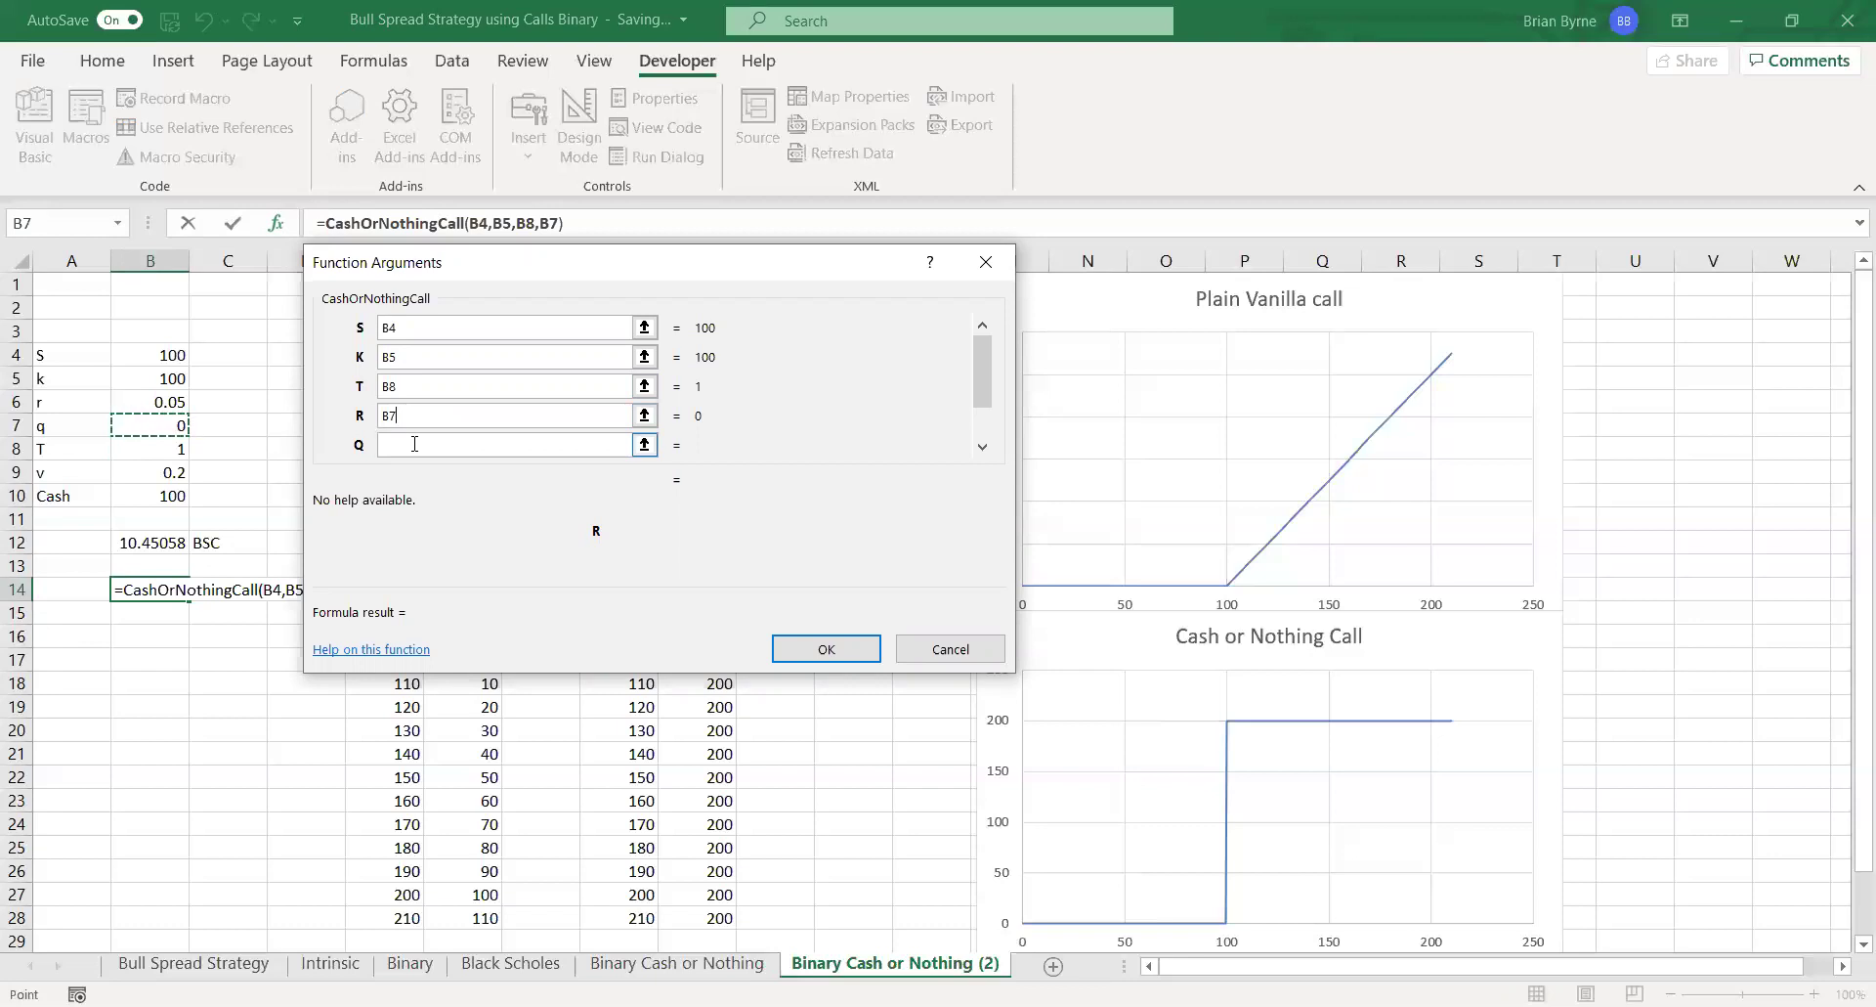
{"action": "key", "text": "BackSpace"}
{"action": "key", "text": "BackSpace"}
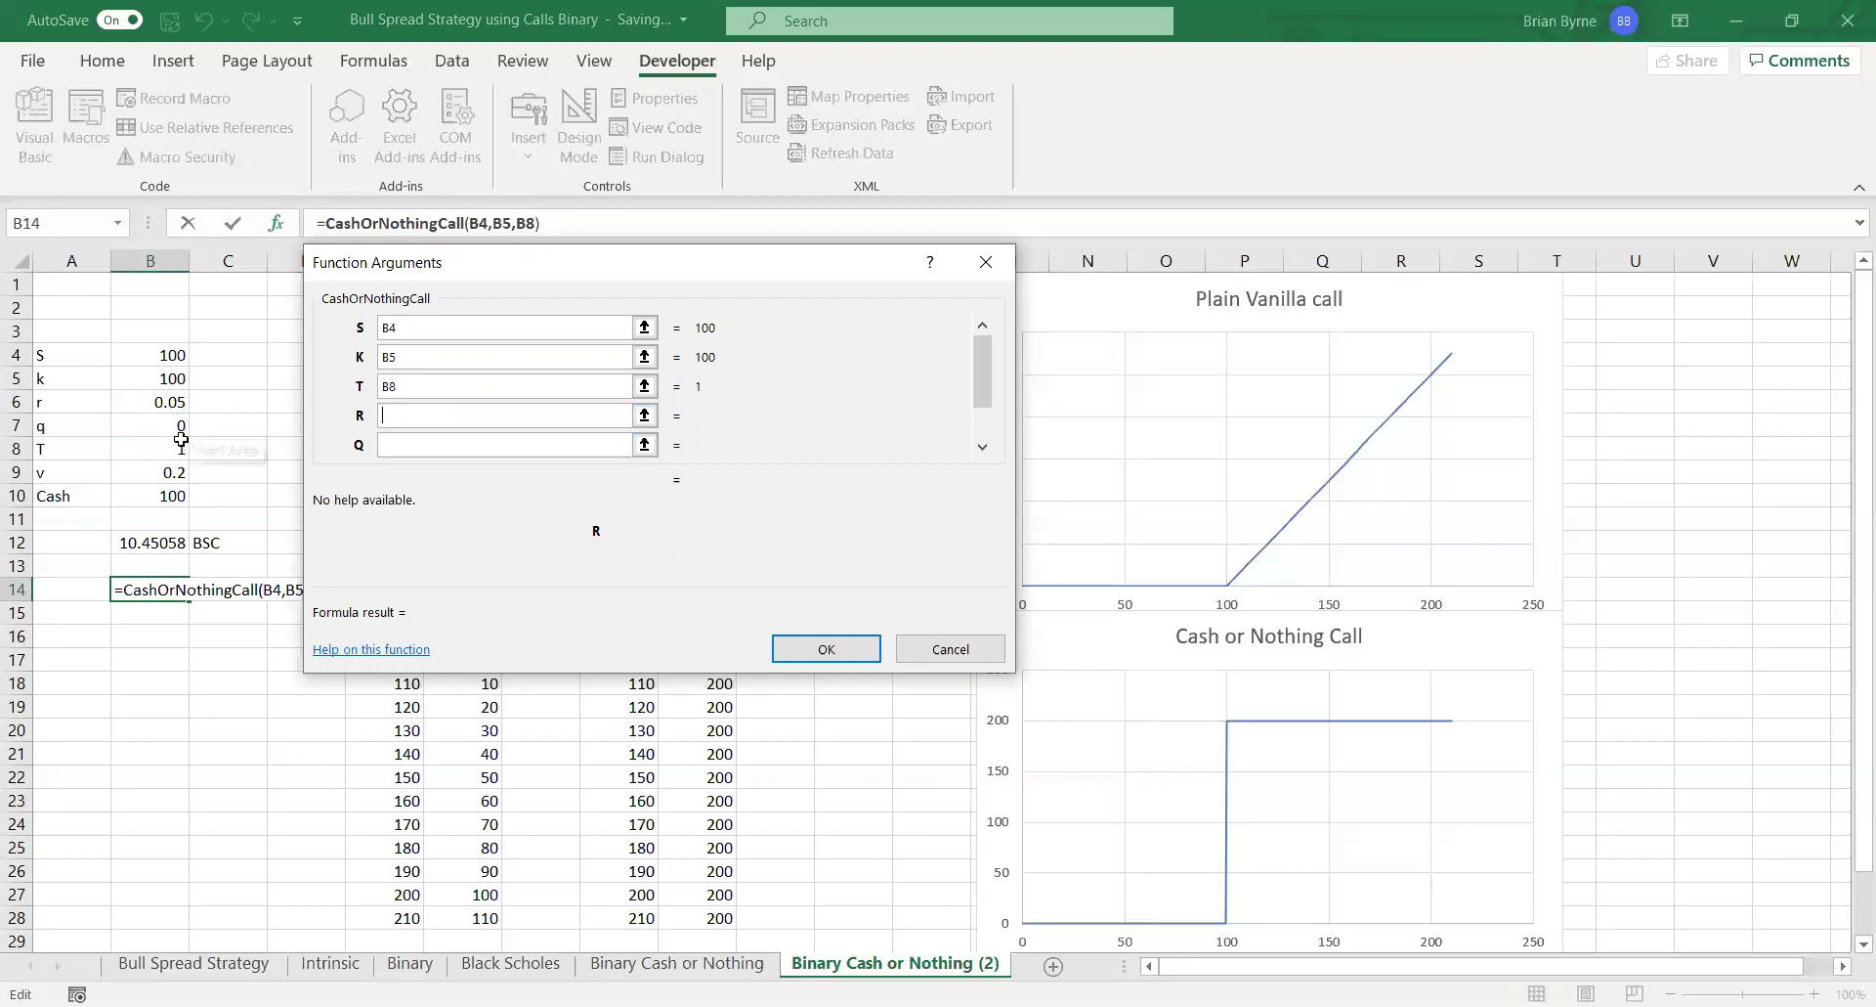
{"action": "left_click", "coordinate": [173, 404]}
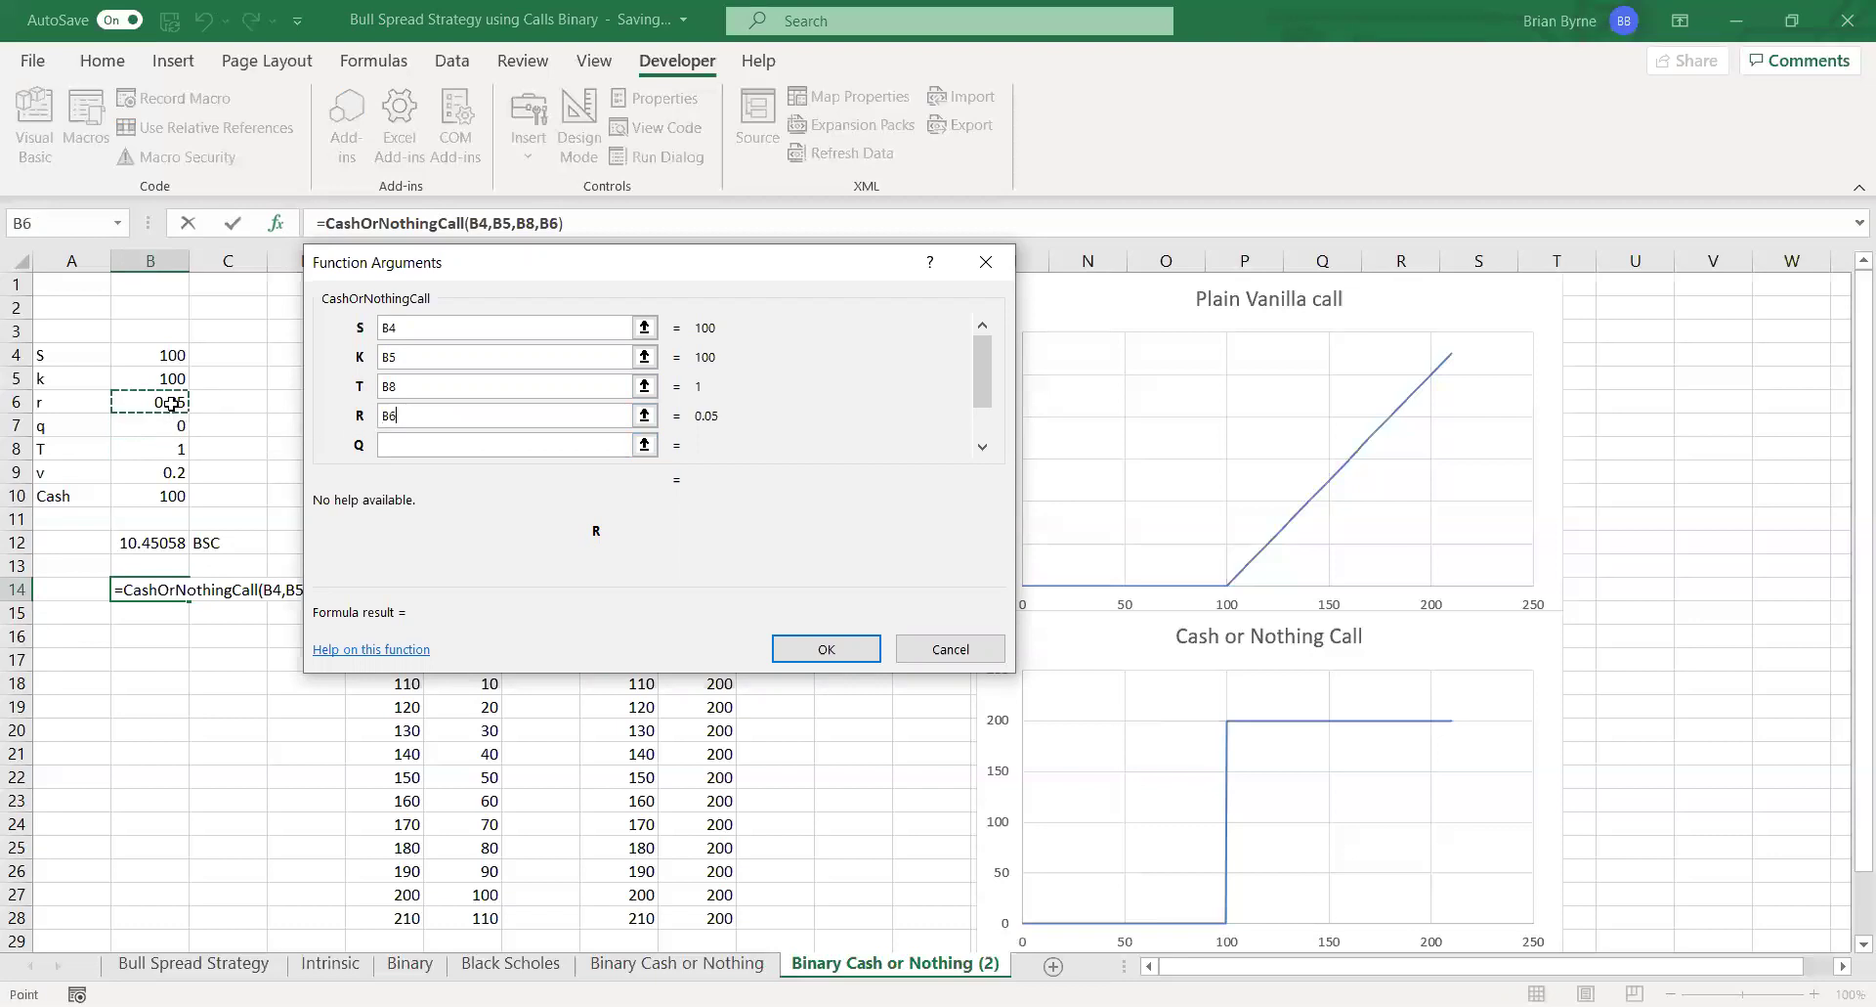
{"action": "left_click", "coordinate": [383, 446]}
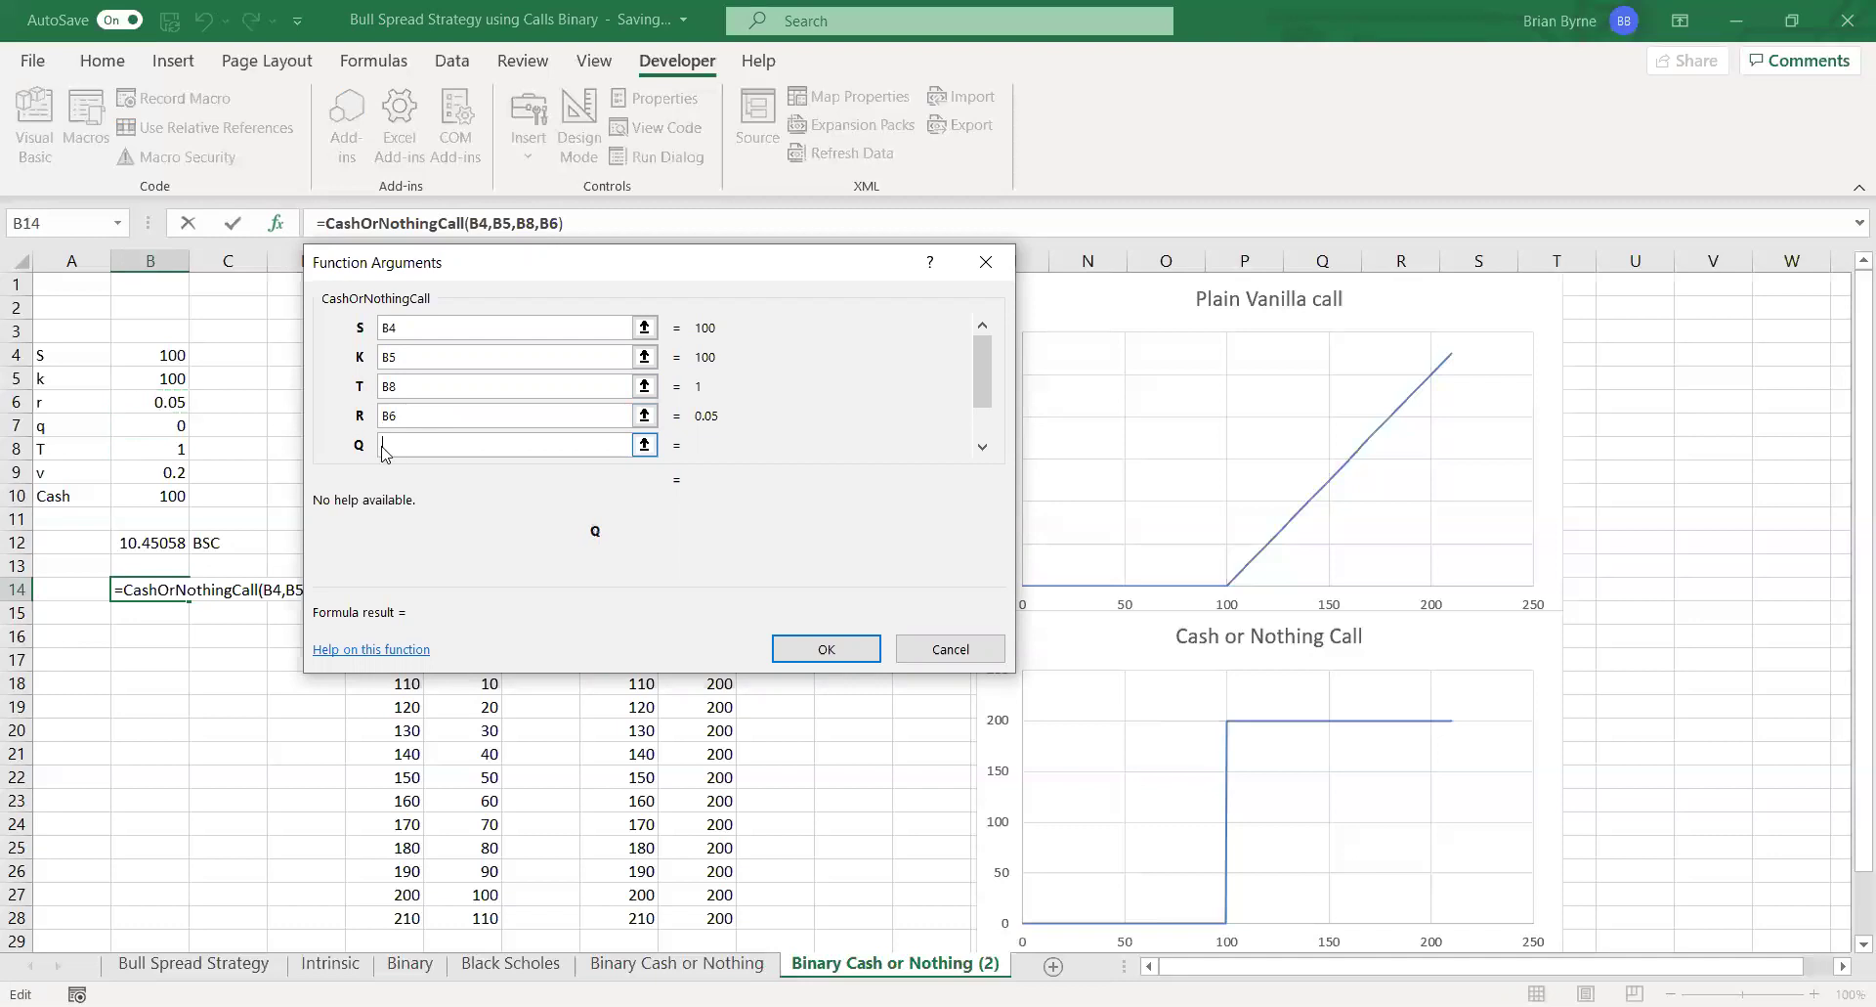
{"action": "left_click", "coordinate": [154, 427]}
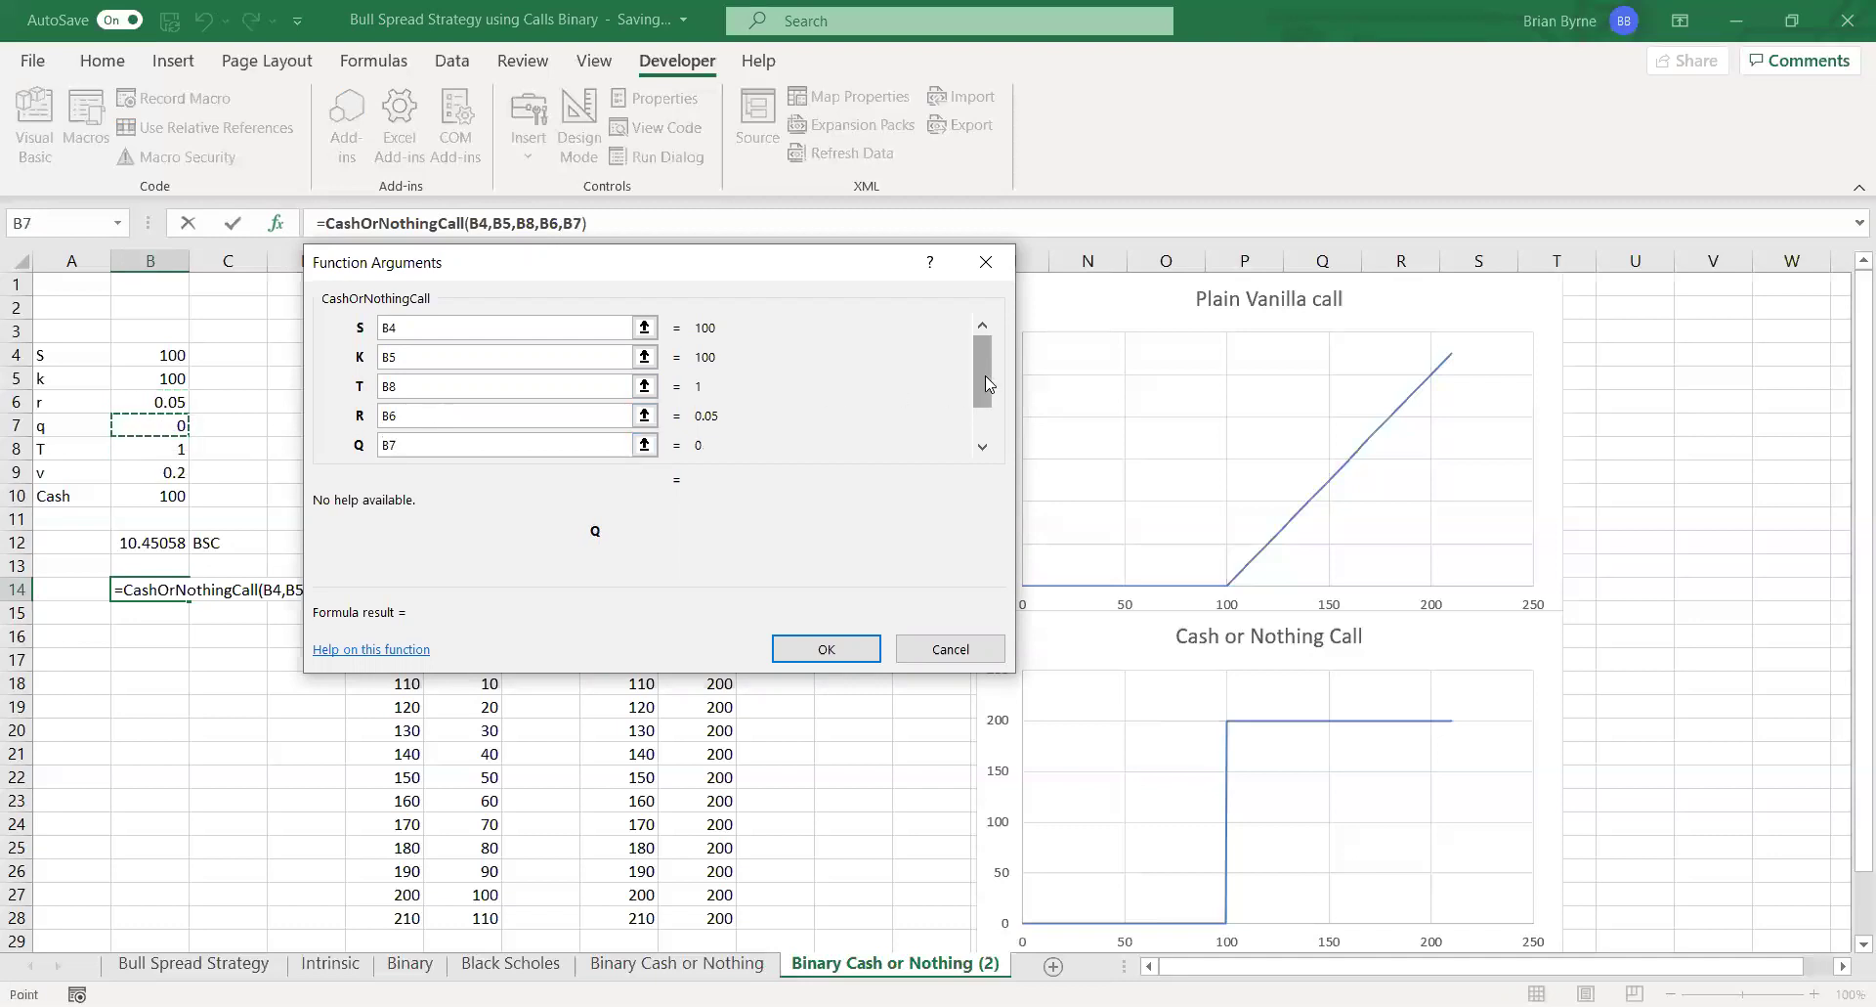
- Set Sigma to B9 and Cash to B10, then confirm the formula, giving 53.23248
{"action": "left_click_drag", "start_coordinate": [985, 382], "coordinate": [985, 426]}
{"action": "left_click", "coordinate": [466, 420]}
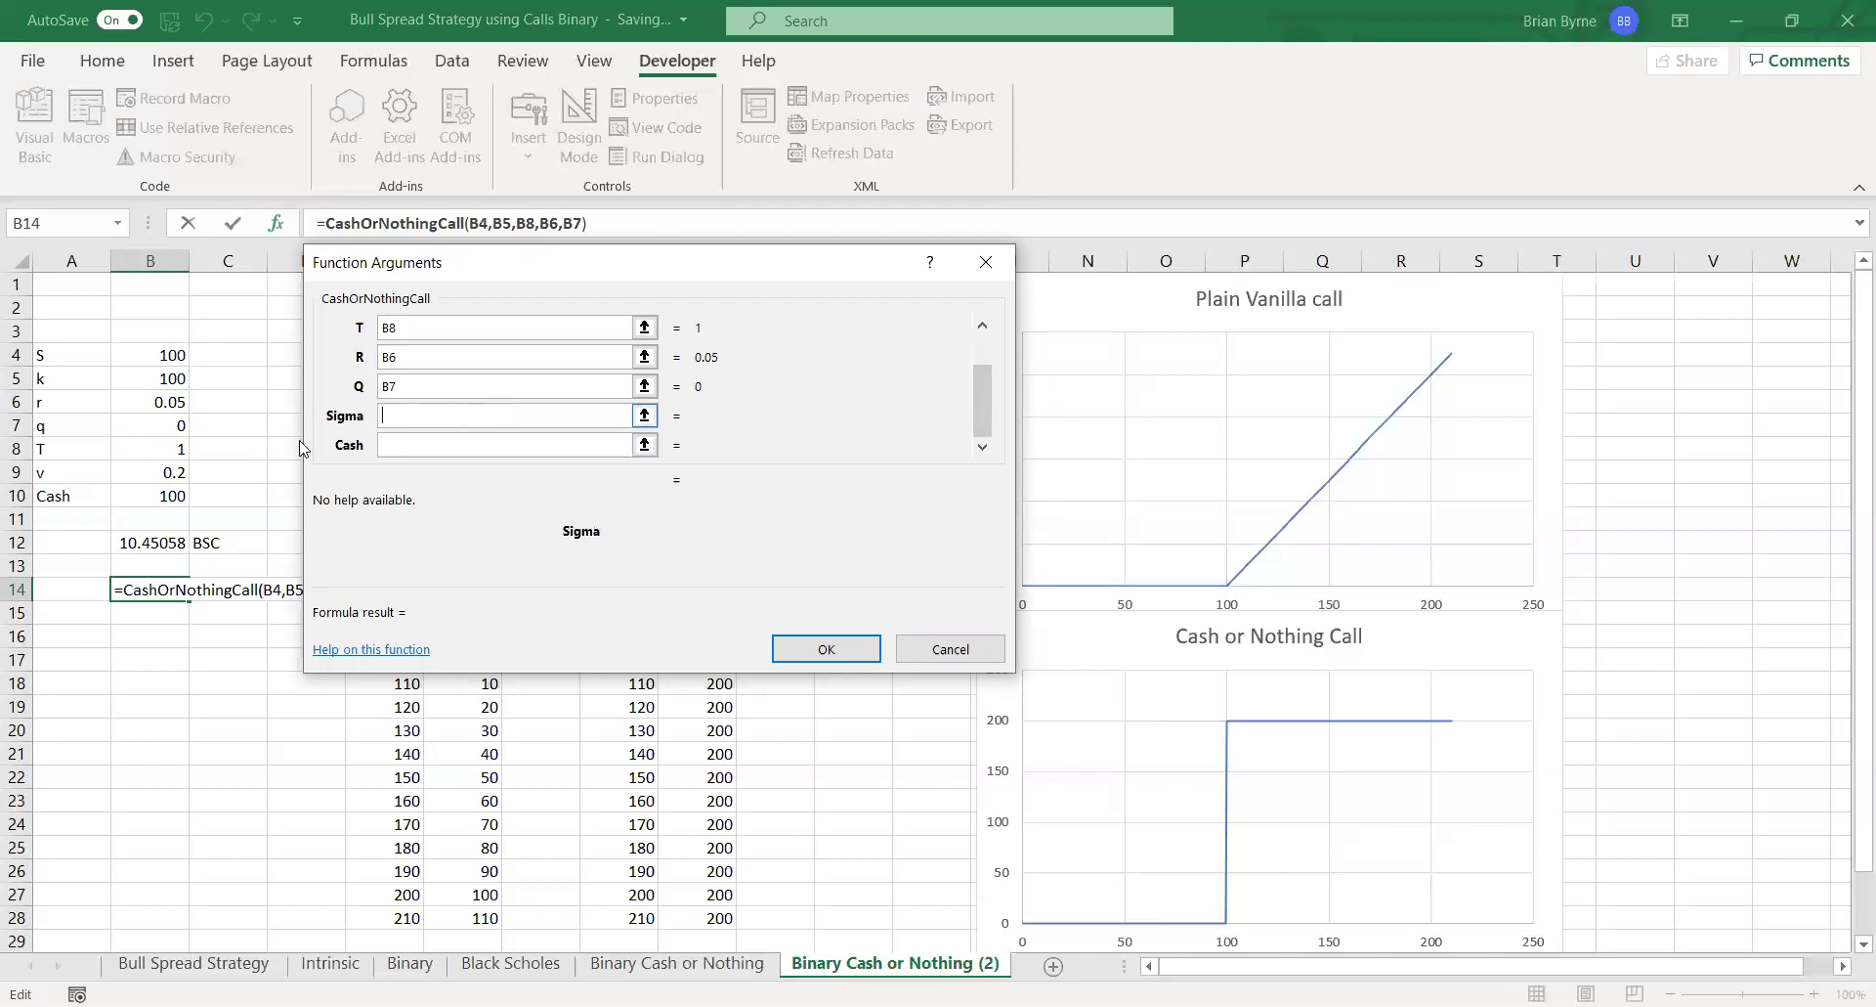
{"action": "left_click", "coordinate": [138, 478]}
{"action": "left_click", "coordinate": [461, 452]}
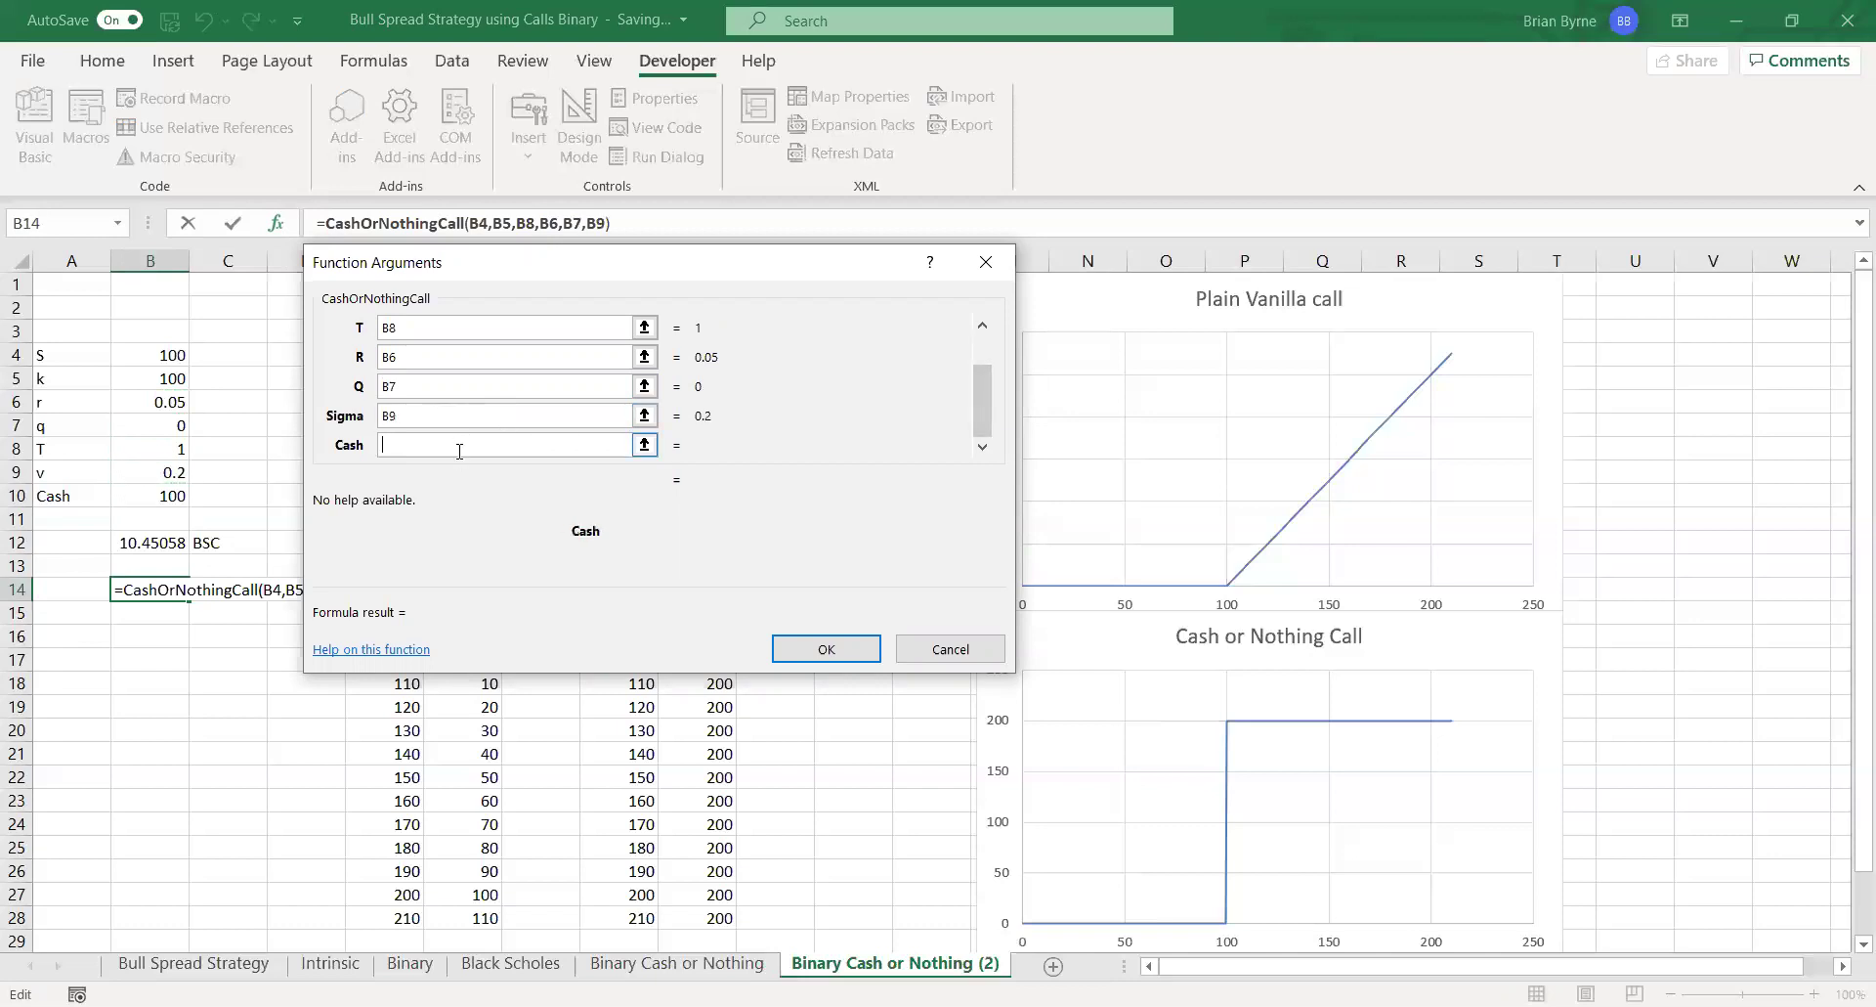
{"action": "left_click", "coordinate": [157, 495]}
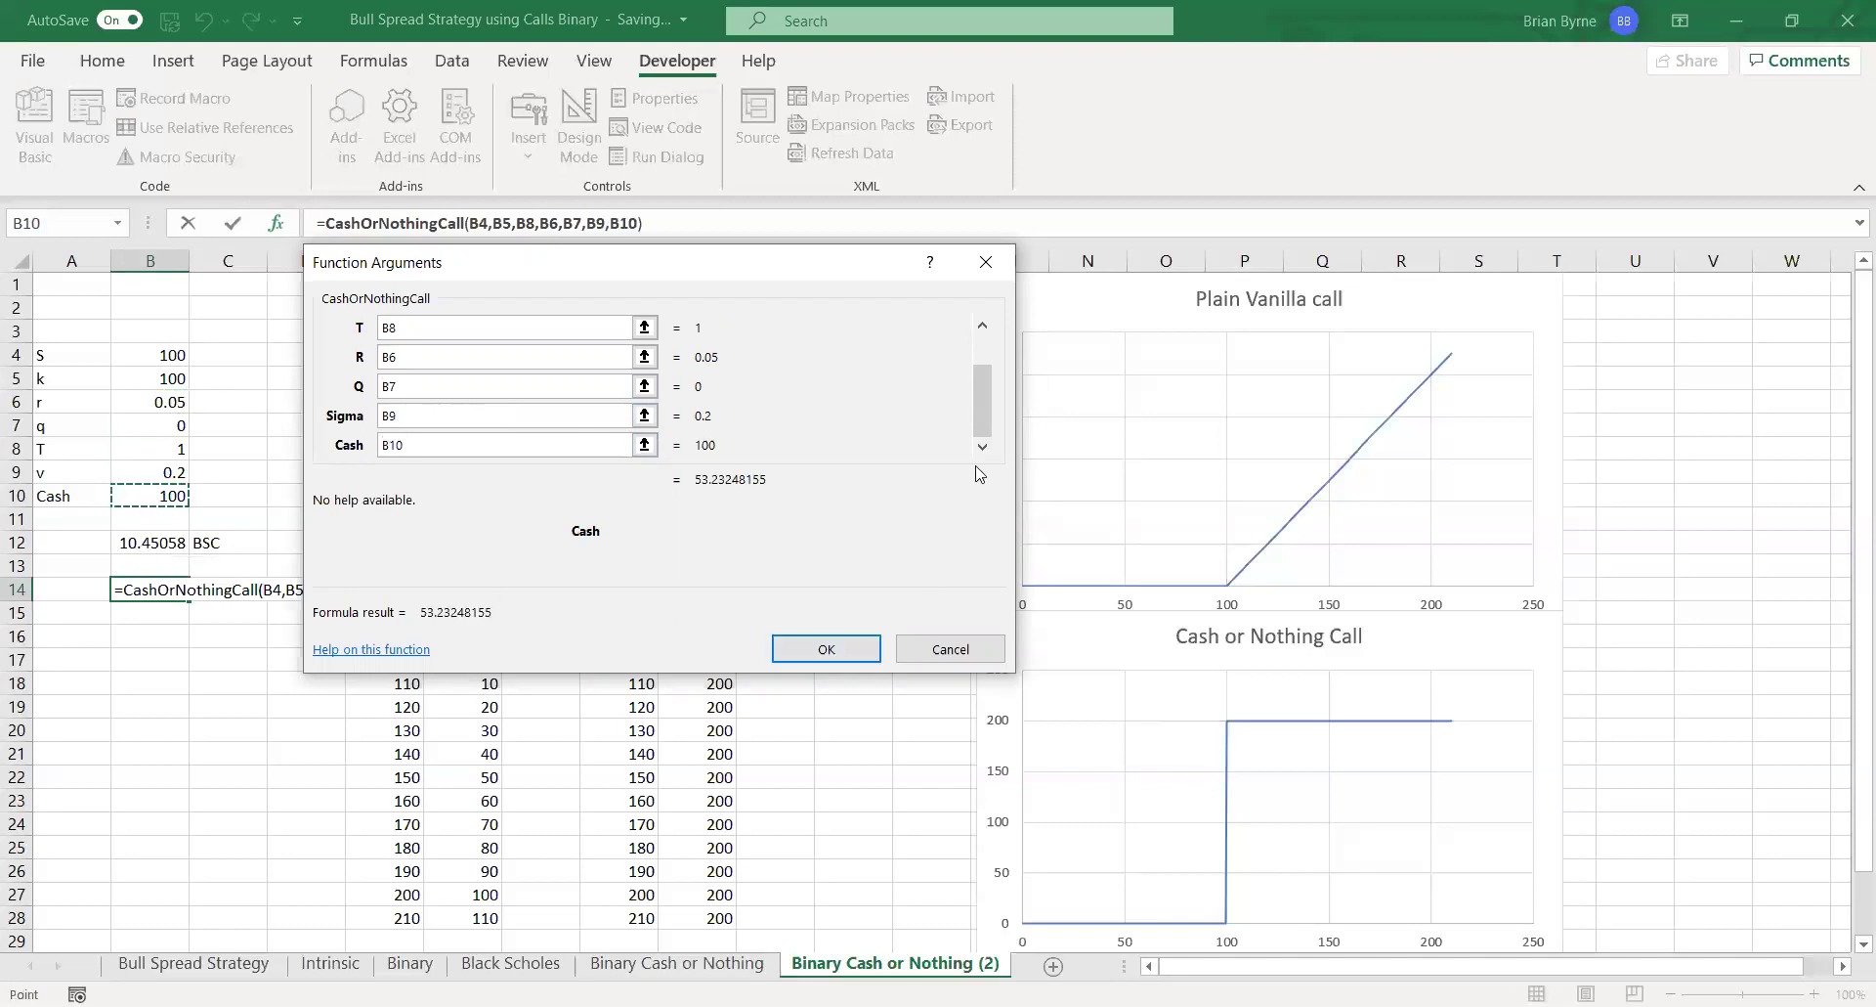
{"action": "left_click", "coordinate": [983, 325]}
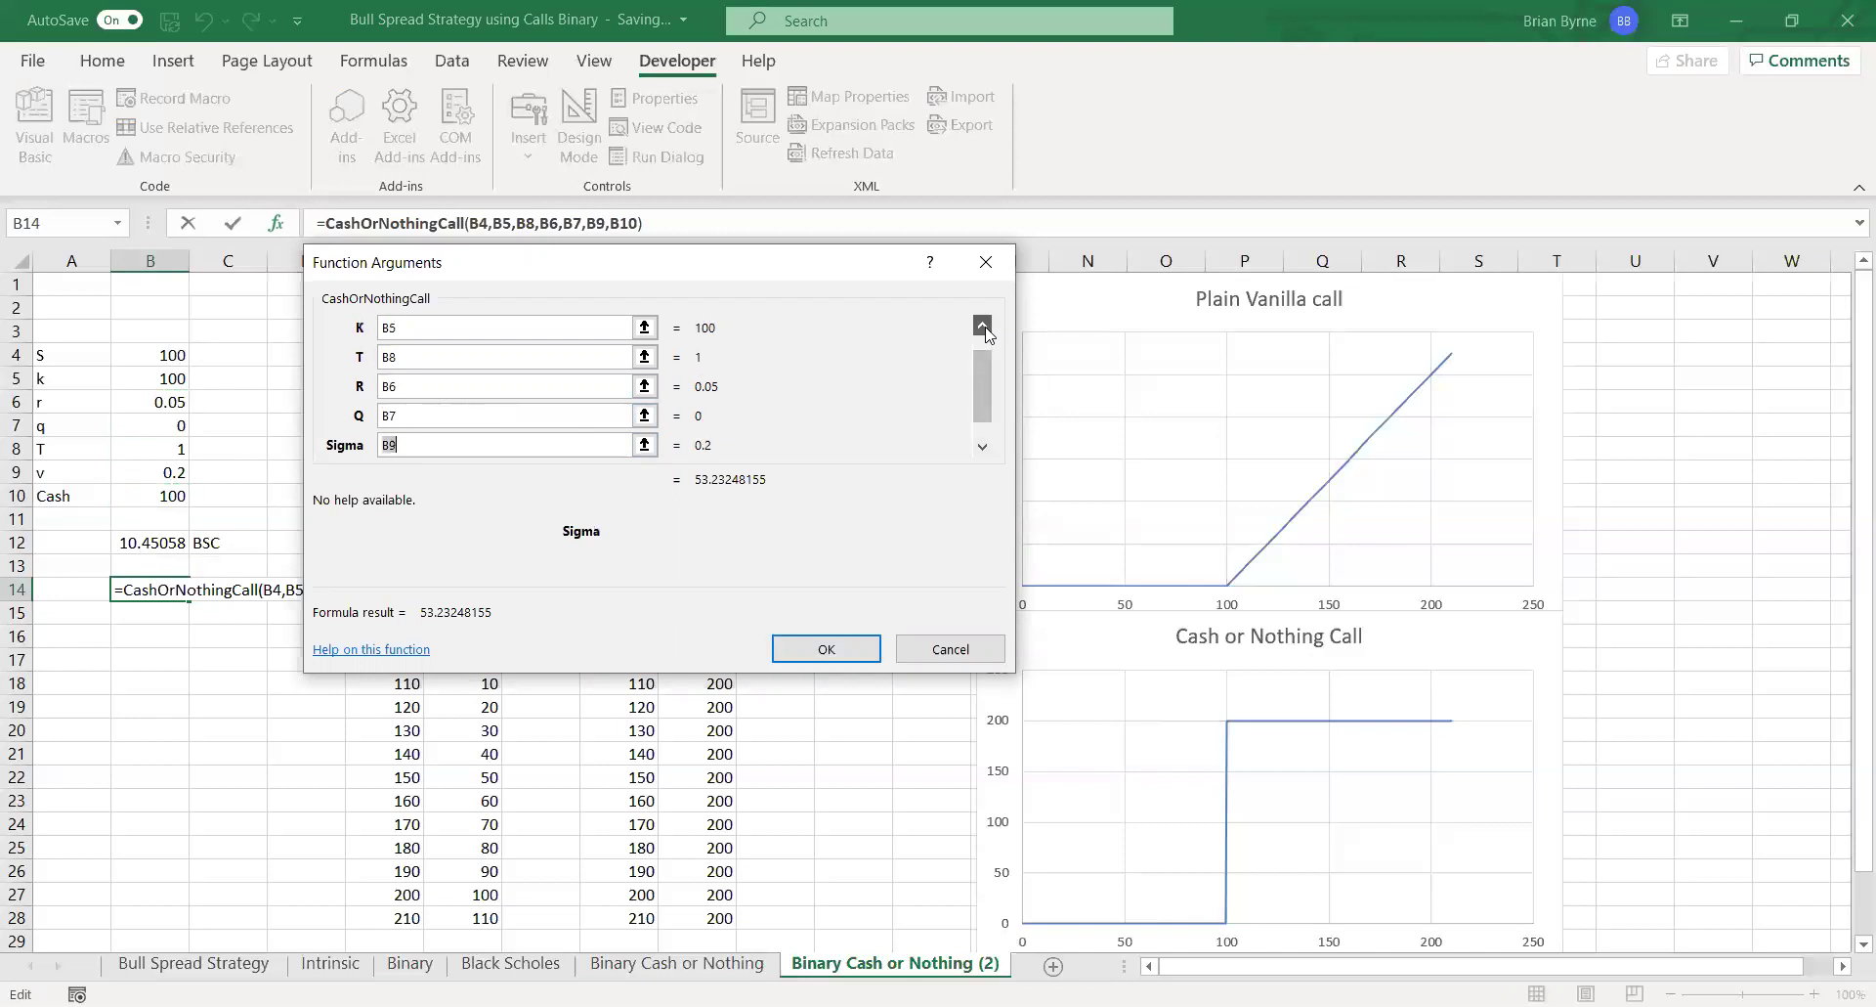
{"action": "left_click", "coordinate": [983, 326]}
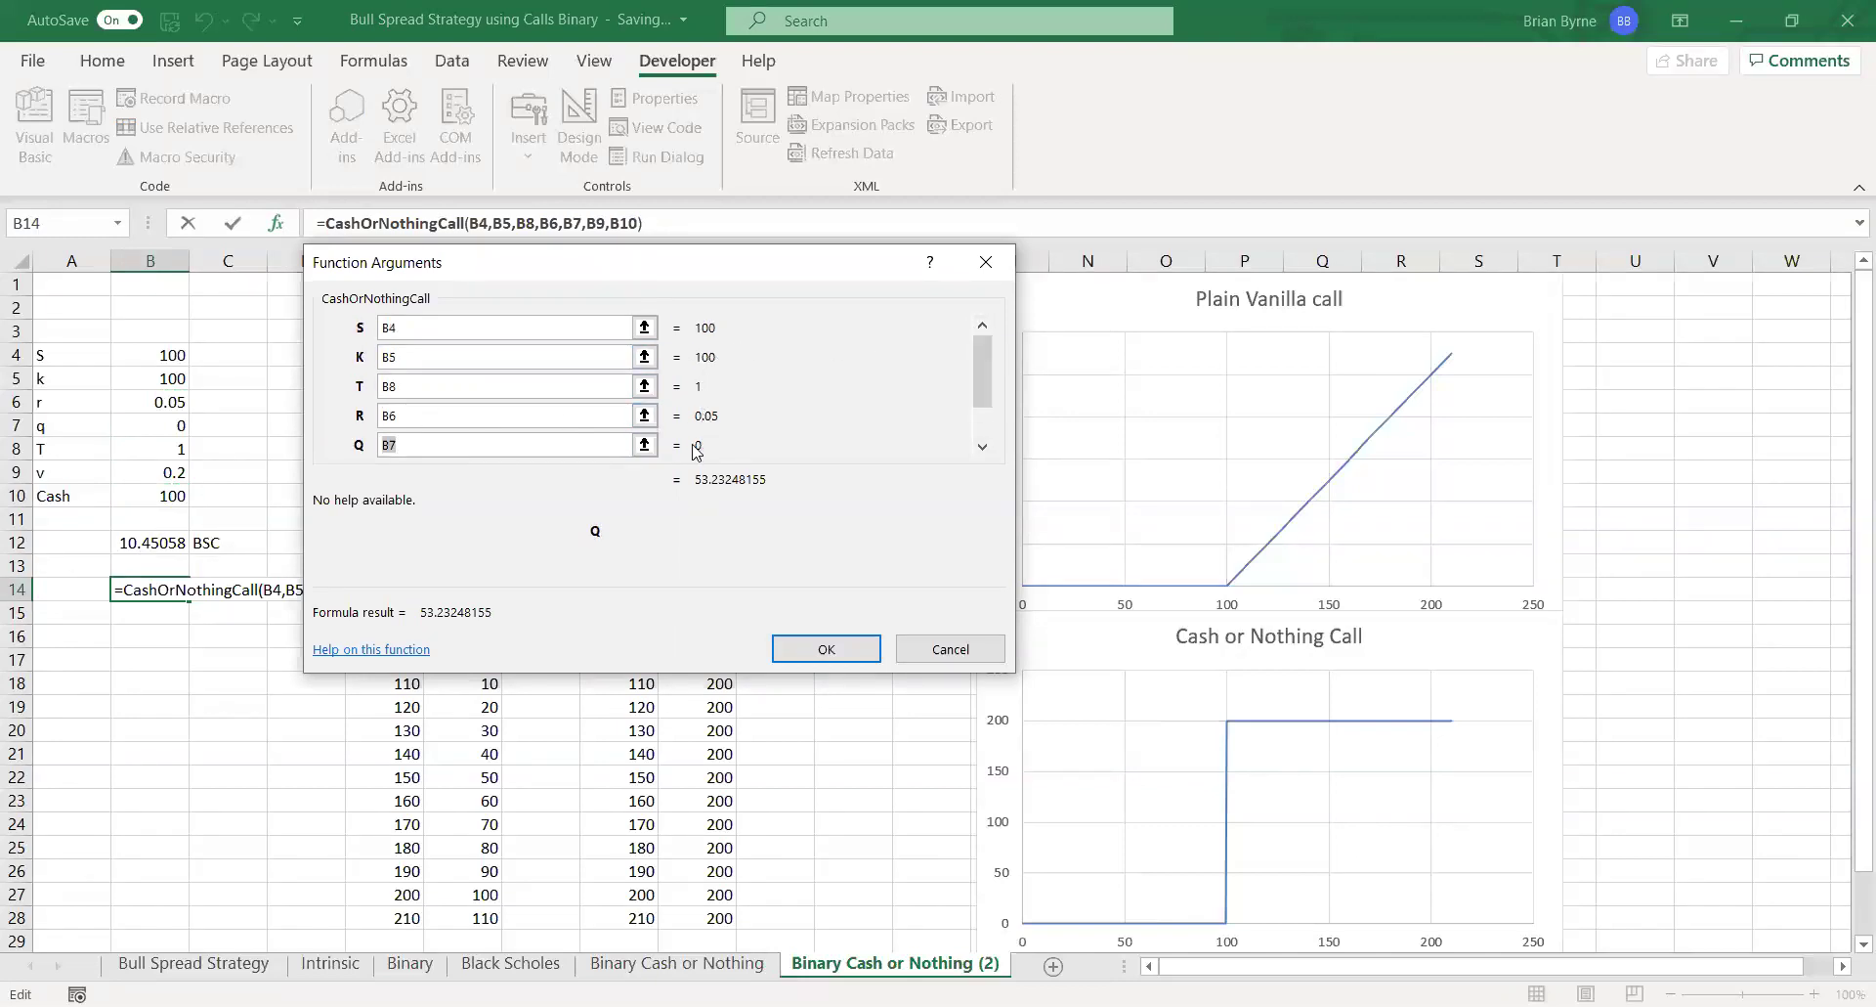
{"action": "left_click_drag", "start_coordinate": [981, 356], "coordinate": [981, 401]}
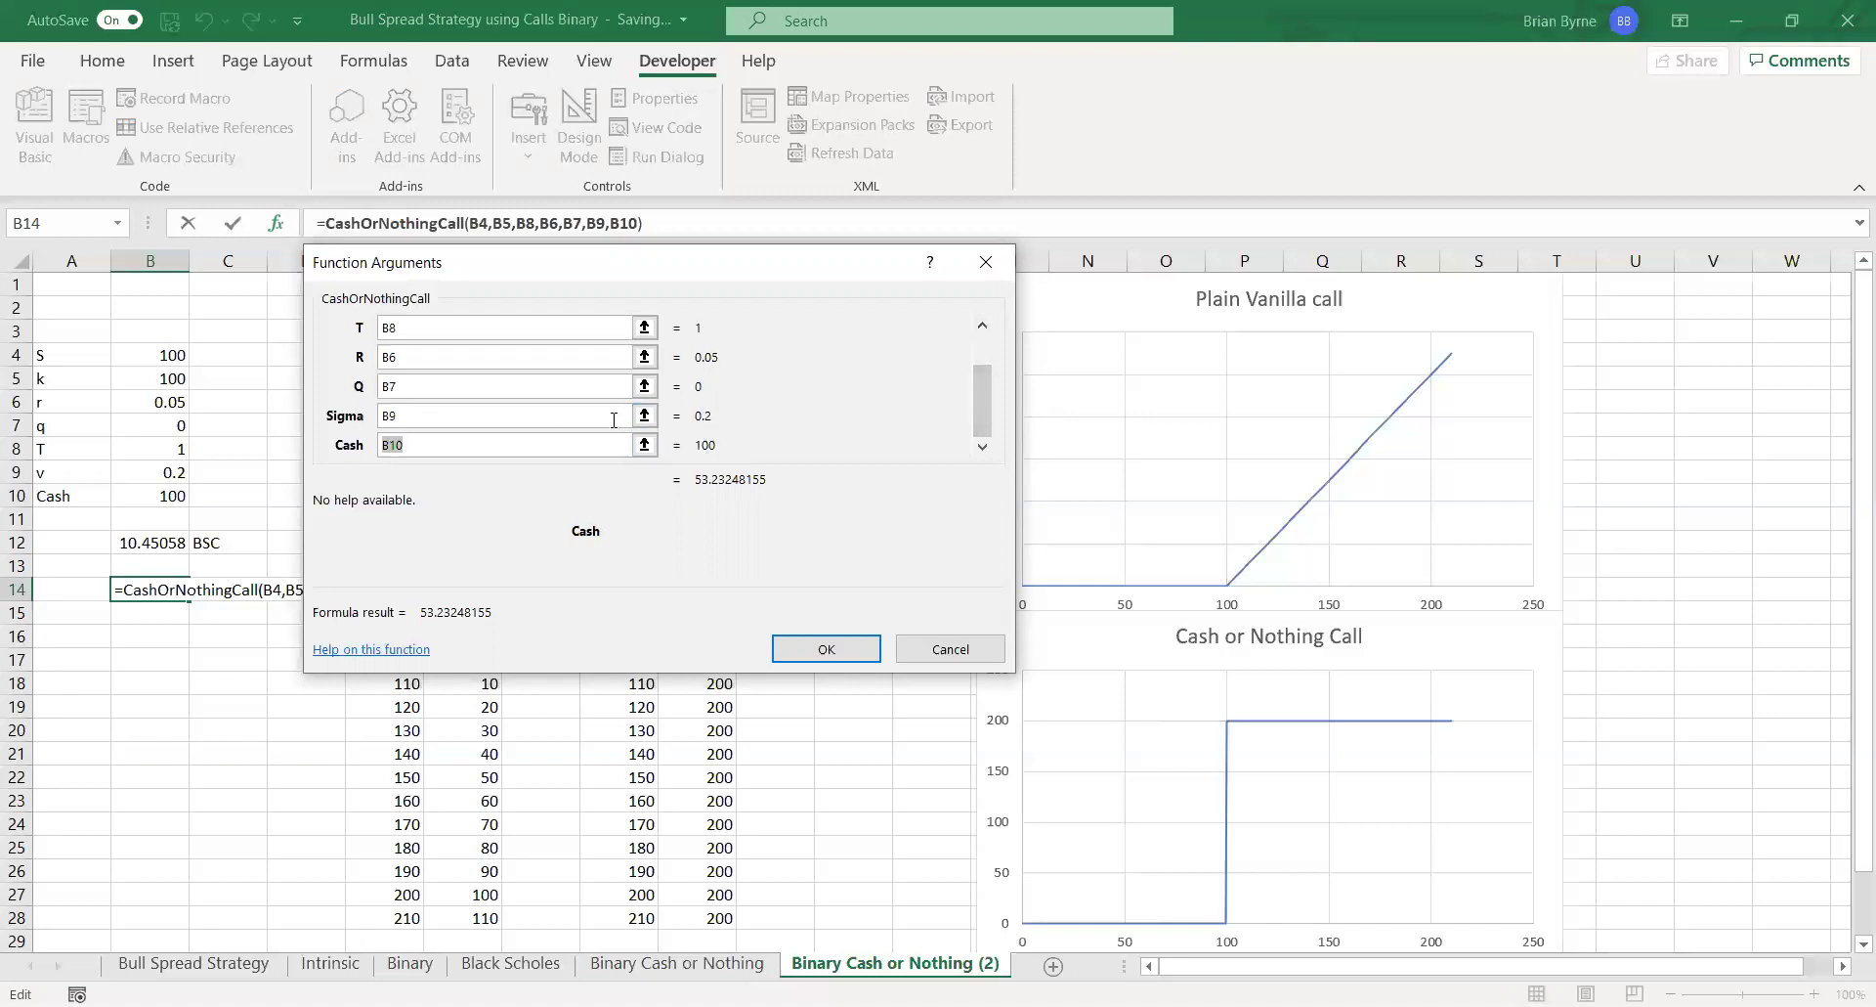
{"action": "left_click", "coordinate": [825, 649]}
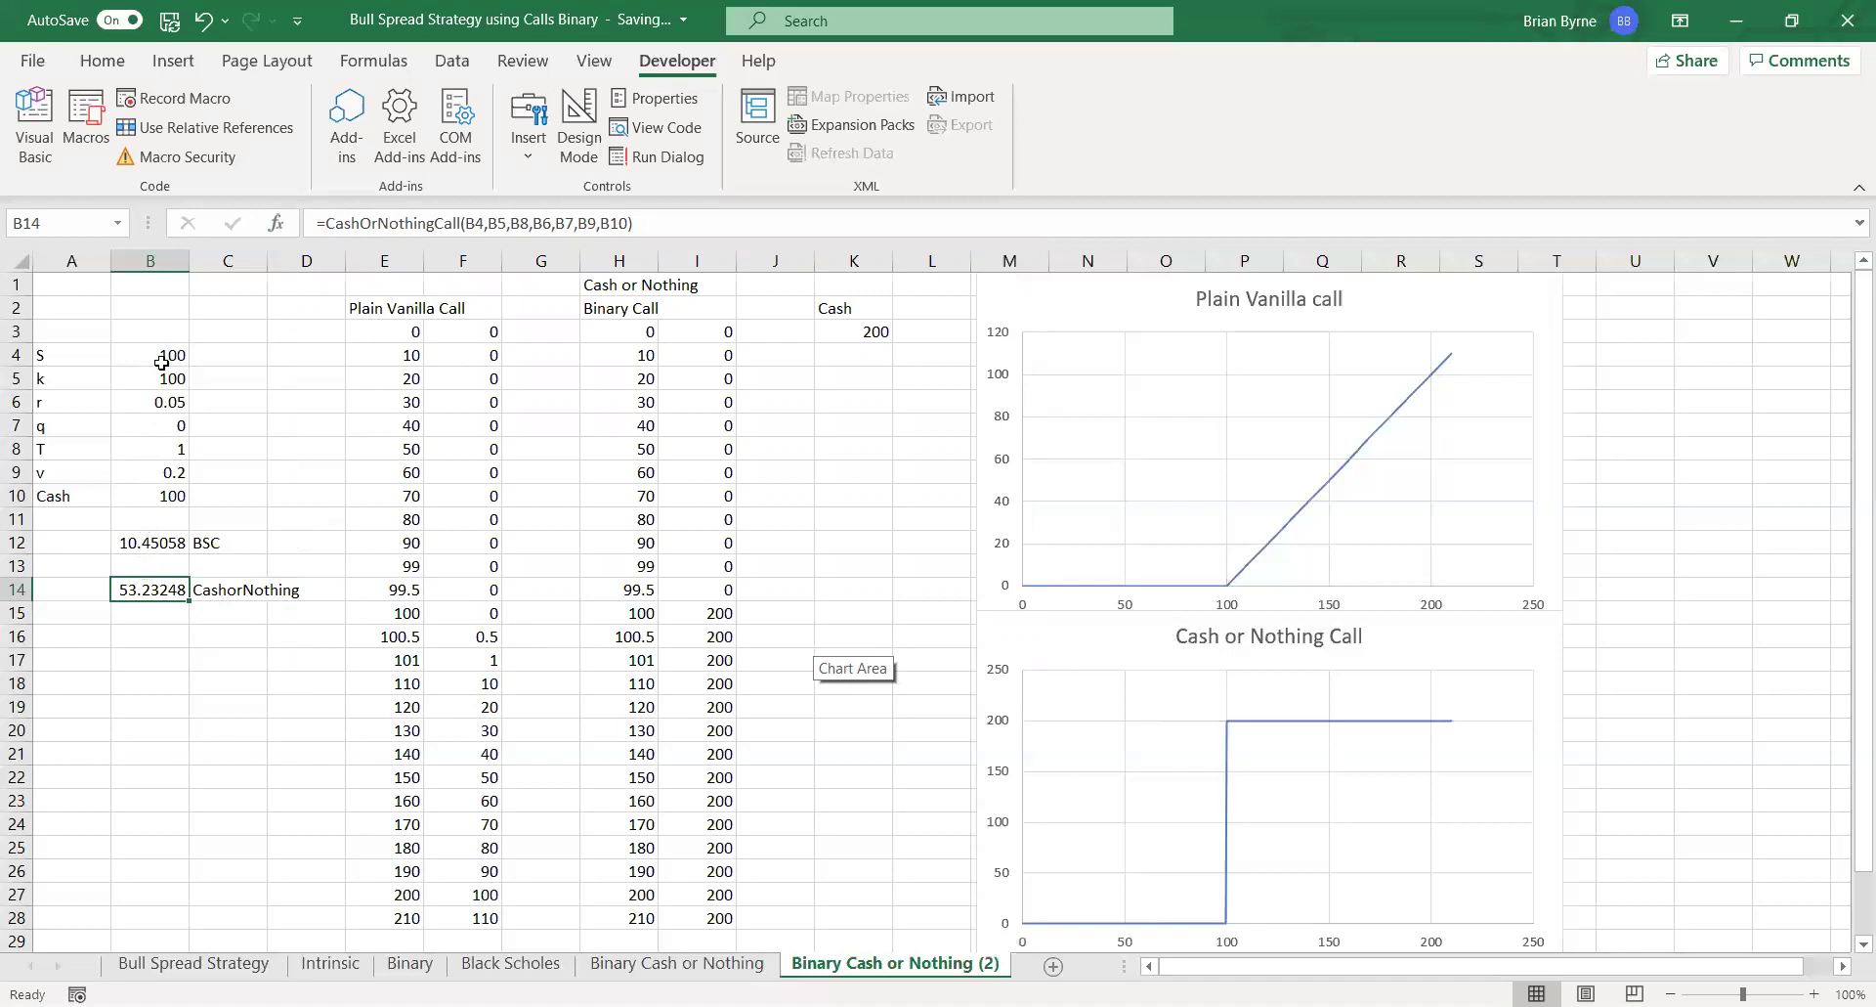
{"action": "left_click", "coordinate": [157, 489]}
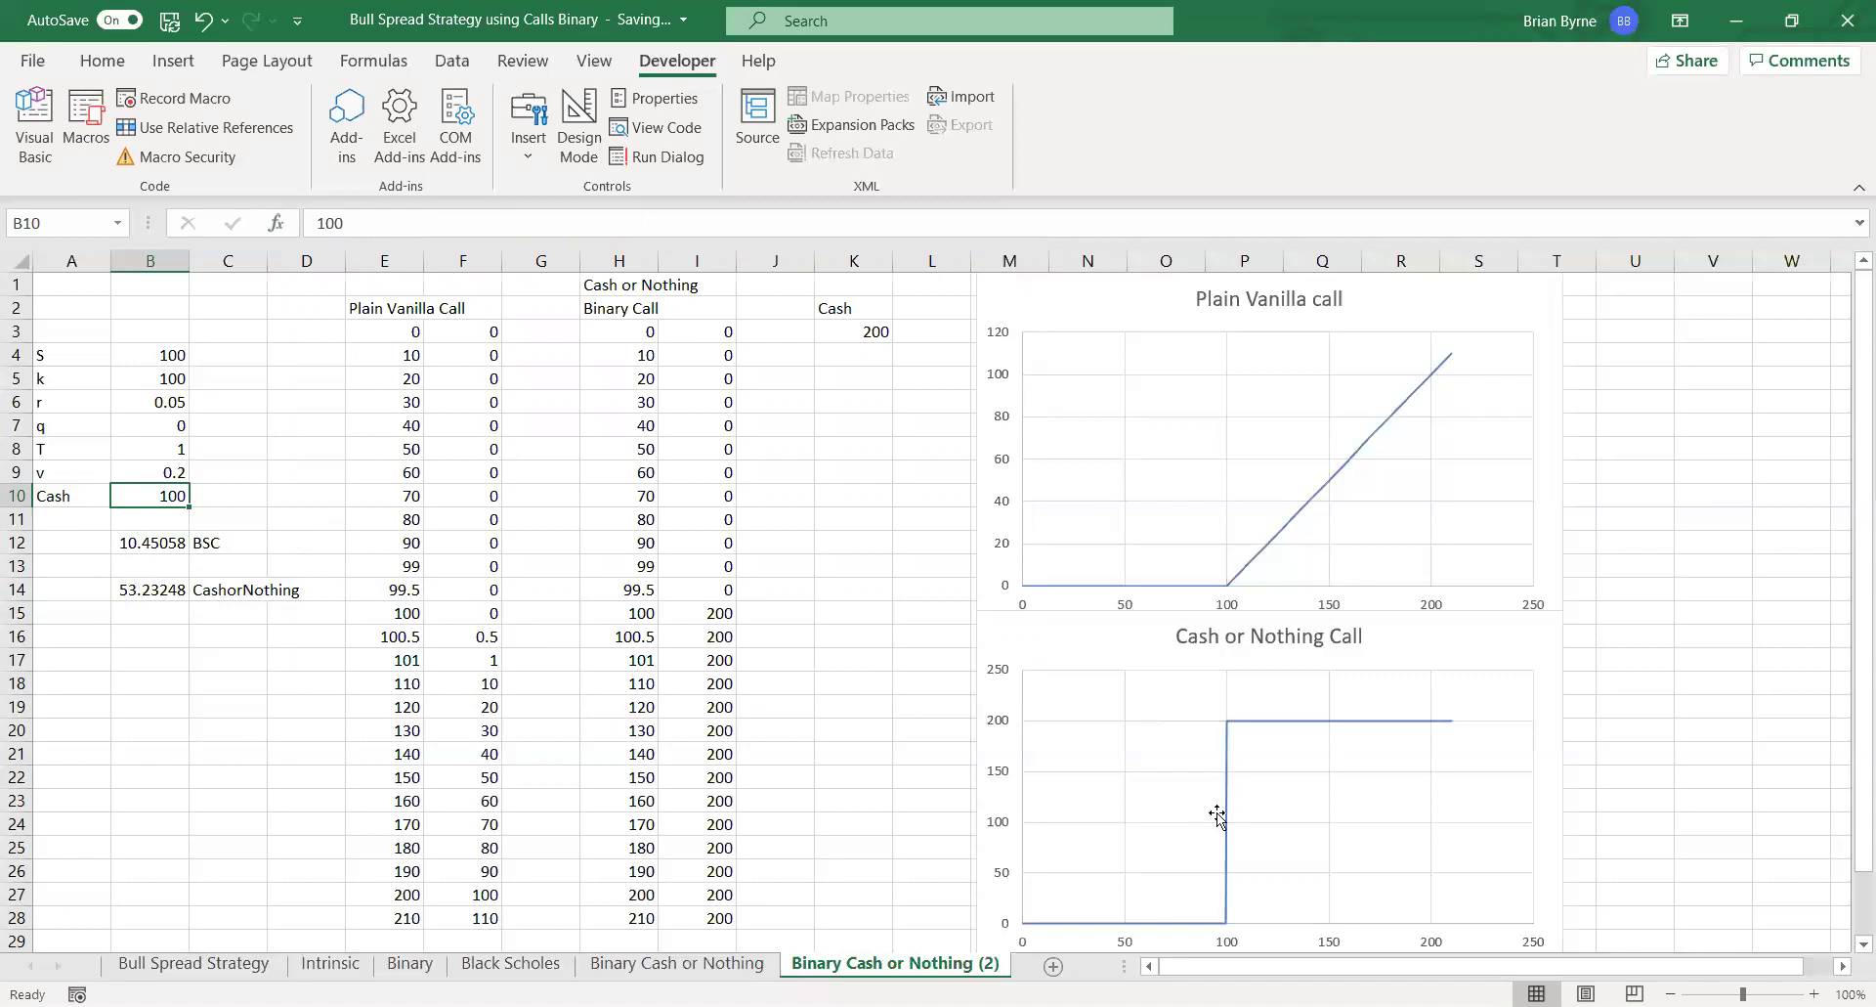
{"action": "scroll", "coordinate": [1216, 812], "scroll_direction": "down", "scroll_amount": 2}
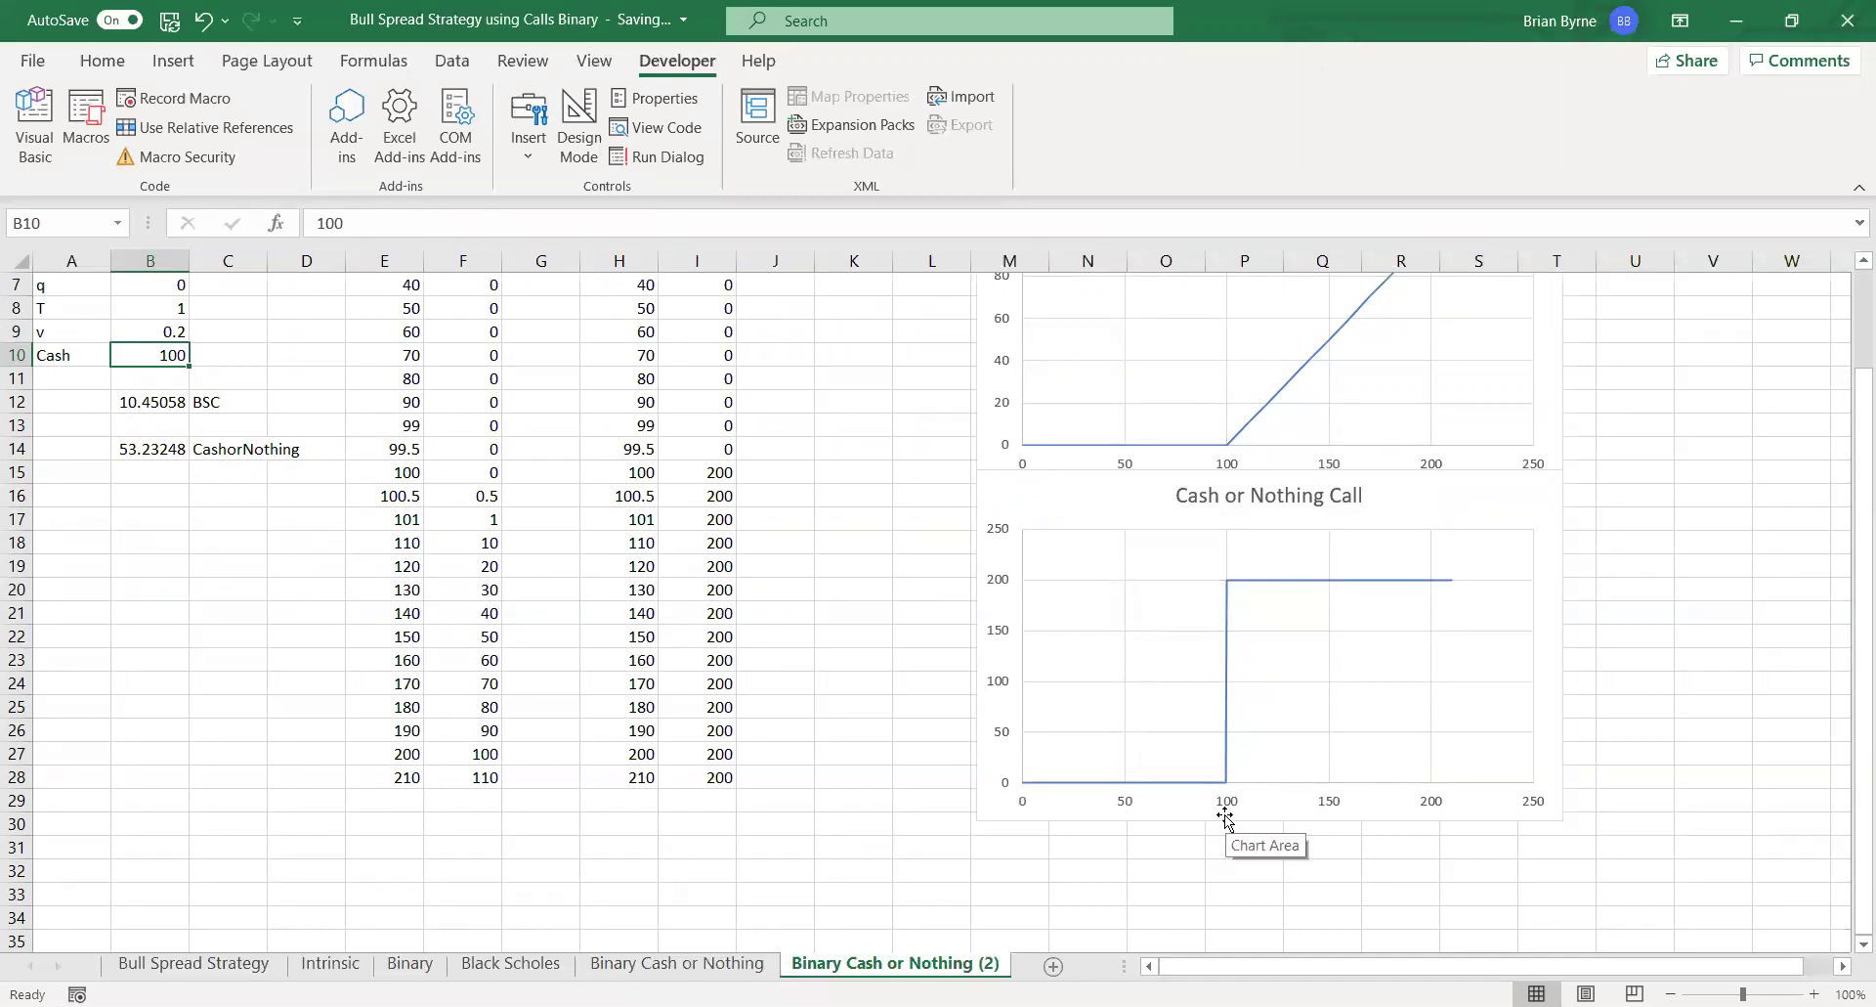
{"action": "scroll", "coordinate": [1225, 817], "scroll_direction": "up", "scroll_amount": 2}
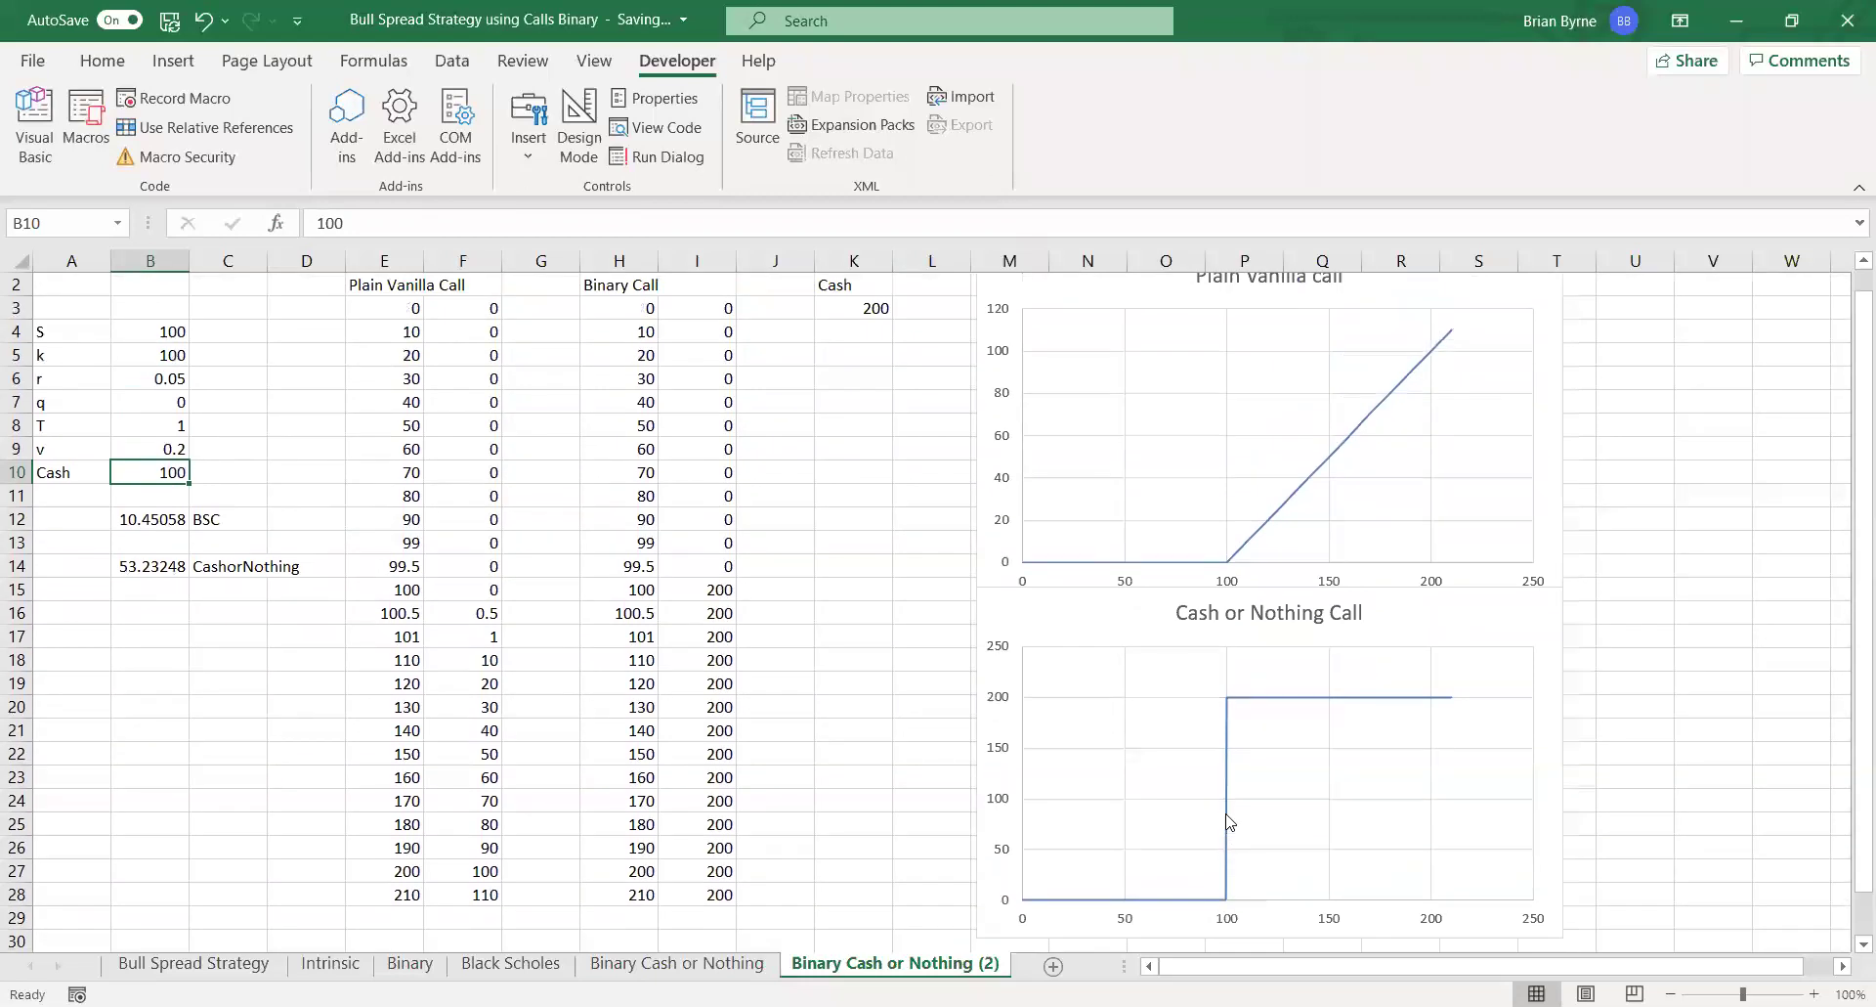
{"action": "scroll", "coordinate": [1230, 821], "scroll_direction": "up", "scroll_amount": 1}
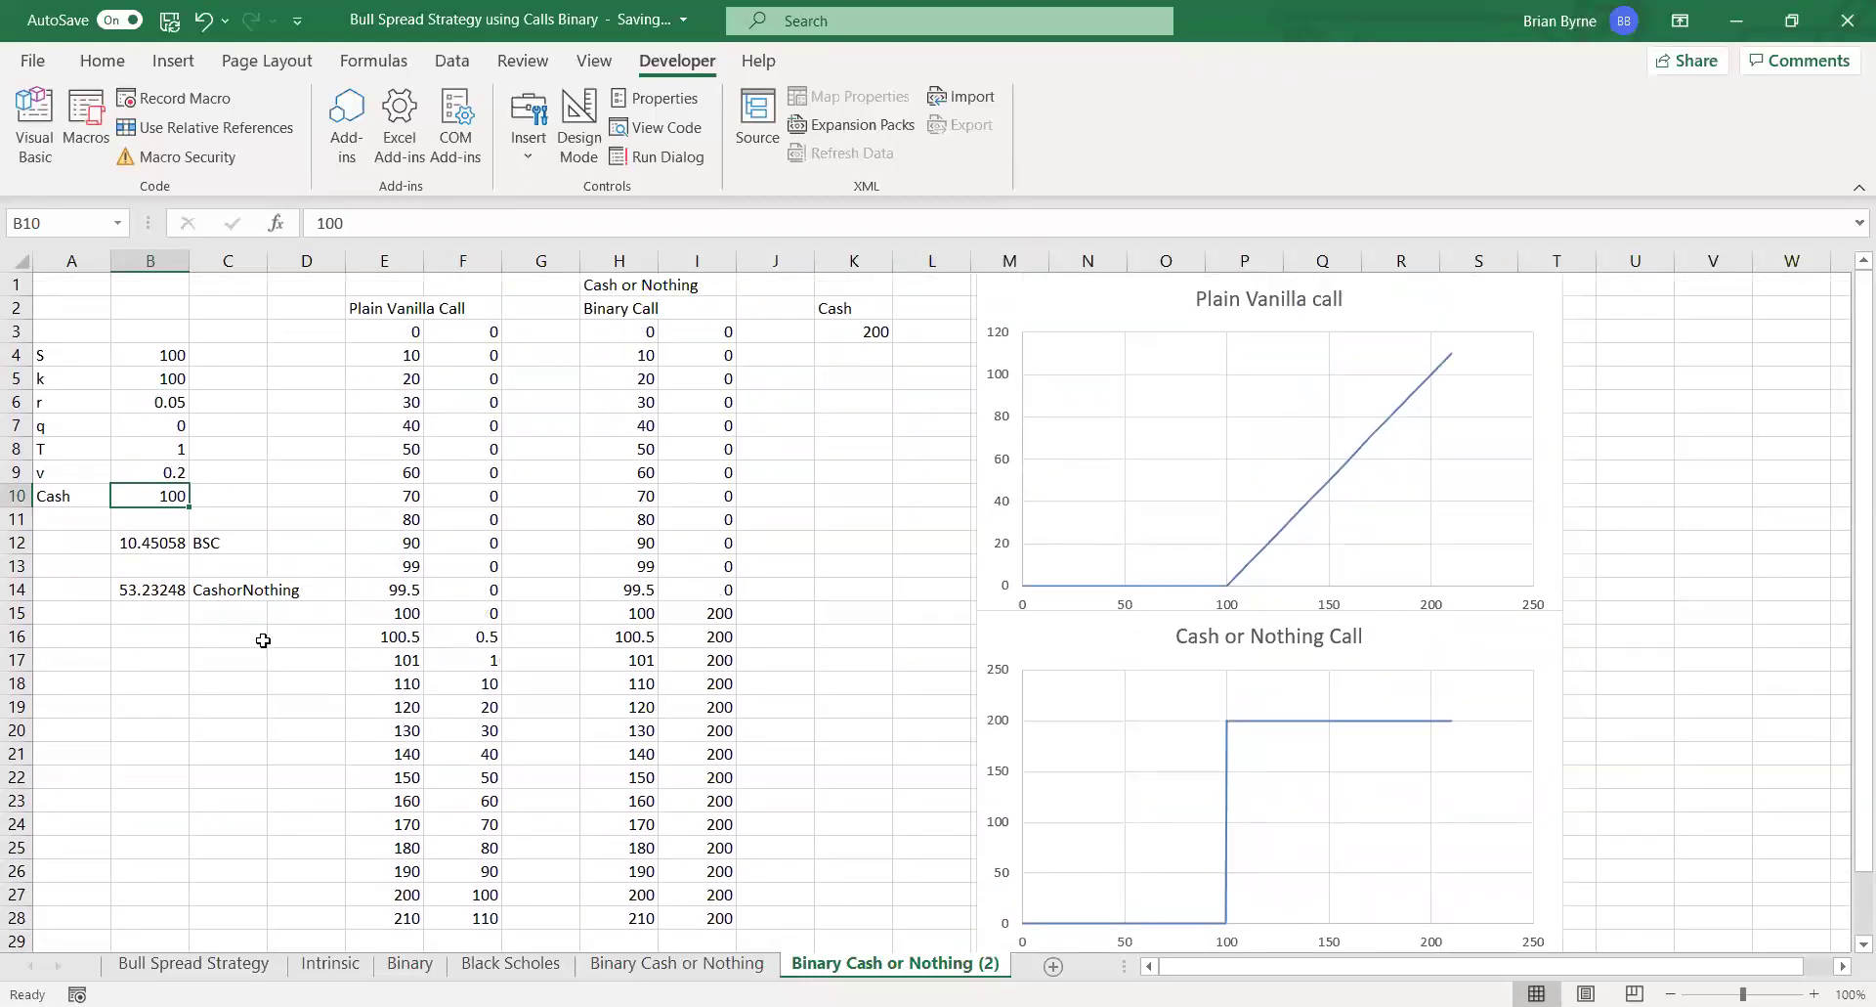
{"action": "left_click", "coordinate": [135, 590]}
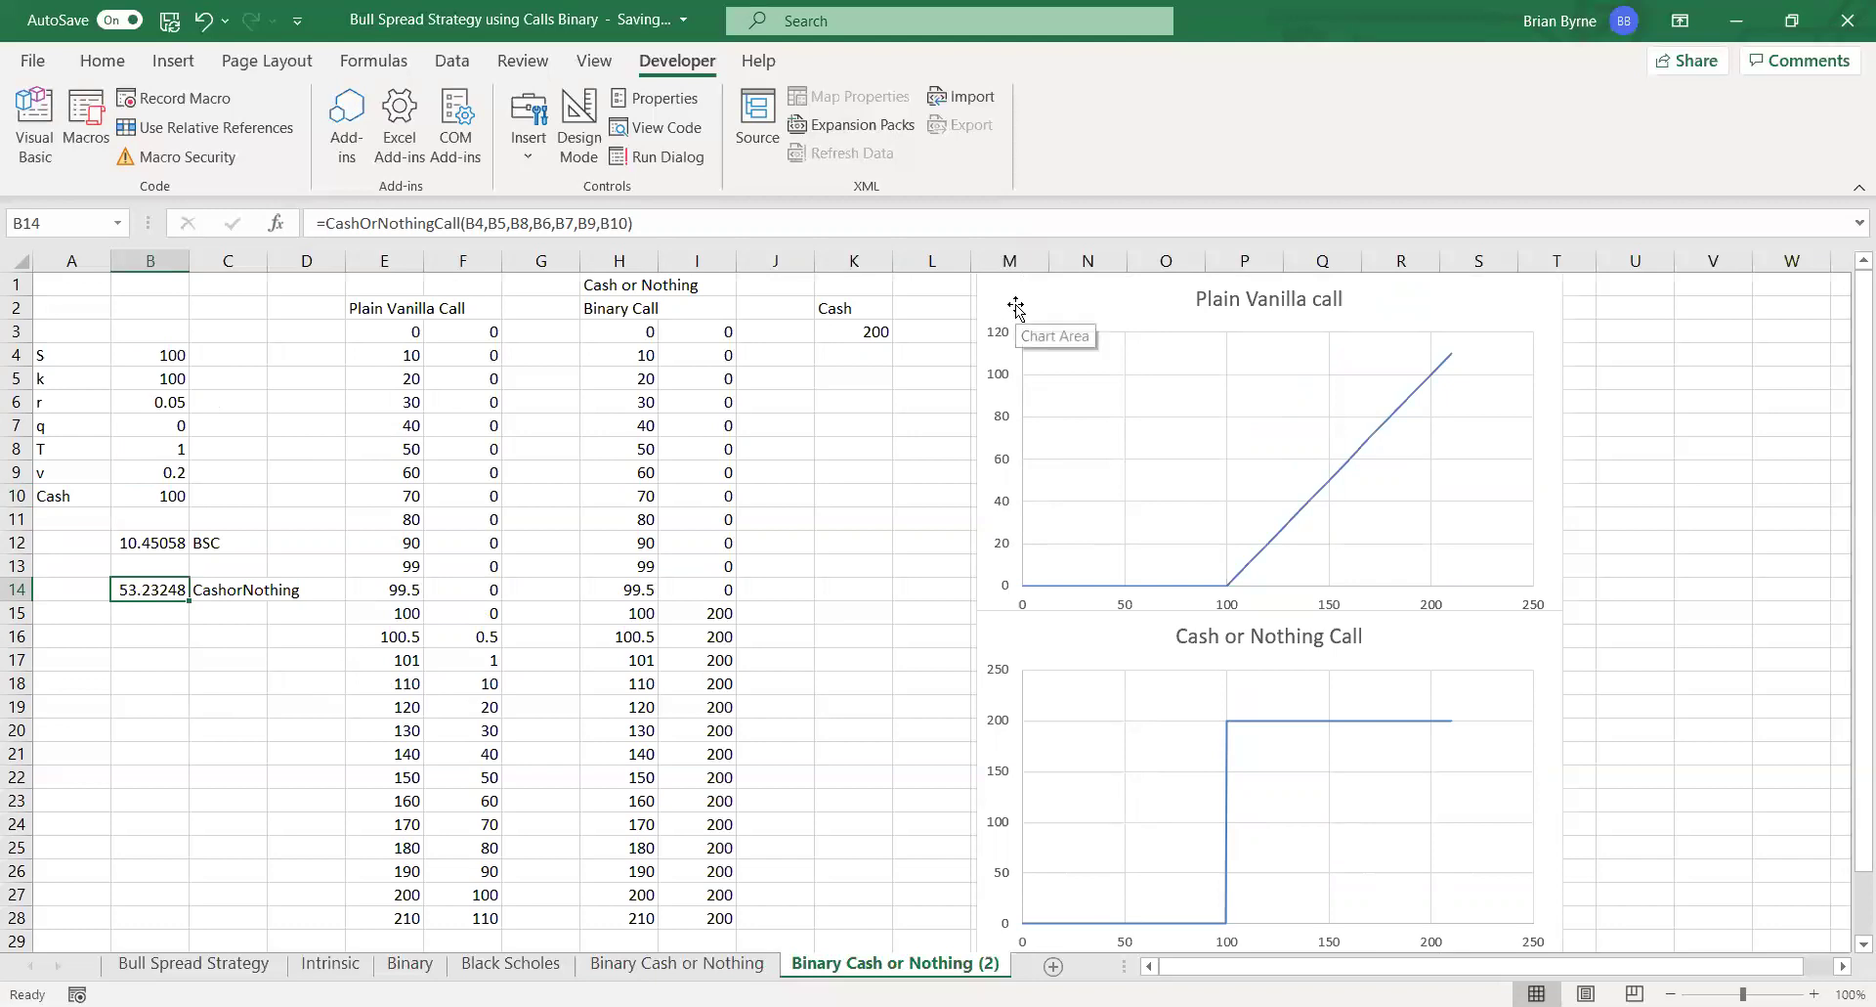
- Change the Cash amount in K3 to 100, check the chart and the B14 price of 53.23248
{"action": "left_click", "coordinate": [866, 333]}
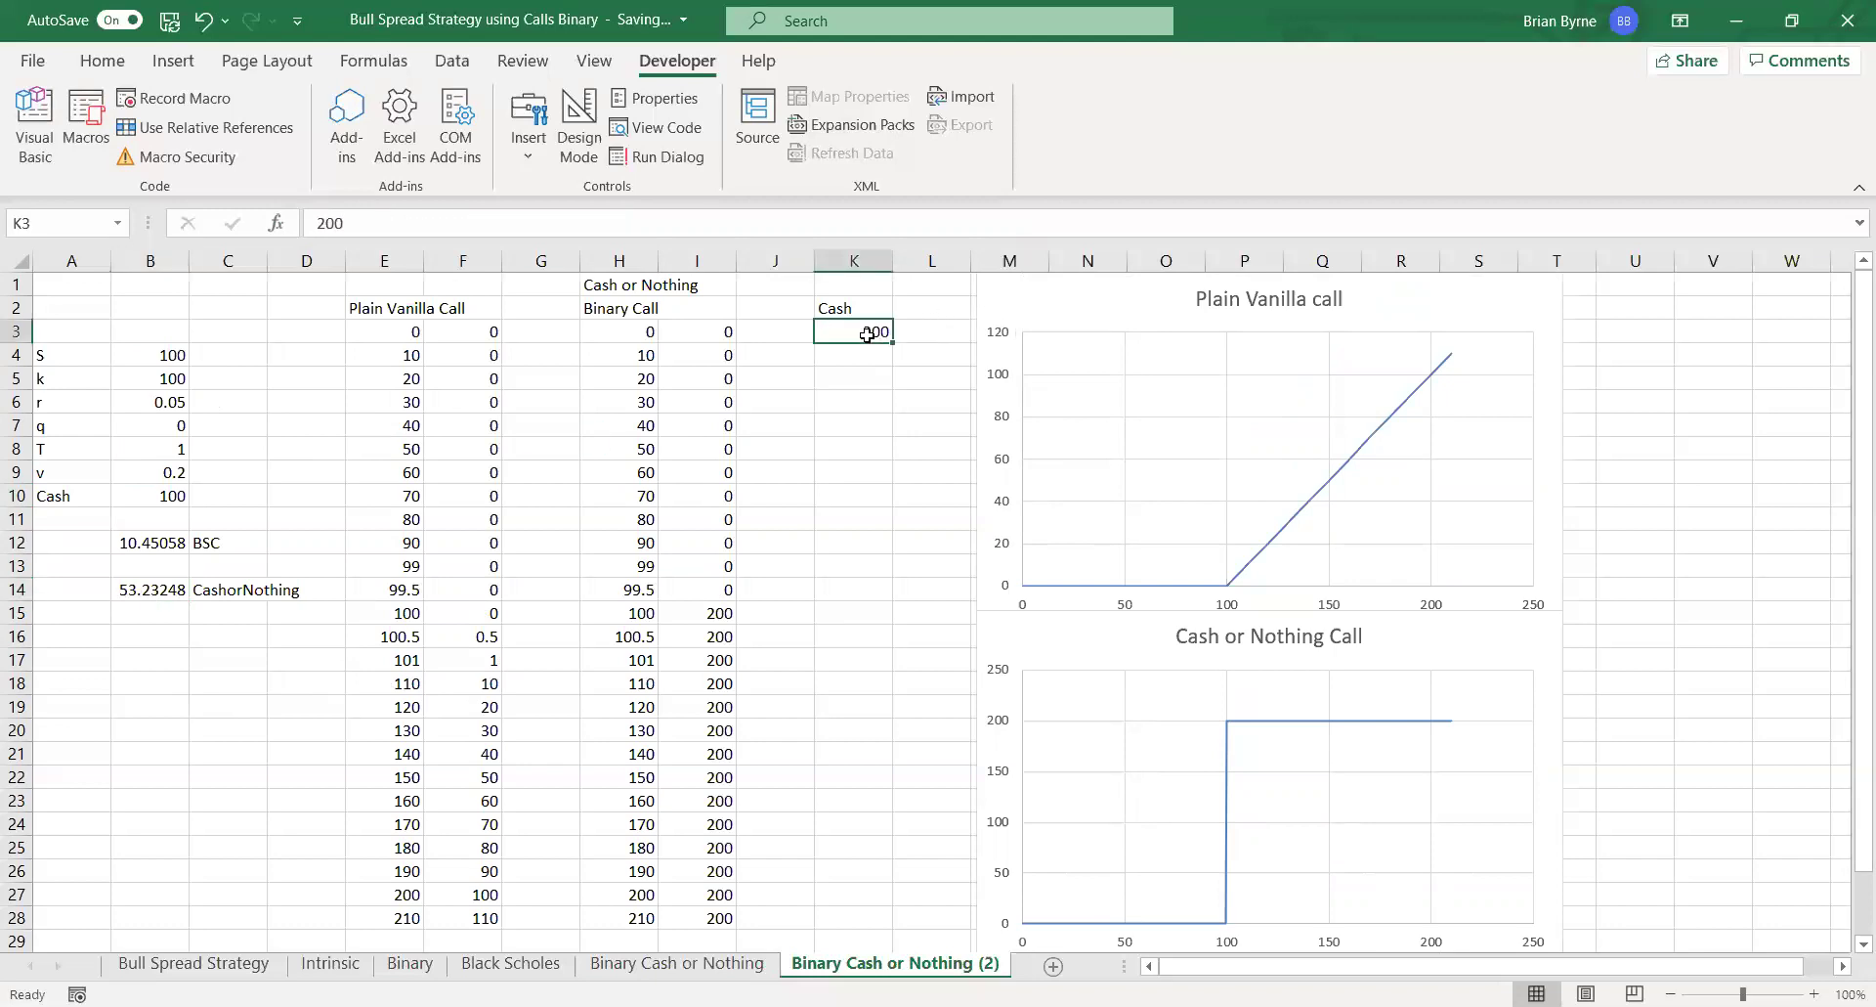
{"action": "type", "text": "100"}
{"action": "key", "text": "Return"}
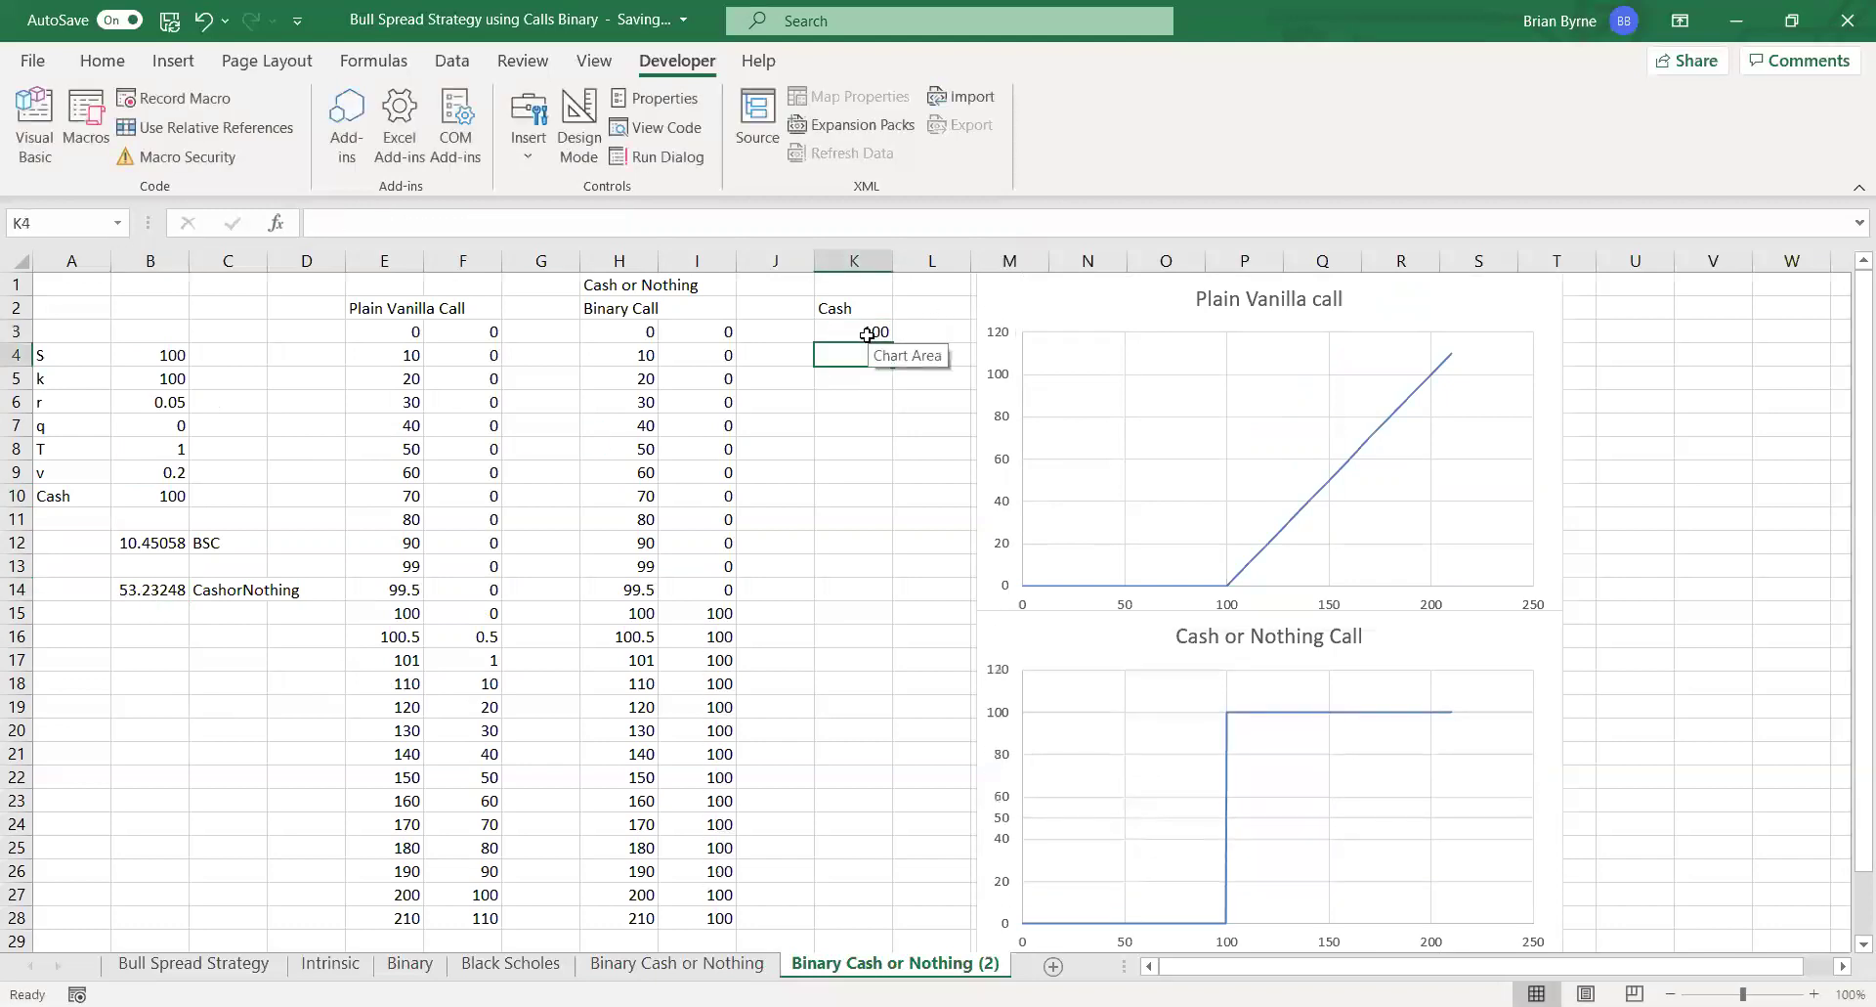
{"action": "scroll", "coordinate": [839, 474], "scroll_direction": "down", "scroll_amount": 2}
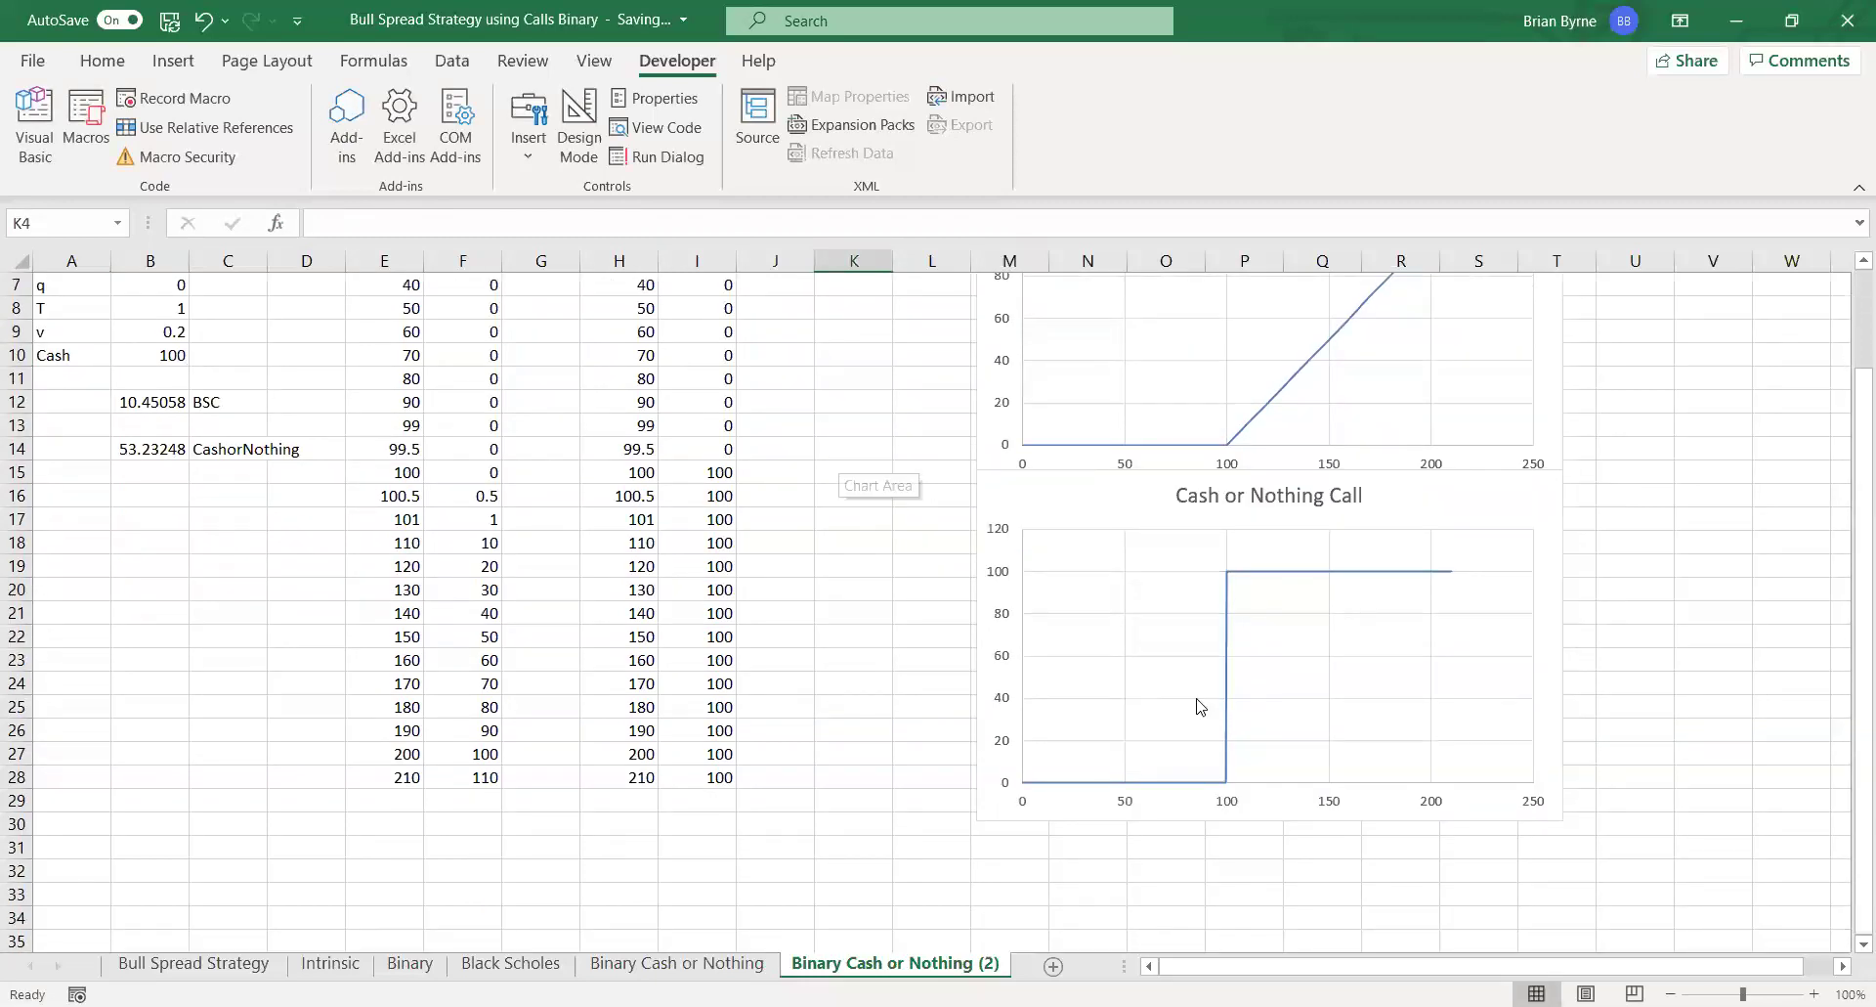
{"action": "scroll", "coordinate": [743, 598], "scroll_direction": "up", "scroll_amount": 2}
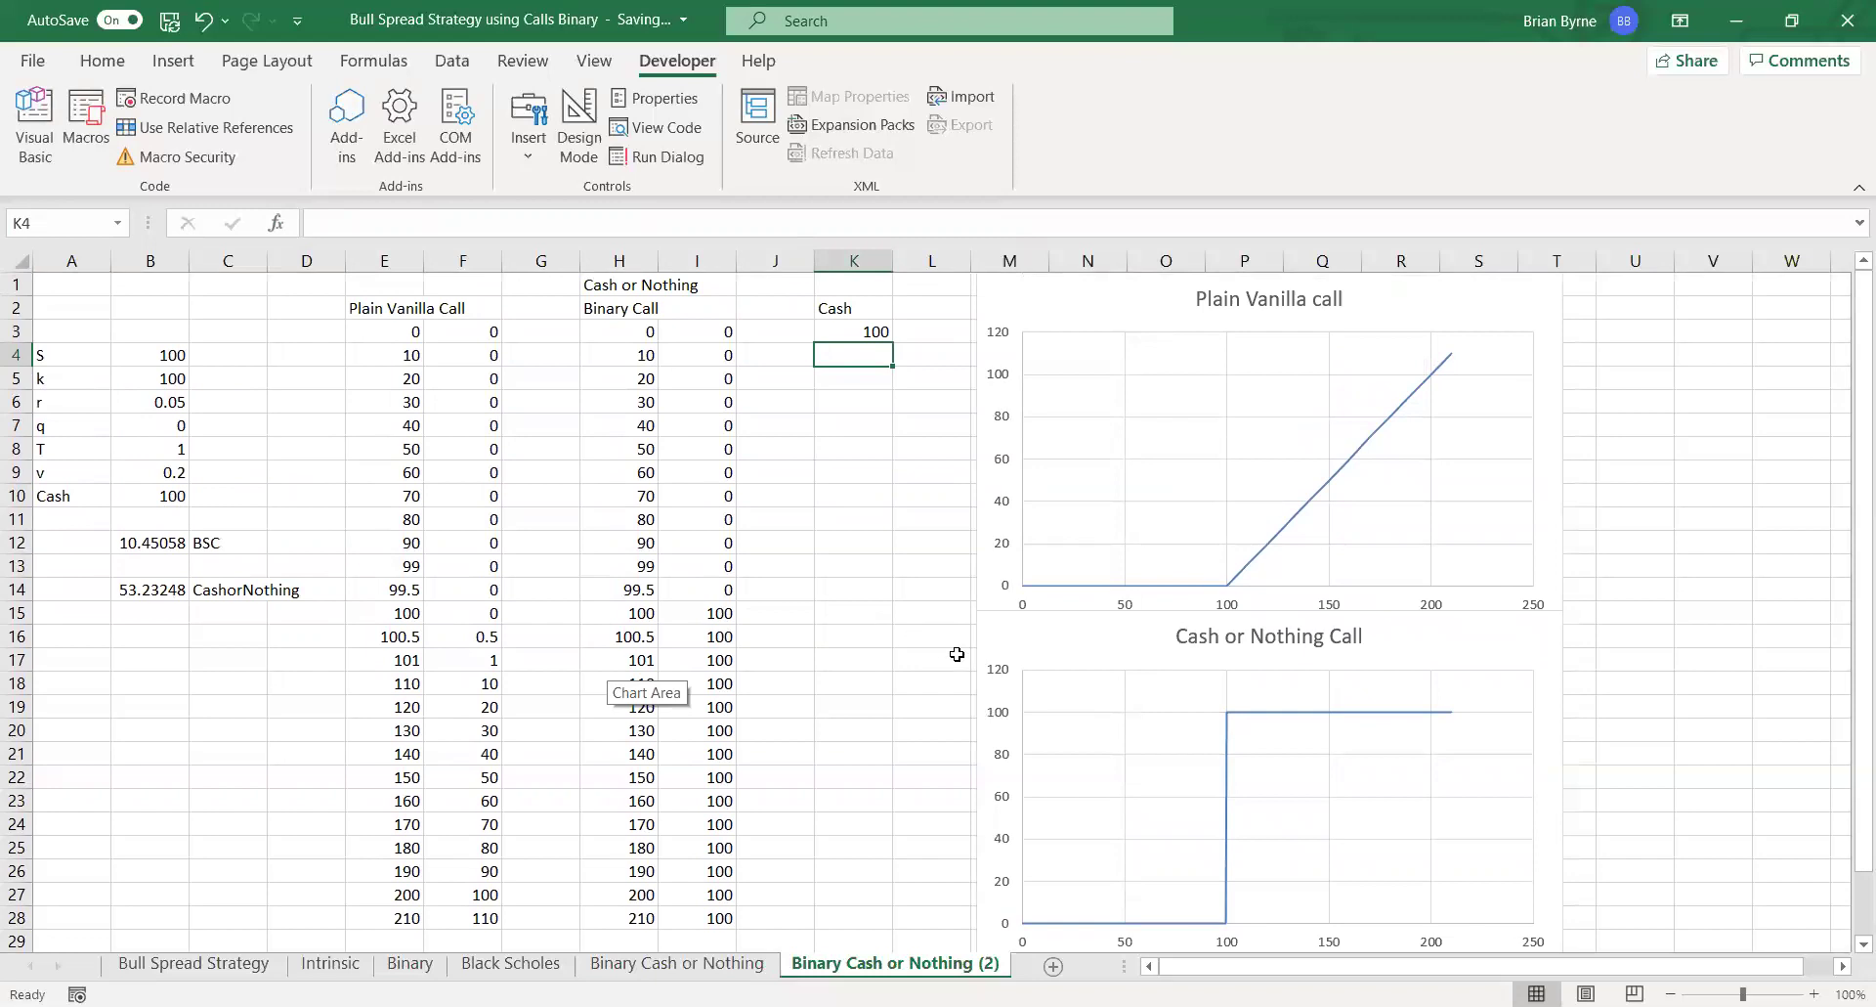
{"action": "scroll", "coordinate": [957, 654], "scroll_direction": "down", "scroll_amount": 1}
{"action": "scroll", "coordinate": [957, 654], "scroll_direction": "down", "scroll_amount": 1}
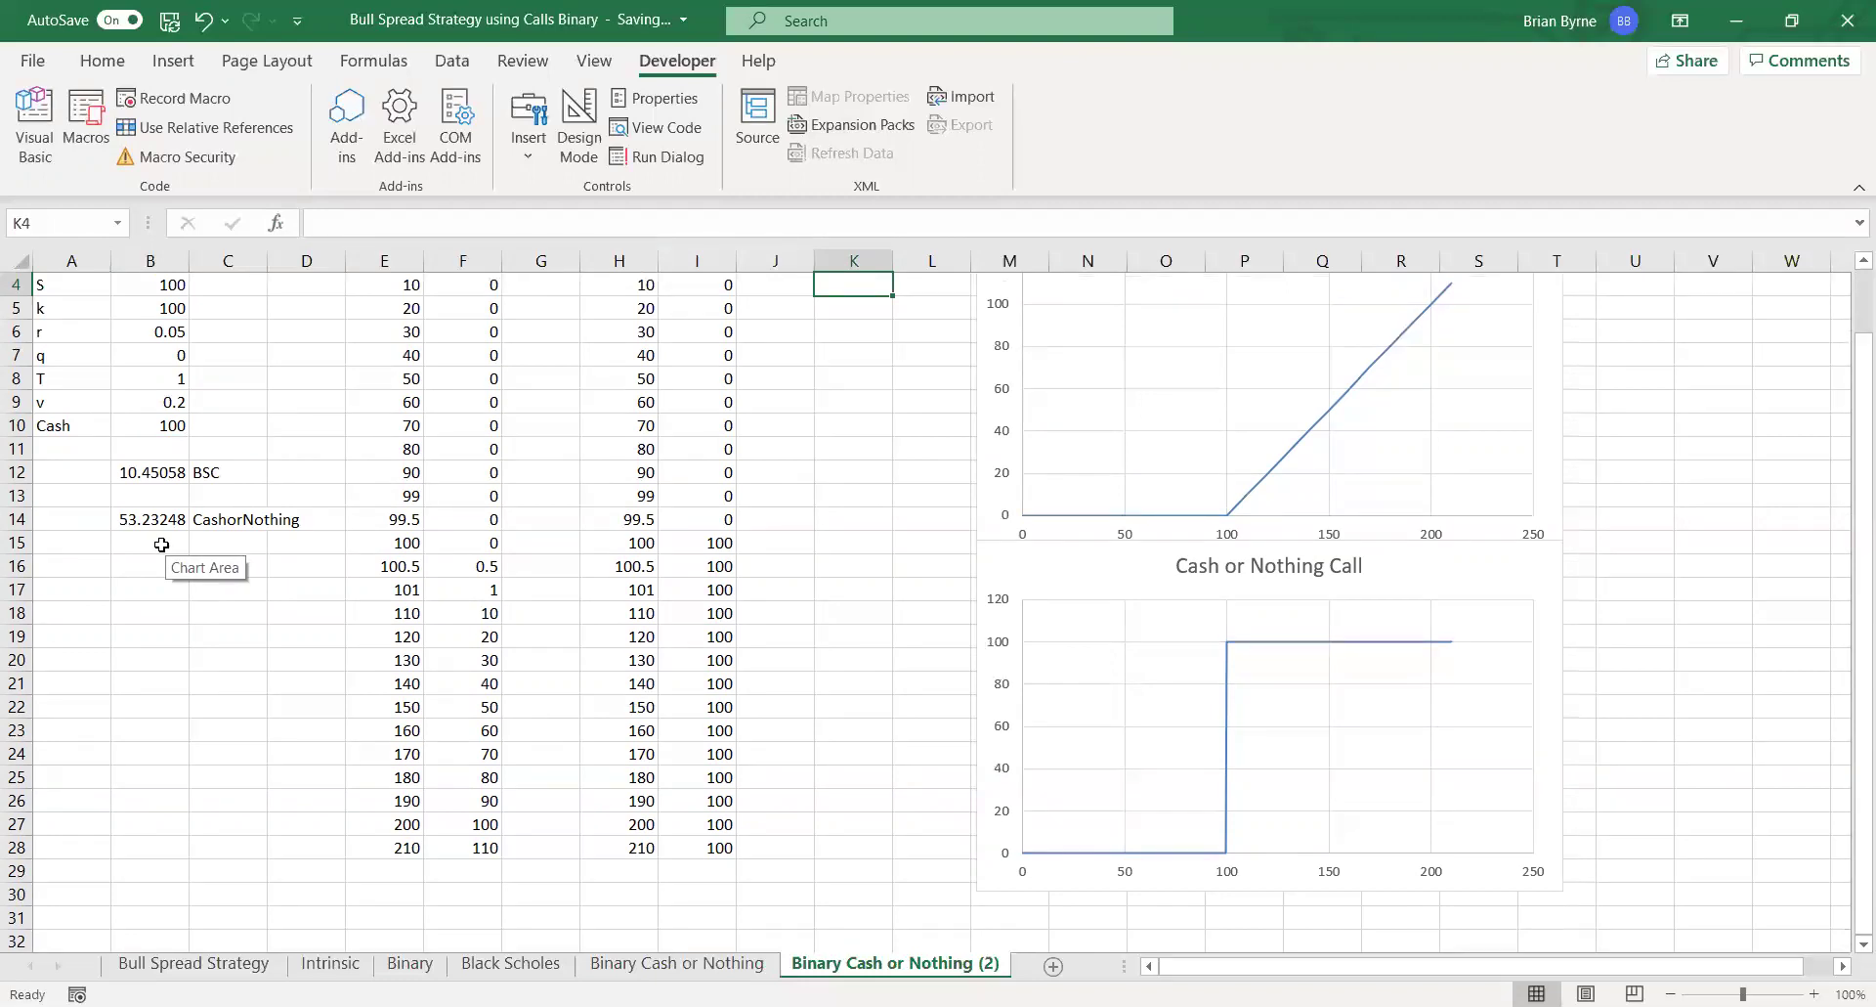
{"action": "scroll", "coordinate": [161, 545], "scroll_direction": "up", "scroll_amount": 1}
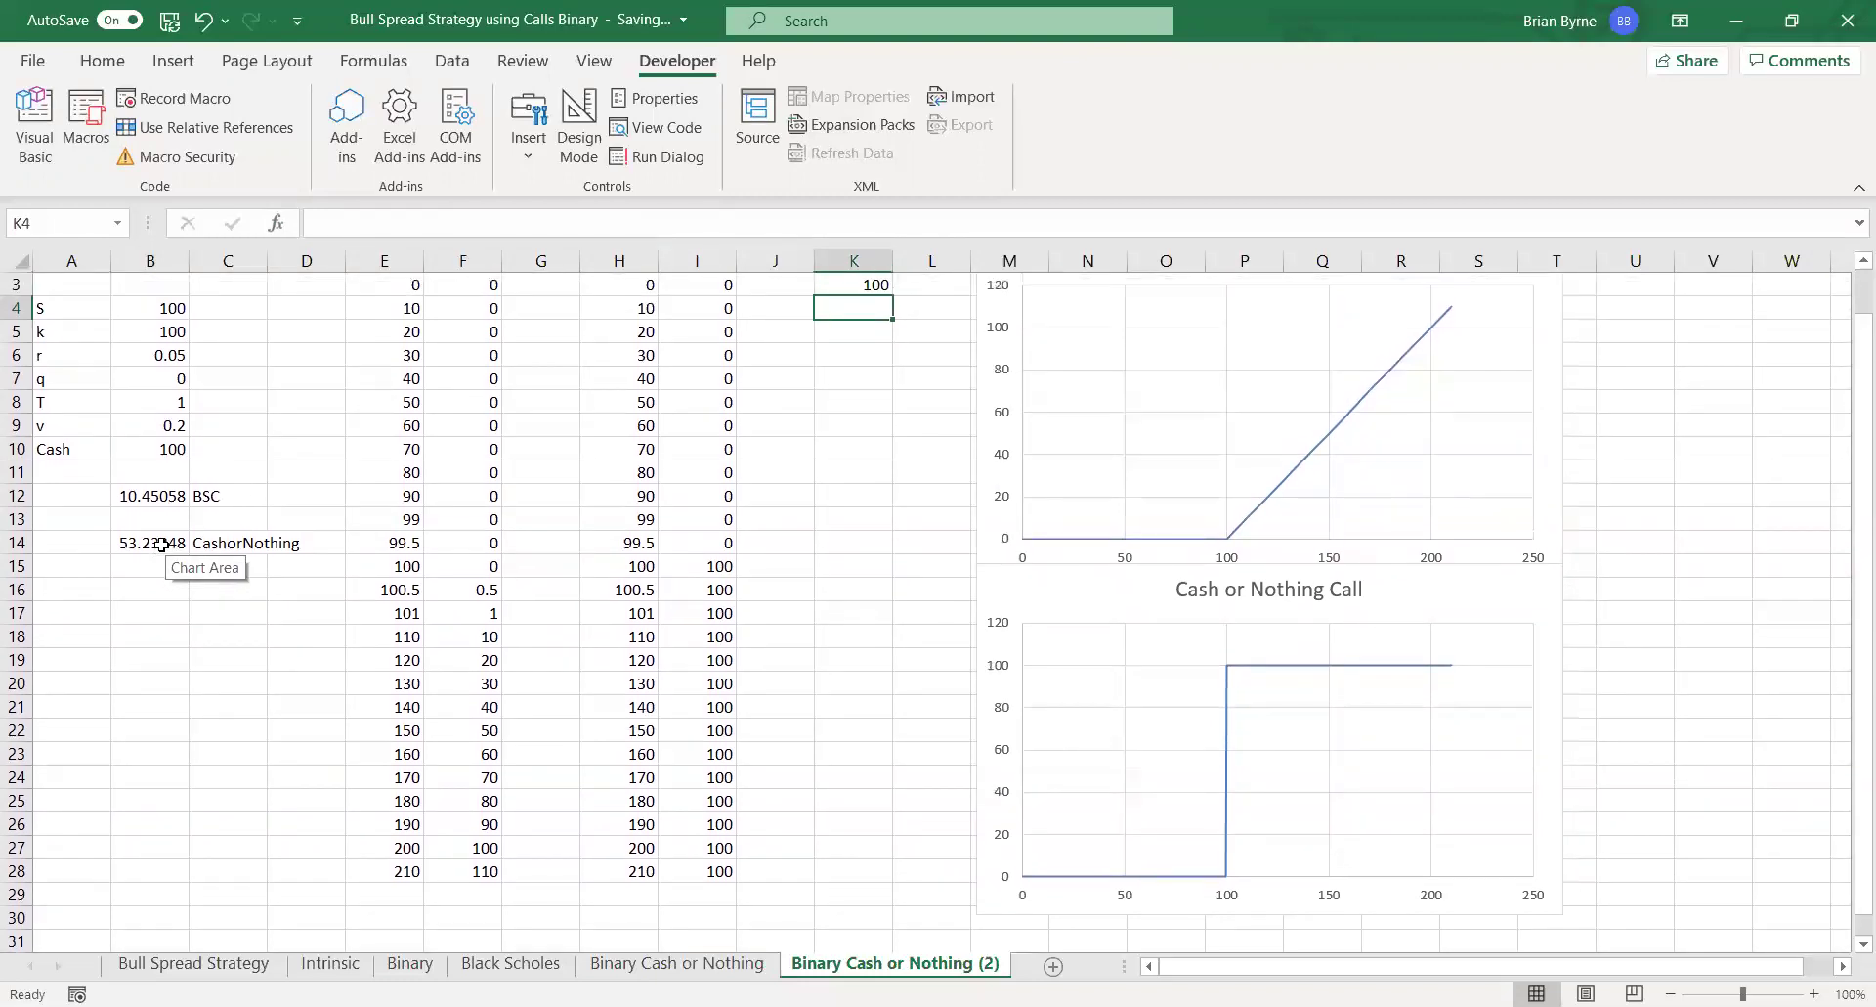
{"action": "left_click", "coordinate": [159, 543]}
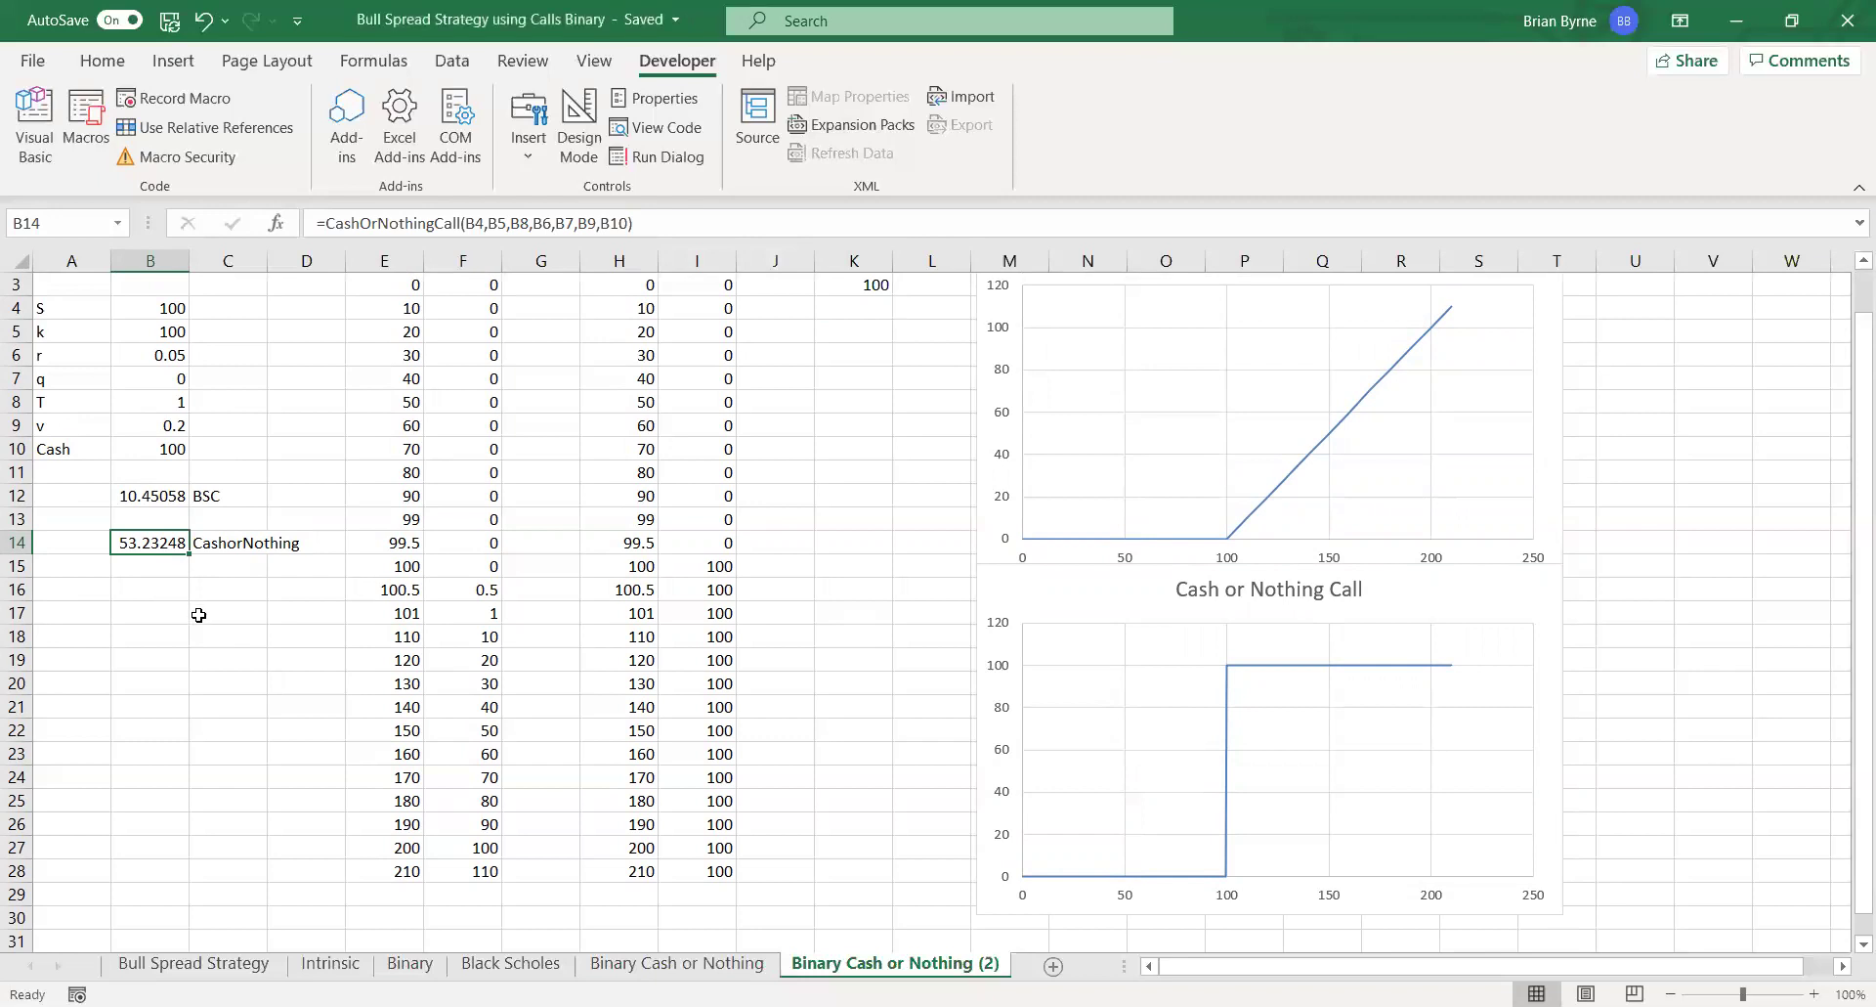
{"action": "scroll", "coordinate": [198, 614], "scroll_direction": "up", "scroll_amount": 1}
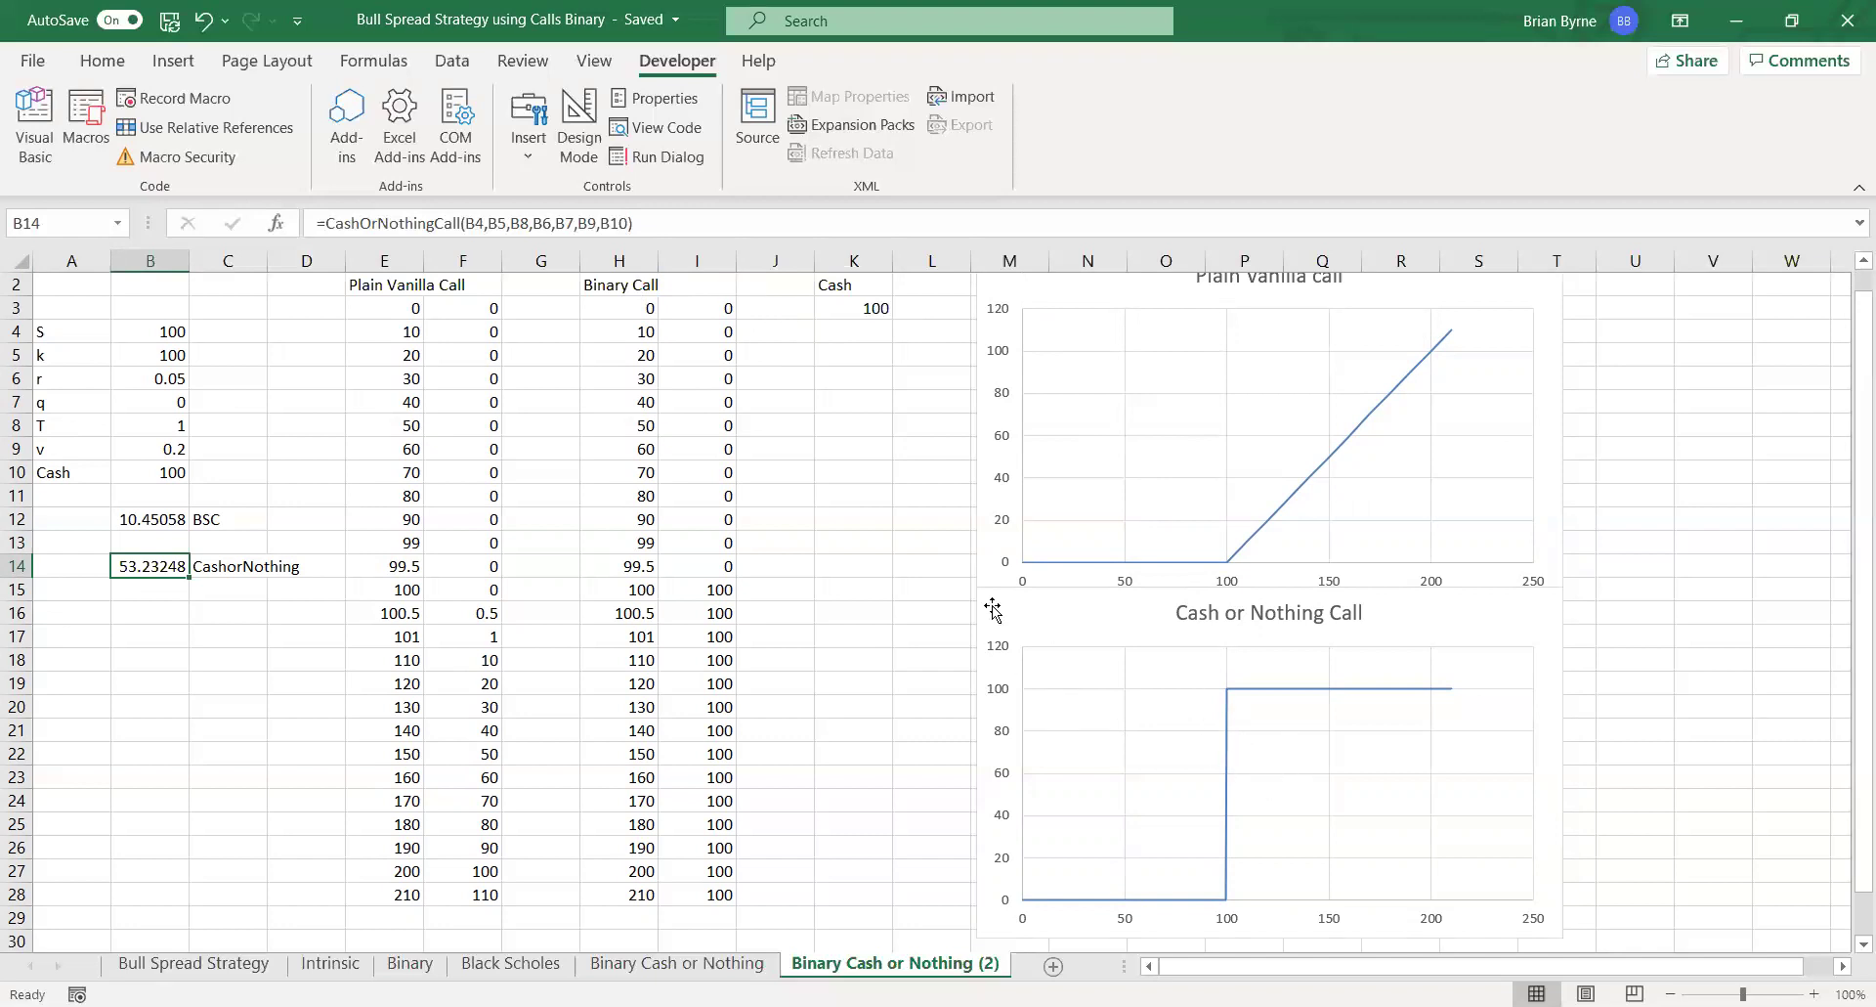
- Enter =I3-$B$14 in J3 and fill it down to J28, giving -53.2325 and 46.76752
{"action": "left_click", "coordinate": [750, 307]}
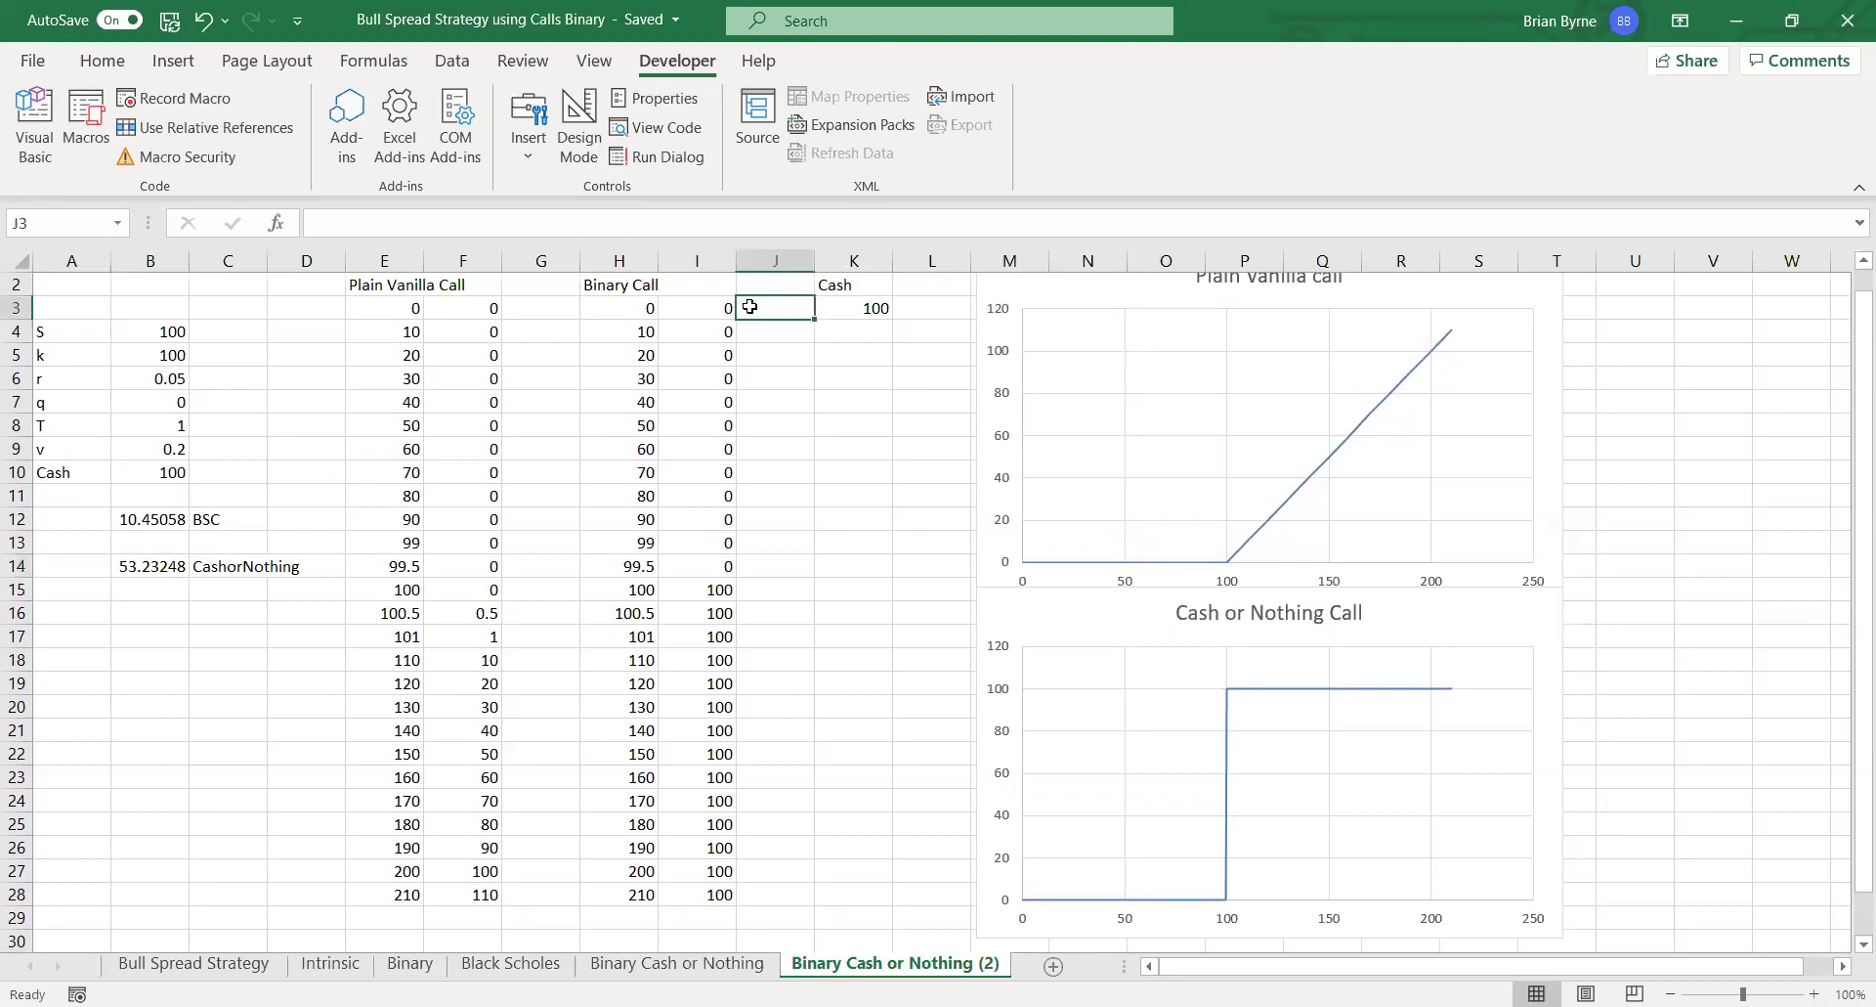
{"action": "type", "text": "="}
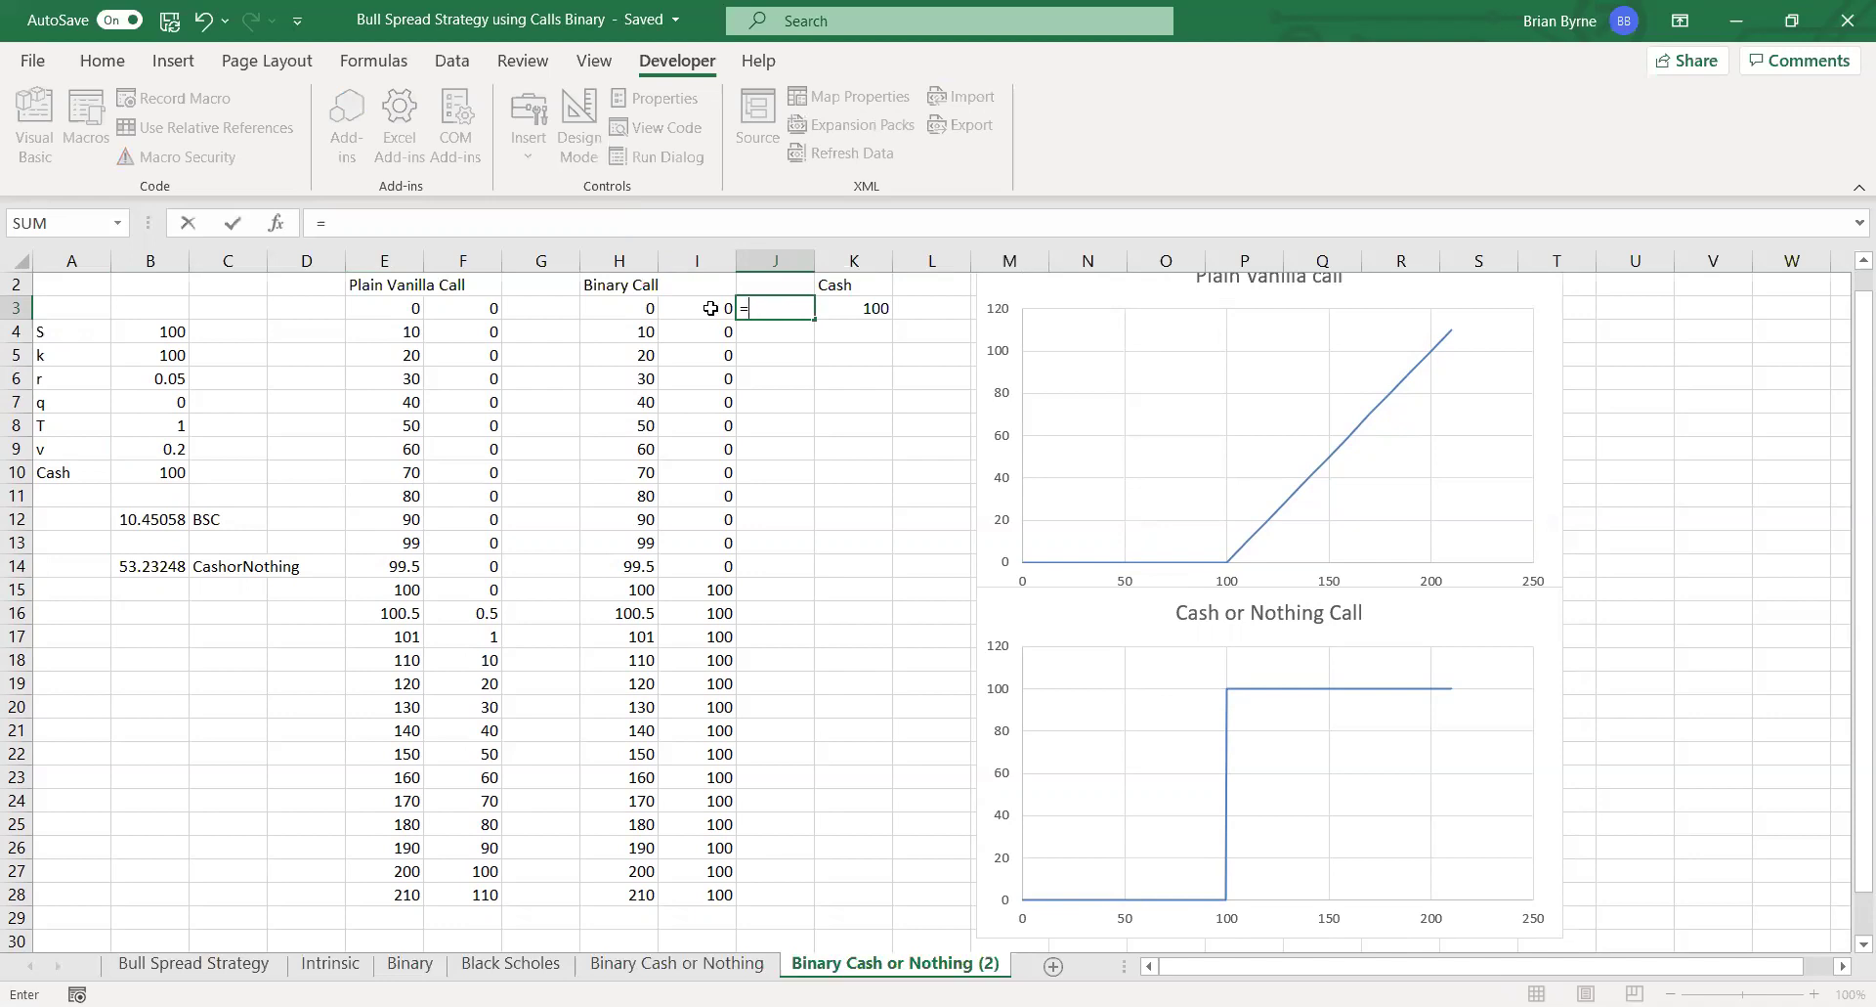
{"action": "left_click", "coordinate": [710, 307]}
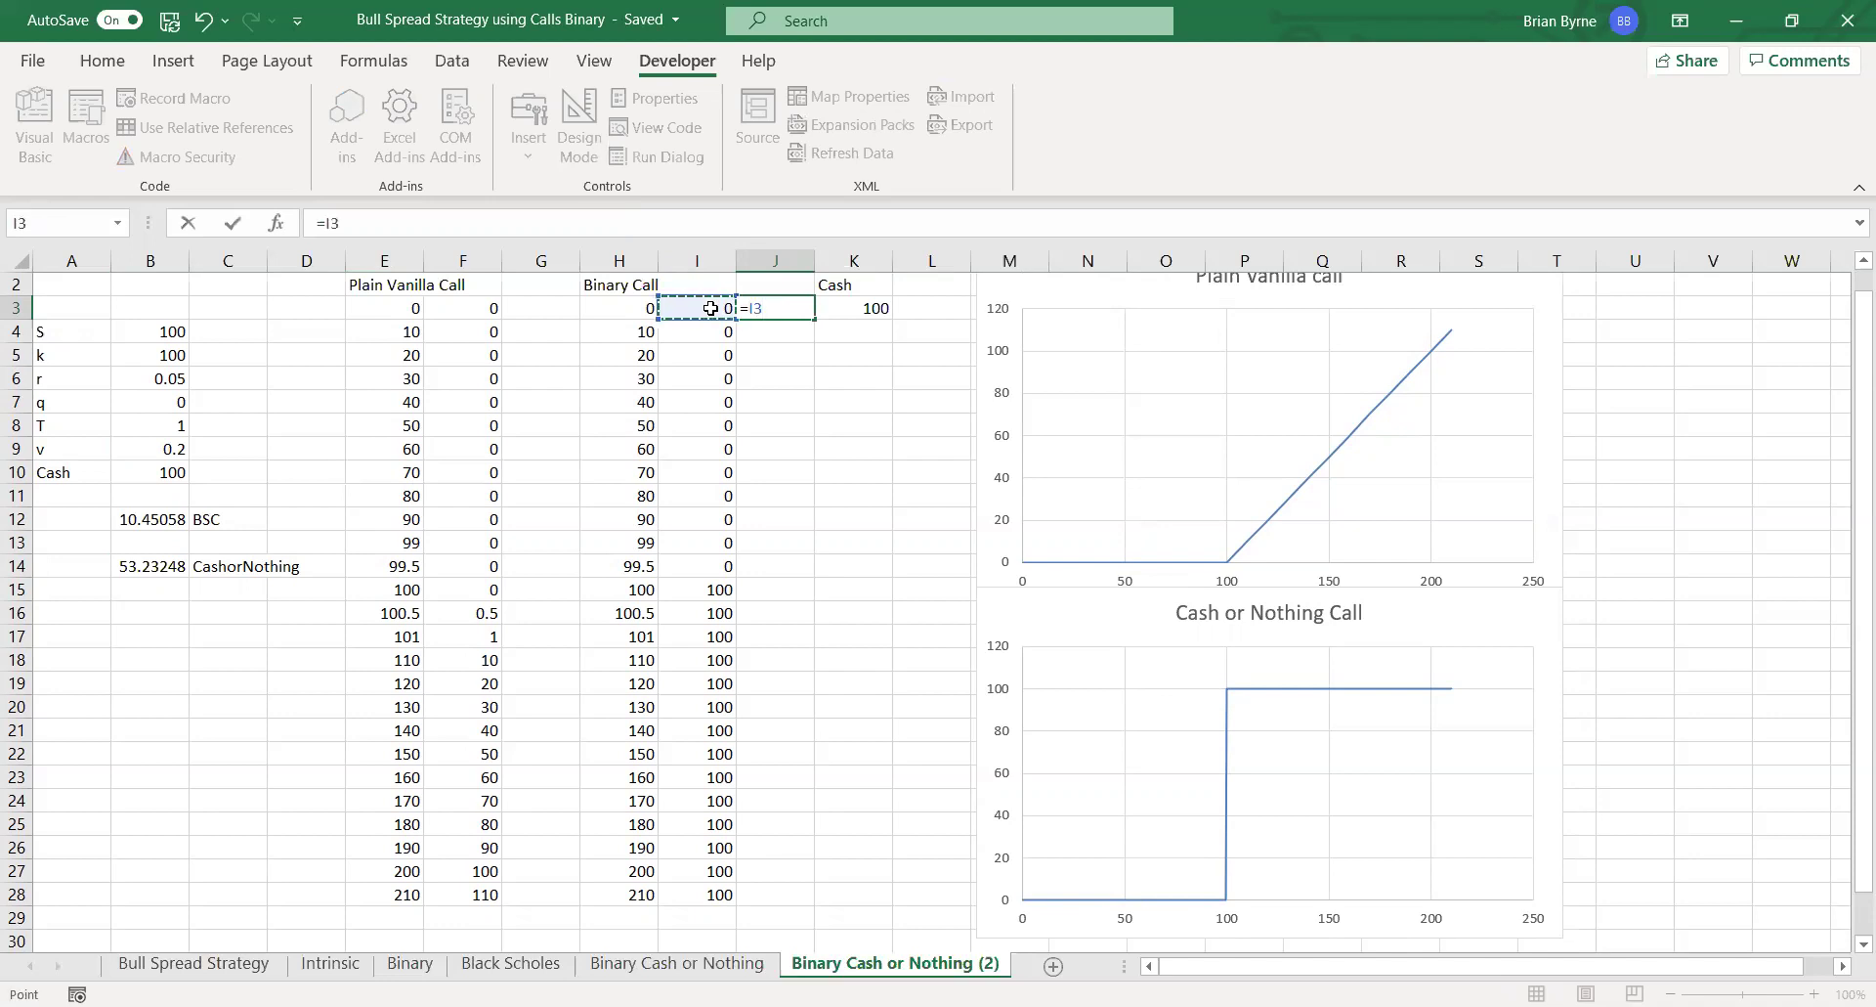
{"action": "type", "text": "-"}
{"action": "left_click", "coordinate": [131, 568]}
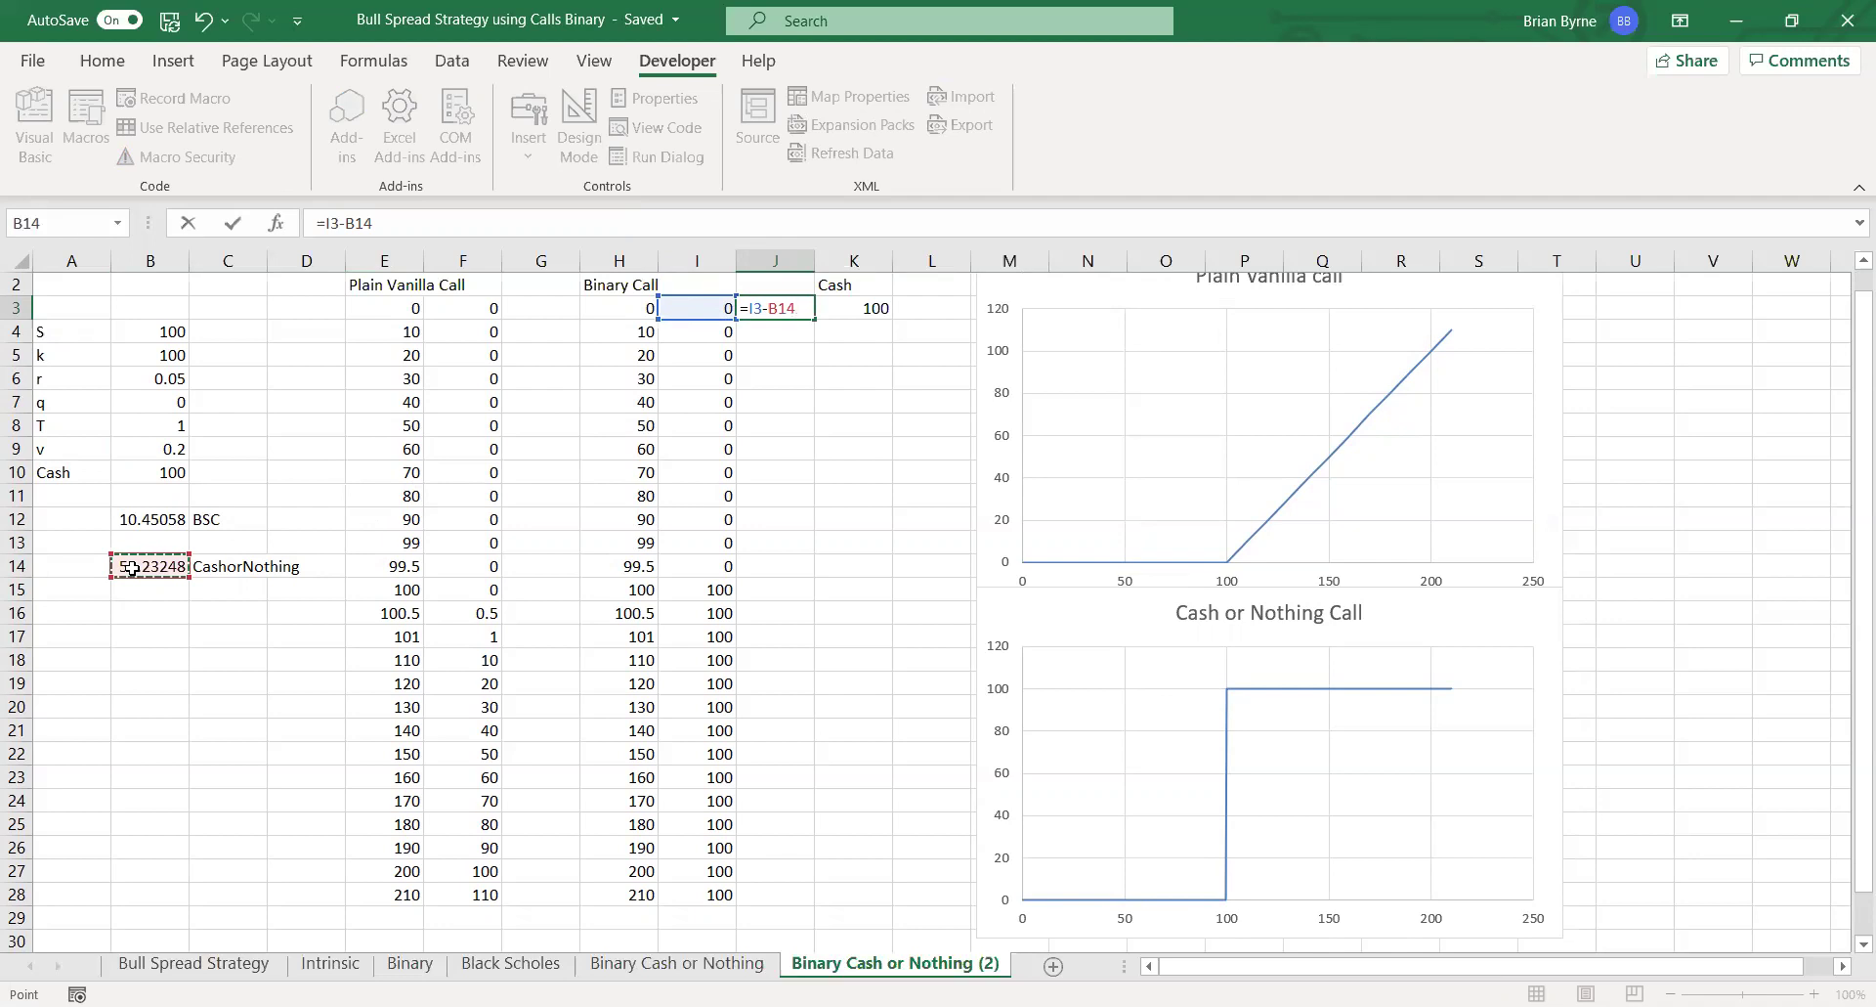
{"action": "key", "text": "F4"}
{"action": "key", "text": "Return"}
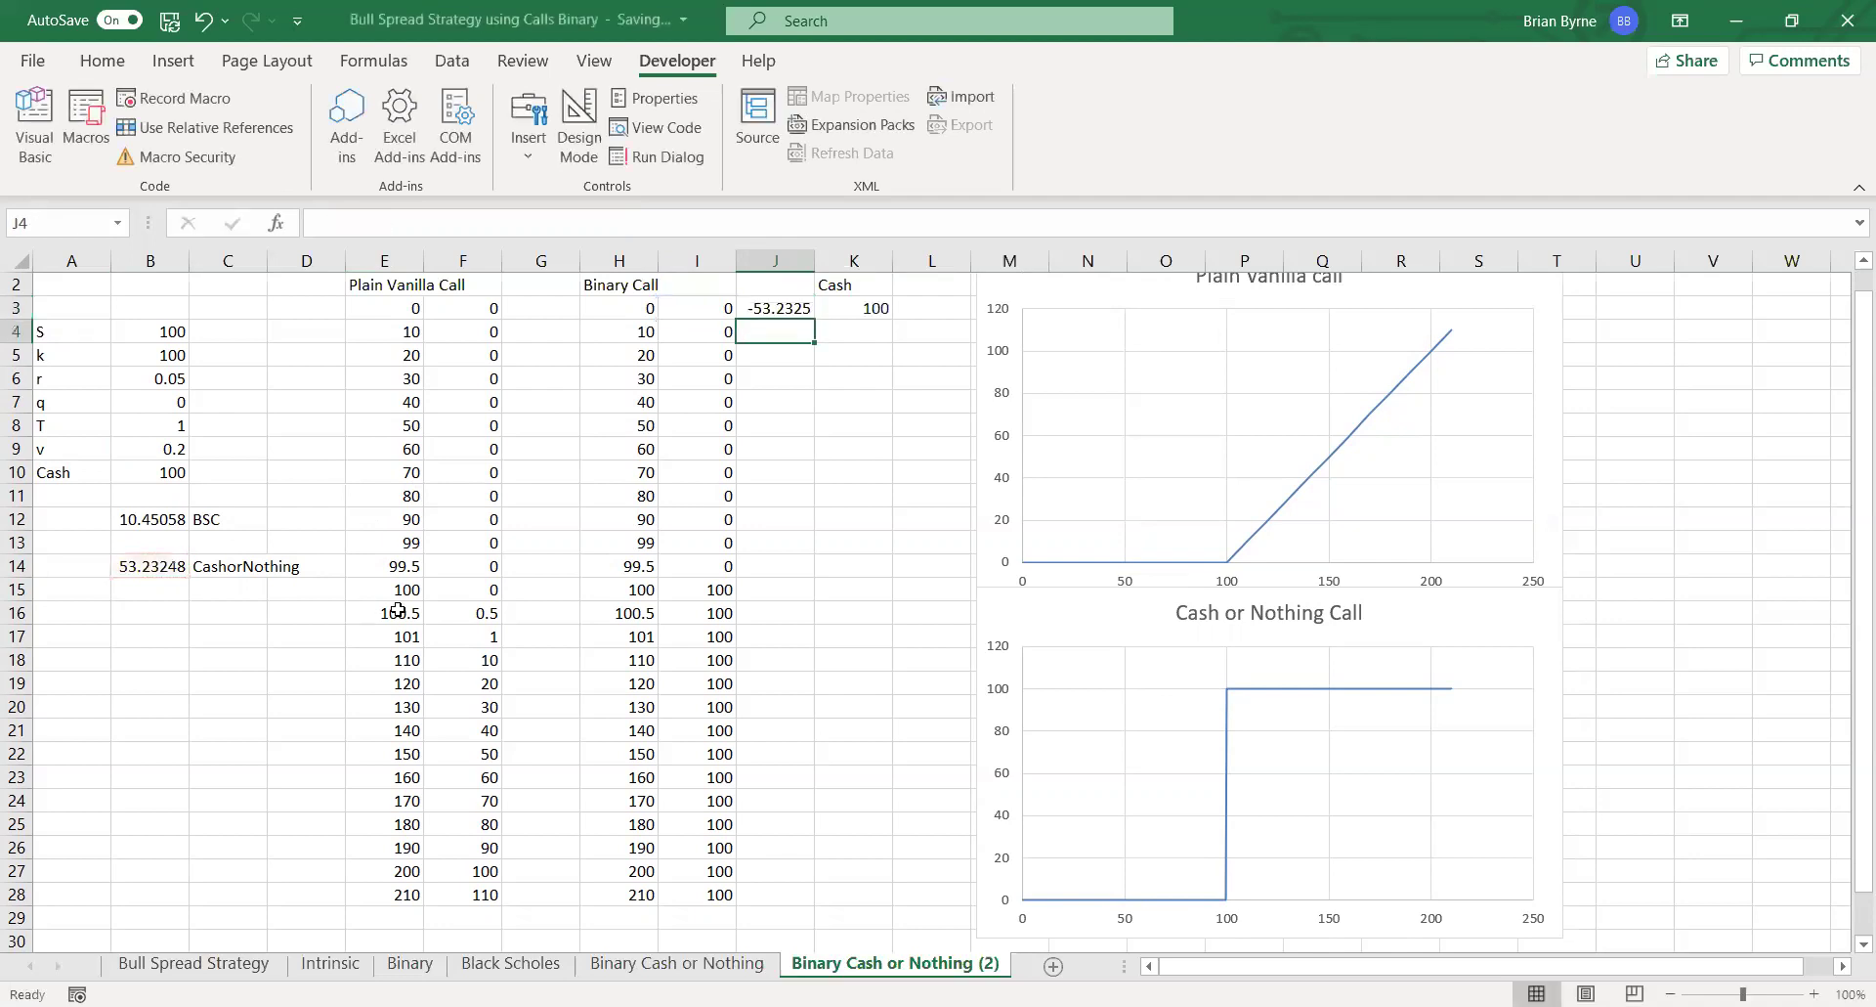
{"action": "left_click", "coordinate": [787, 312]}
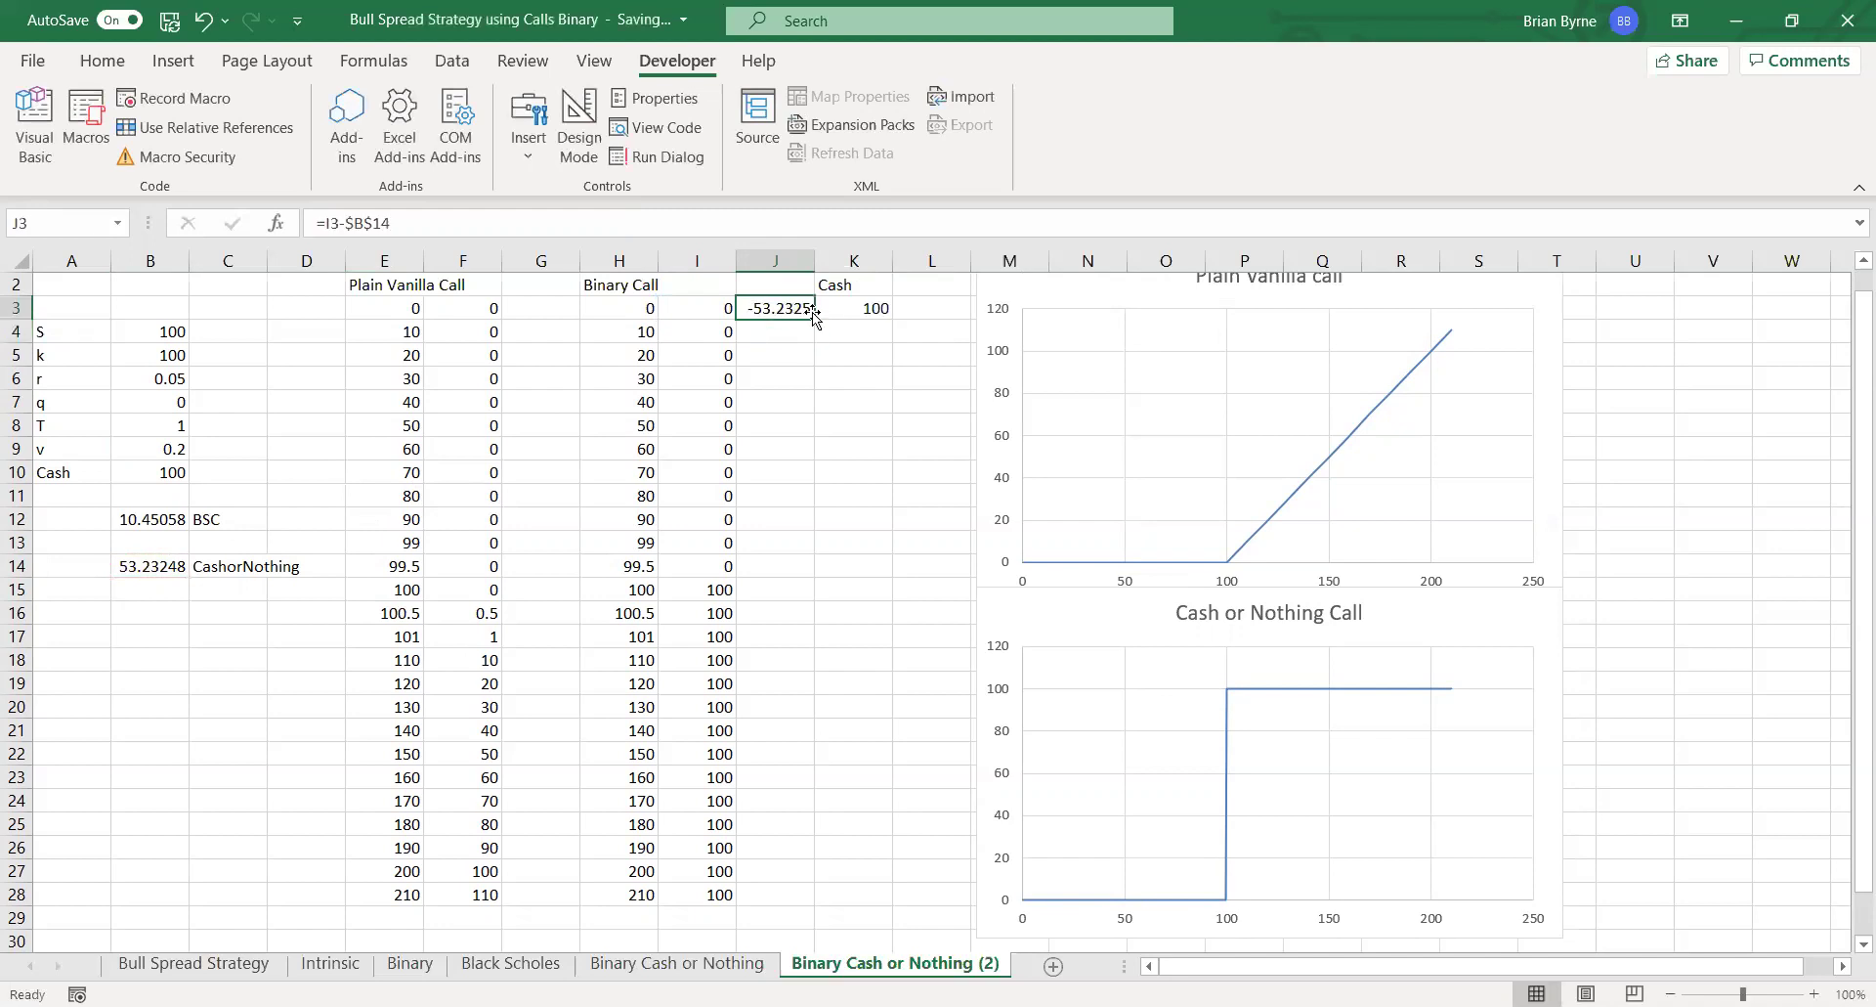
{"action": "left_click_drag", "start_coordinate": [814, 320], "coordinate": [821, 897]}
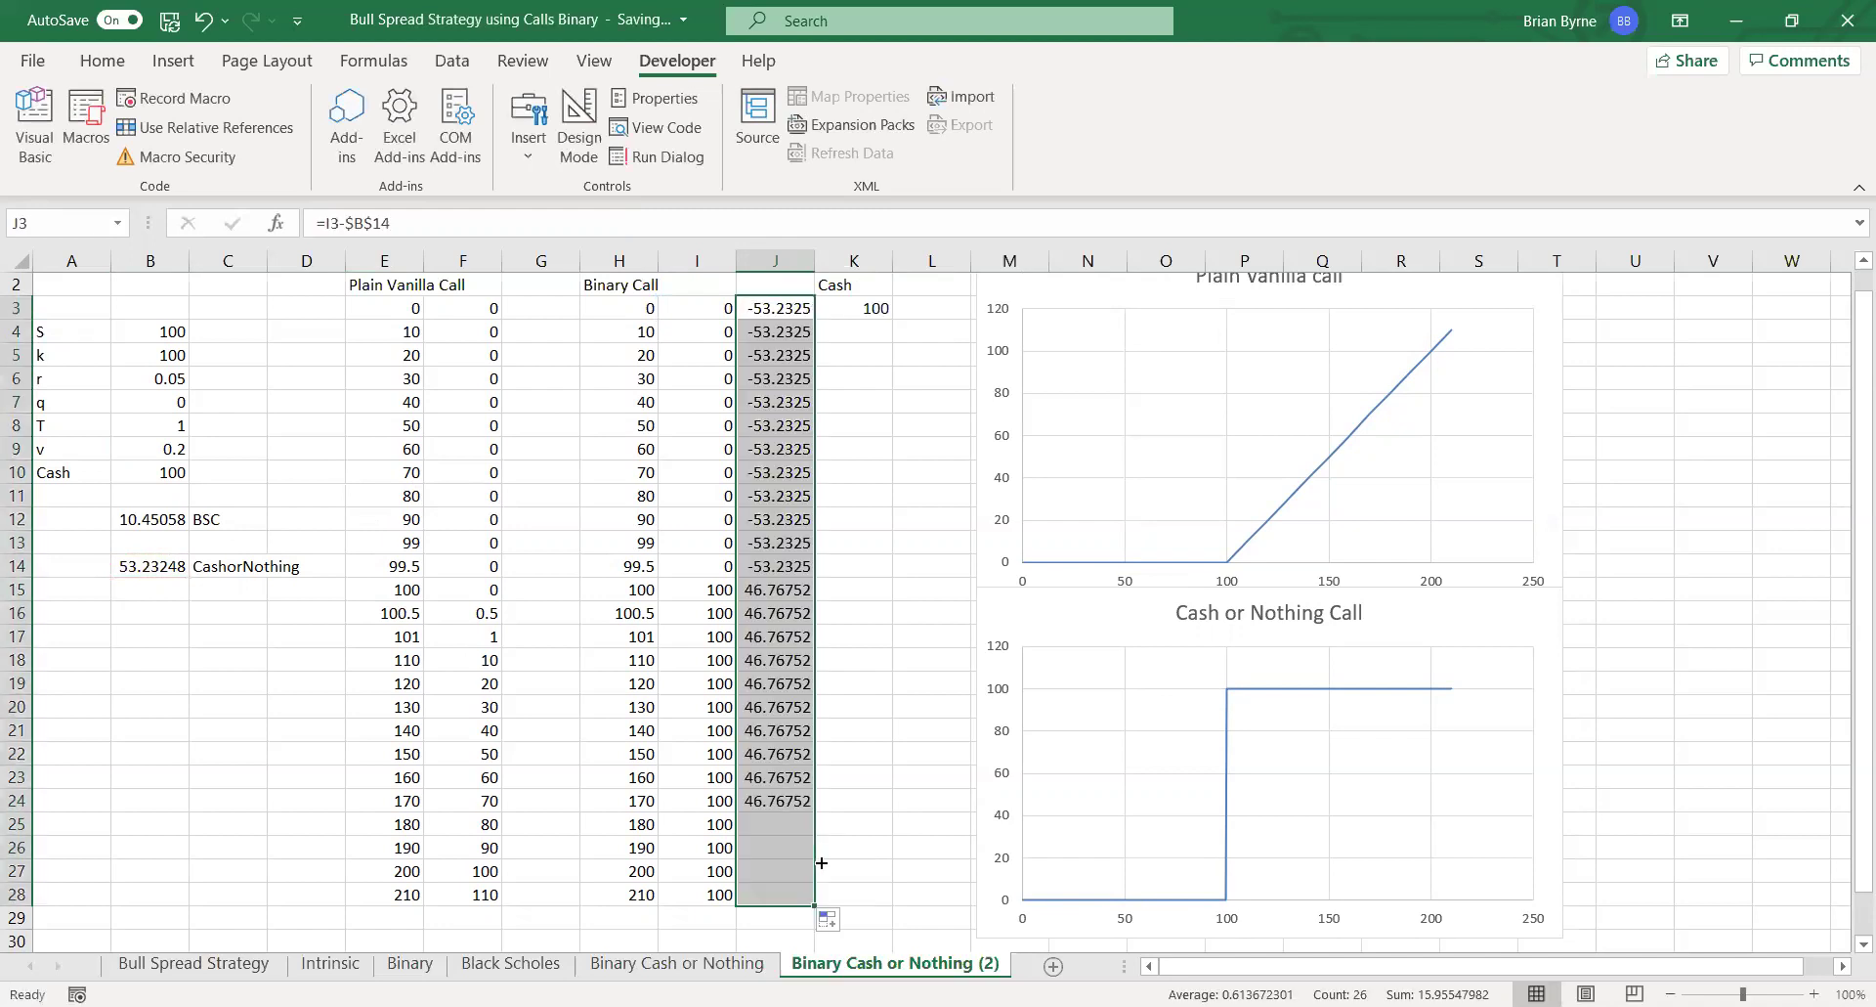
- Add a chart series named 'Binary with Premium' with X values H3:H28
{"action": "right_click", "coordinate": [1123, 800]}
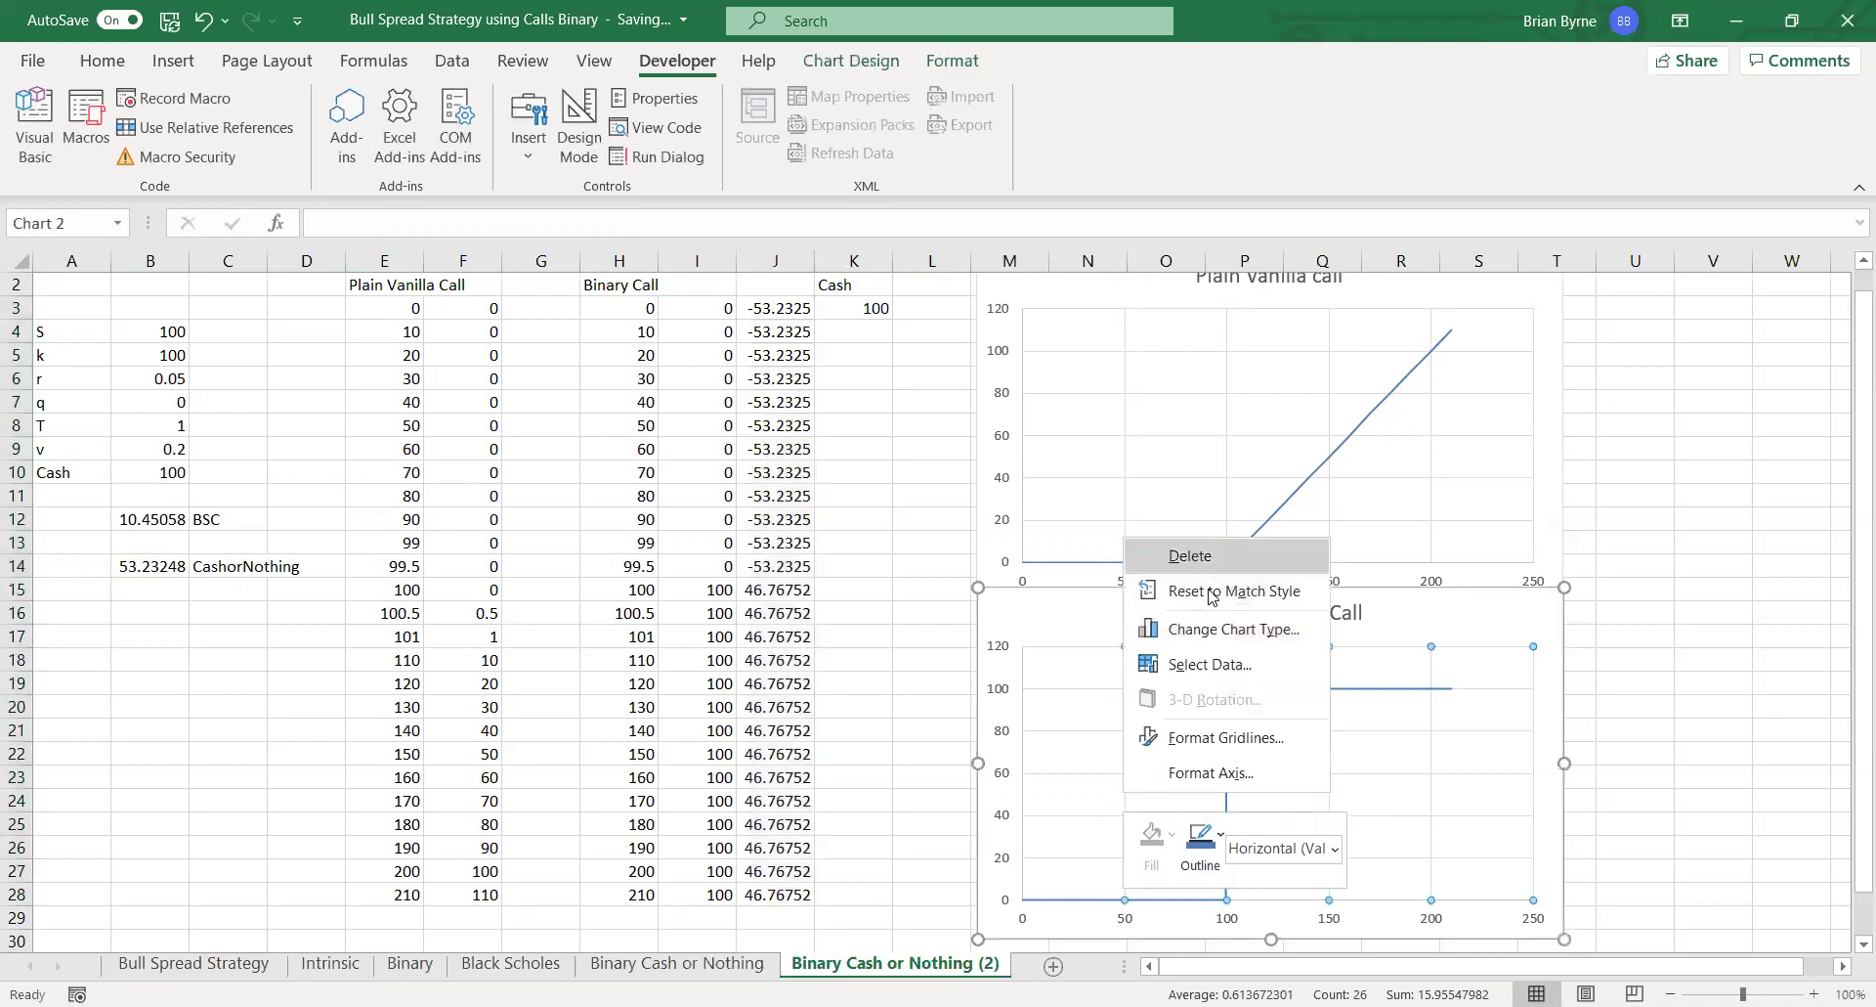
{"action": "left_click", "coordinate": [1219, 665]}
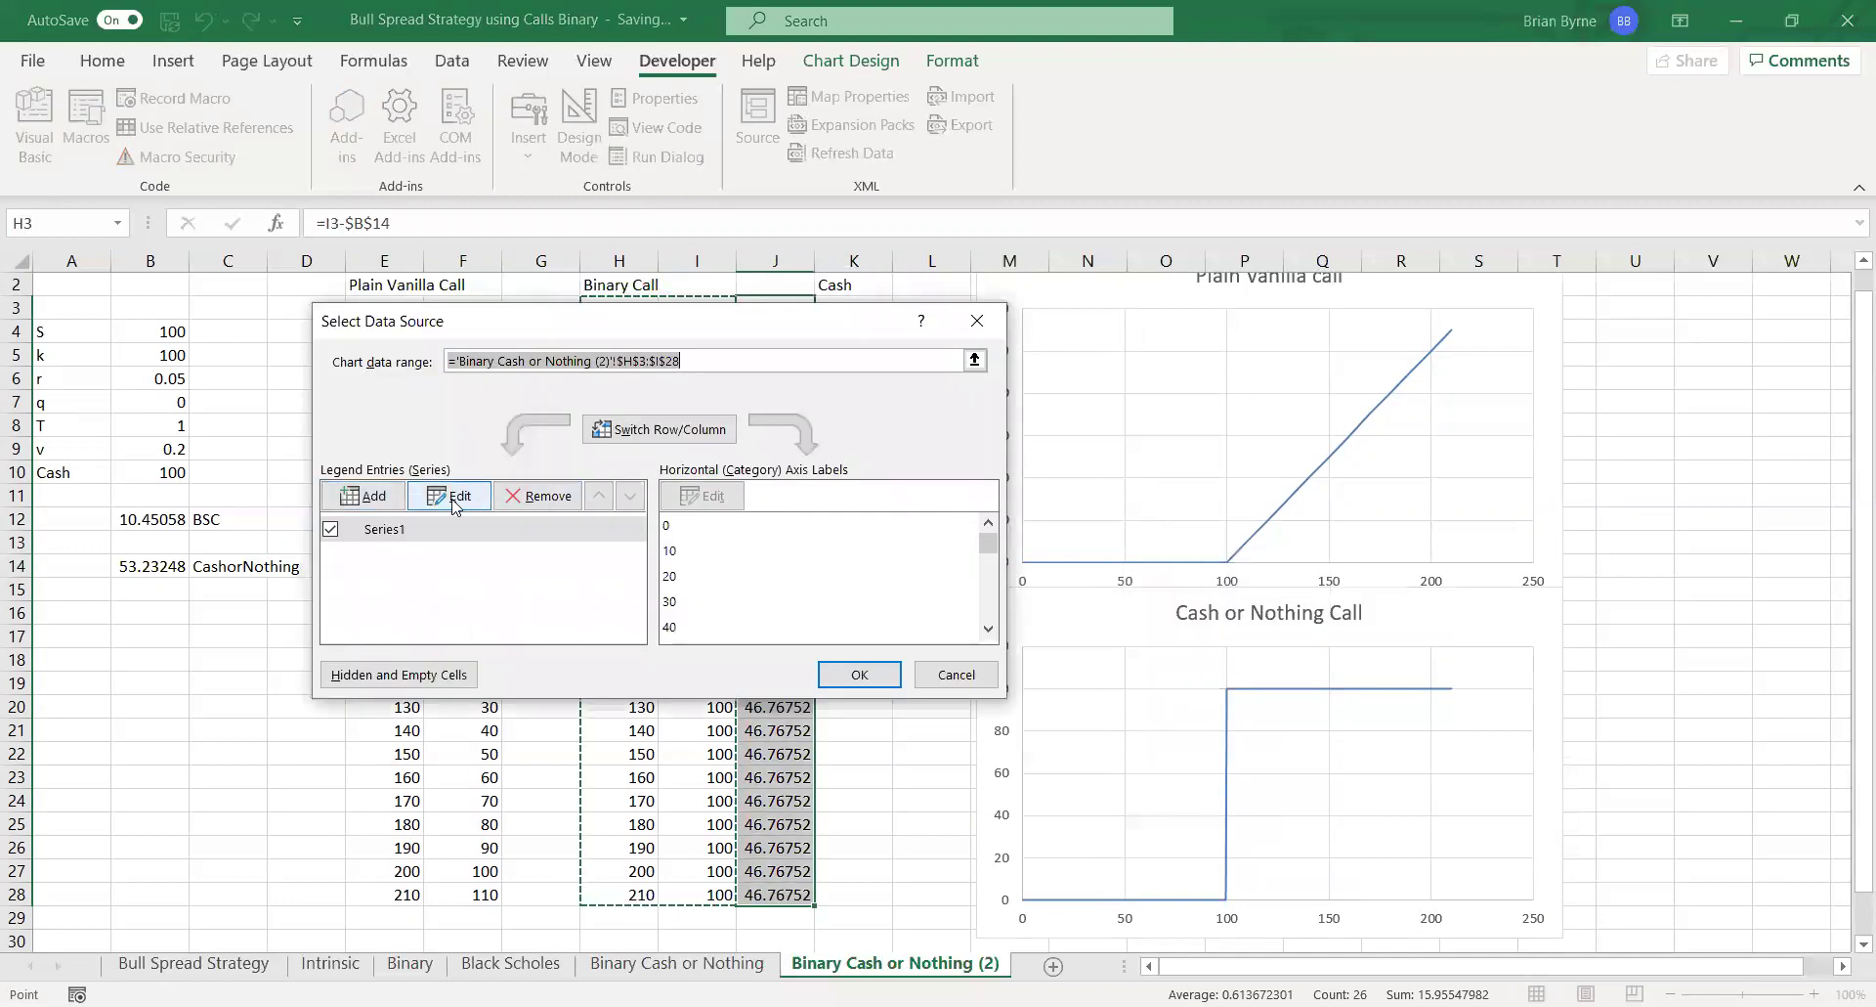
{"action": "left_click", "coordinate": [363, 495]}
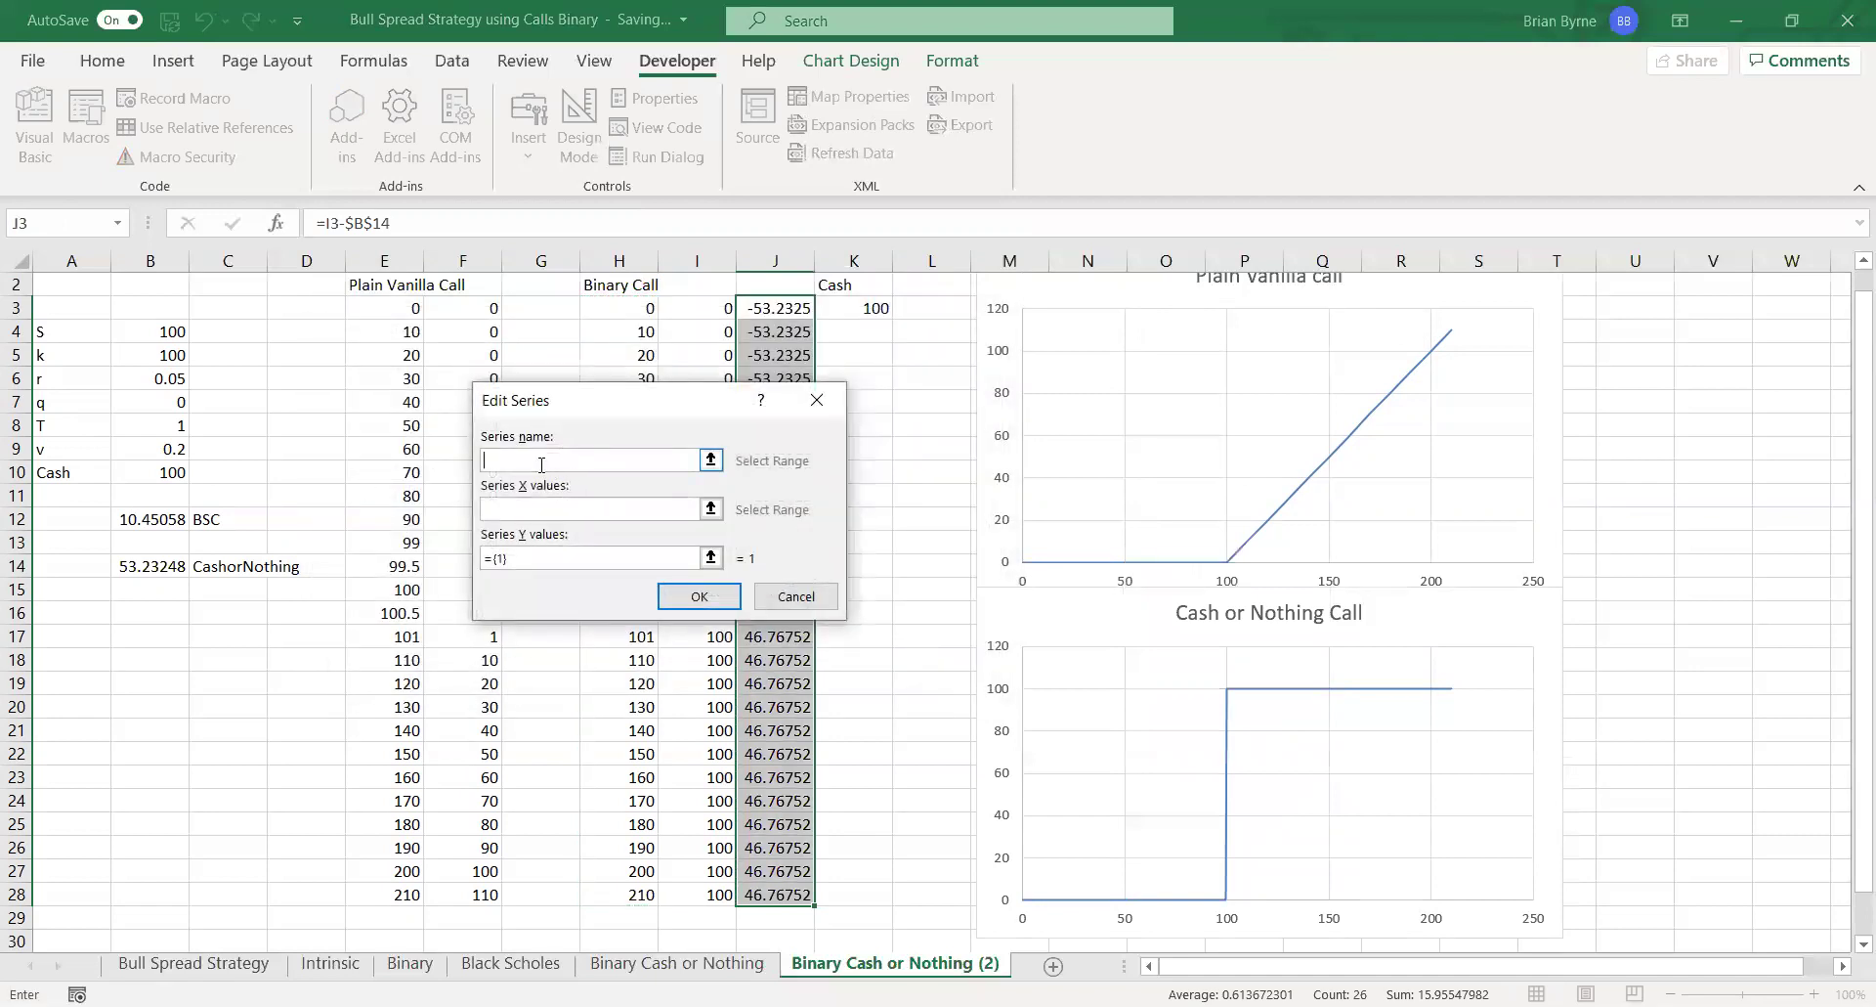
{"action": "type", "text": "Binary with Premium"}
{"action": "left_click", "coordinate": [518, 510]}
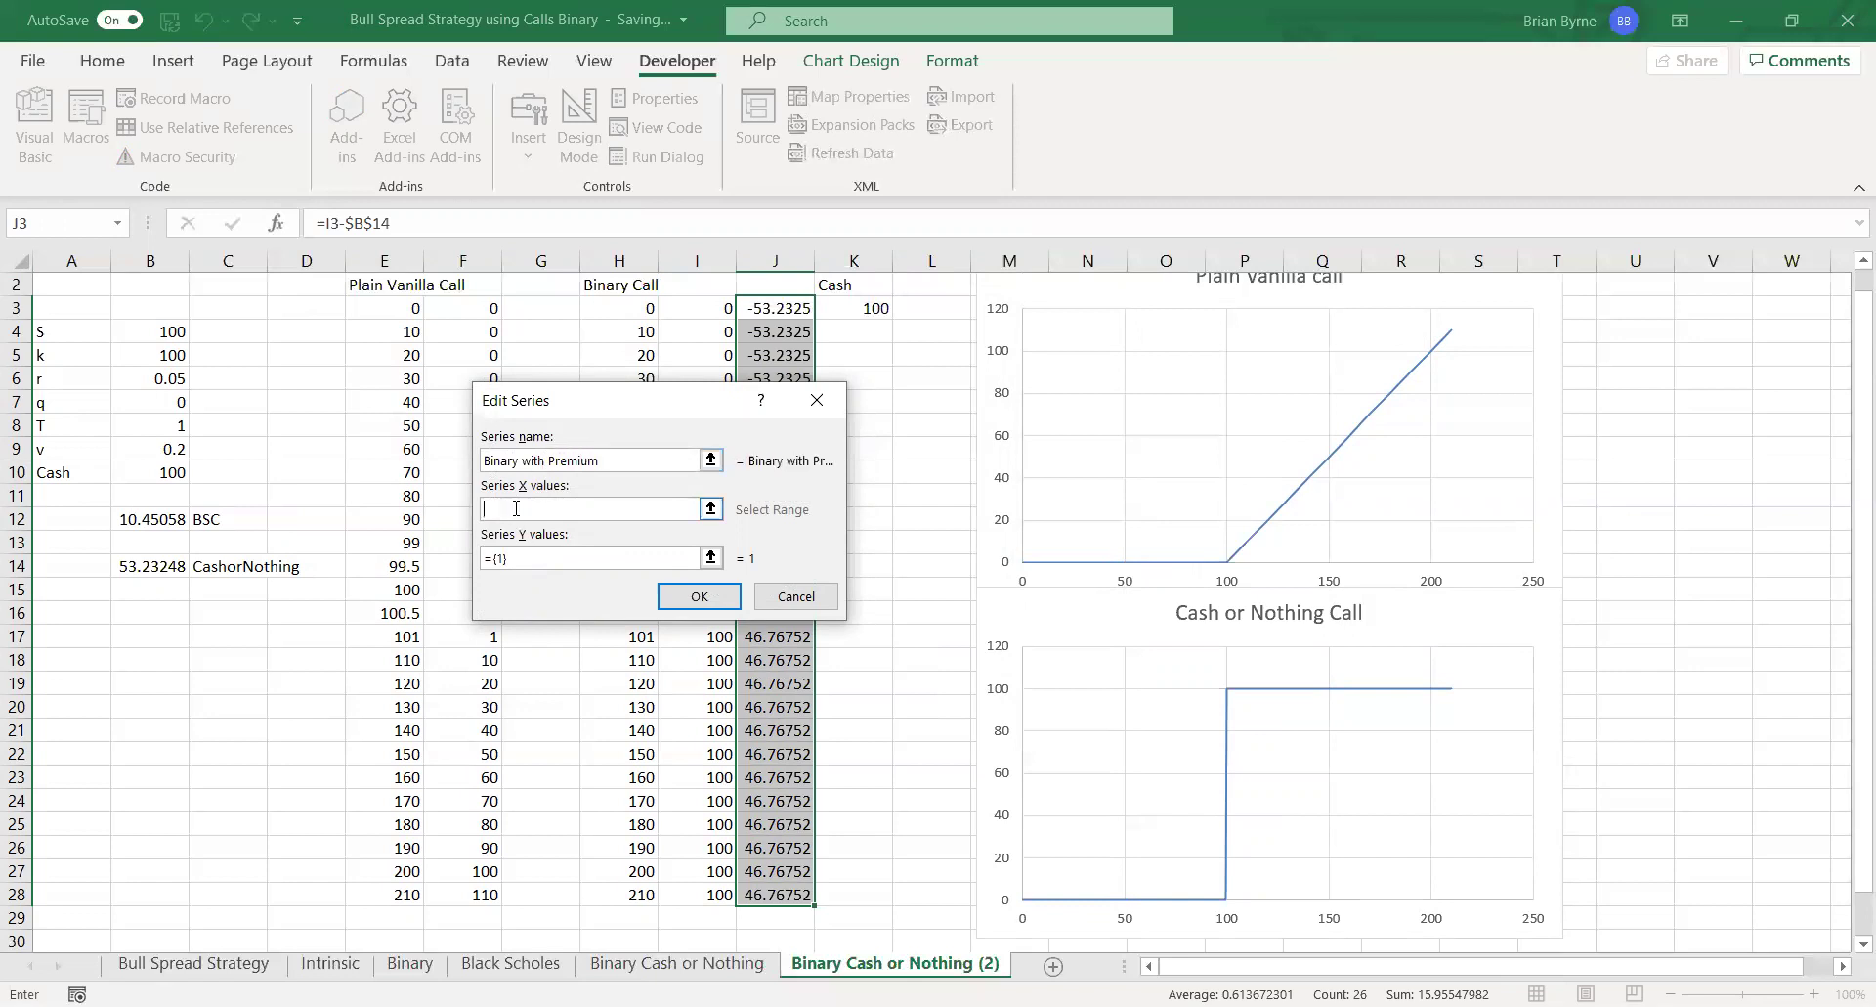
{"action": "left_click", "coordinate": [615, 308]}
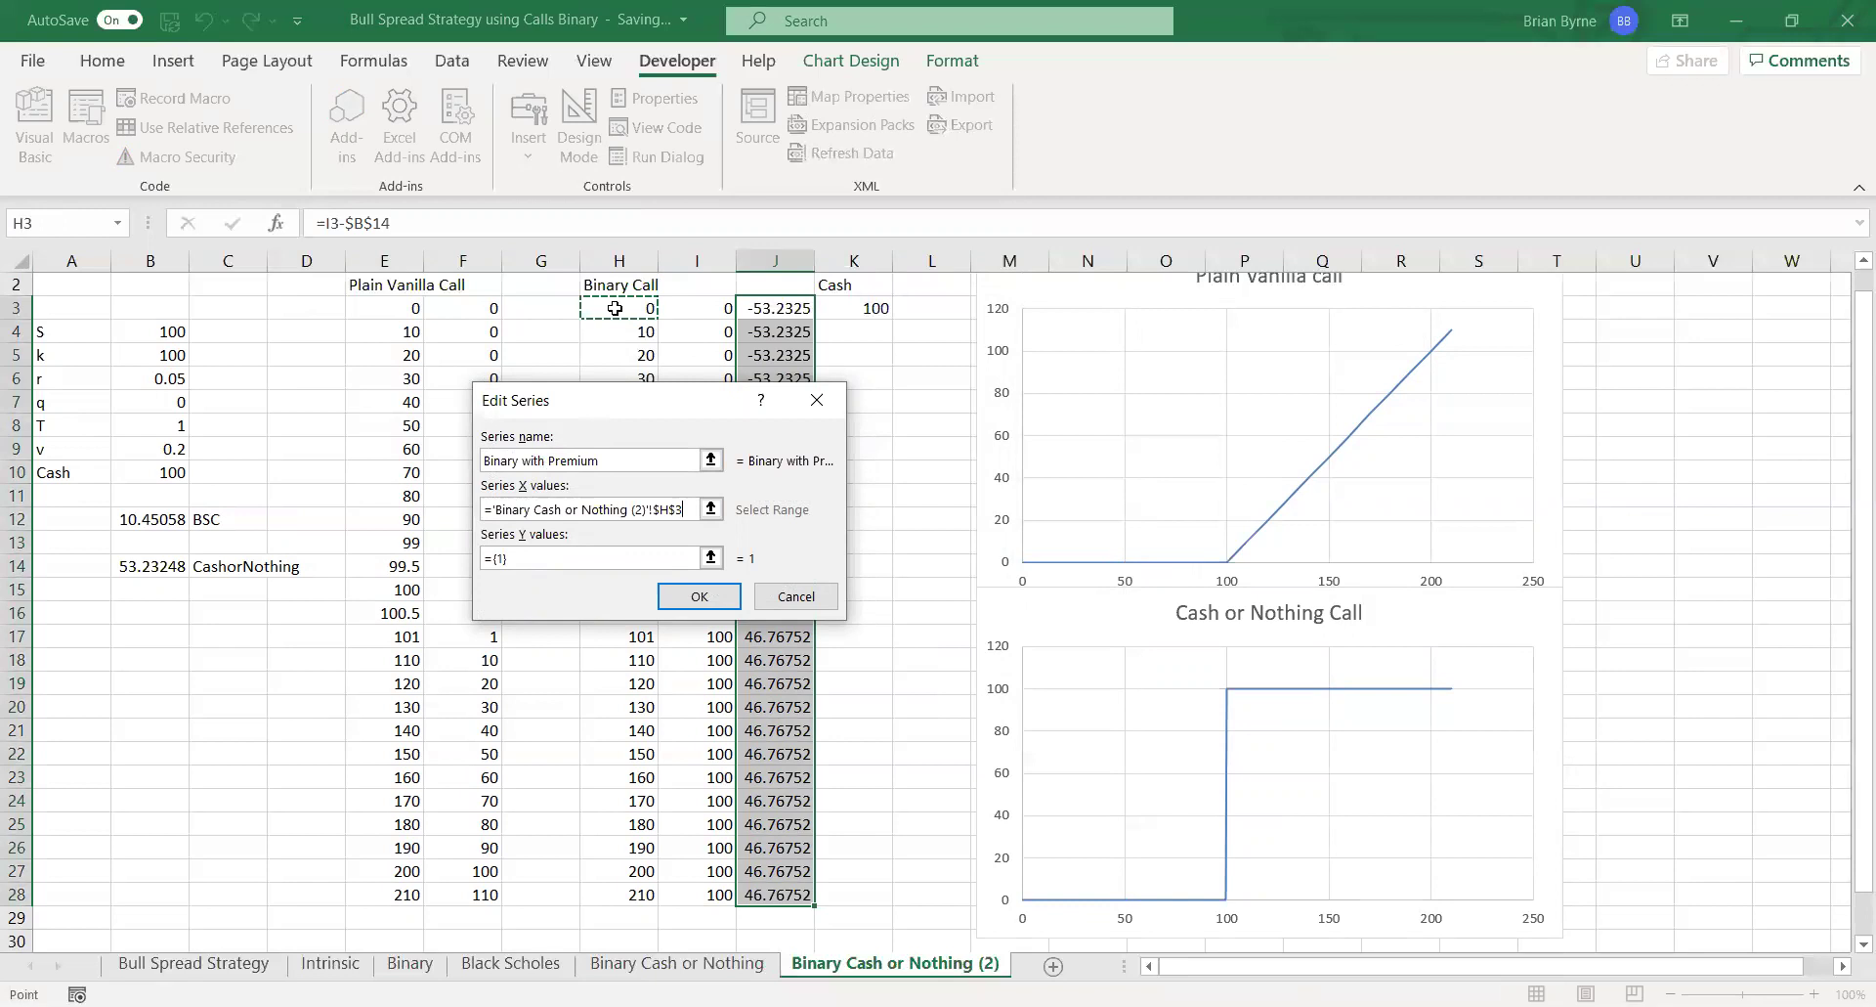
{"action": "left_click_drag", "start_coordinate": [615, 308], "coordinate": [618, 894]}
- Set the new series' Y values to J3:J28 and confirm the chart data changes
{"action": "left_click", "coordinate": [528, 555]}
{"action": "key", "text": "BackSpace"}
{"action": "key", "text": "BackSpace"}
{"action": "key", "text": "BackSpace"}
{"action": "left_click", "coordinate": [784, 308]}
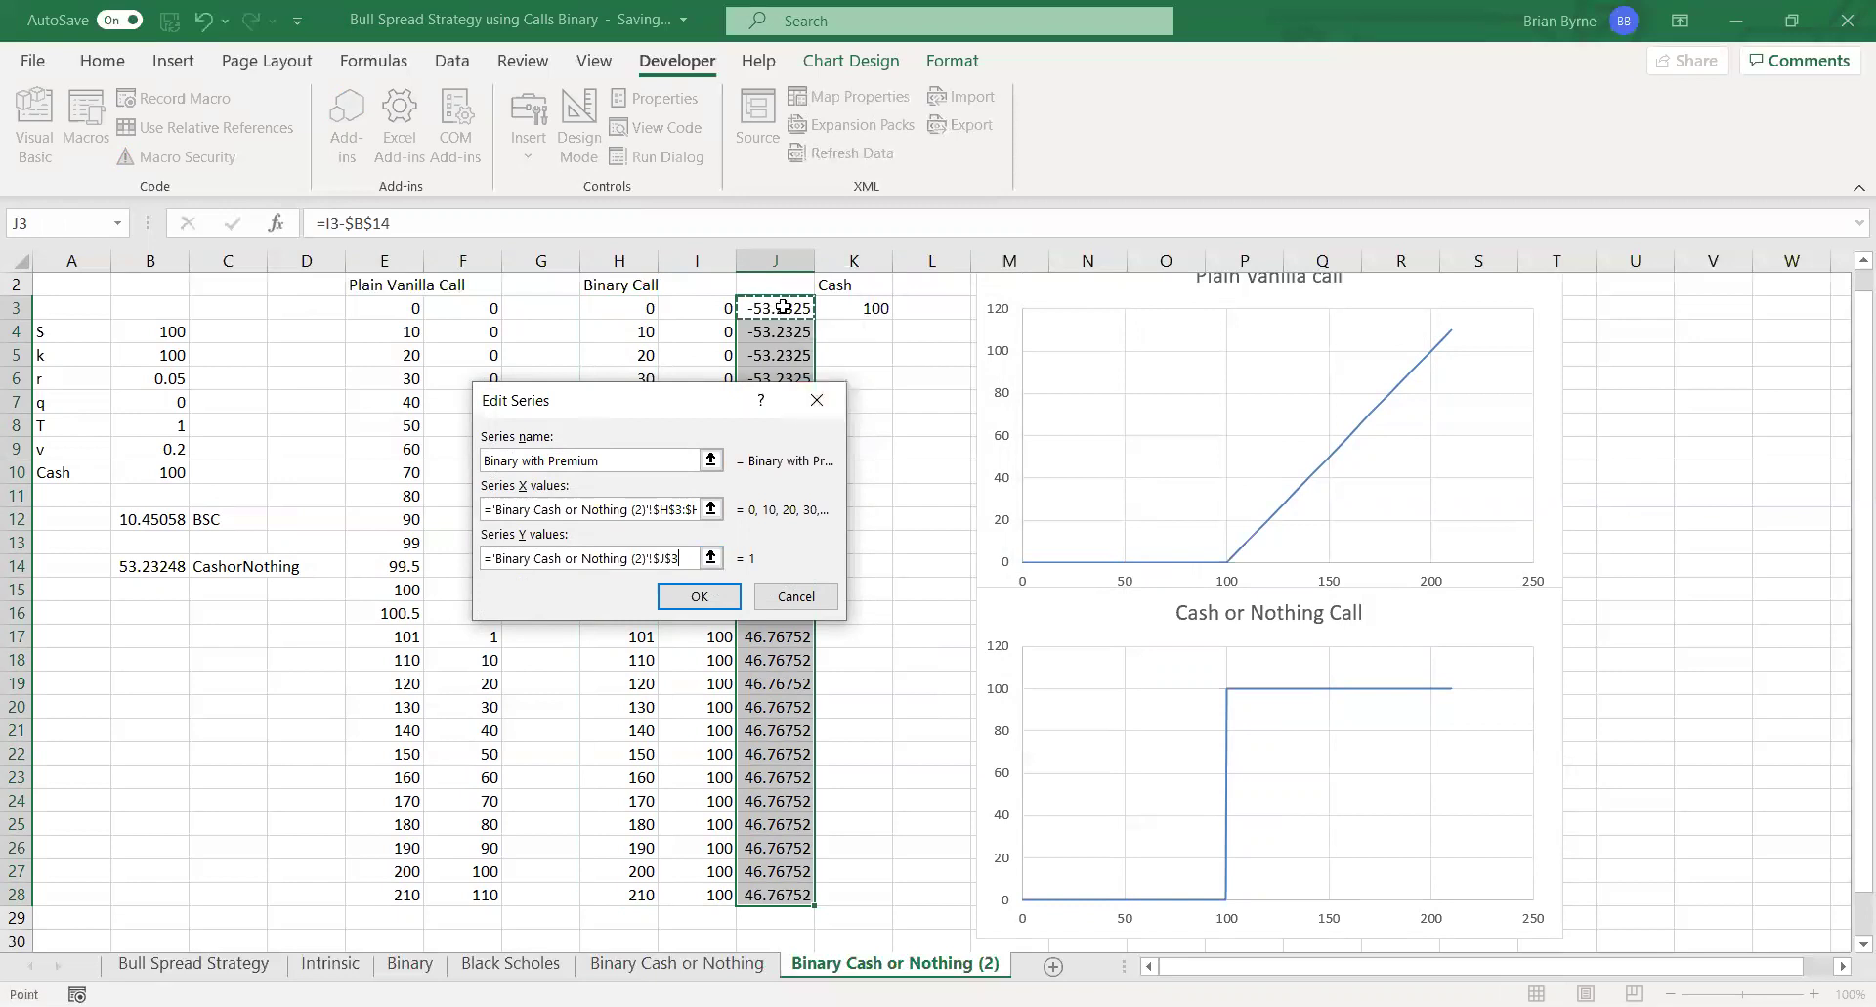
{"action": "left_click_drag", "start_coordinate": [784, 307], "coordinate": [778, 880]}
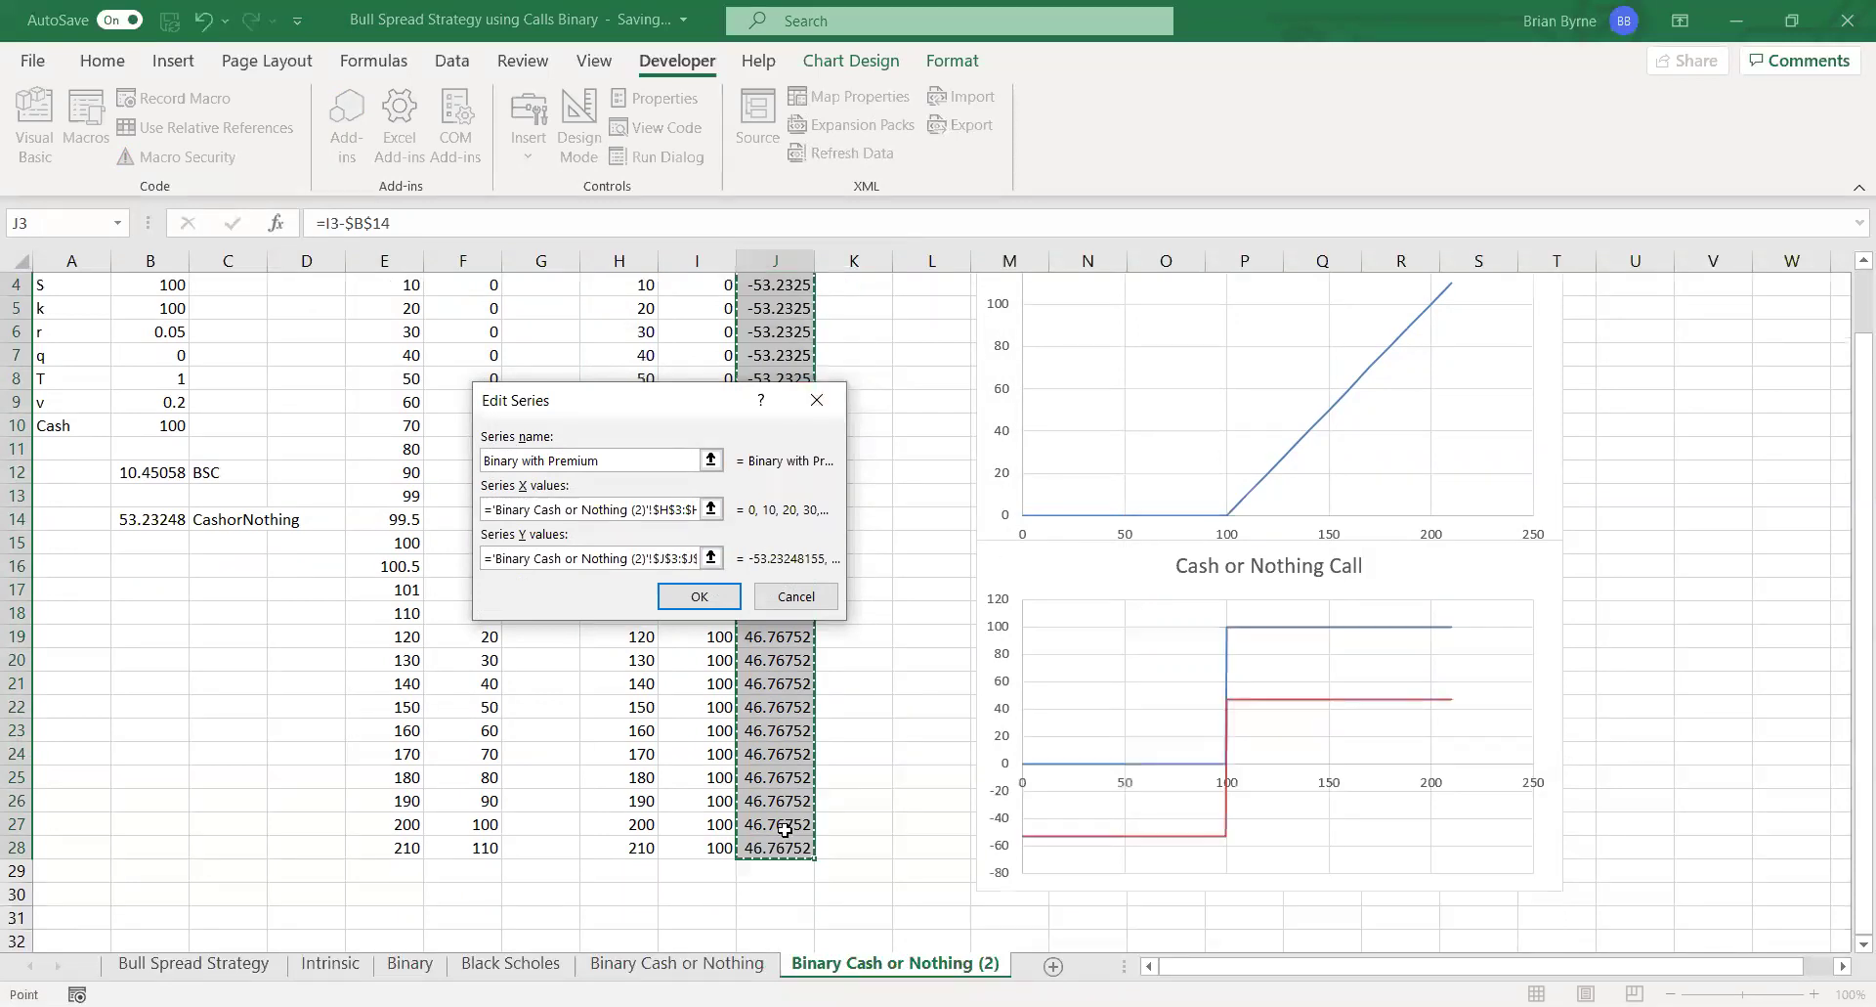
{"action": "left_click", "coordinate": [698, 596]}
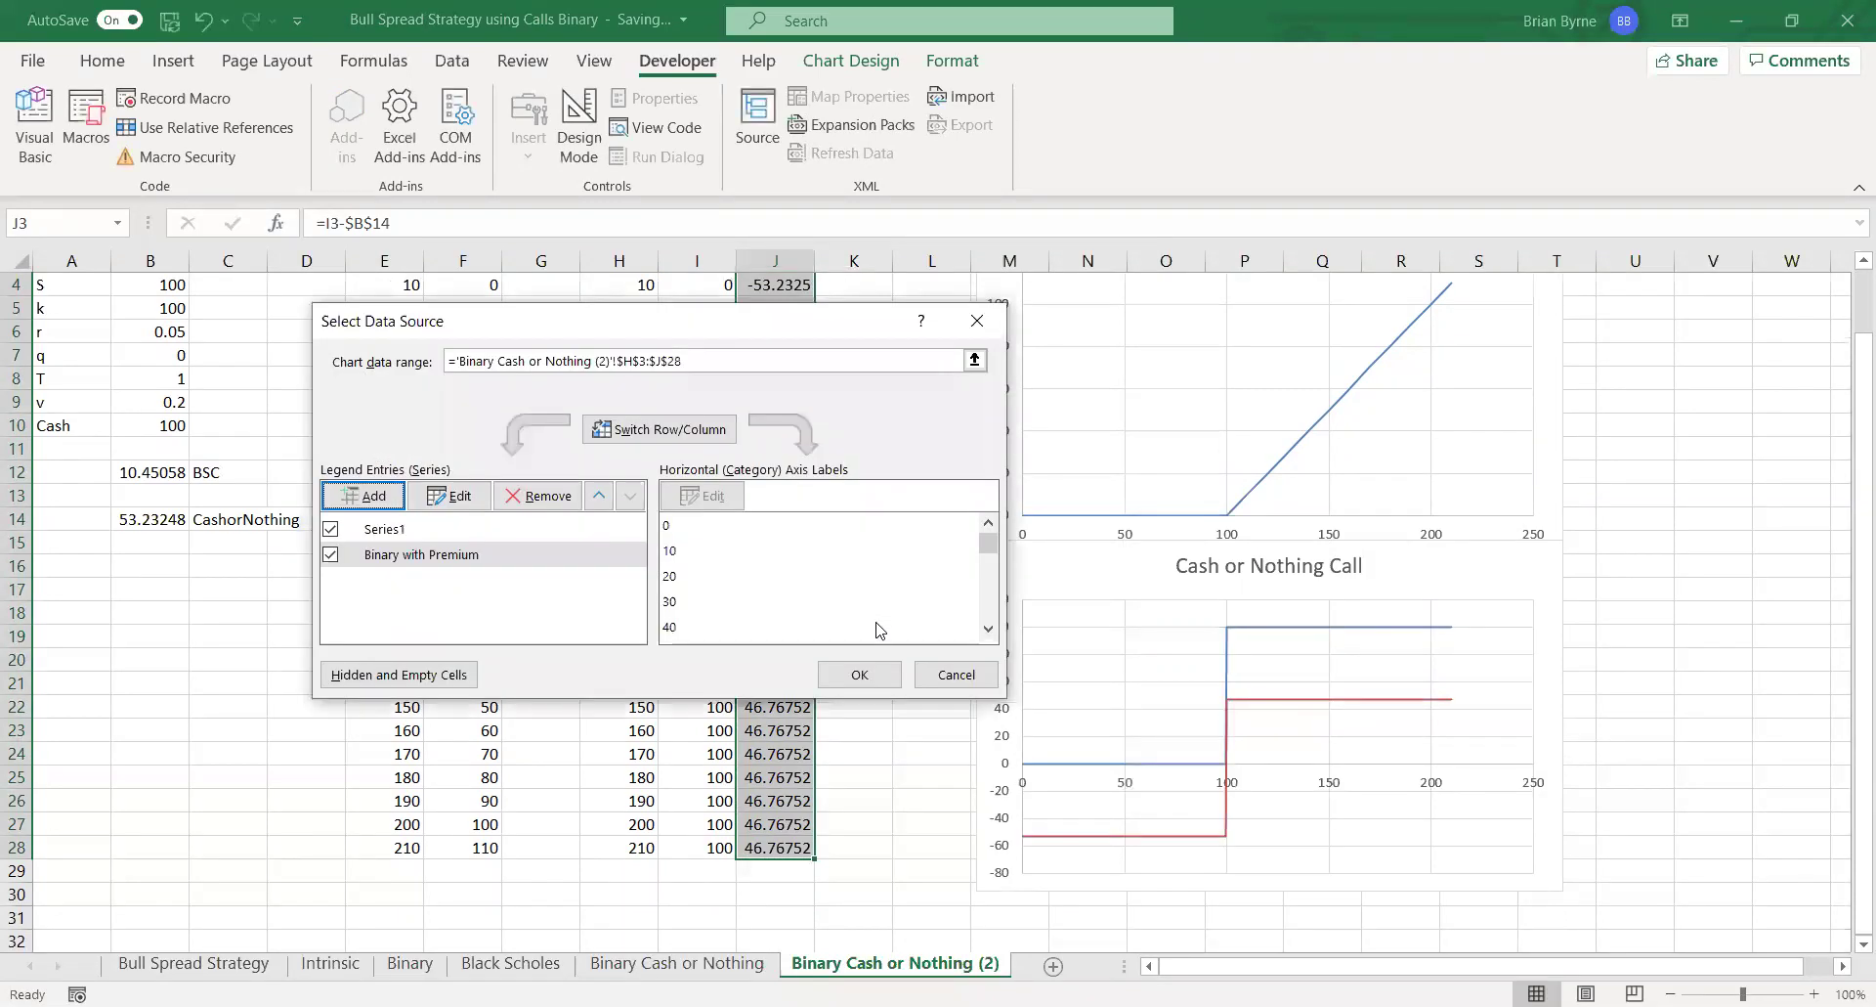
{"action": "left_click", "coordinate": [859, 674]}
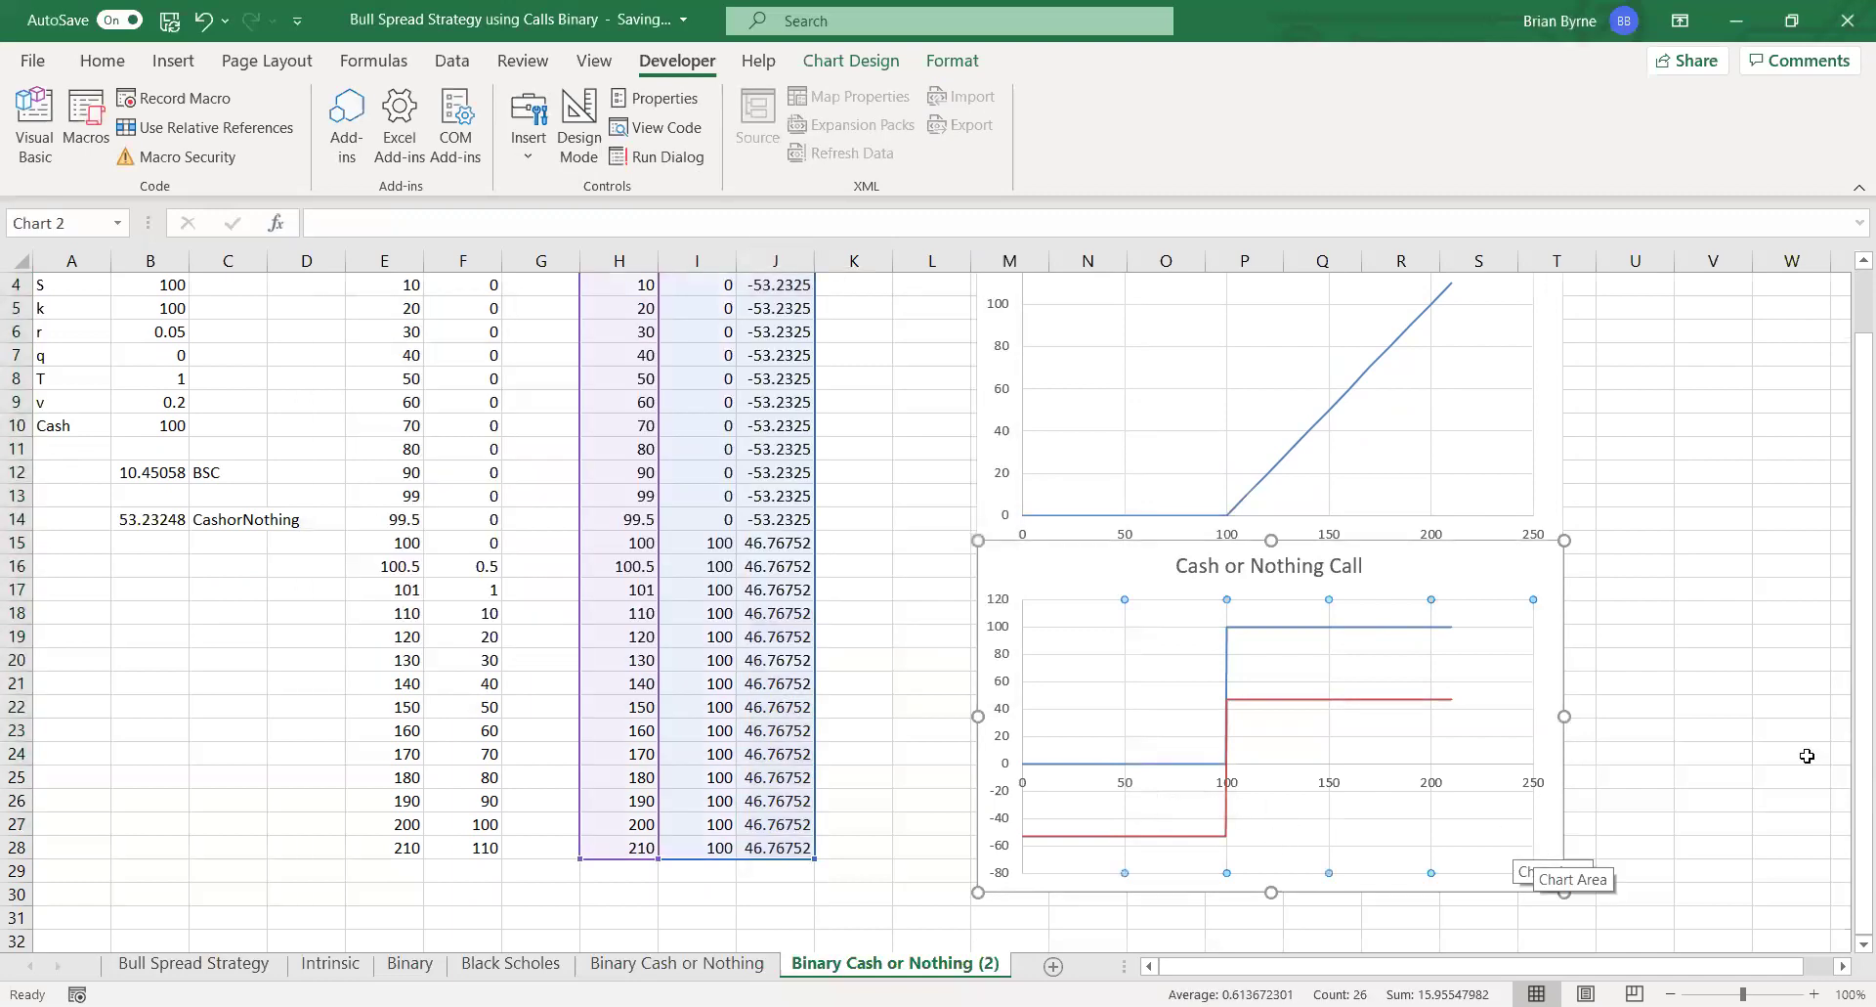
{"action": "left_click", "coordinate": [1804, 753]}
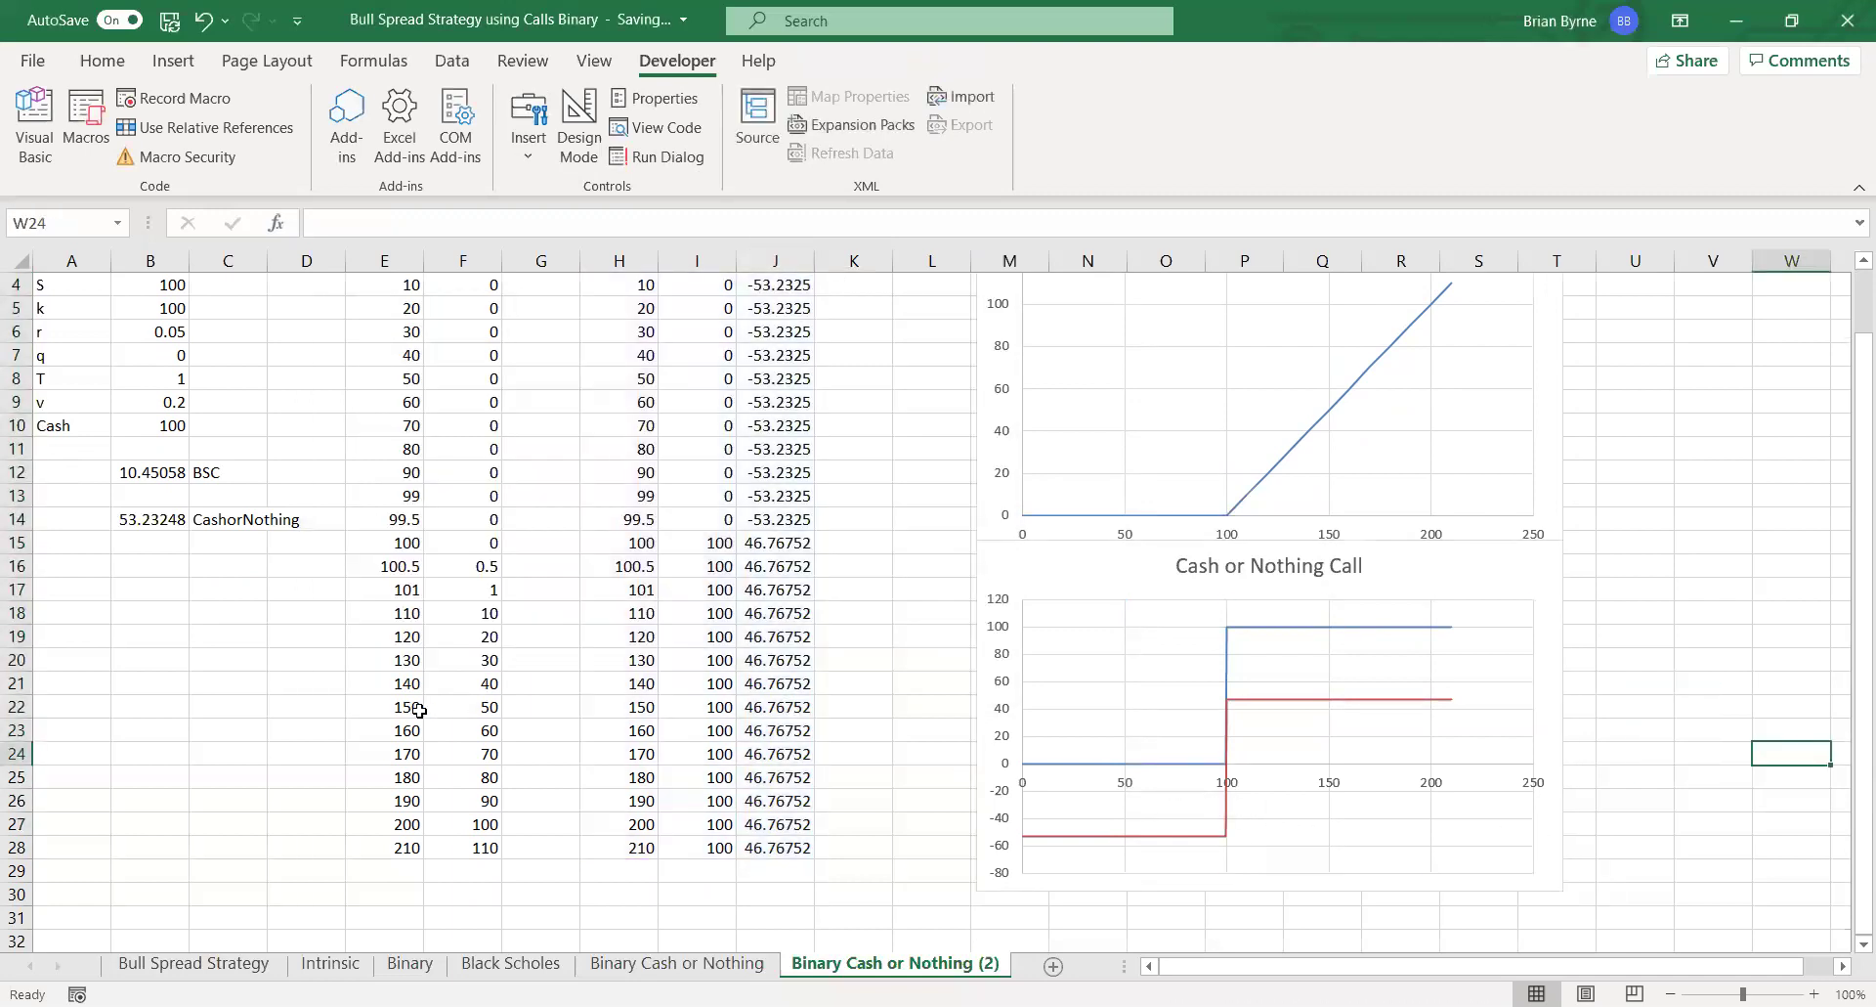
{"action": "scroll", "coordinate": [418, 708], "scroll_direction": "up", "scroll_amount": 1}
{"action": "left_click", "coordinate": [132, 592]}
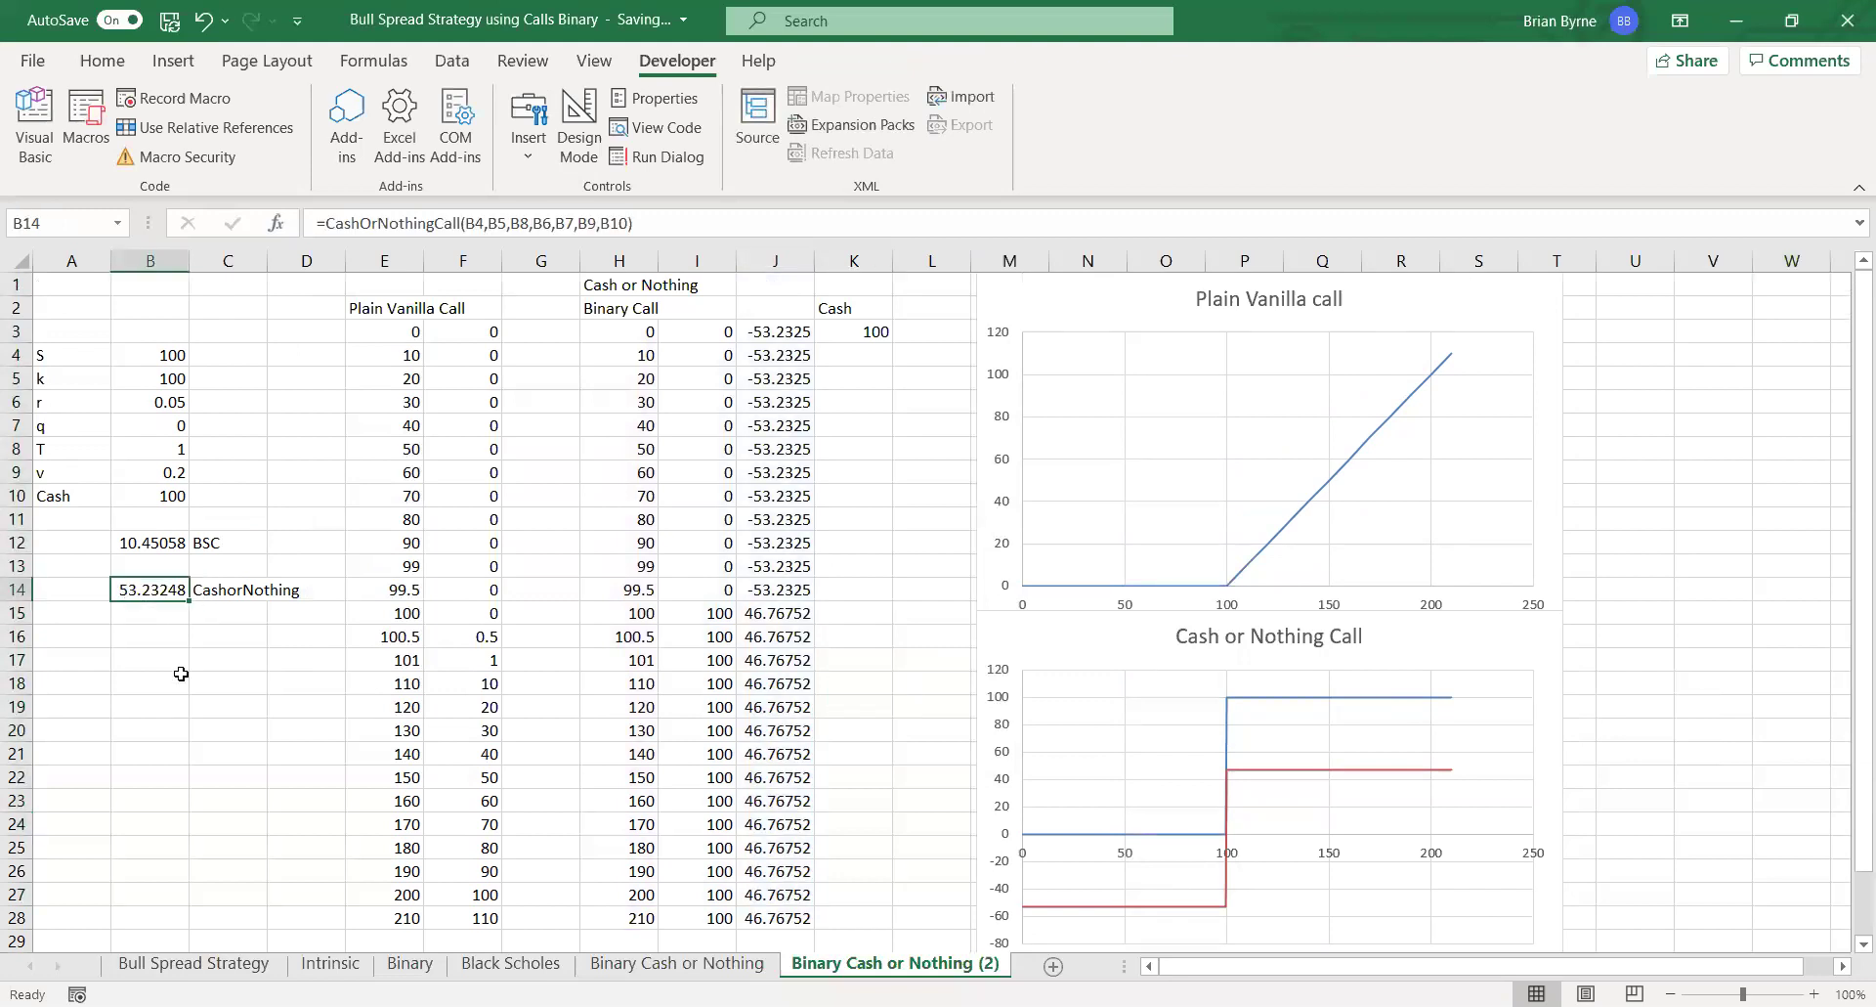
{"action": "scroll", "coordinate": [181, 673], "scroll_direction": "down", "scroll_amount": 1}
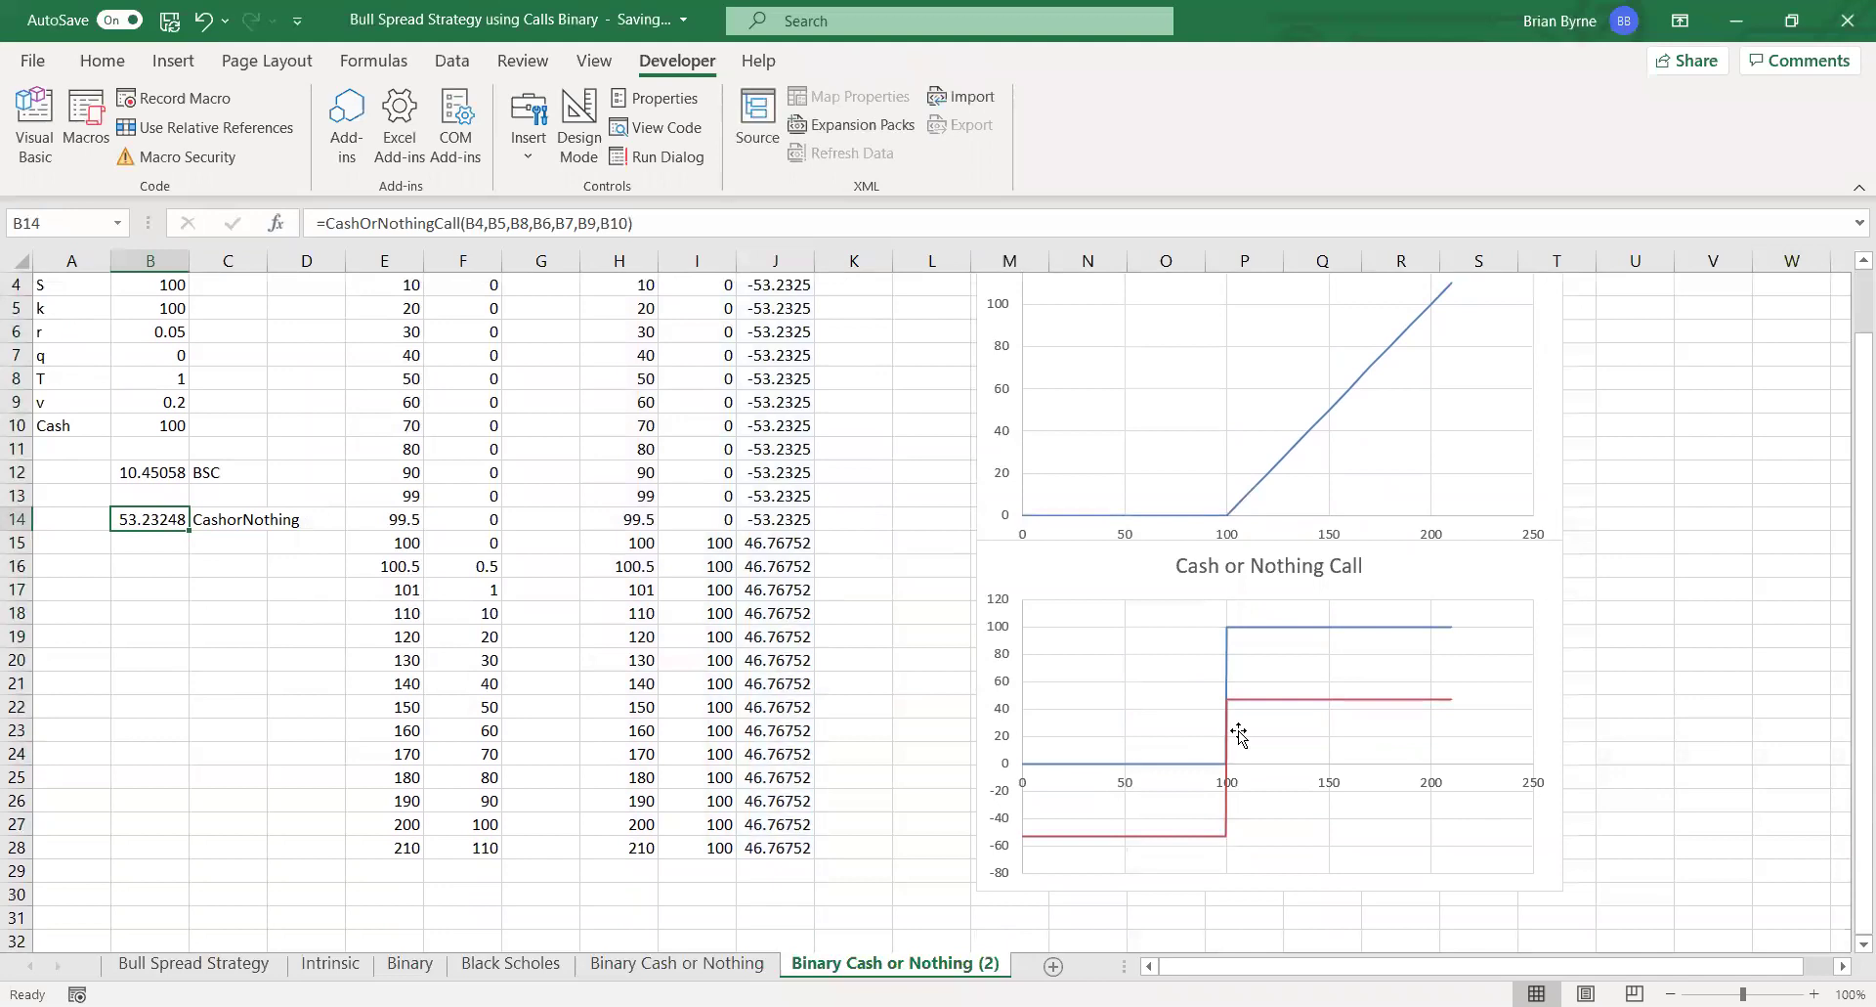
{"action": "mouse_move", "coordinate": [1310, 636]}
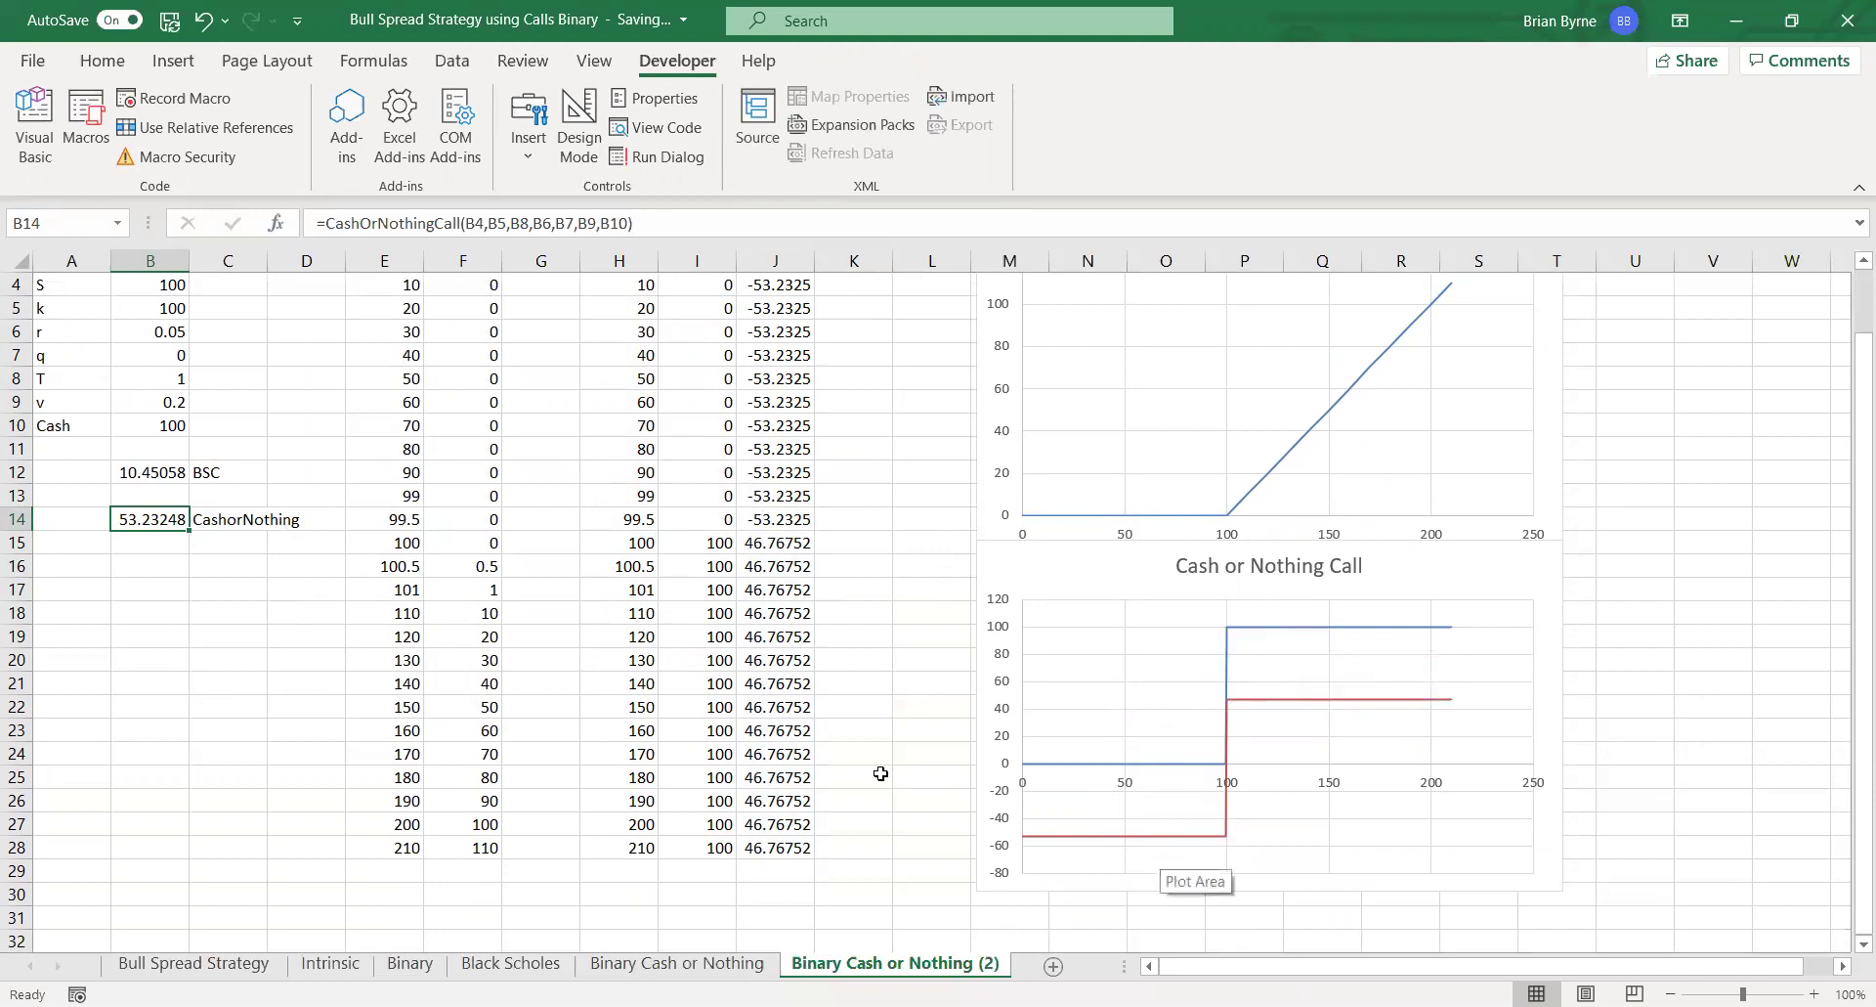
{"action": "scroll", "coordinate": [891, 629], "scroll_direction": "up", "scroll_amount": 1}
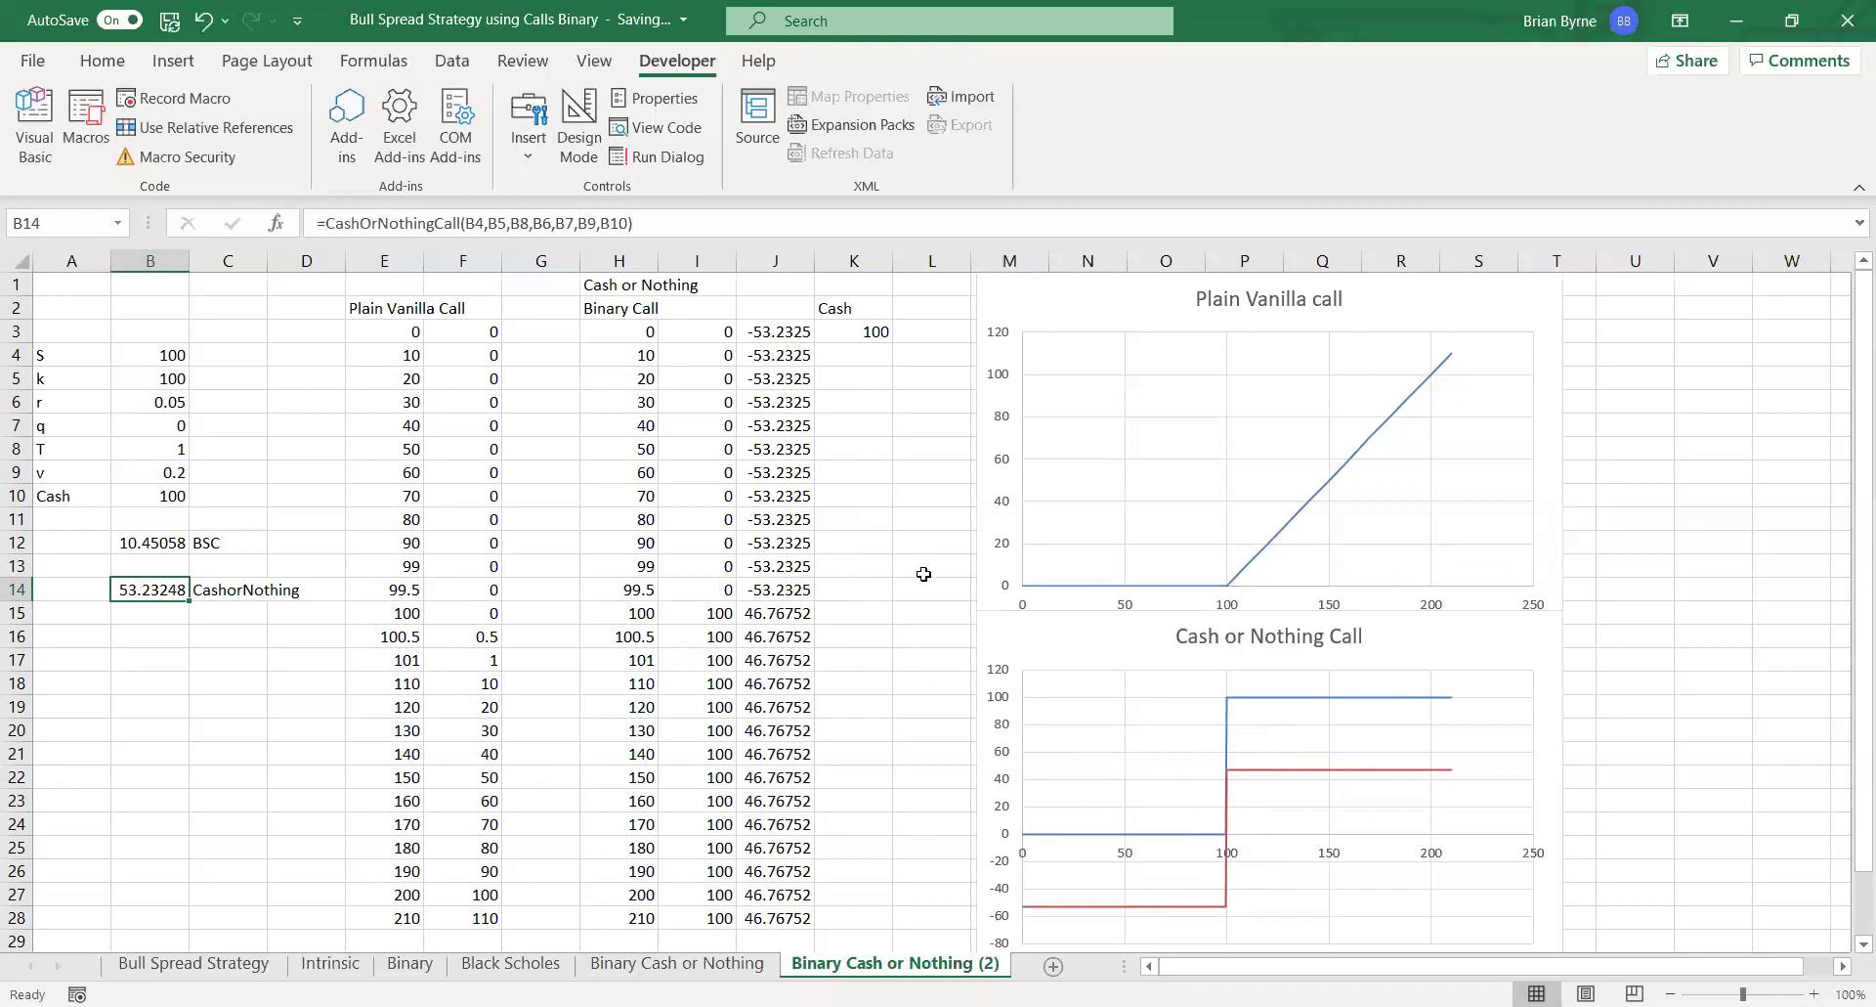
{"action": "scroll", "coordinate": [1505, 791], "scroll_direction": "down", "scroll_amount": 2}
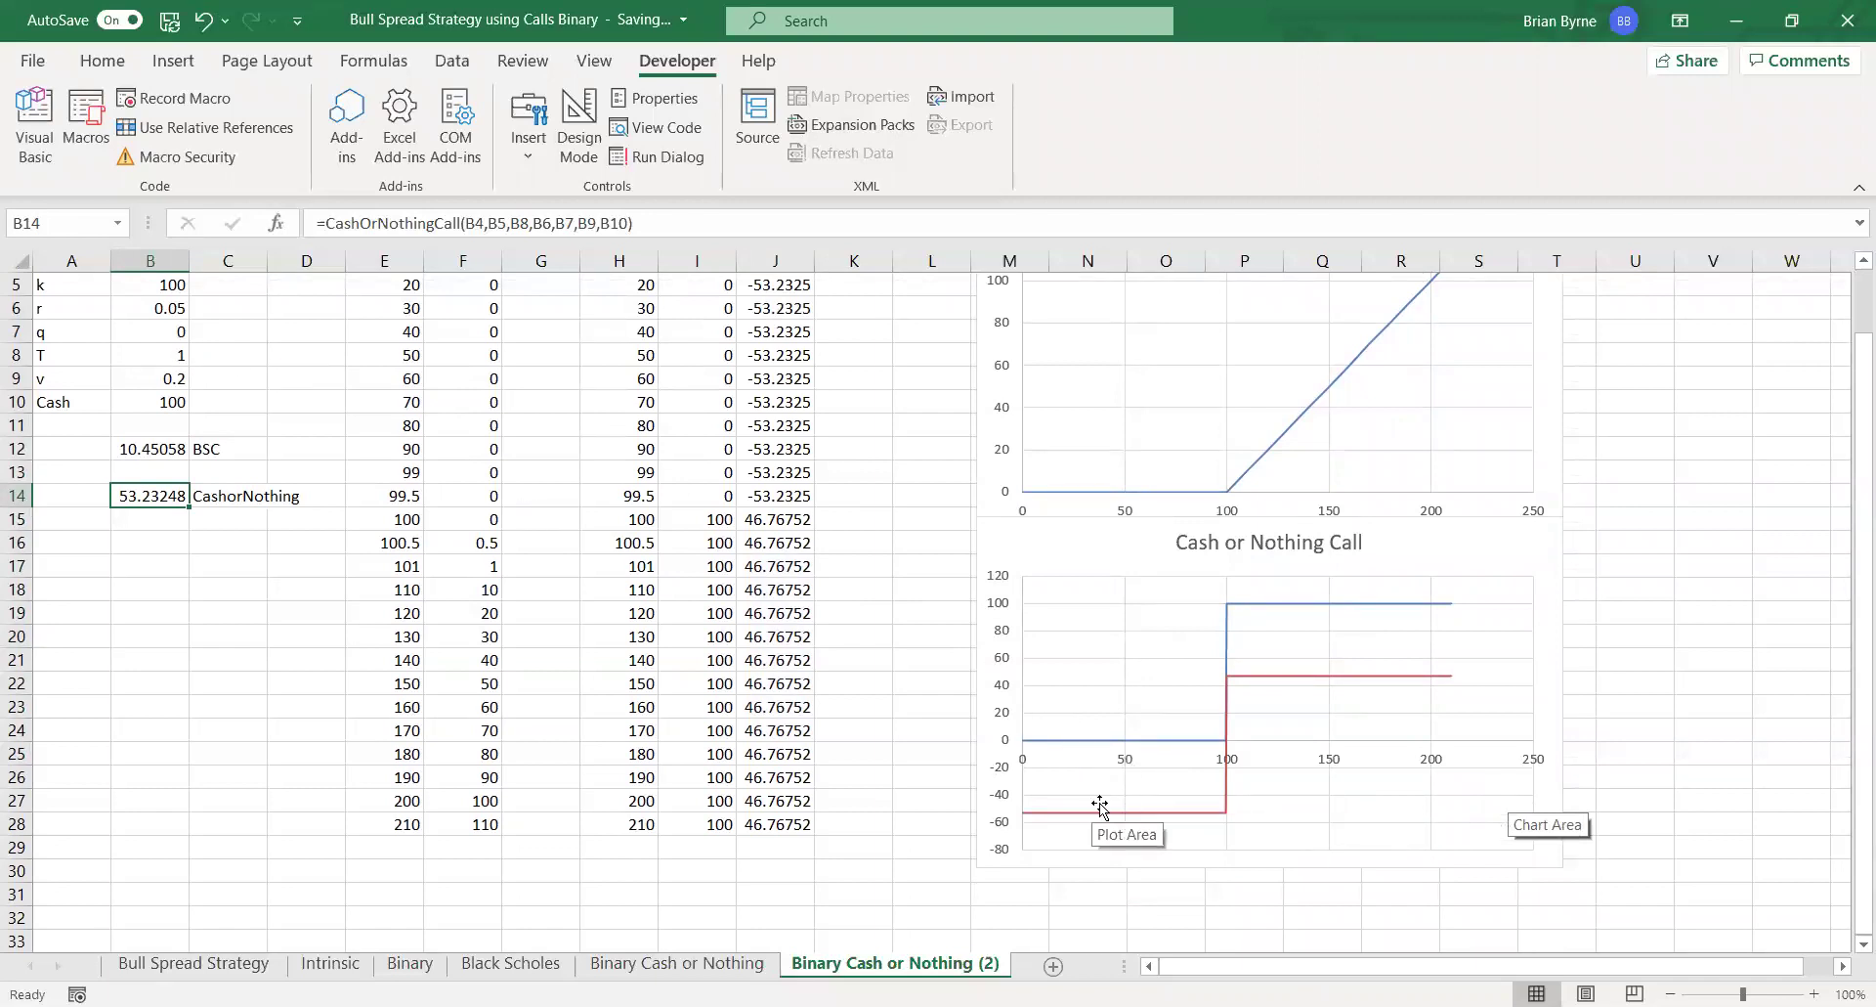
{"action": "scroll", "coordinate": [865, 654], "scroll_direction": "up", "scroll_amount": 2}
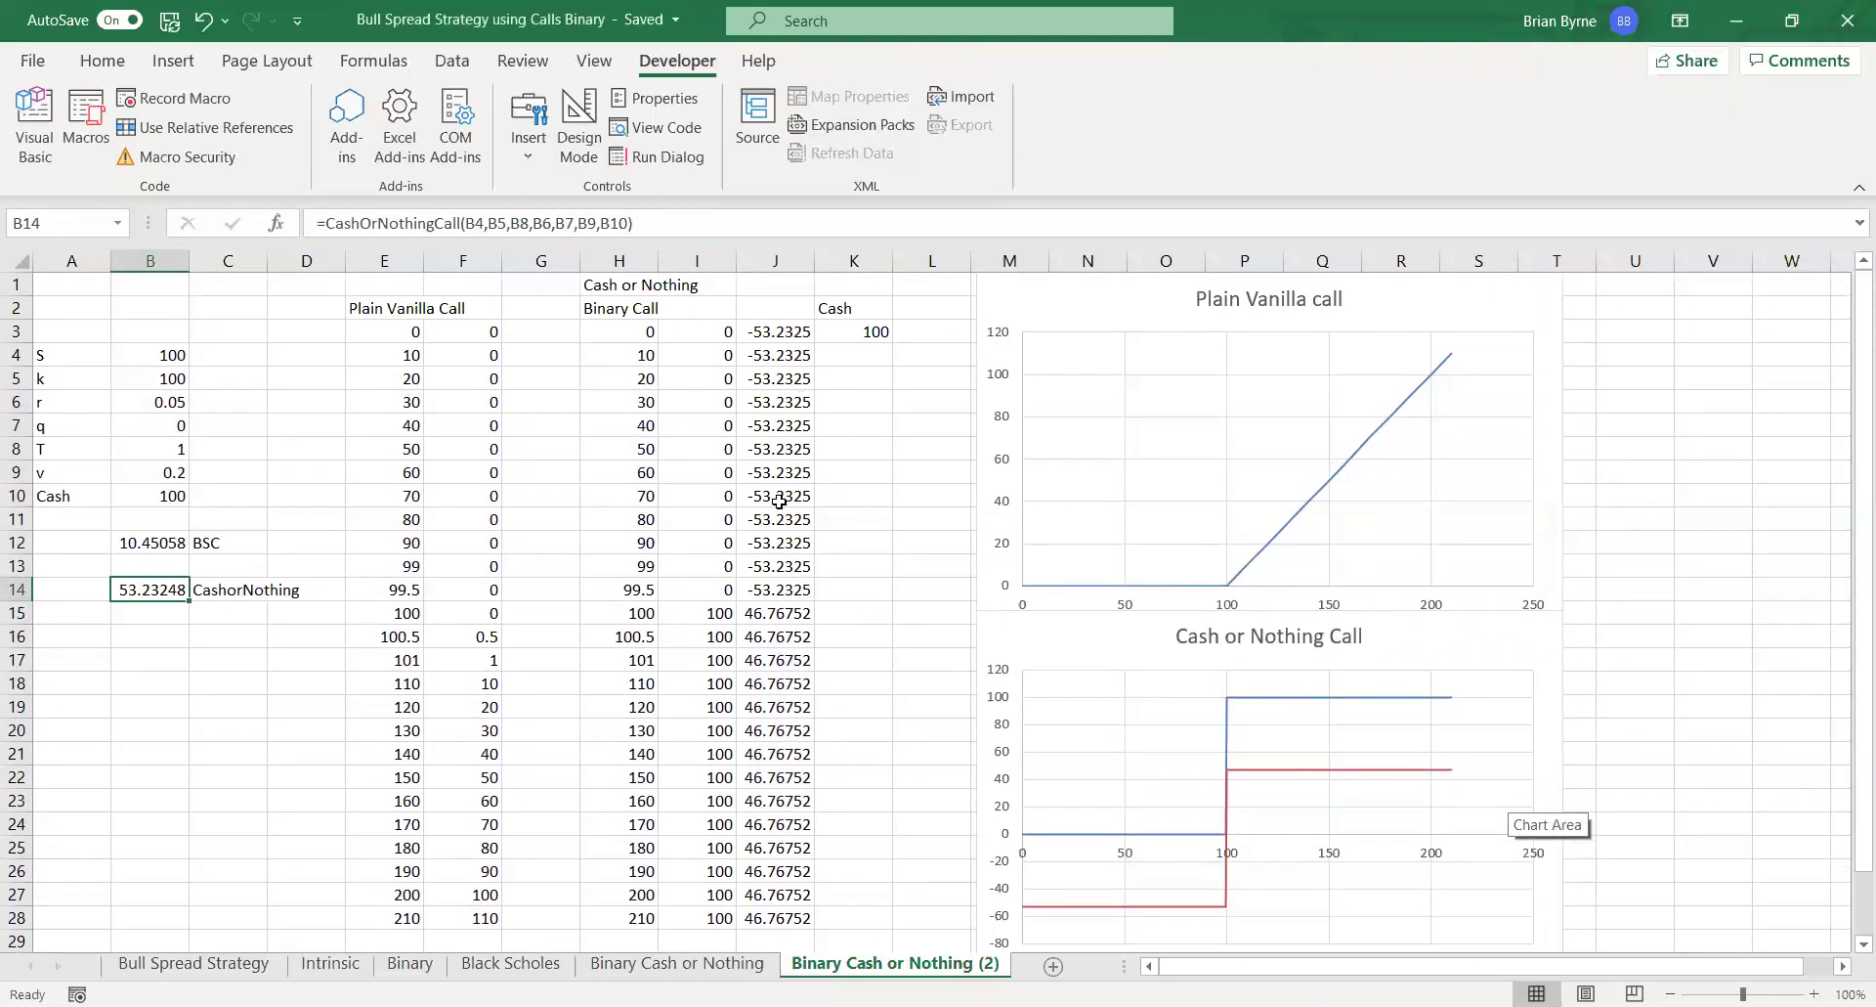
{"action": "scroll", "coordinate": [901, 656], "scroll_direction": "down", "scroll_amount": 1}
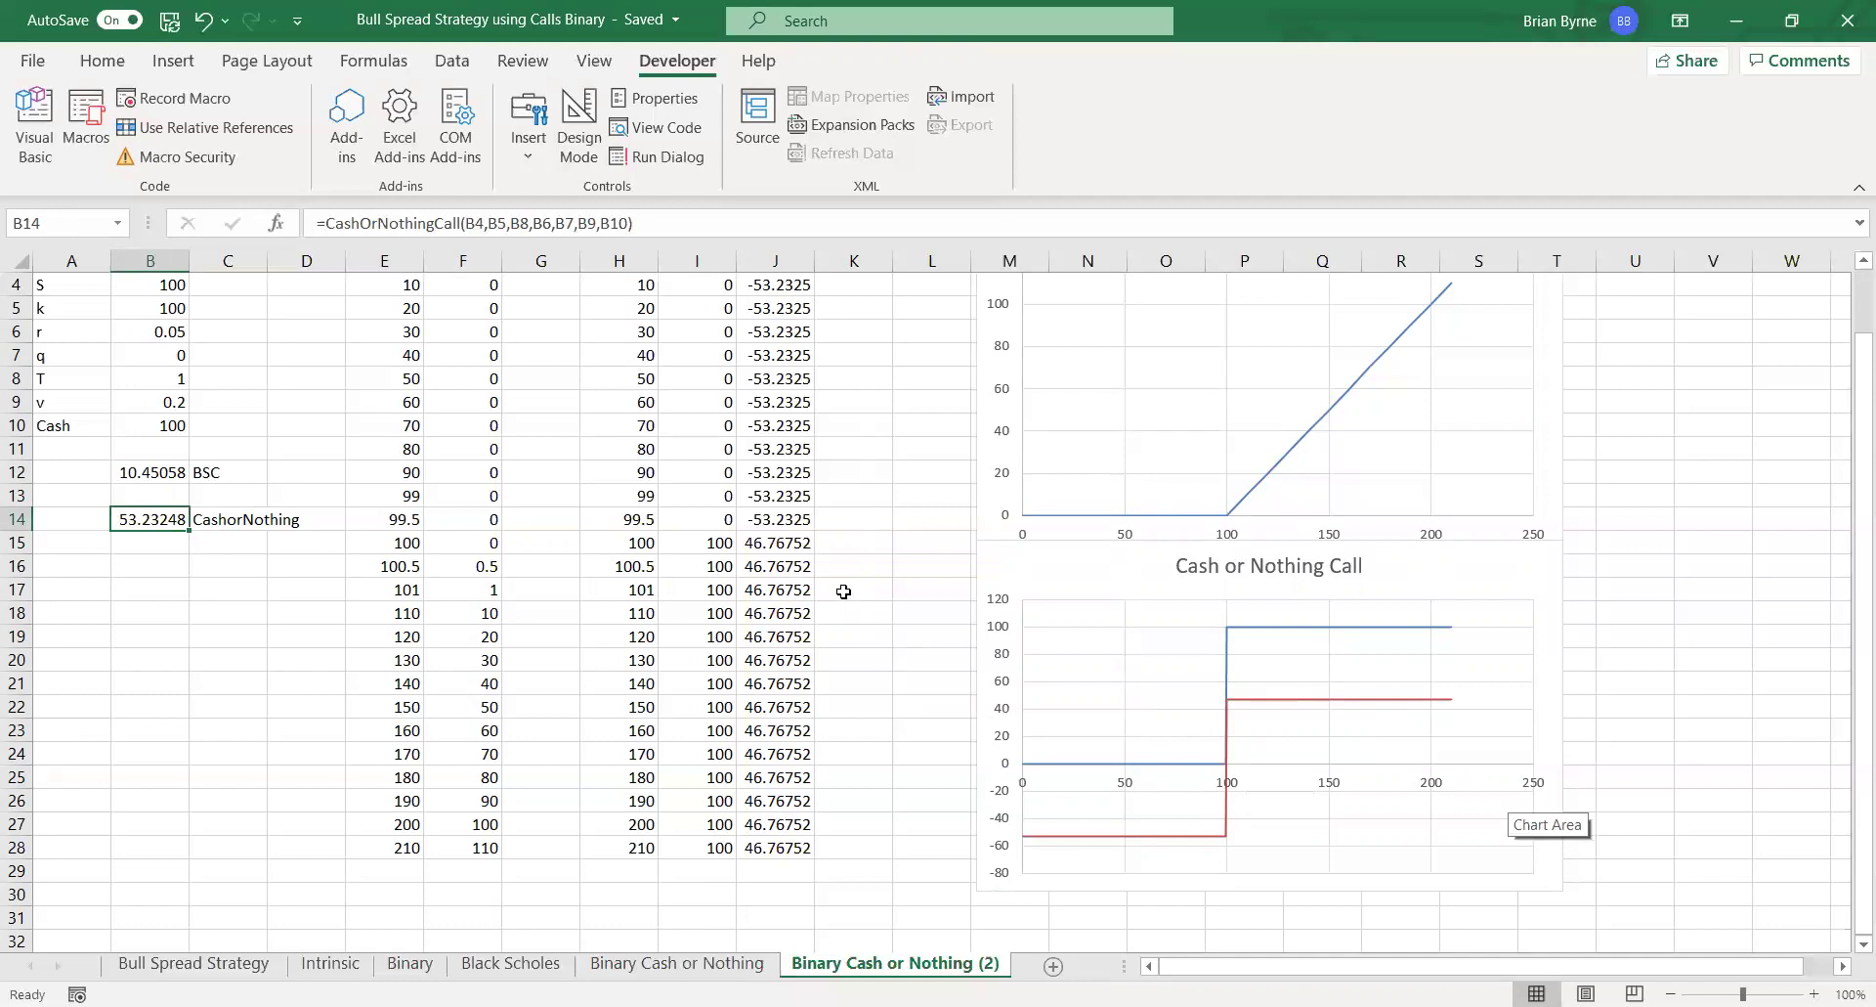
{"action": "left_click", "coordinate": [777, 525]}
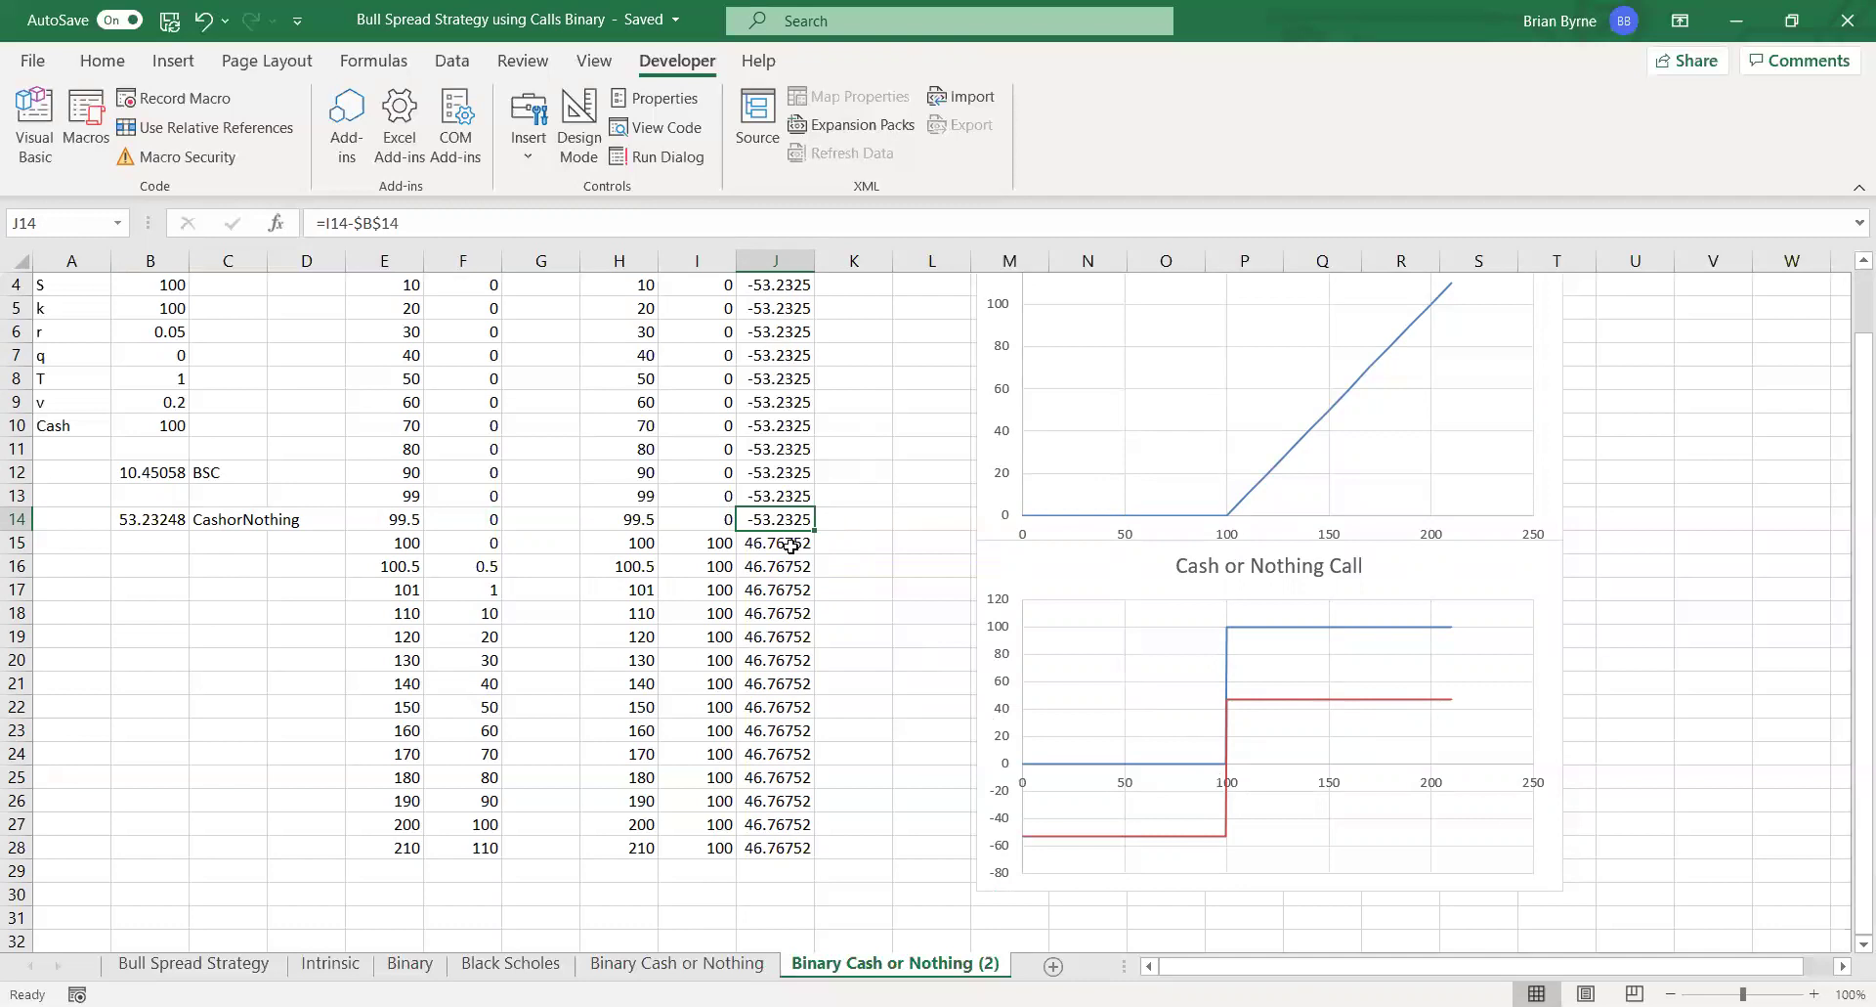
{"action": "mouse_move", "coordinate": [1229, 675]}
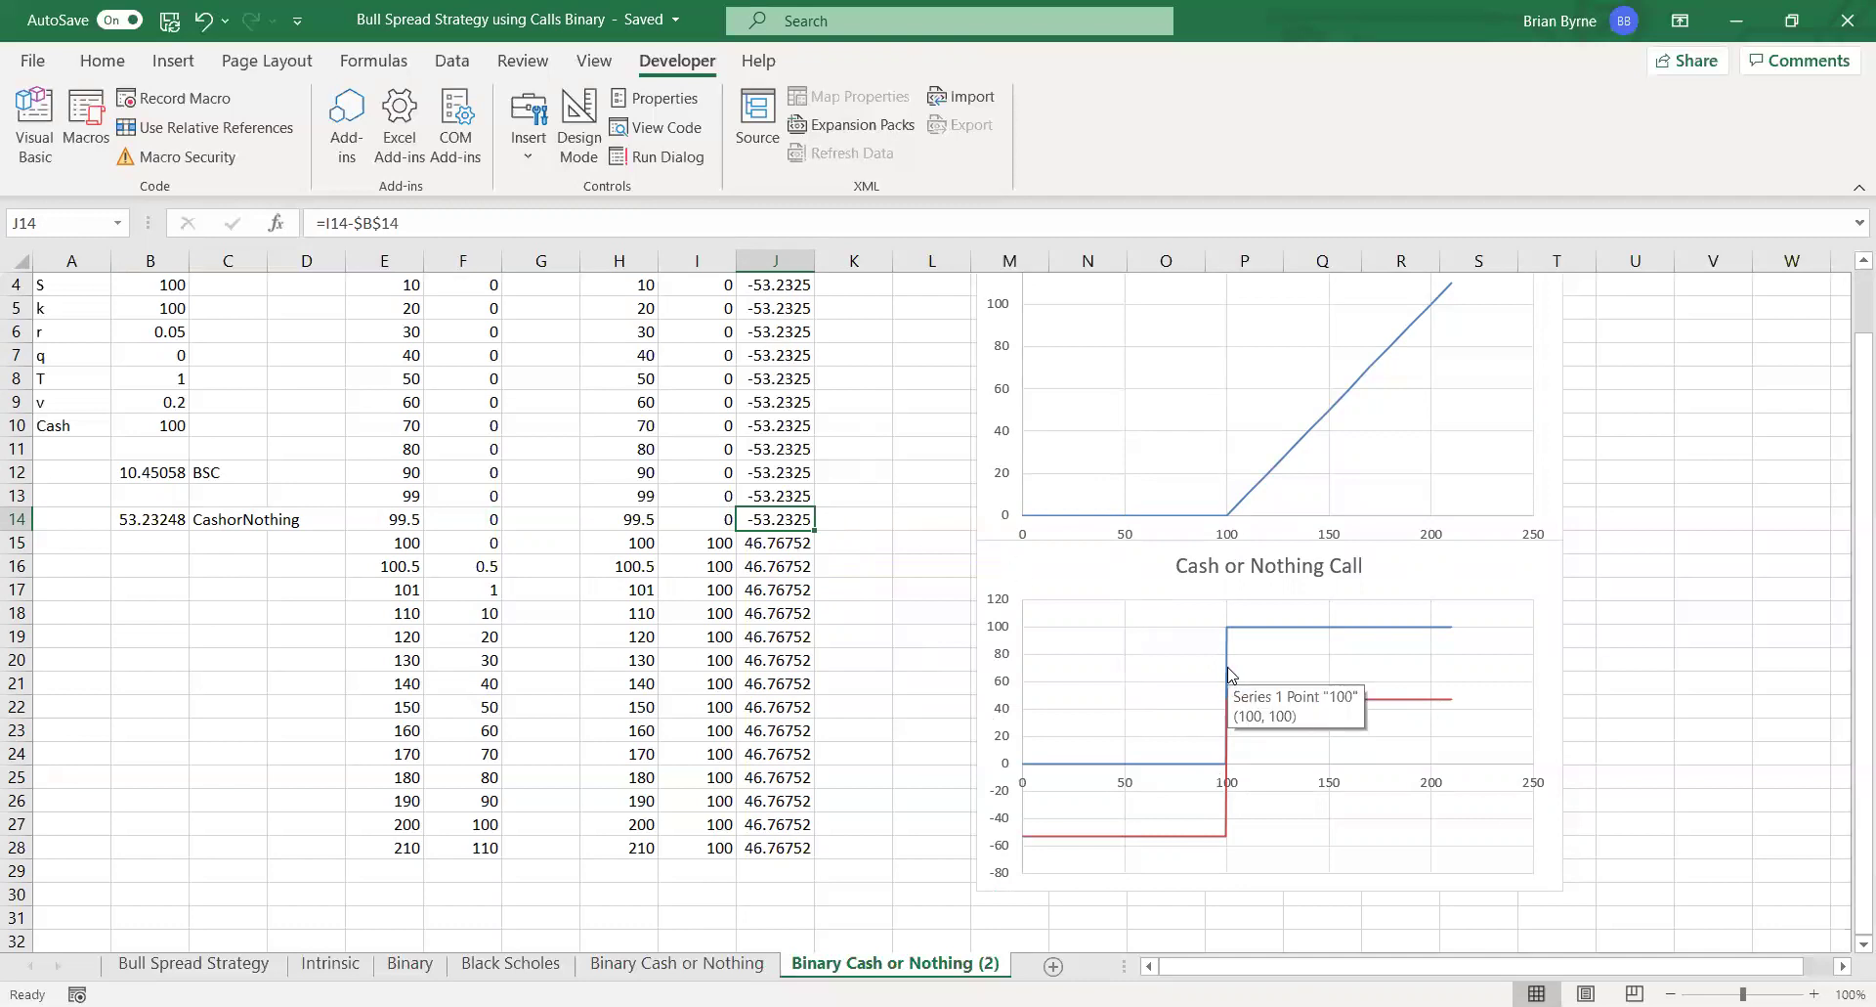
{"action": "scroll", "coordinate": [910, 644], "scroll_direction": "up", "scroll_amount": 1}
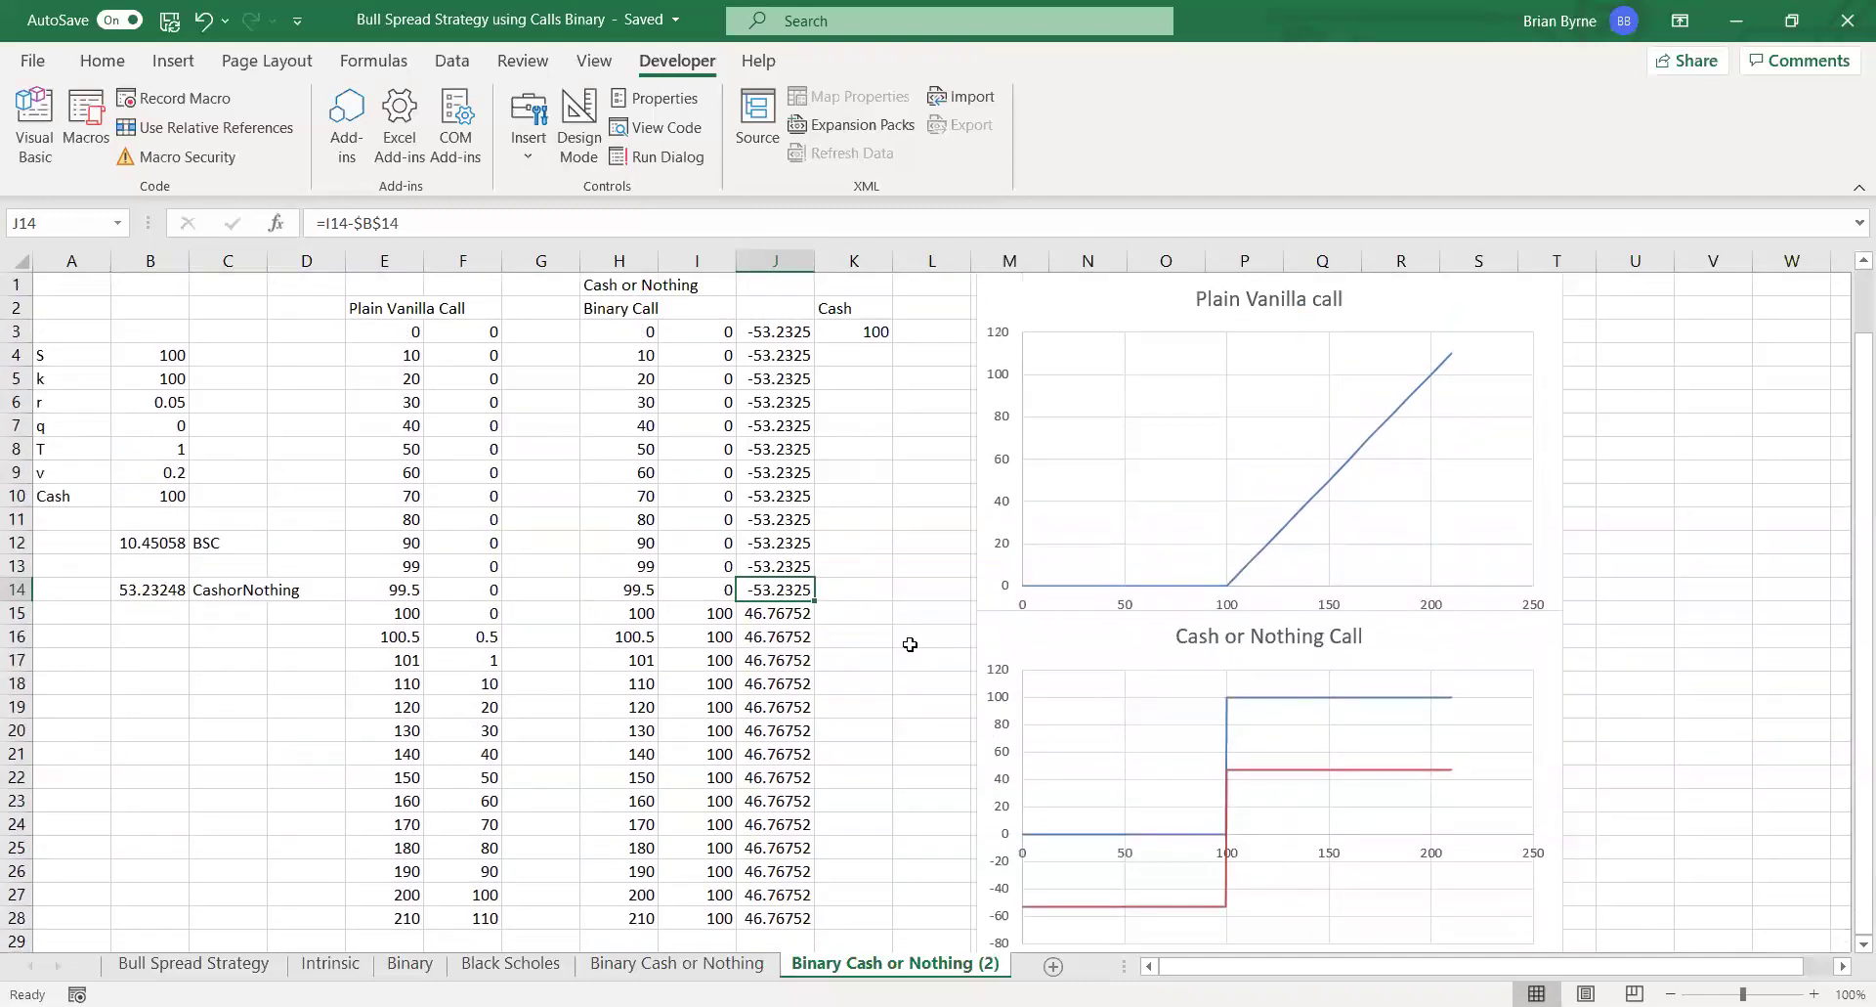
- Set K3 to =B10 so the Cash value follows the input, still showing 100
{"action": "left_click", "coordinate": [849, 337]}
{"action": "type", "text": "="}
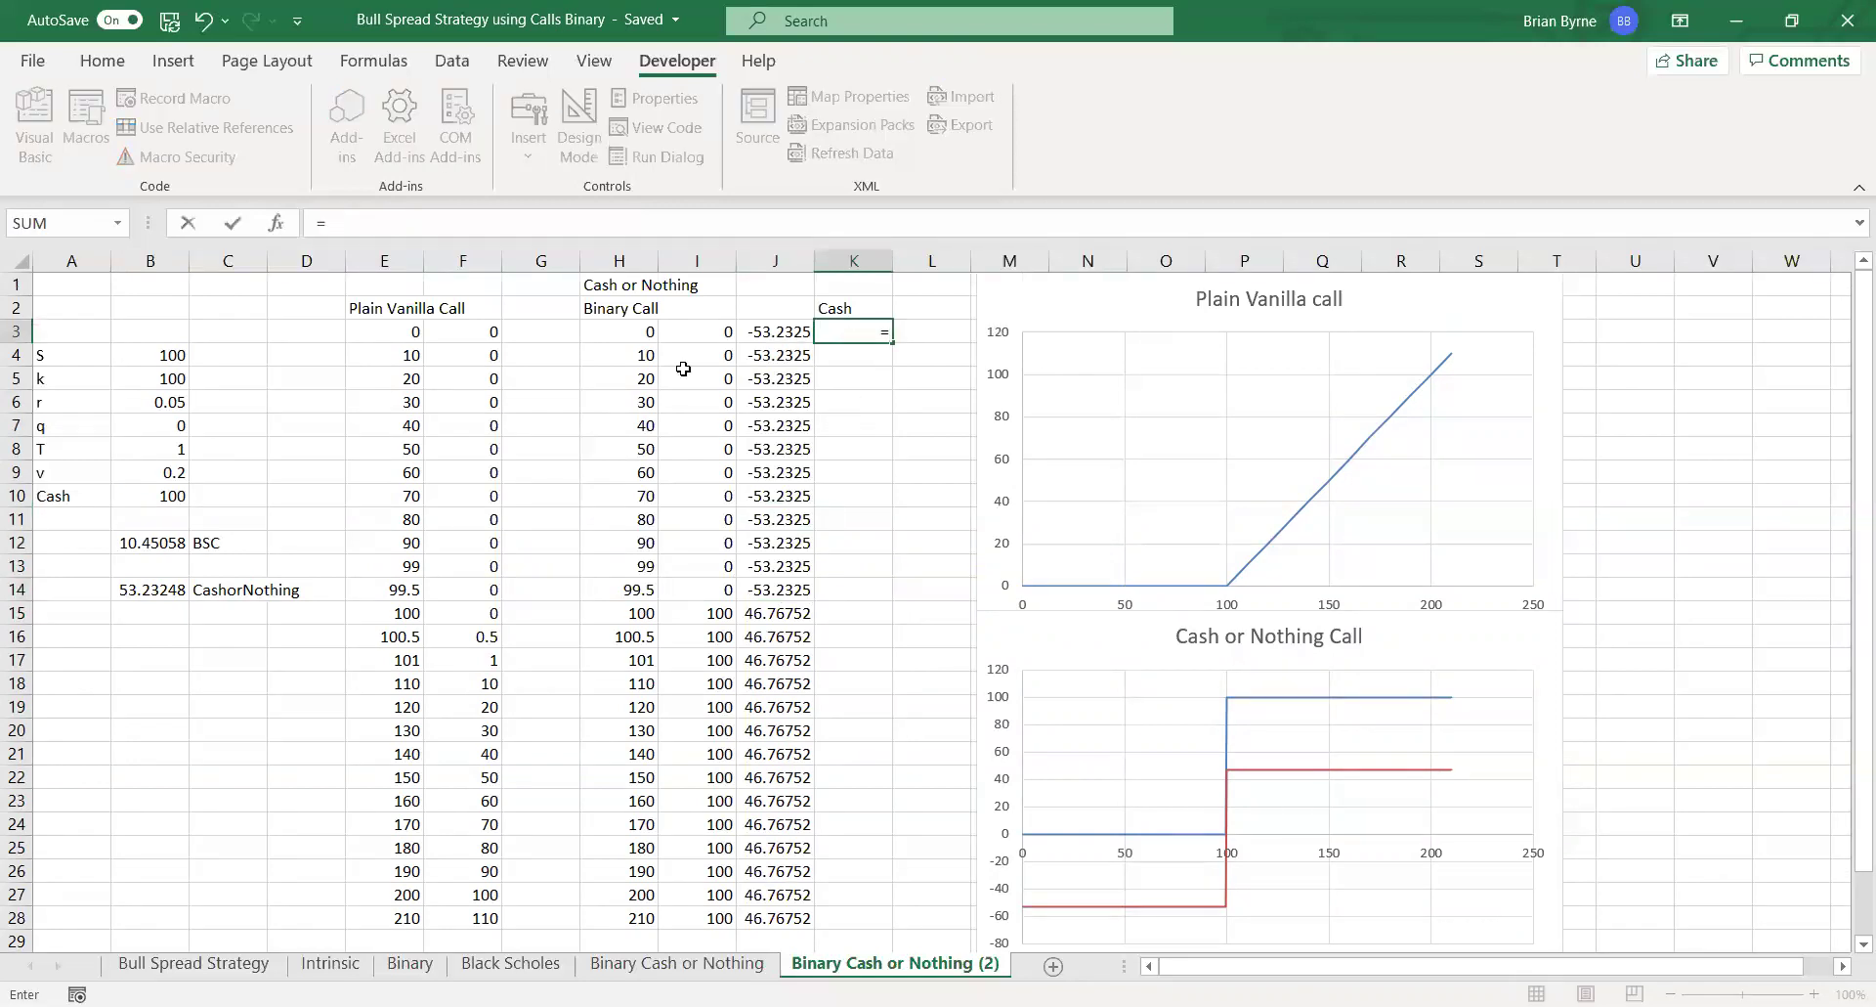
{"action": "left_click", "coordinate": [146, 498]}
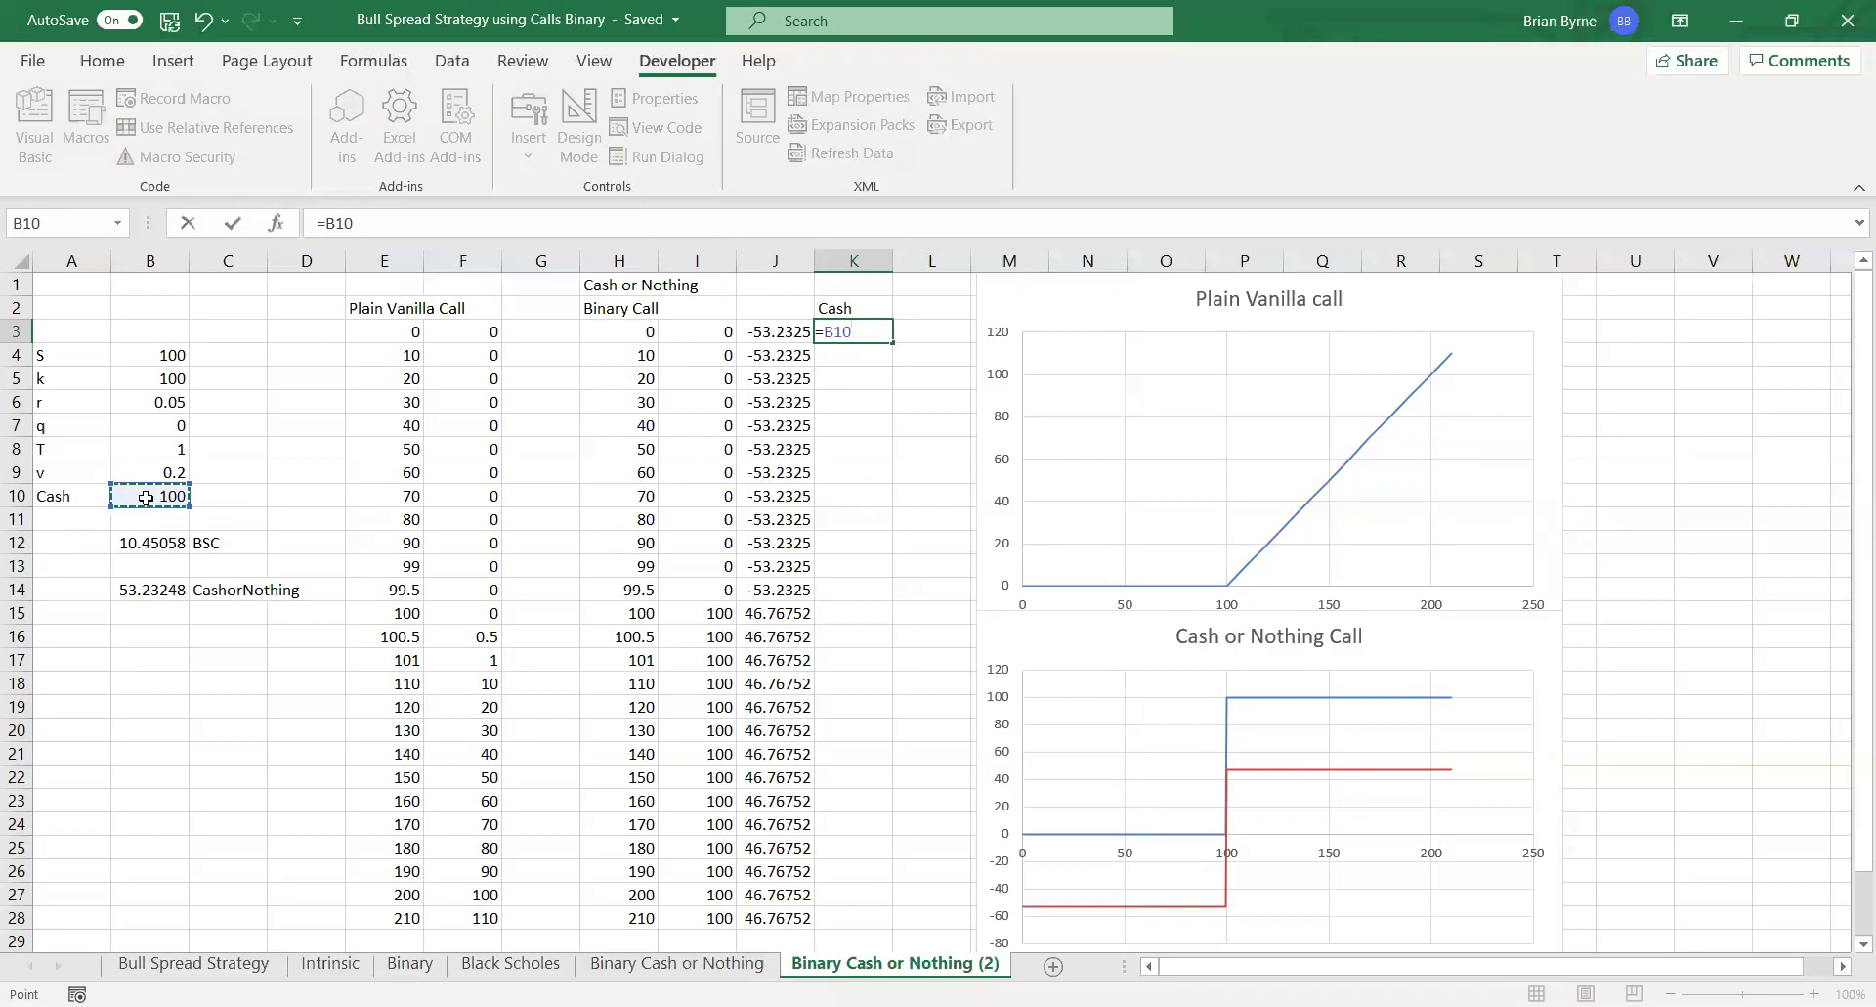
{"action": "key", "text": "Return"}
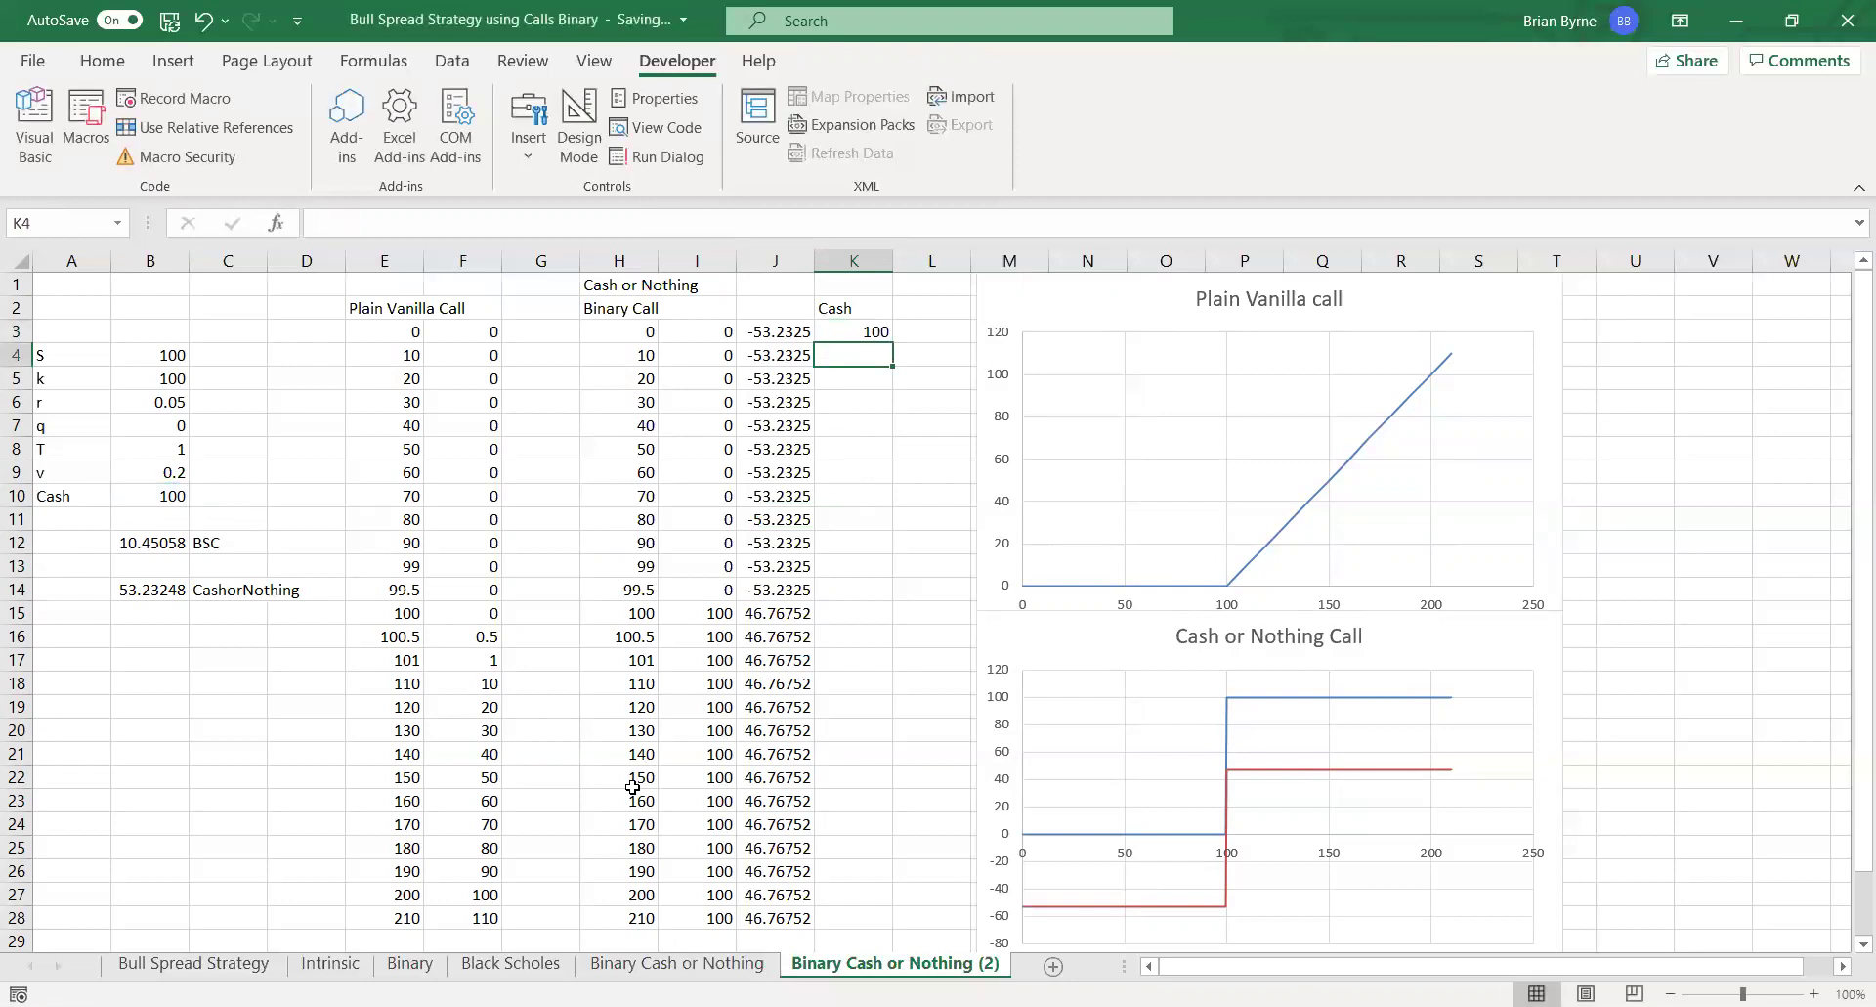